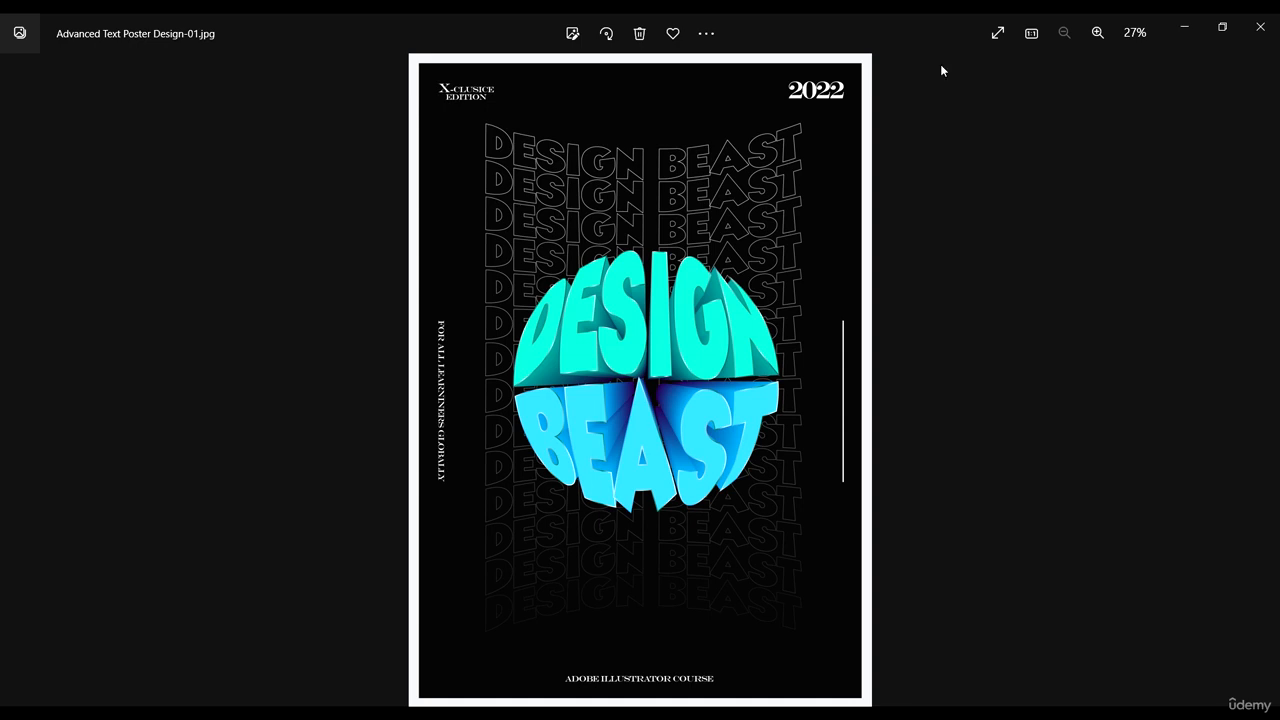
Switch to Adobe Illustrator and open the Advanced Text Poster Design AI file from the 7 TYPOGRAPHY folder.
left_click(758, 705)
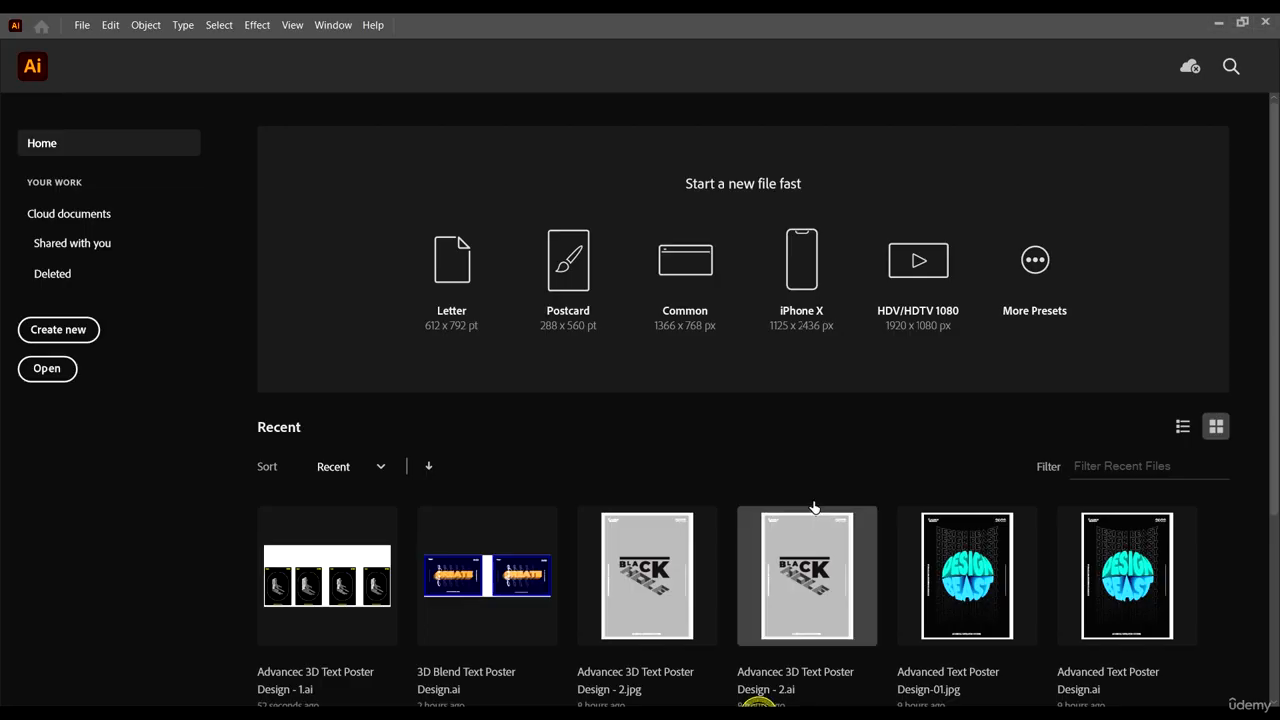
scroll(807, 440, "down", 3)
scroll(808, 436, "up", 3)
scroll(808, 437, "down", 3)
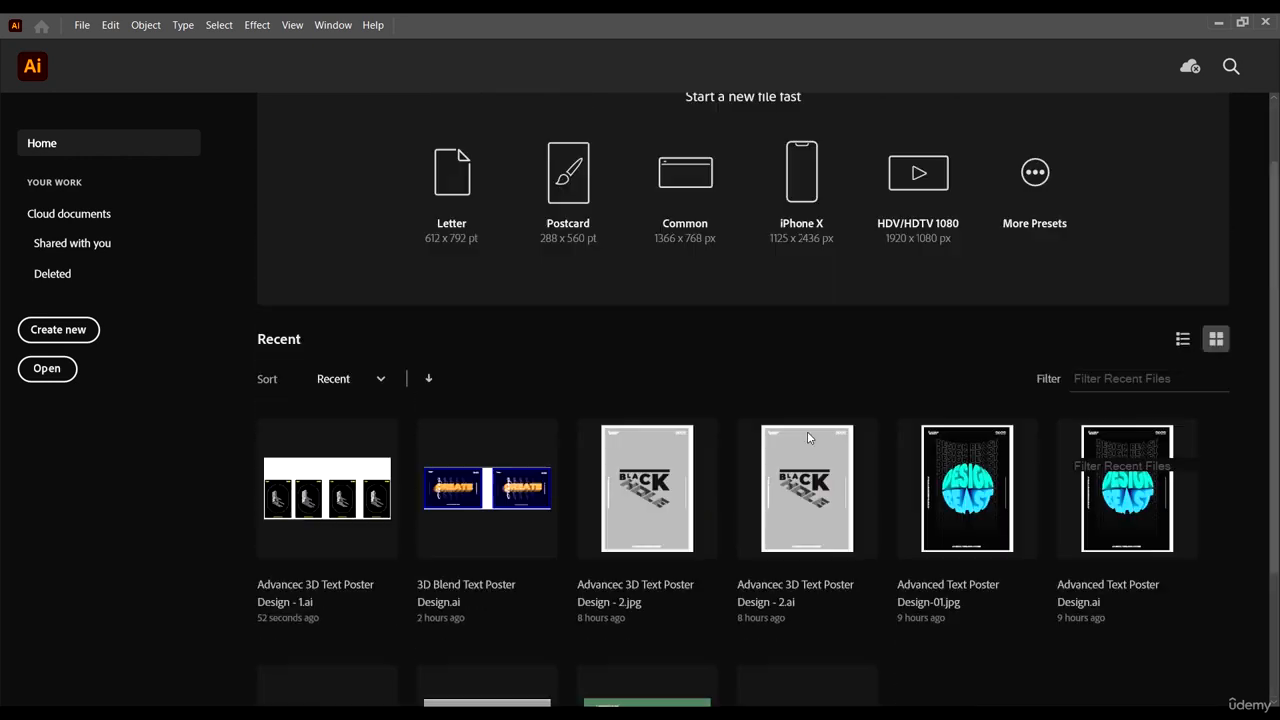
scroll(808, 437, "up", 3)
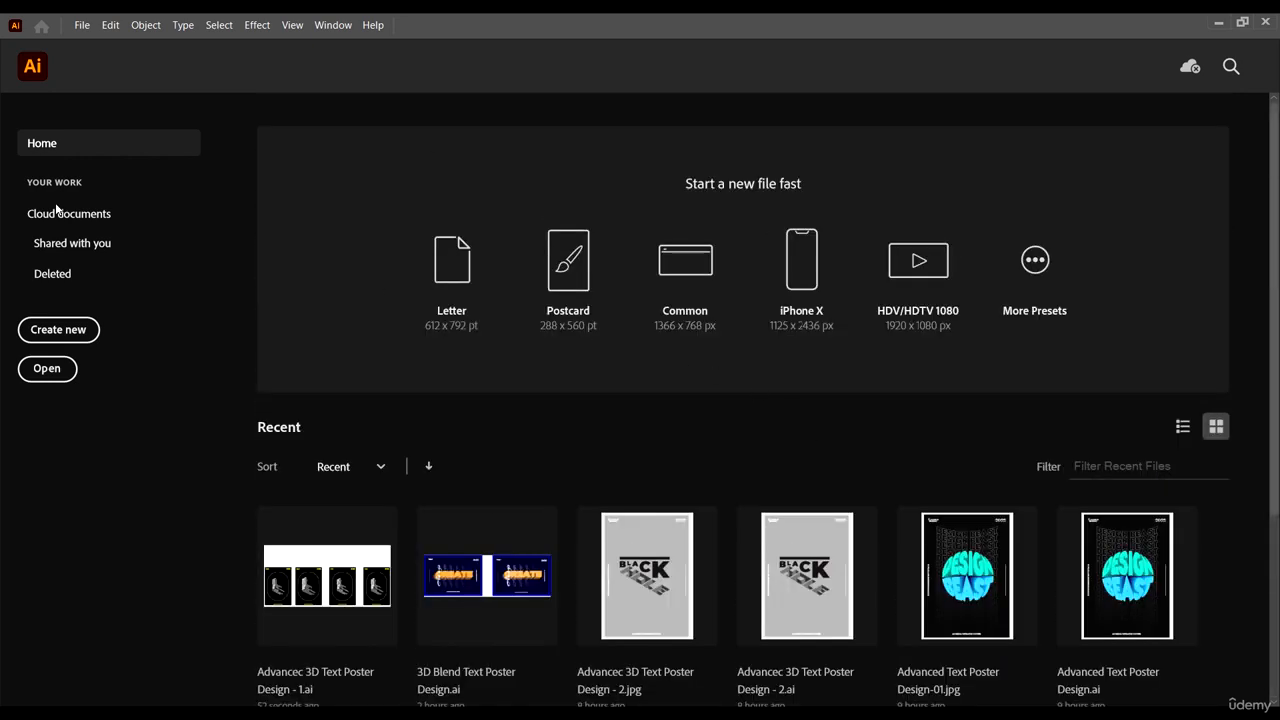
left_click(47, 368)
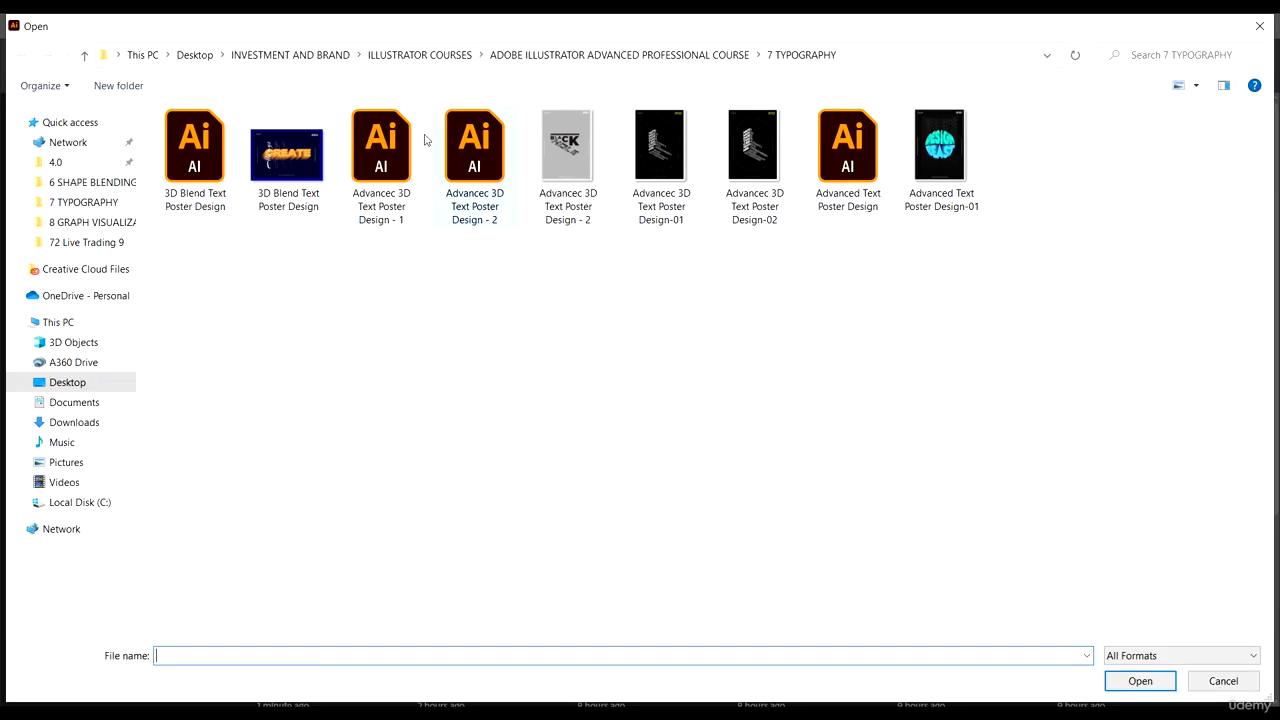
left_click(488, 153)
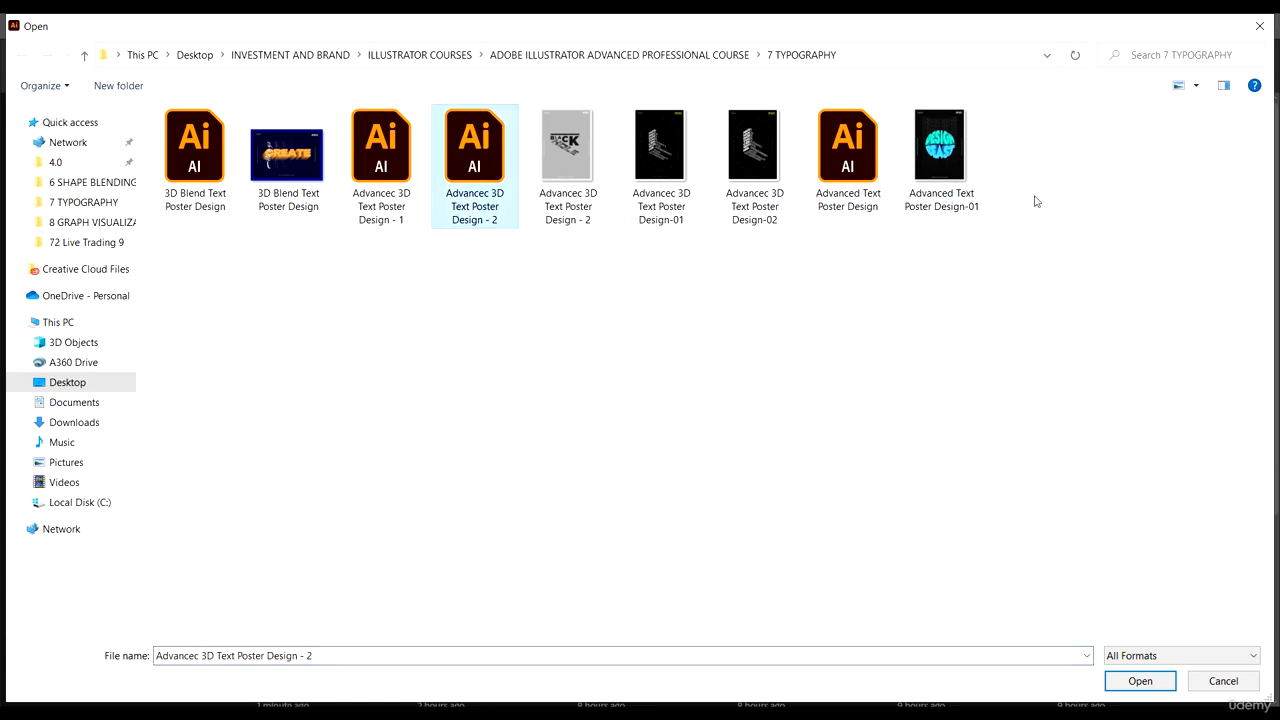
left_click(868, 198)
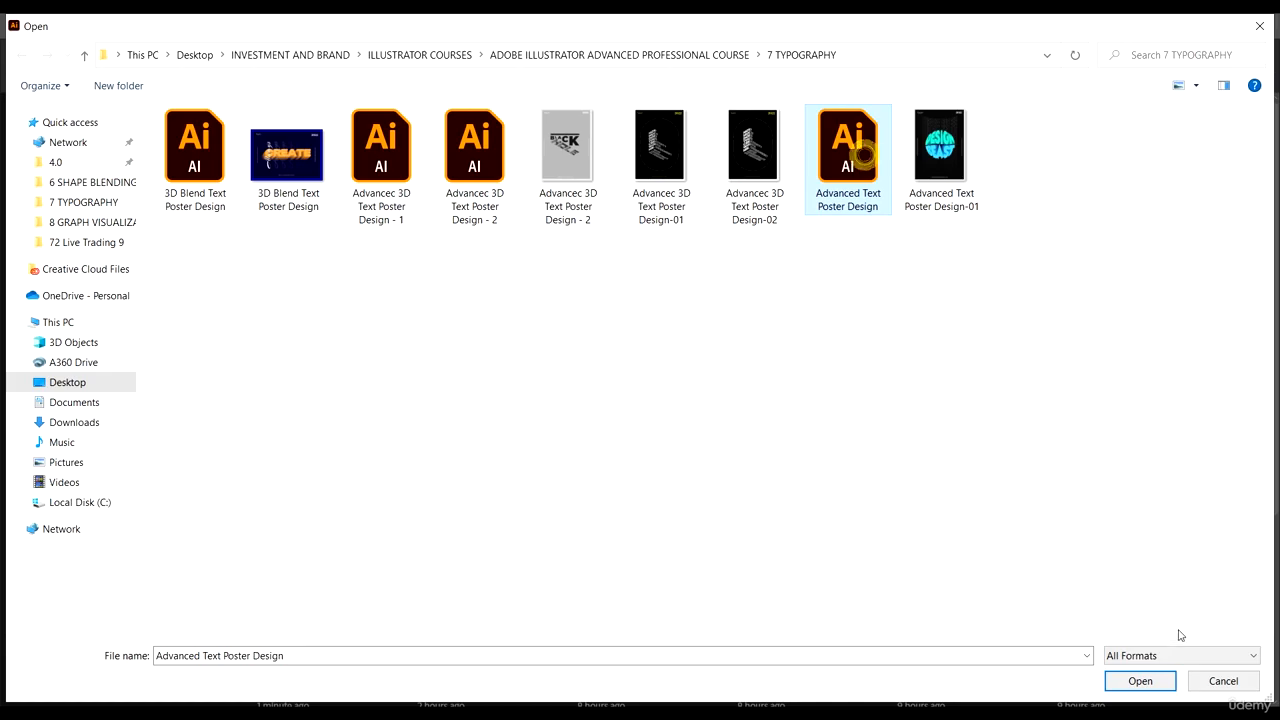
left_click(1146, 680)
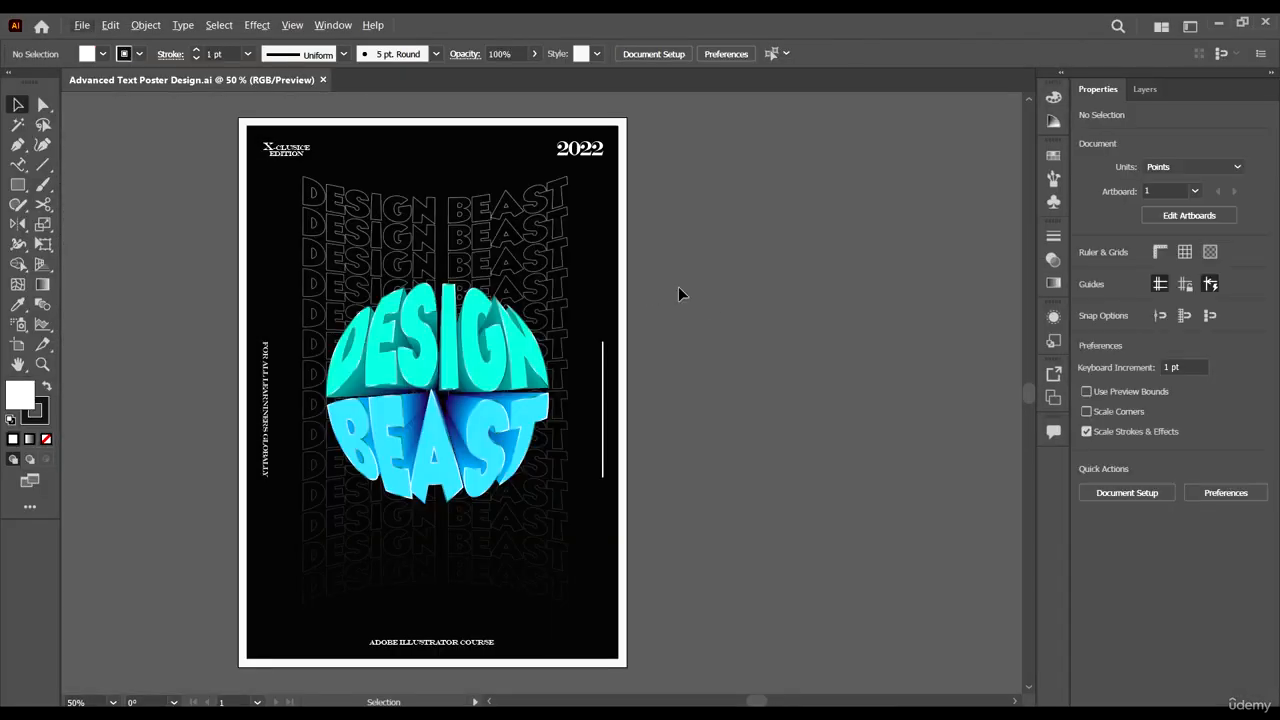
Duplicate the poster's artboard beside the original and delete the copied artwork so the second artboard is blank.
scroll(673, 286, "down", 3)
scroll(655, 308, "right", 2)
scroll(657, 276, "up", 2)
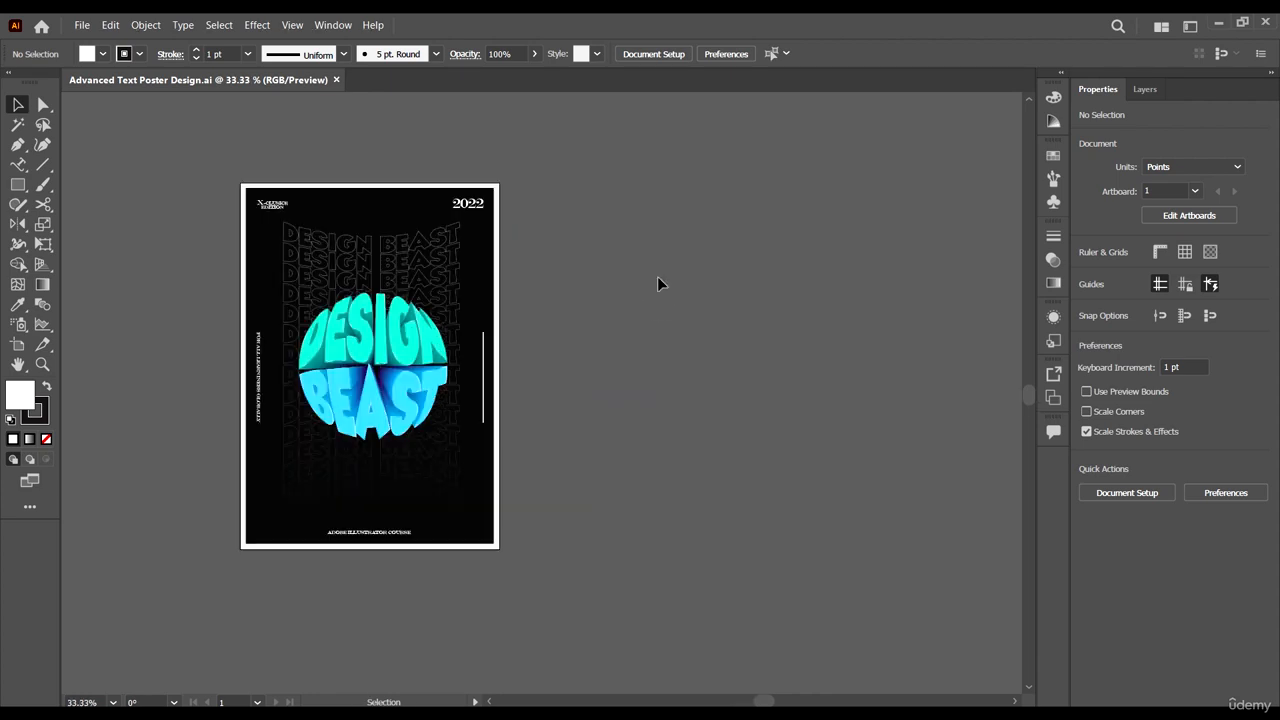
scroll(360, 246, "right", 2)
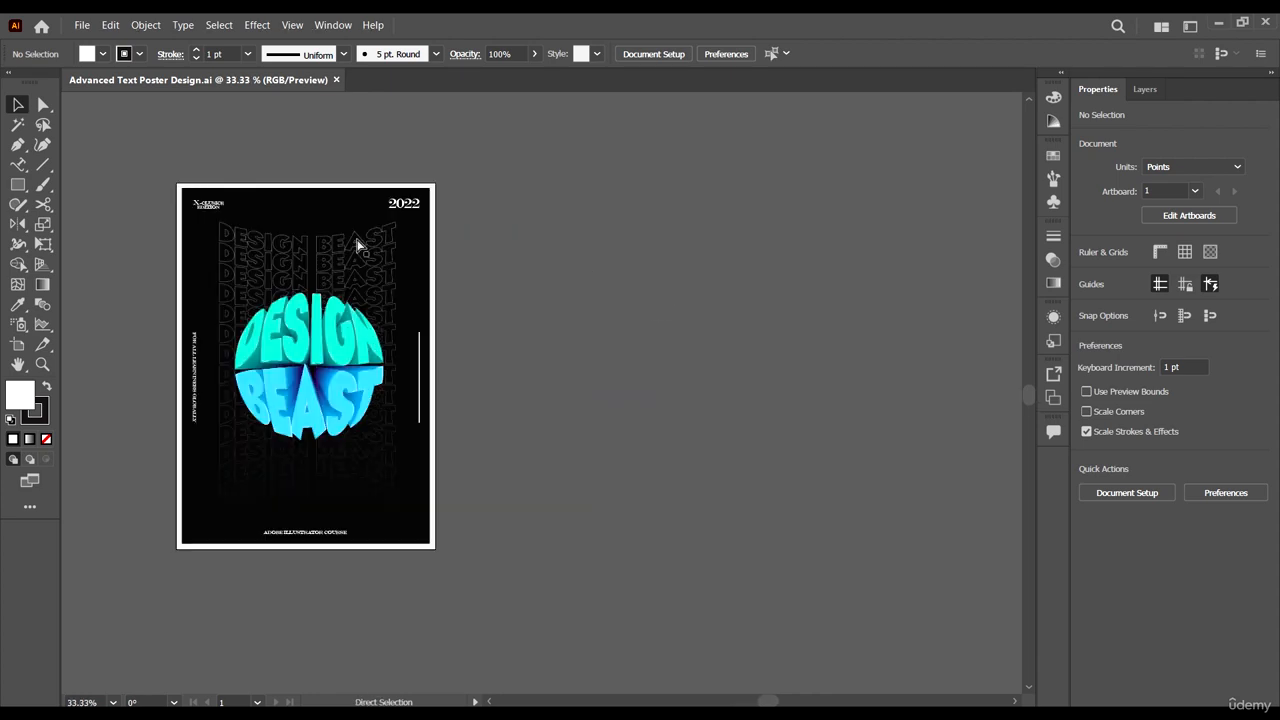
left_click(18, 343)
left_click_drag(229, 200, 553, 229)
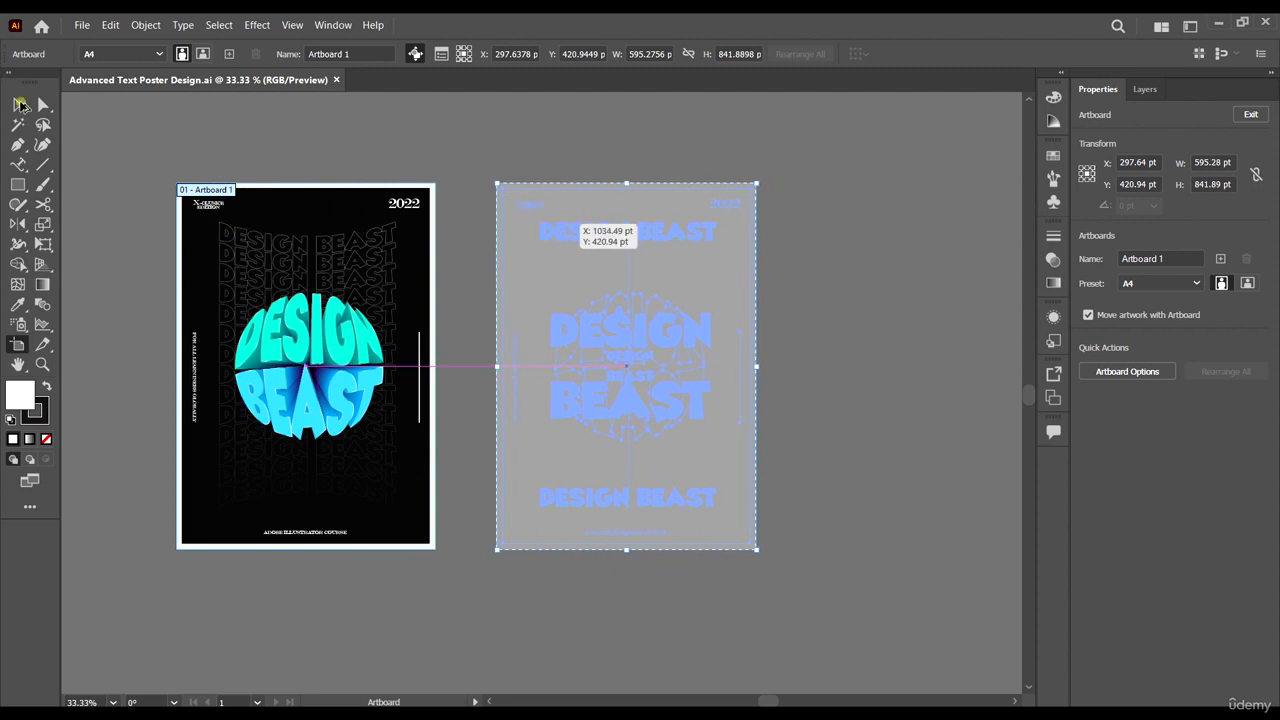
left_click(19, 104)
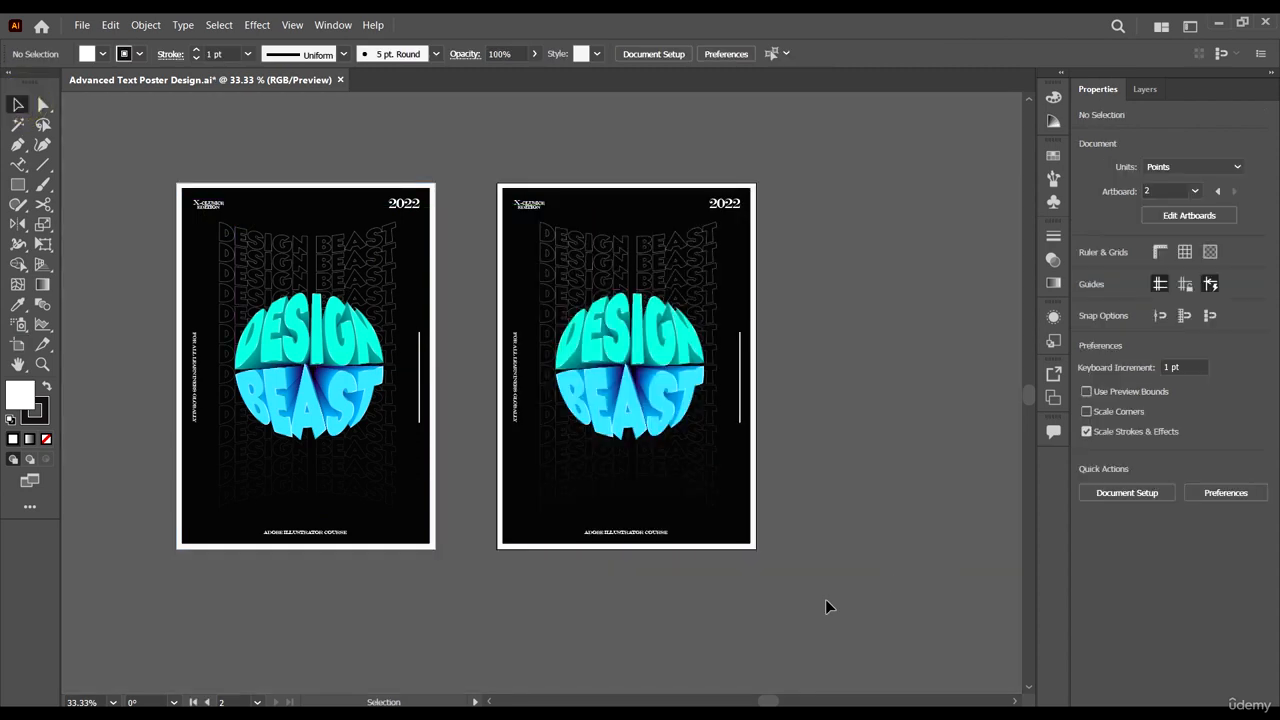
left_click_drag(825, 600, 500, 149)
key("Delete")
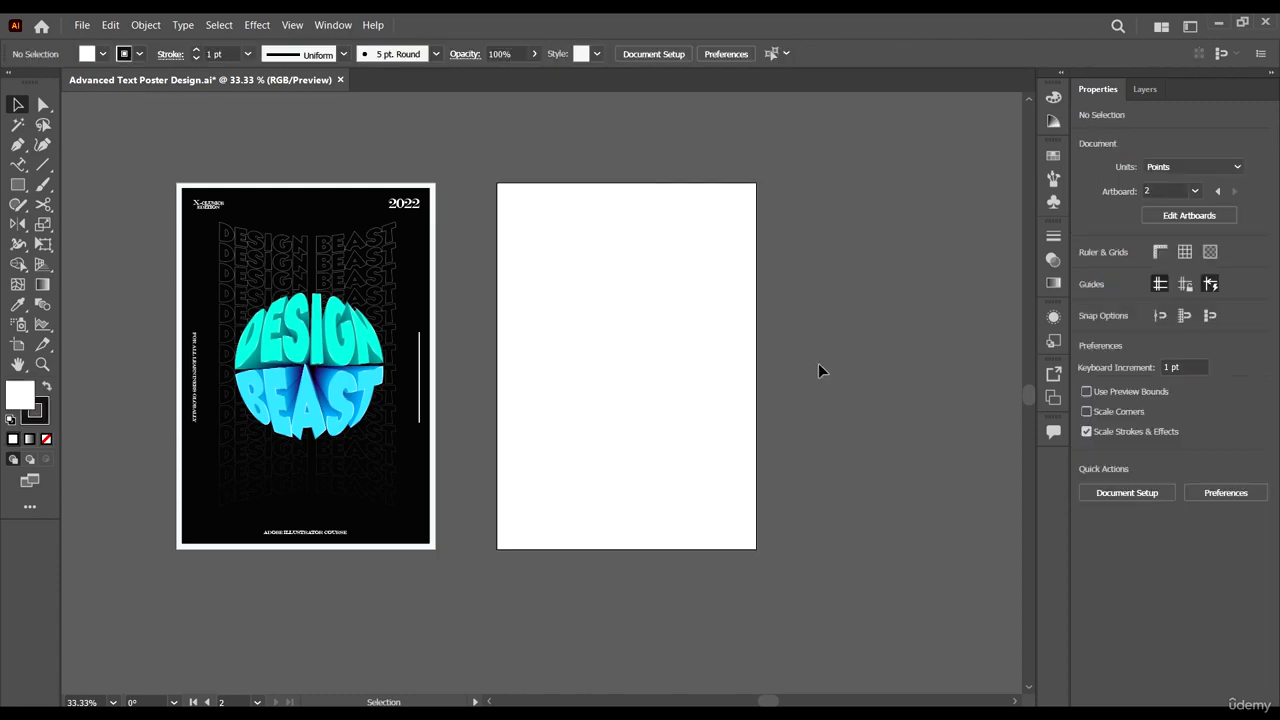
Draw a circle about 386 pt in diameter on the blank second artboard with the Ellipse tool.
scroll(797, 371, "up", 2)
scroll(708, 342, "down", 2)
scroll(640, 334, "left", 1)
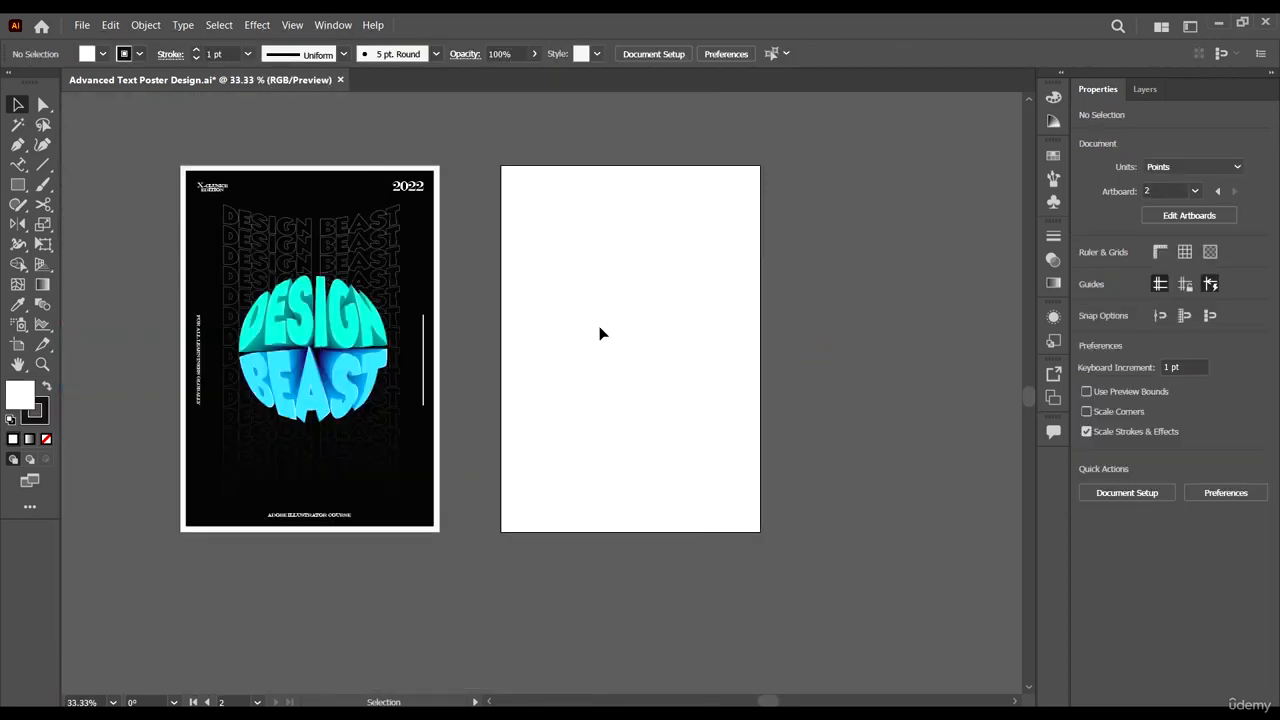
scroll(626, 322, "up", 1)
scroll(626, 324, "right", 1)
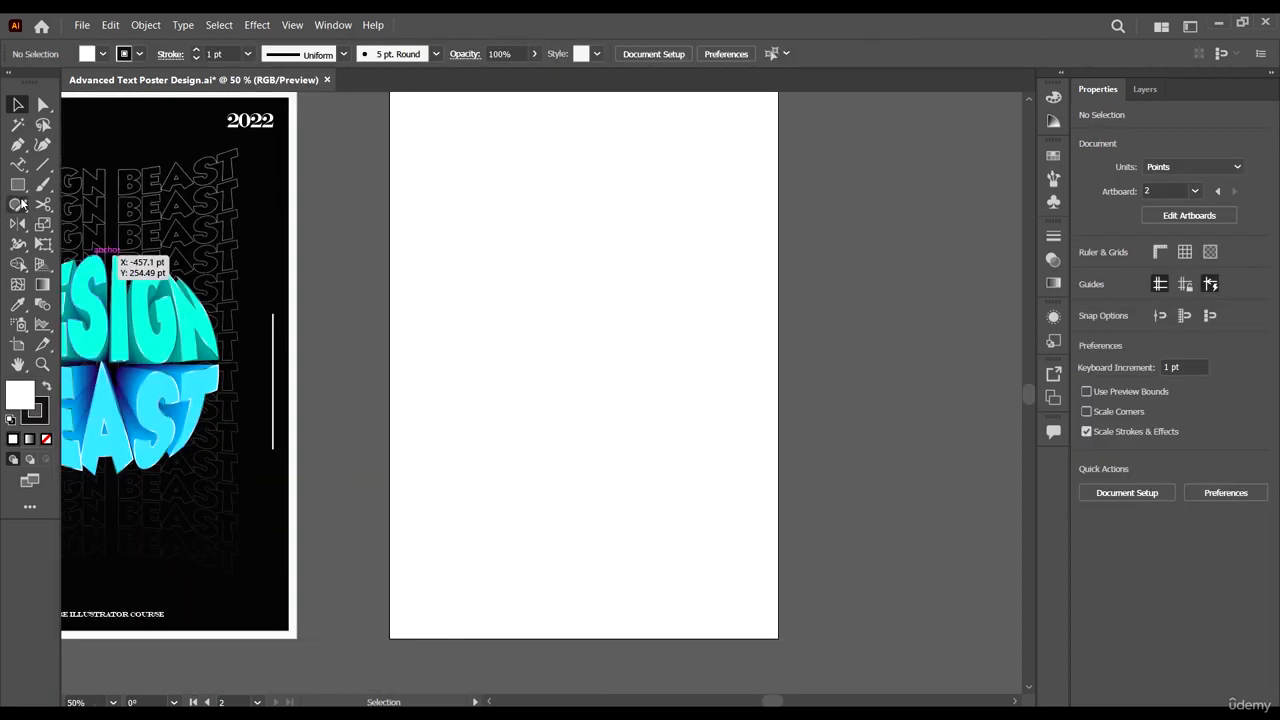
left_click(18, 184)
left_click_drag(21, 188, 95, 229)
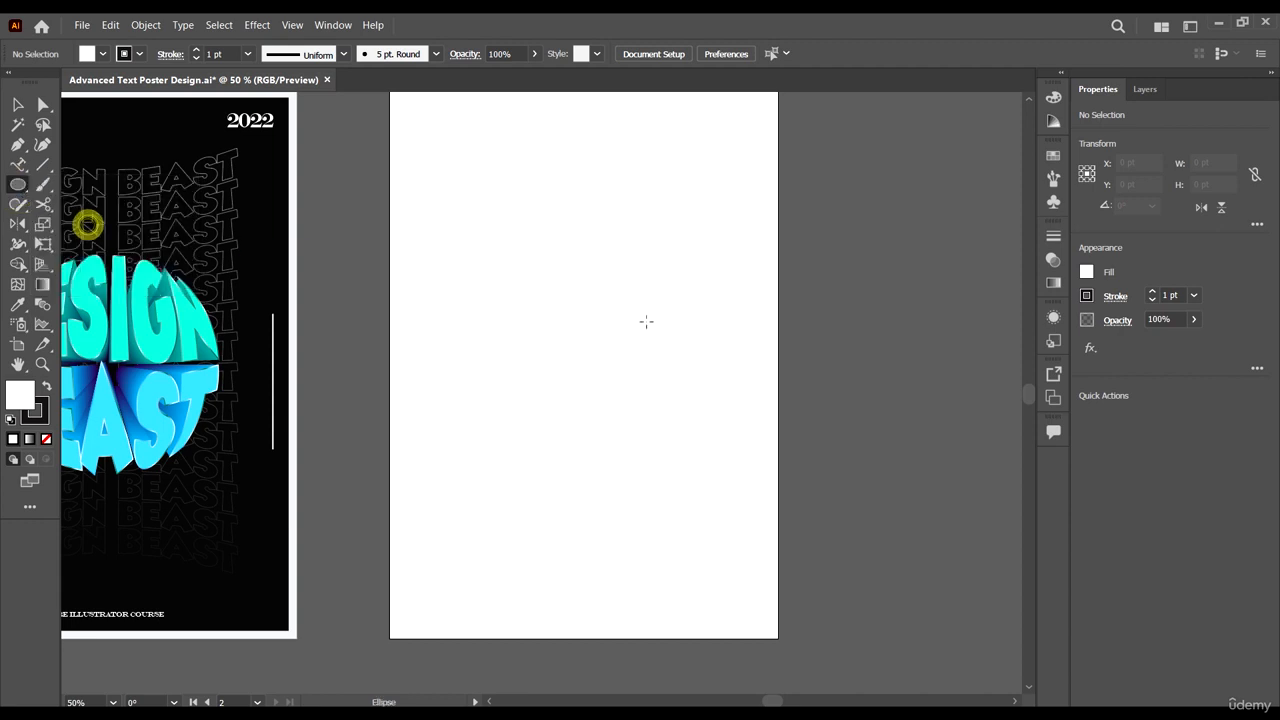
left_click_drag(572, 308, 660, 434)
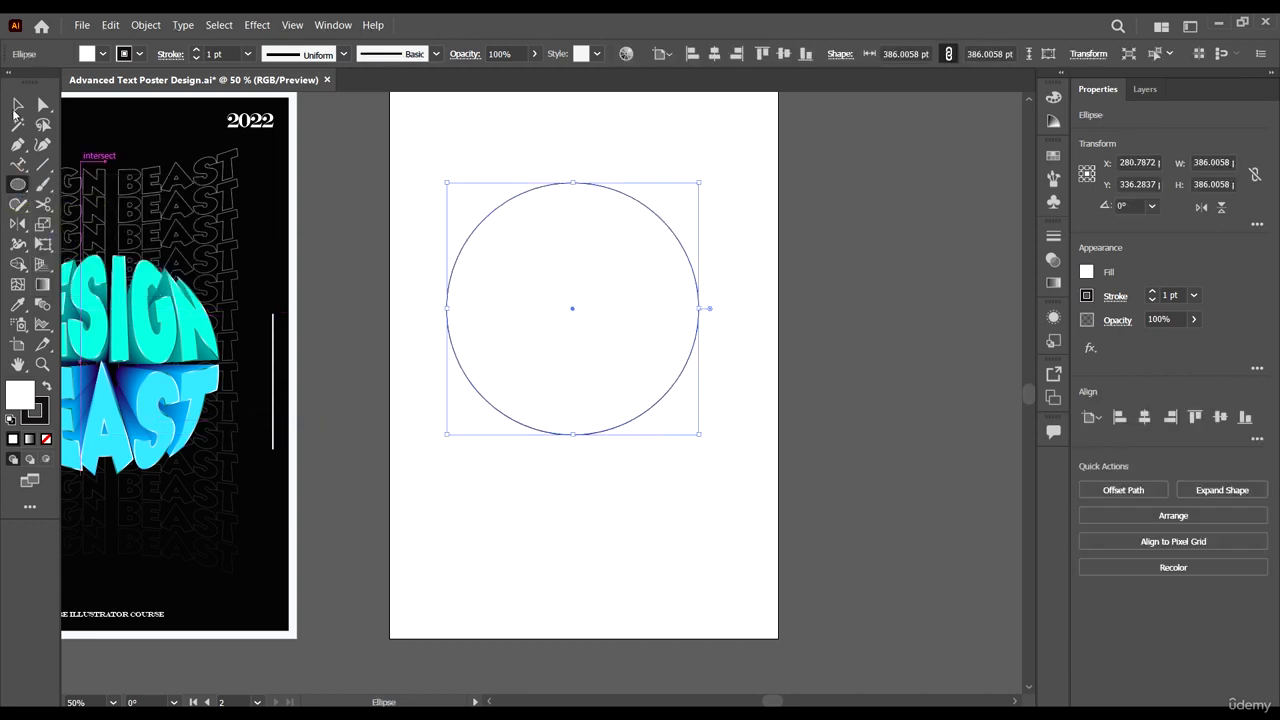
Remove the circle's stroke and fill it with red.
left_click(19, 105)
left_click(140, 54)
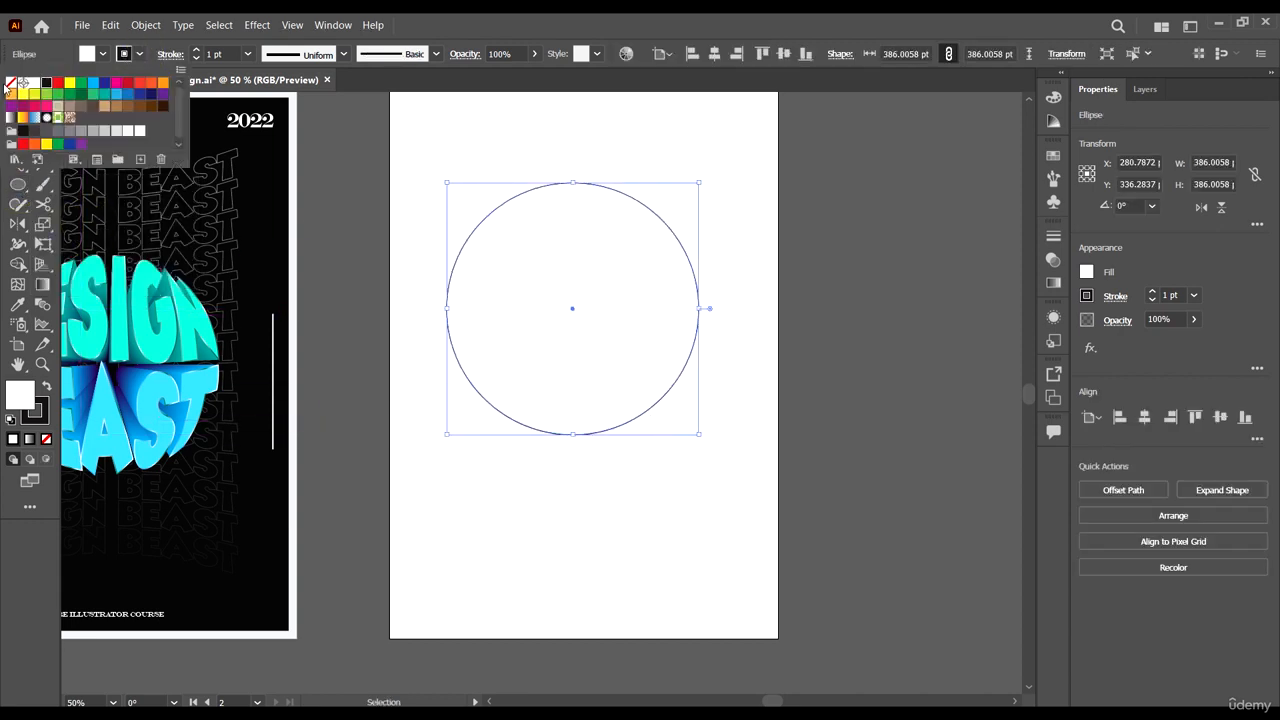
left_click(10, 82)
left_click(104, 51)
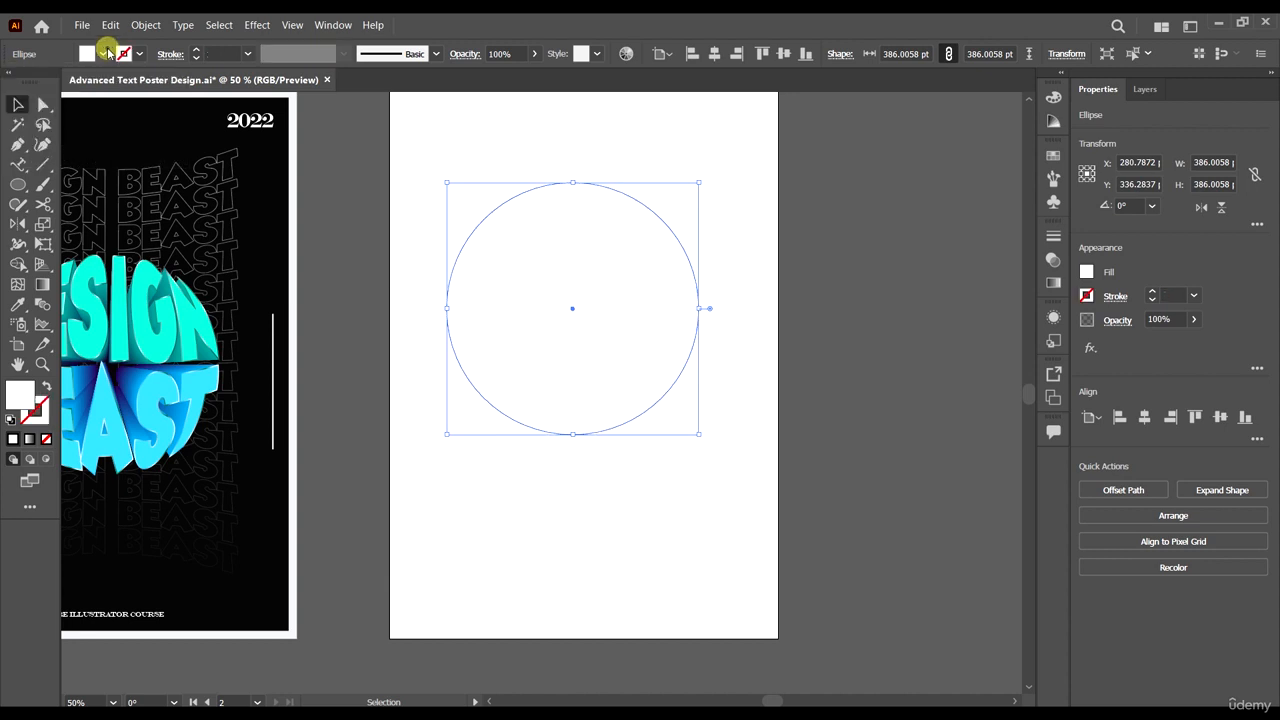
left_click(80, 84)
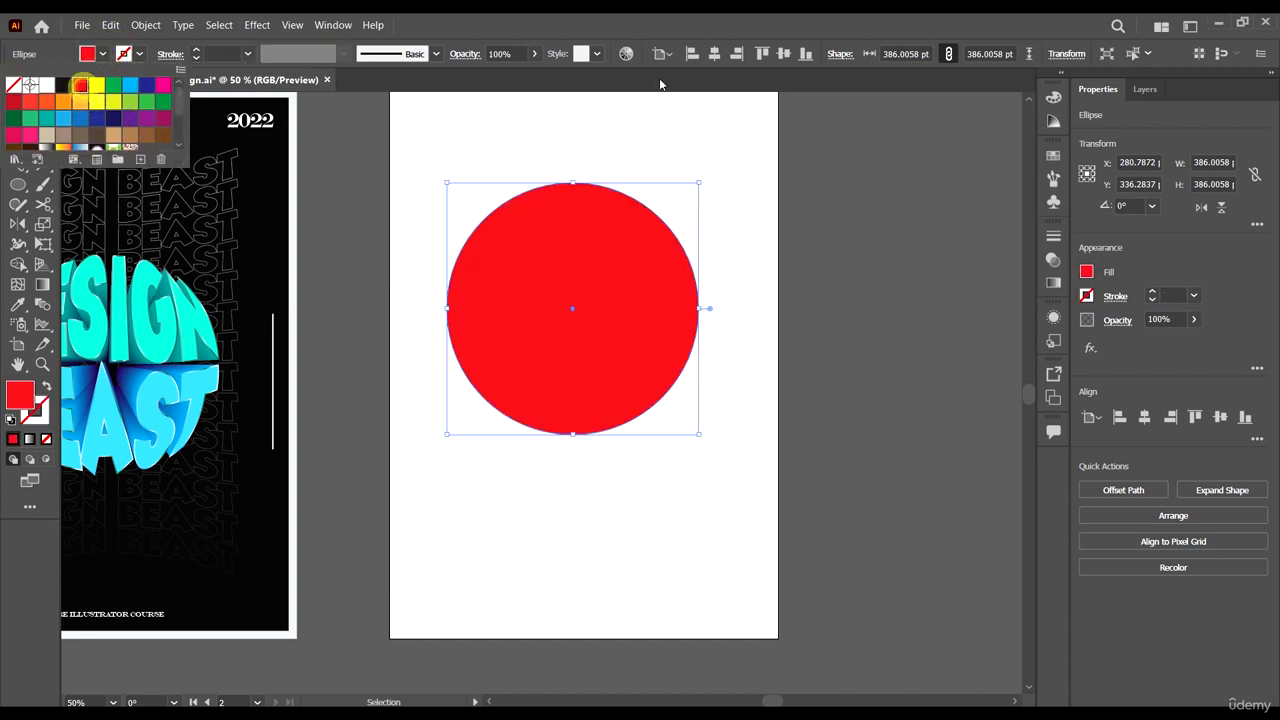
left_click(697, 16)
left_click(791, 268)
Center the red circle horizontally and vertically on the artboard and scale it down slightly about its center.
left_click(592, 303)
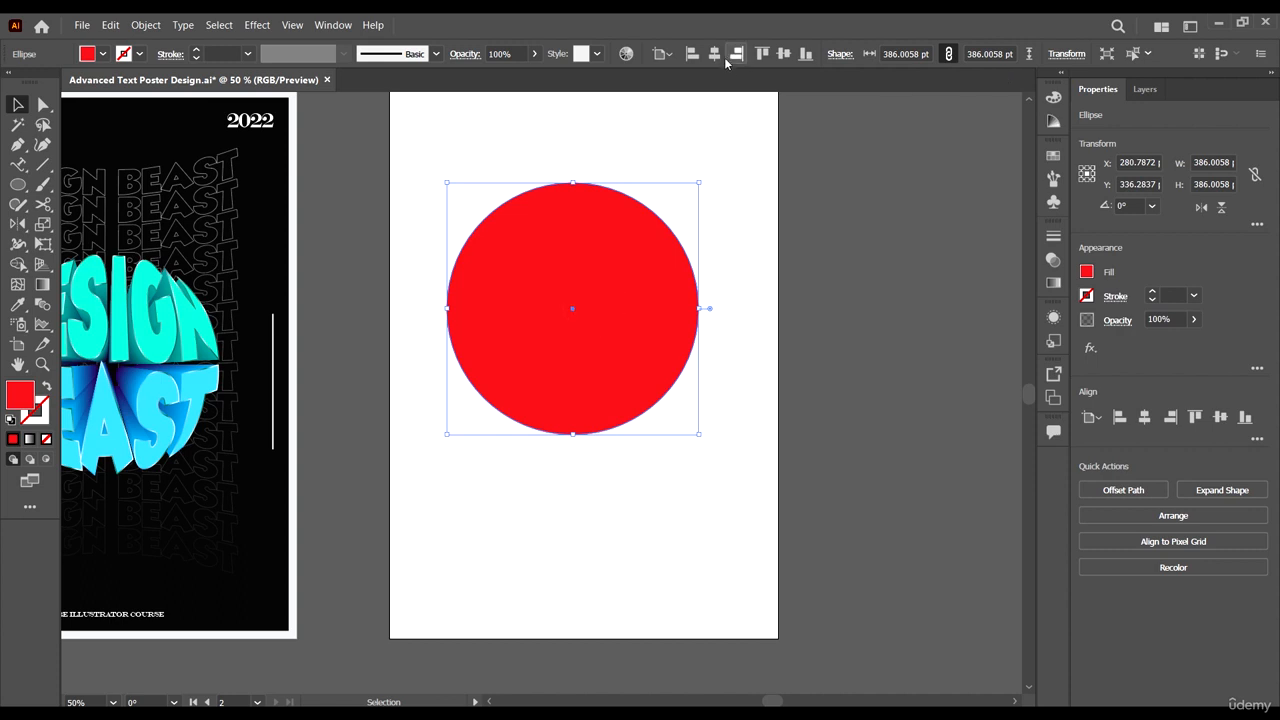
left_click(714, 54)
left_click(783, 54)
scroll(737, 217, "up", 2)
scroll(737, 217, "left", 3)
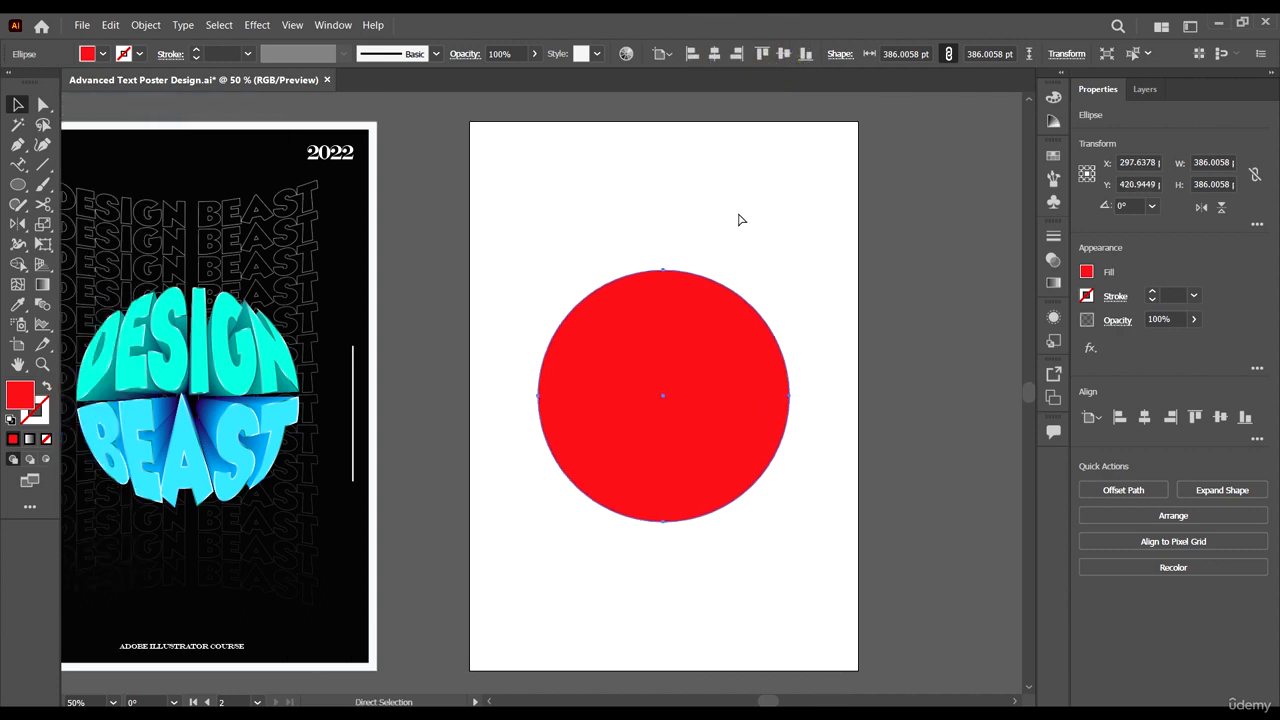
mouse_move(901, 319)
left_mouse_down()
mouse_move(890, 338)
mouse_move(901, 338)
left_mouse_up()
left_click(928, 338)
Isolate the BEAST blend on the finished poster and check which font its lettering uses.
scroll(910, 276, "down", 3)
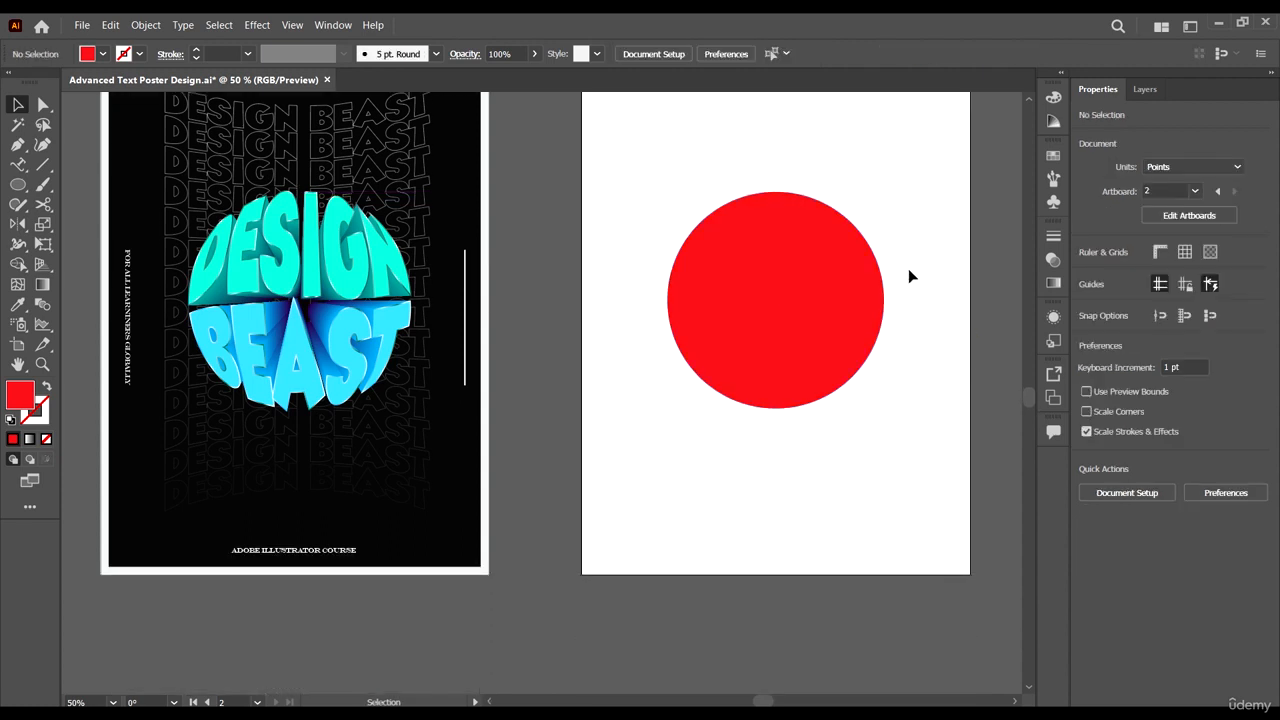
scroll(634, 251, "right", 1)
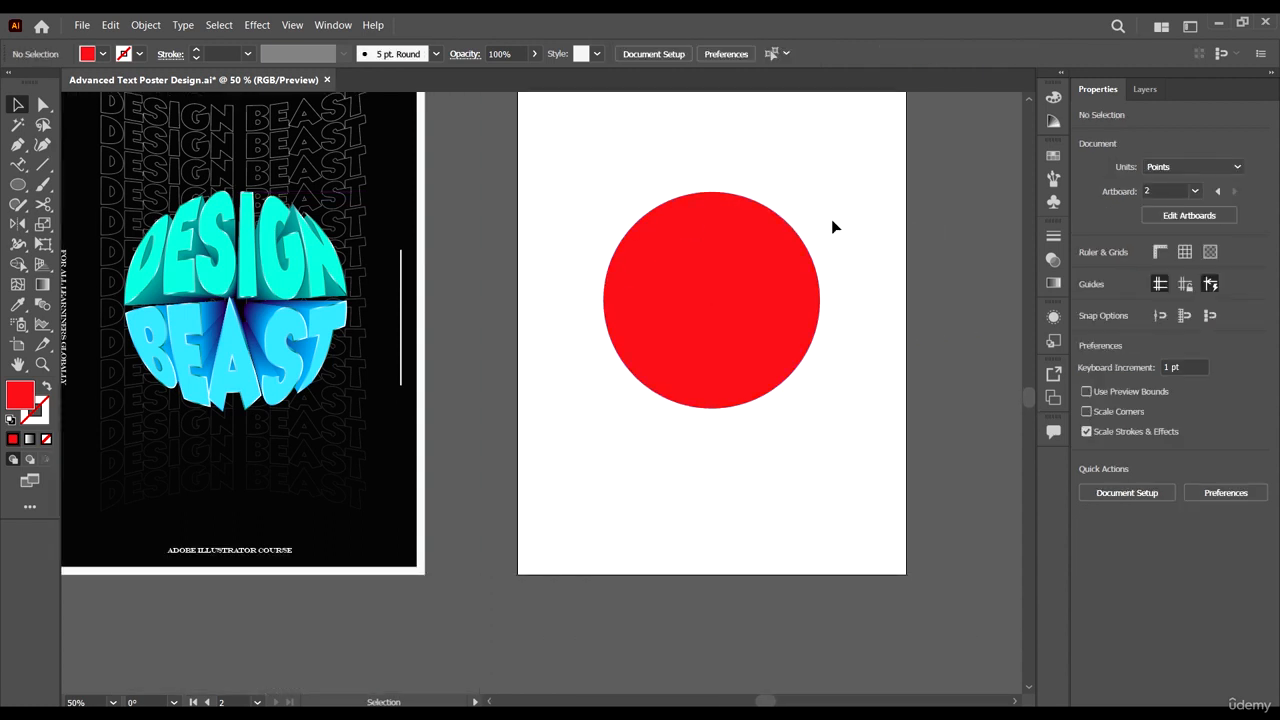
scroll(680, 212, "up", 2)
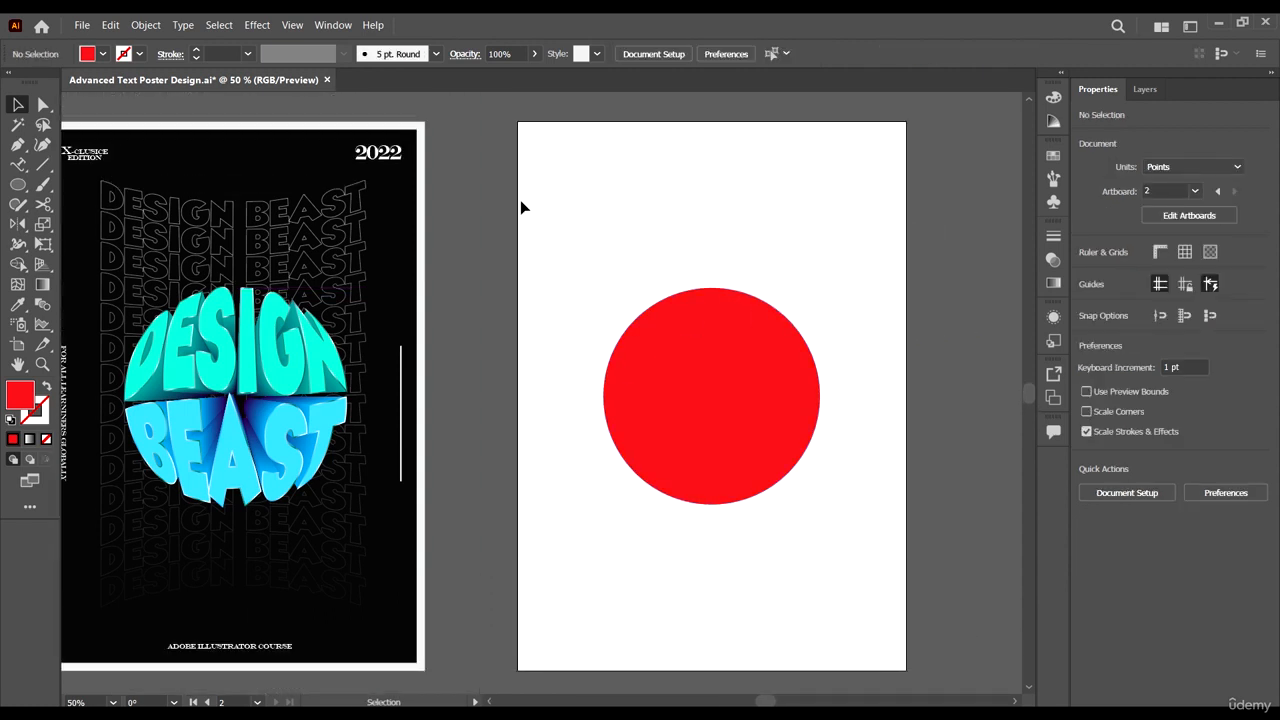
left_click(265, 413)
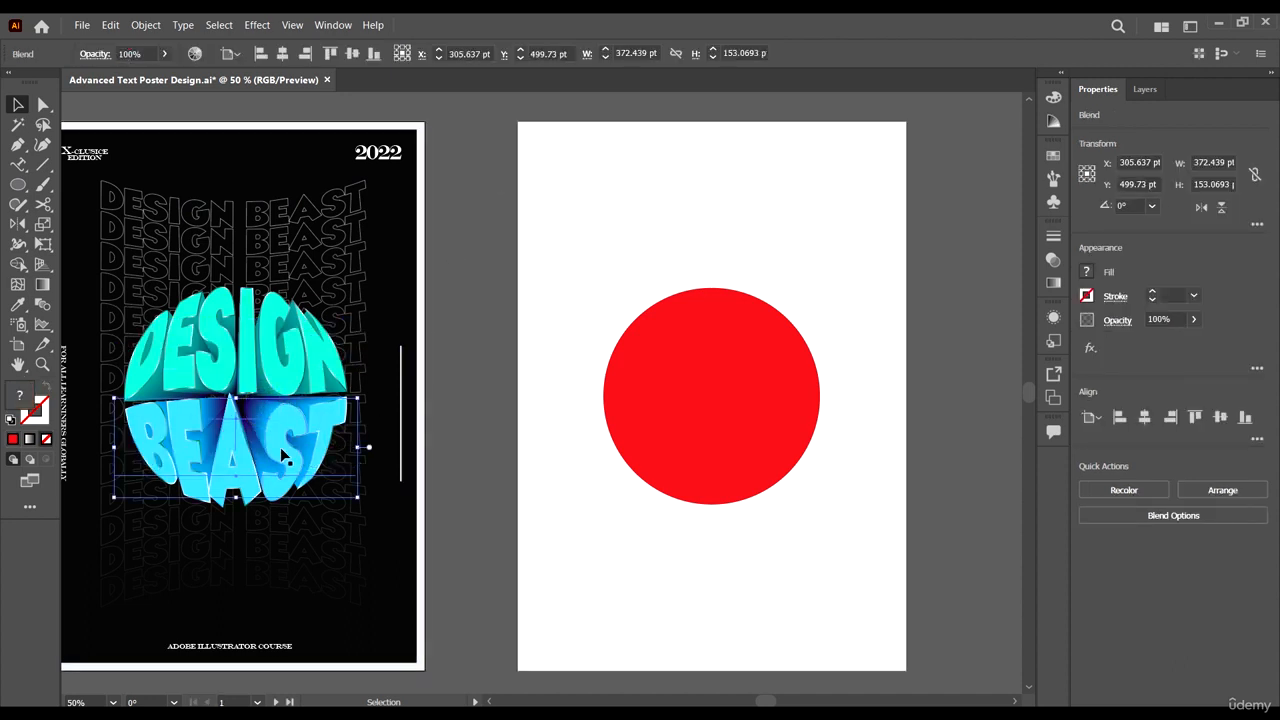
double_click(342, 463)
left_click(336, 458)
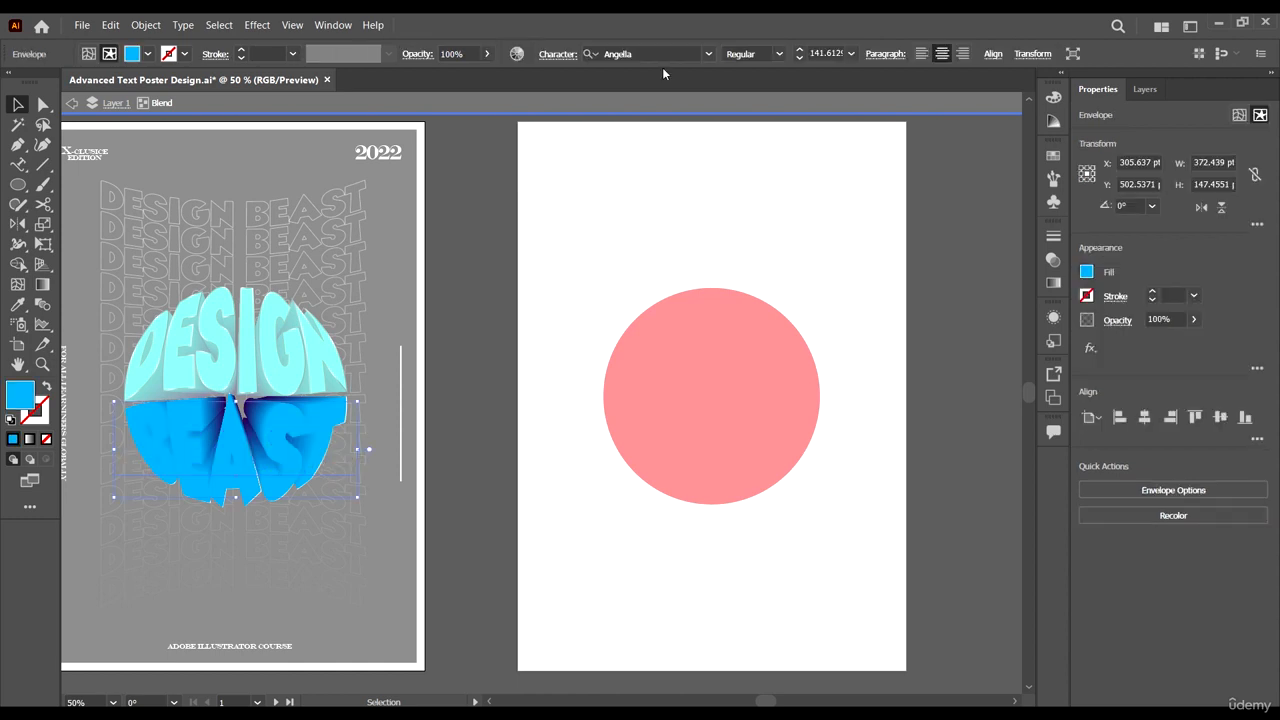
left_click(658, 57)
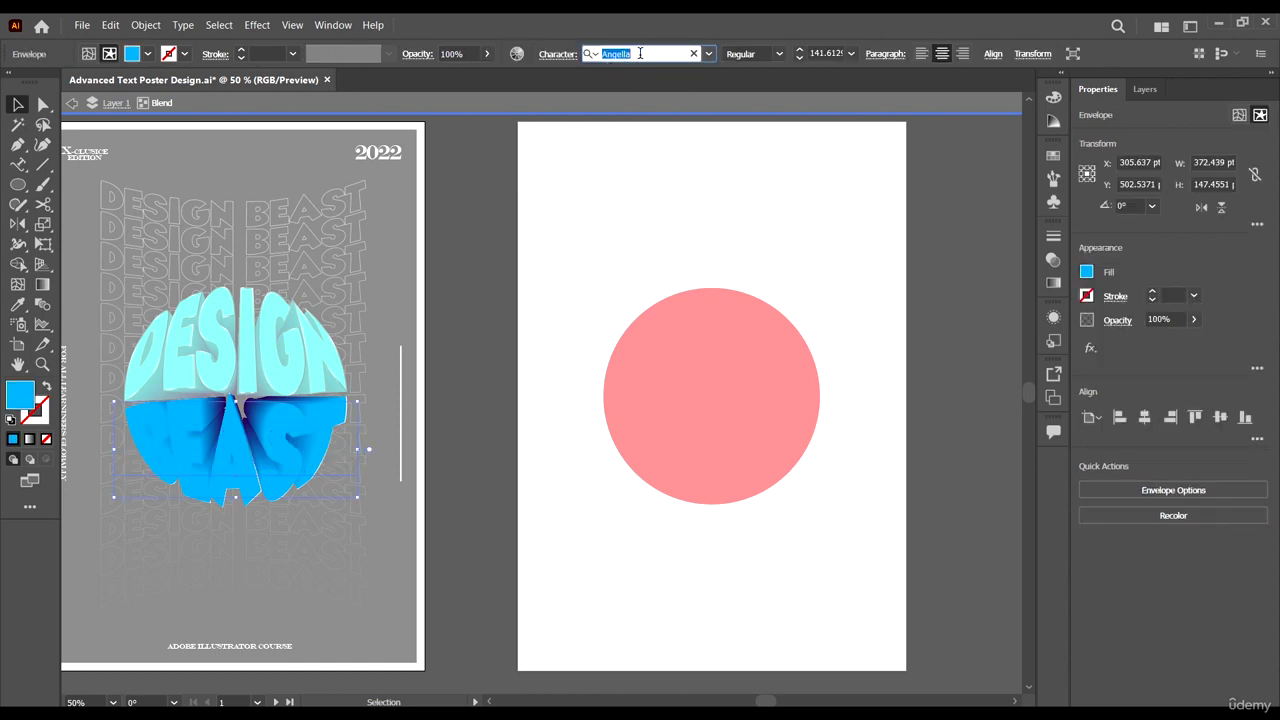
double_click(874, 270)
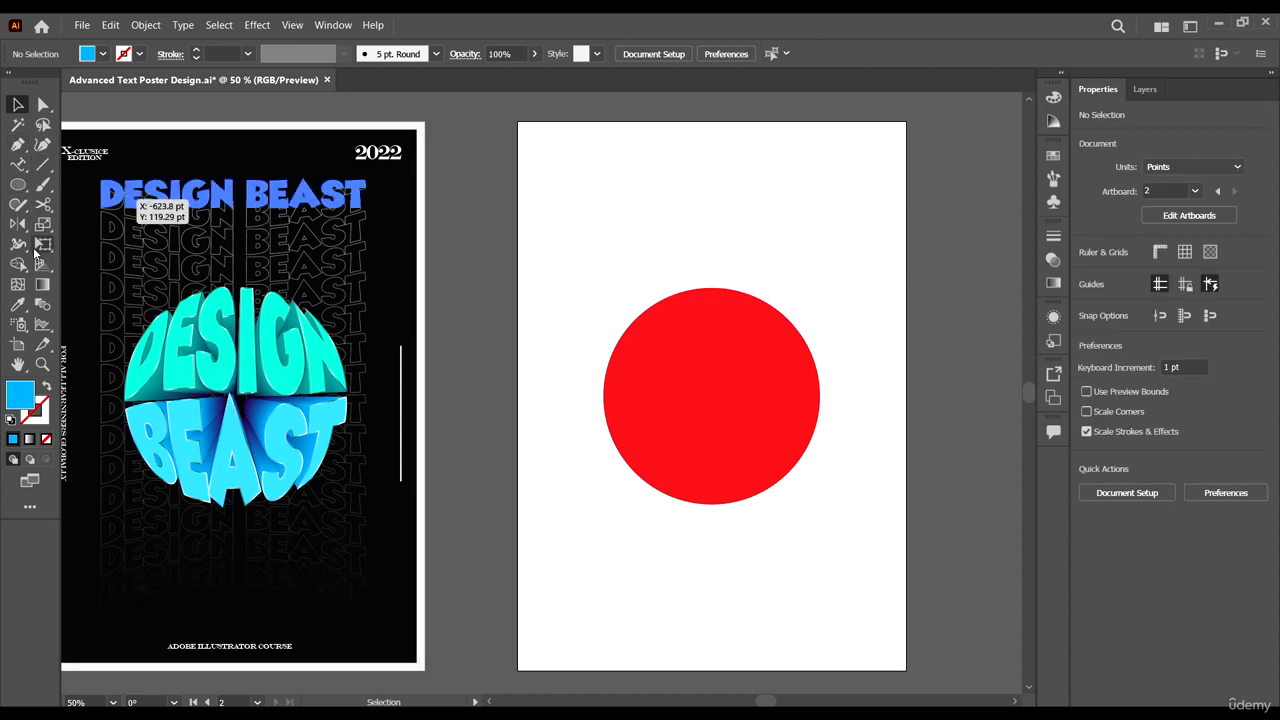
Add two separate 12 pt Myriad Pro text objects reading DESIGN and BEAST above the red circle.
left_click(17, 164)
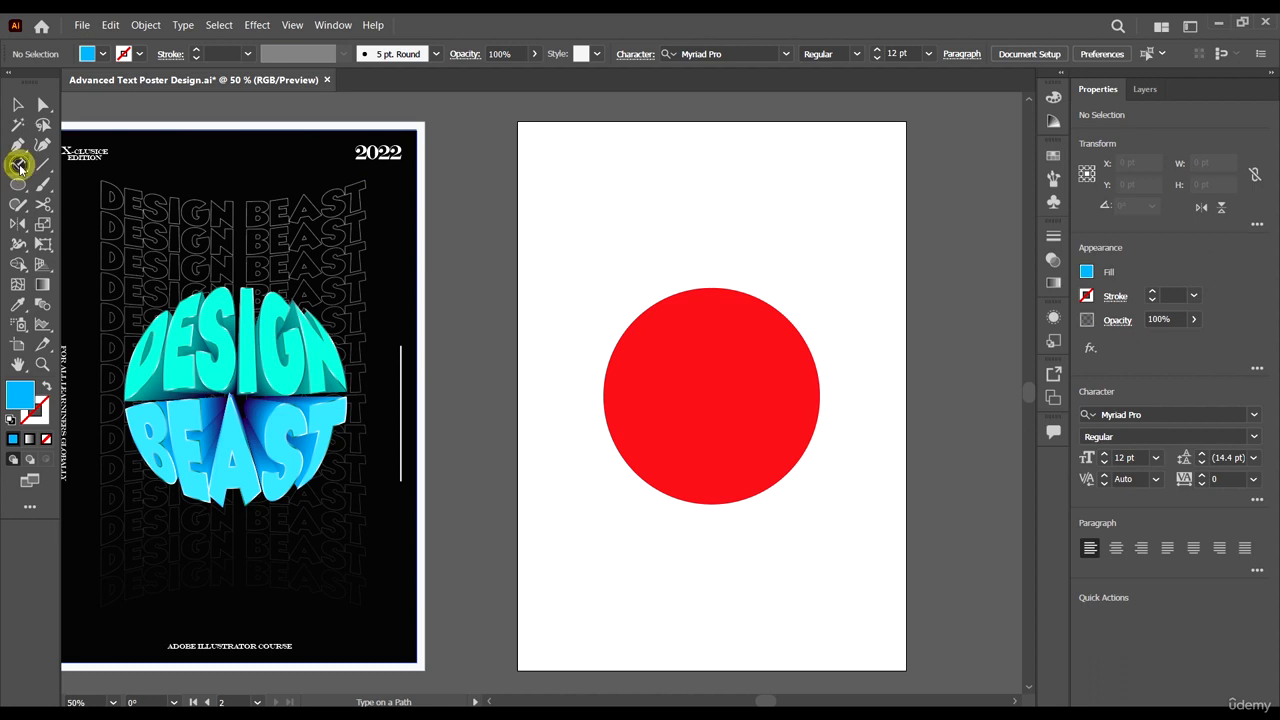
left_click_drag(19, 167, 124, 168)
left_click(650, 178)
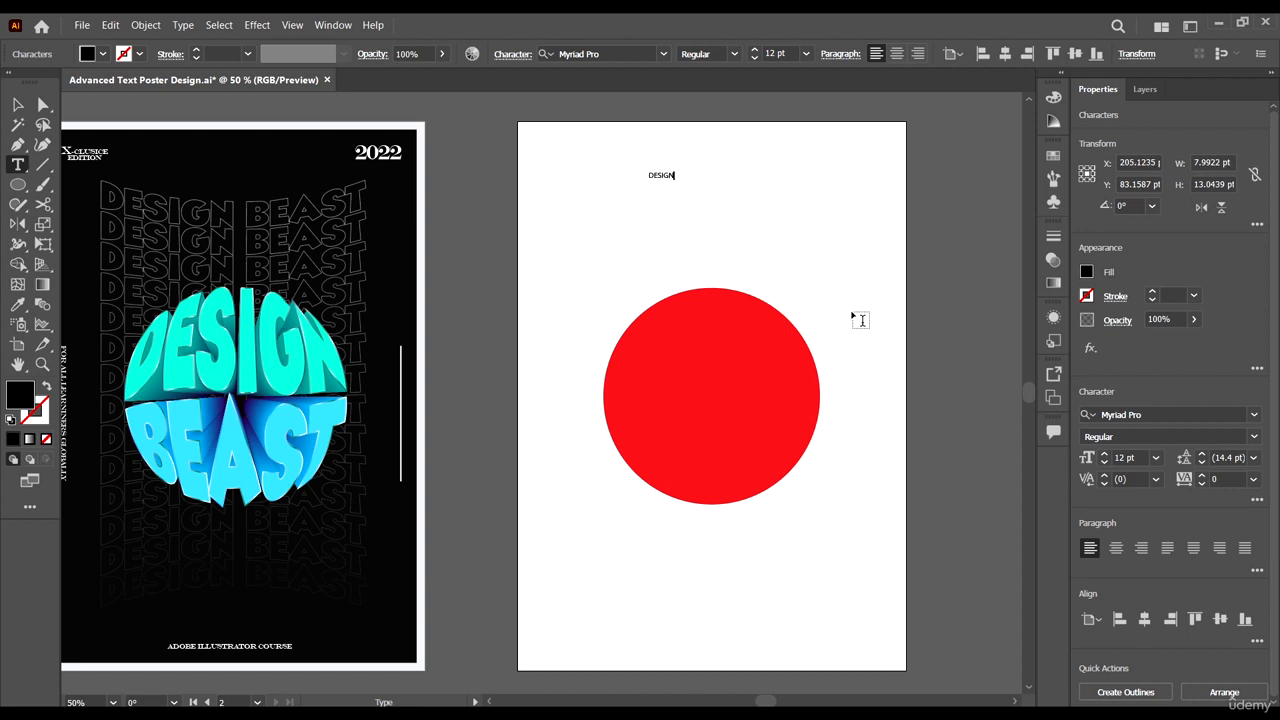
left_click(19, 164)
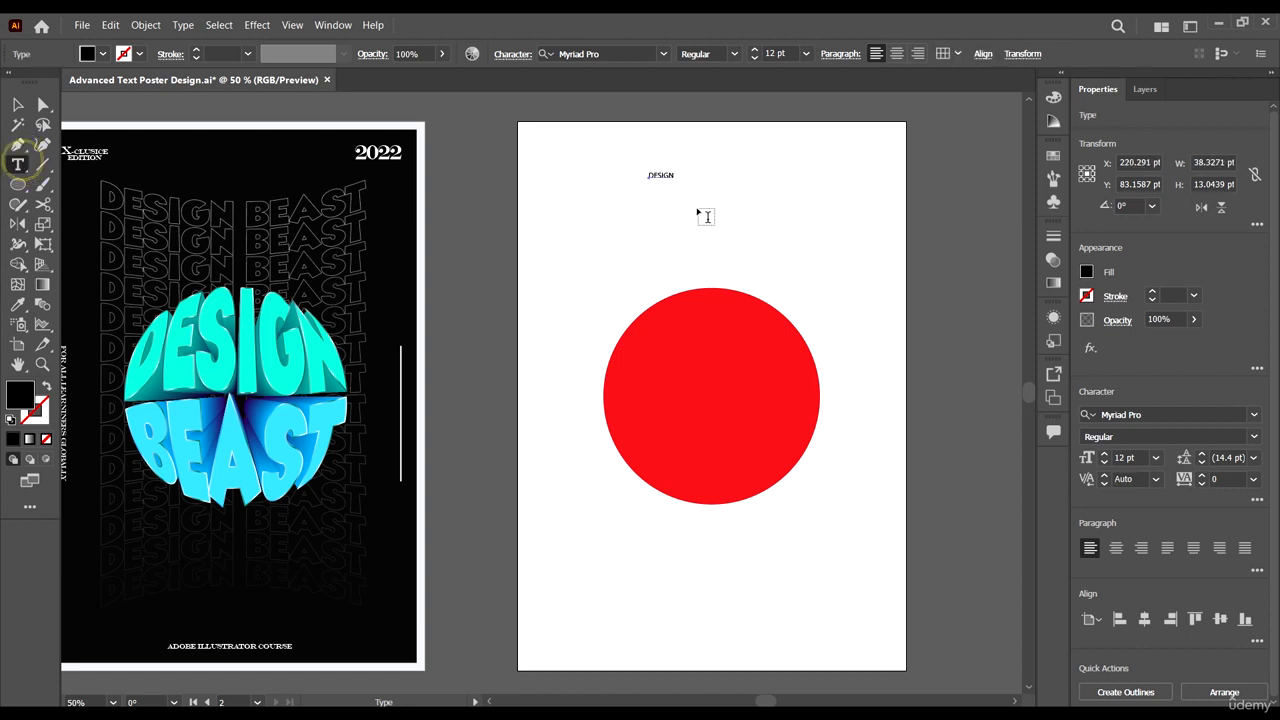
left_click(637, 205)
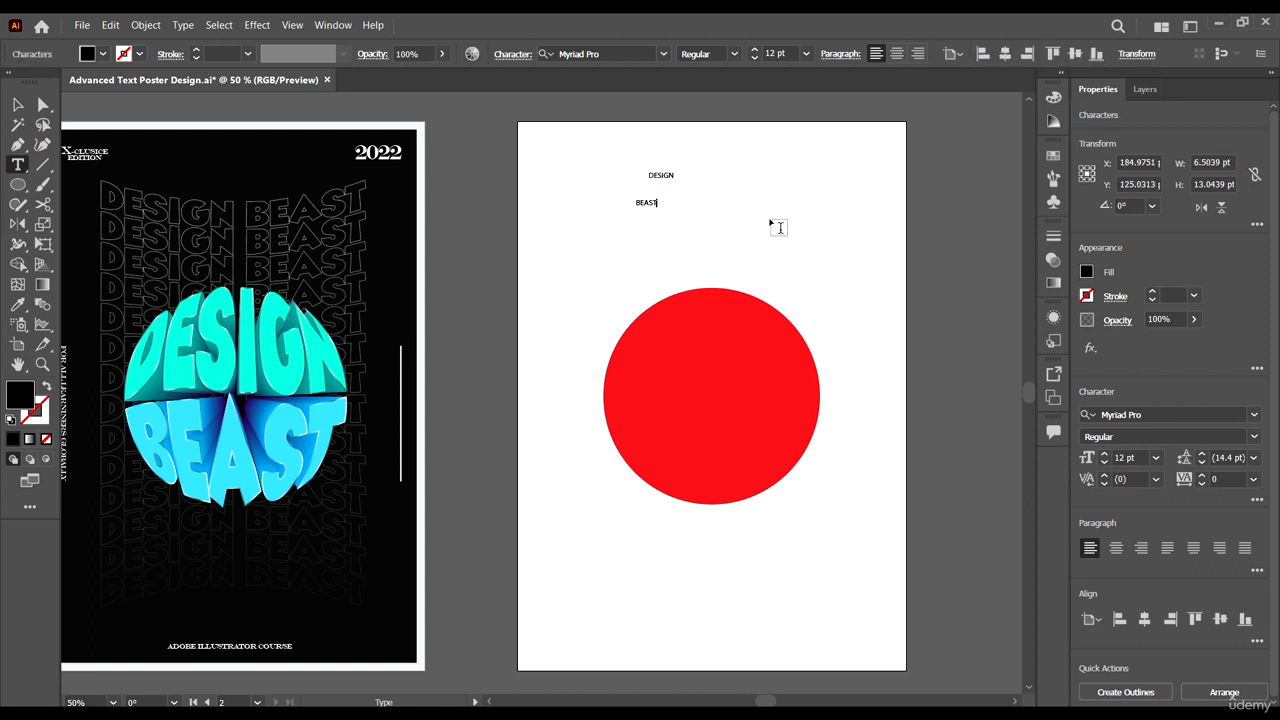
left_click(17, 104)
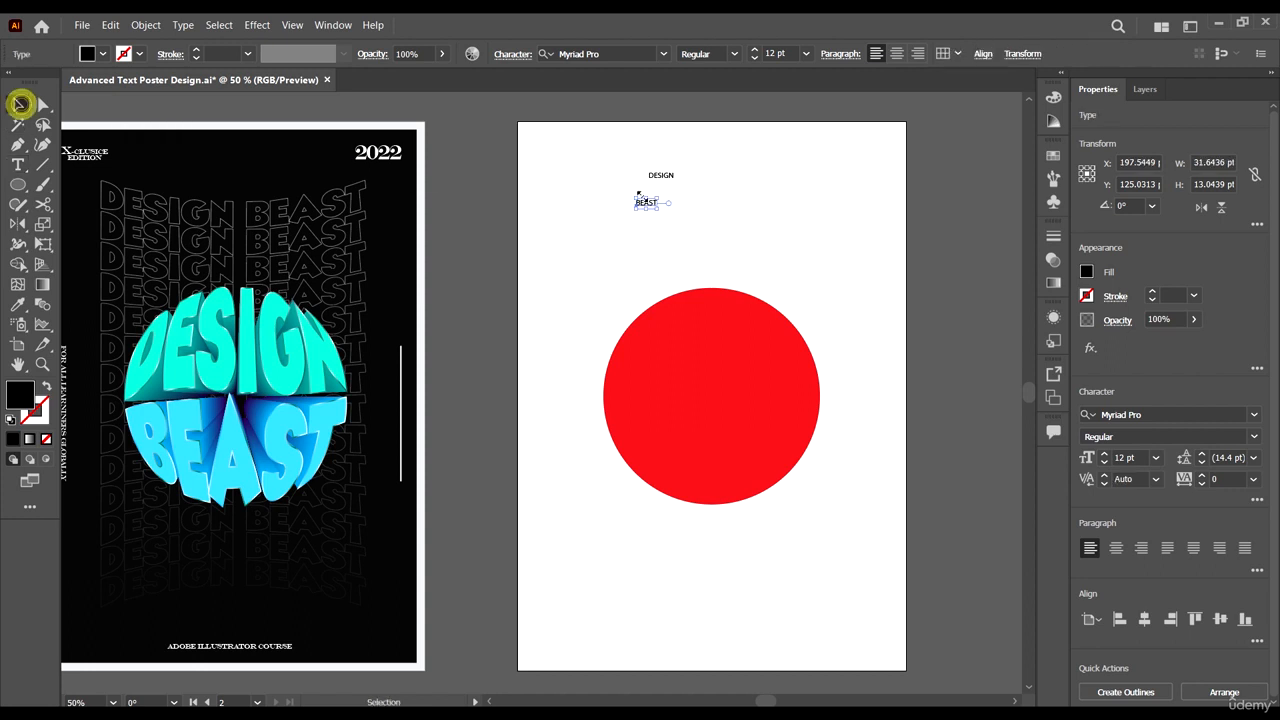
Enlarge the DESIGN and BEAST text to about 40 pt, center their paragraphs, and align both objects on their horizontal centers.
left_click_drag(575, 153, 763, 292)
left_click(898, 55)
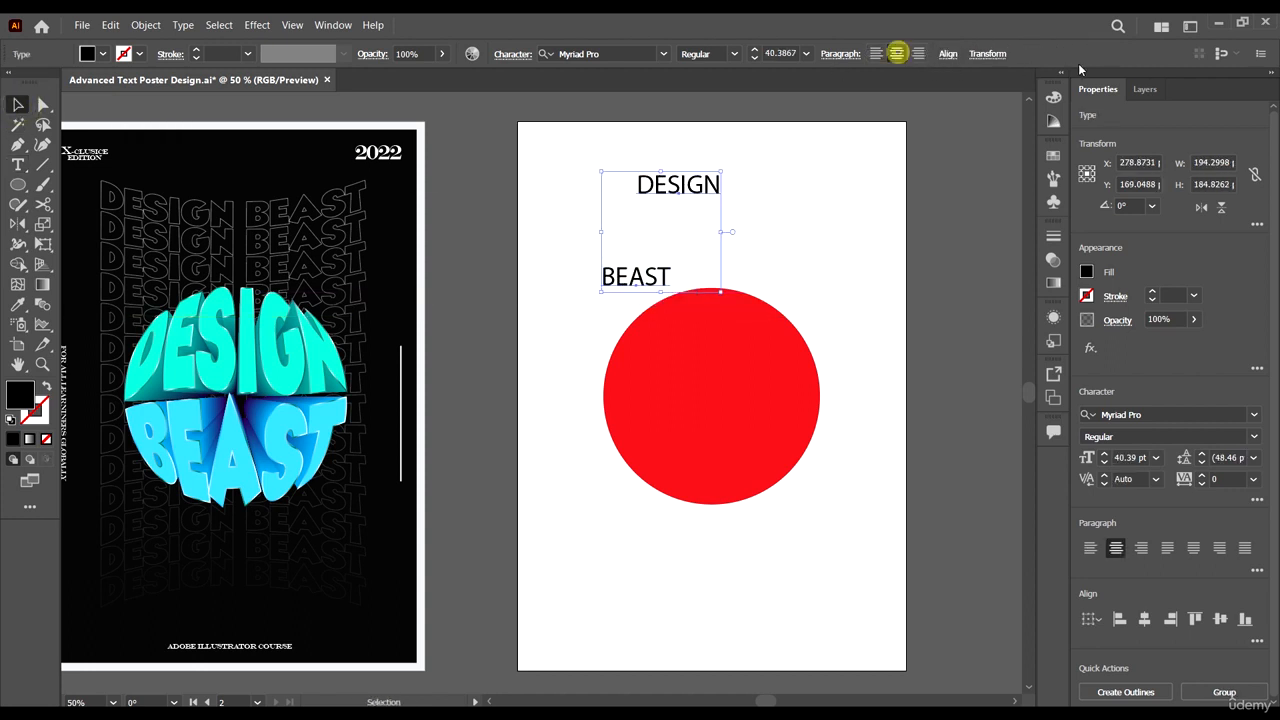
left_click(947, 55)
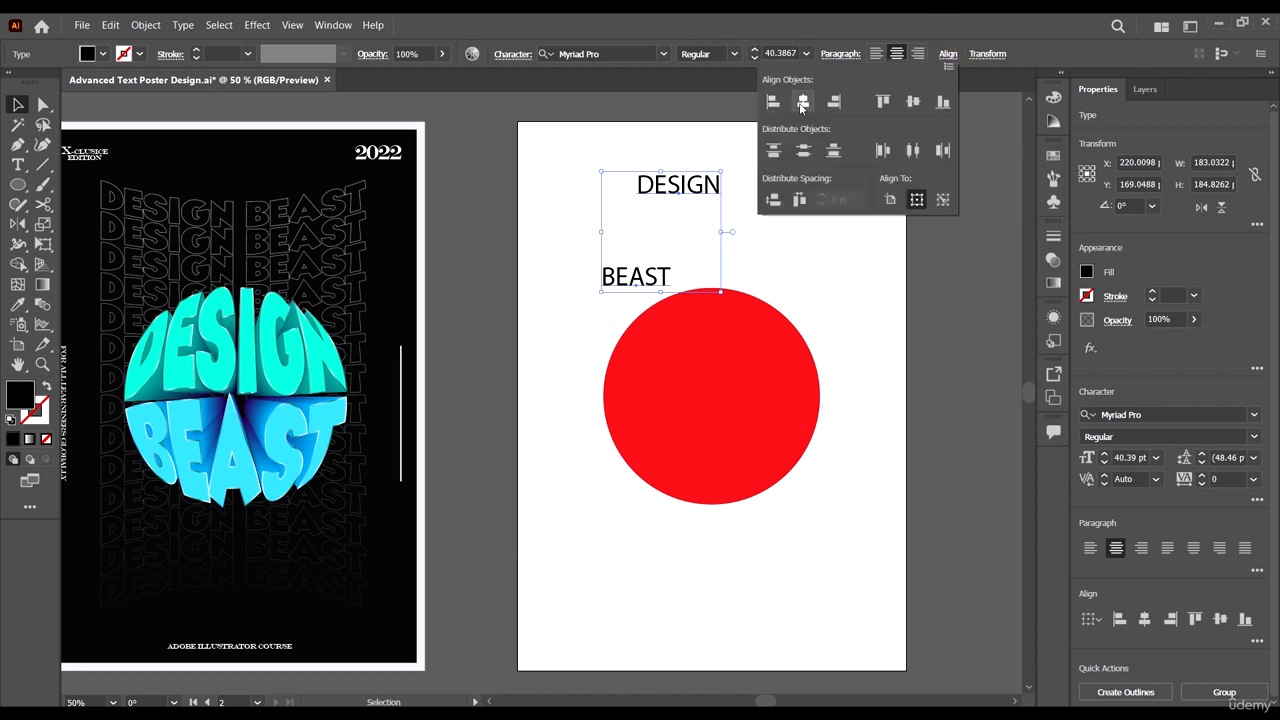
left_click(802, 101)
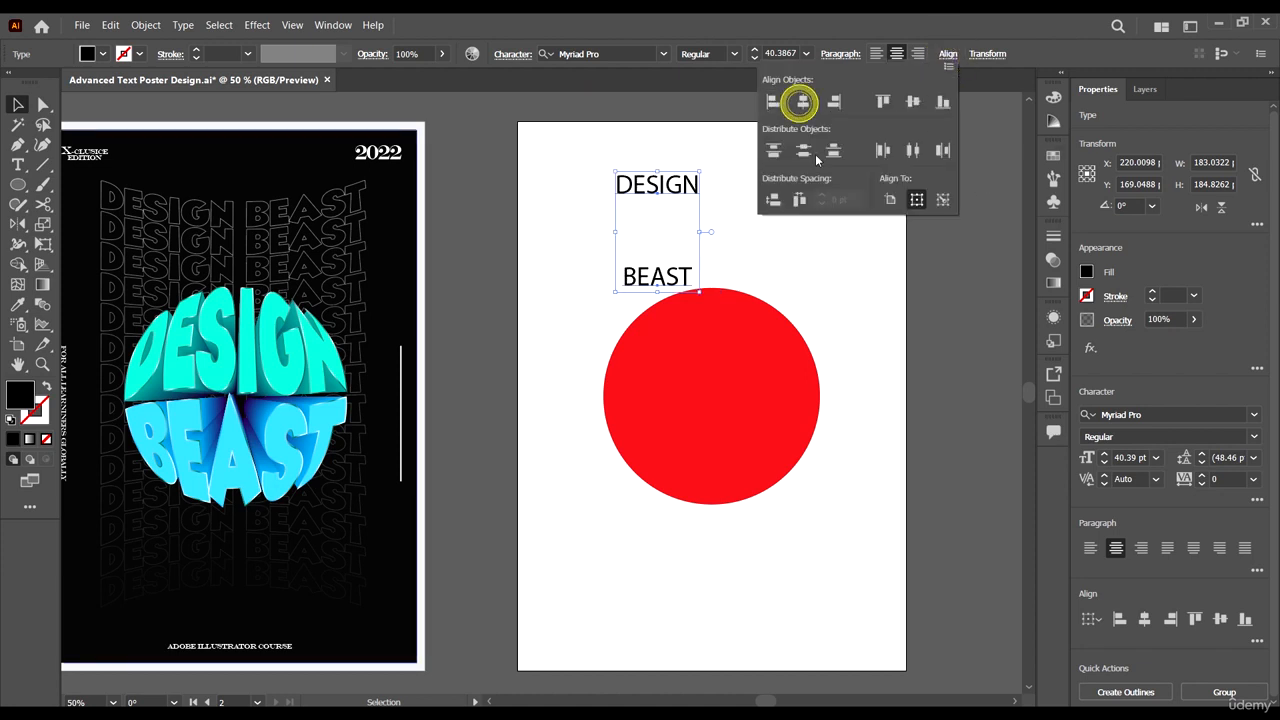
Stack BEAST closely under DESIGN and place the pair centered above the red circle.
left_click(913, 101)
left_click_drag(676, 233, 752, 221)
left_click(786, 237)
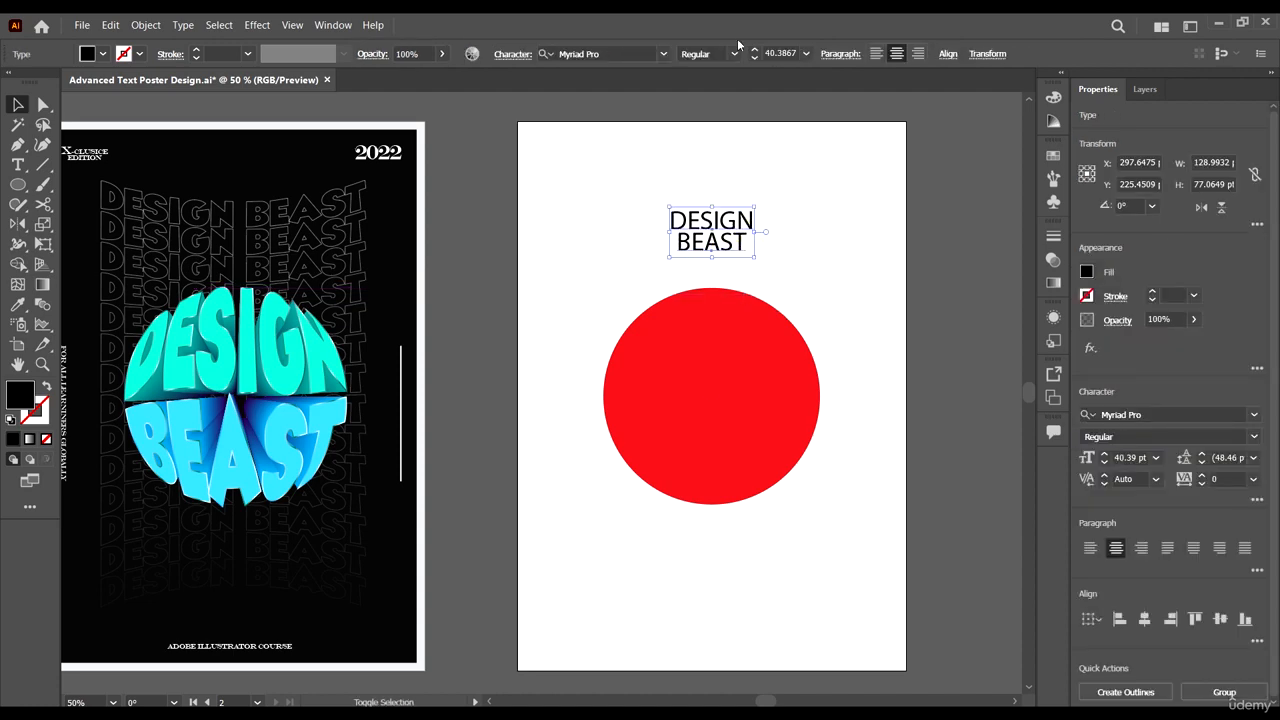
Change the font of both text objects to Angella.
left_click(641, 54)
type("ANGE")
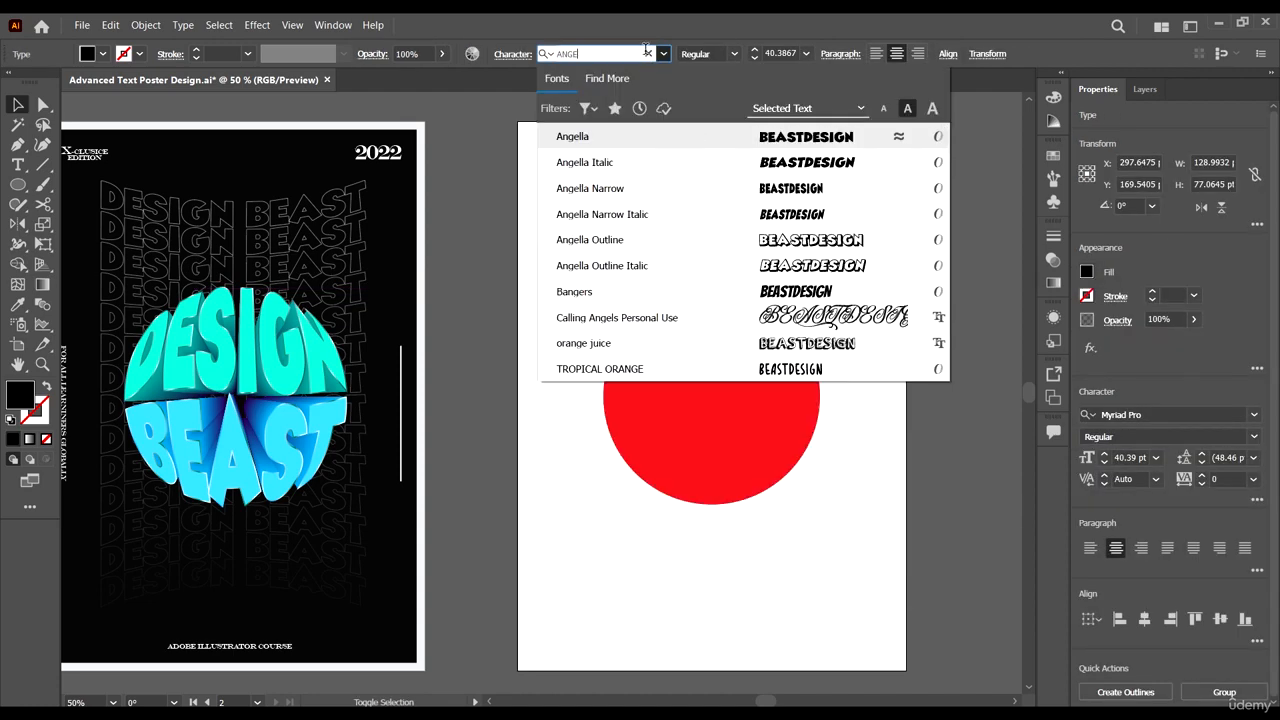
type("LL")
key("Return")
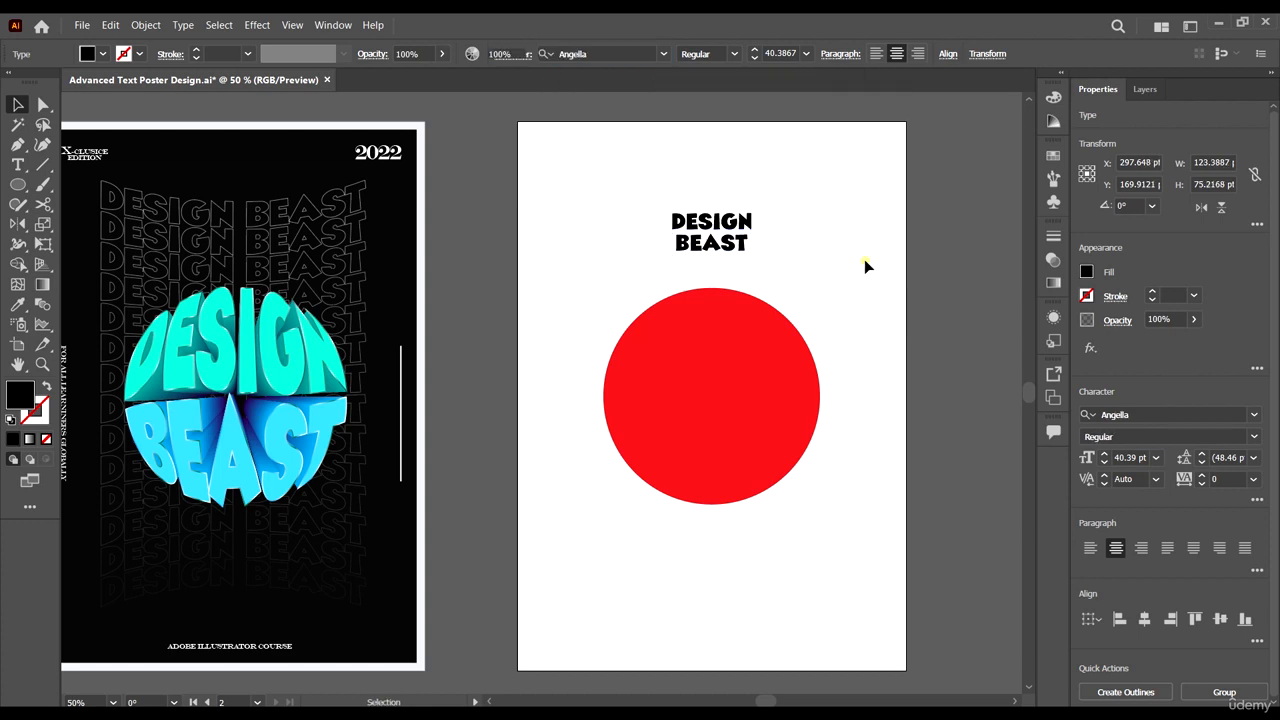
left_click(860, 255)
Place a duplicate of the DESIGN text on the pasteboard to the right of the new artboard.
scroll(838, 240, "down", 1)
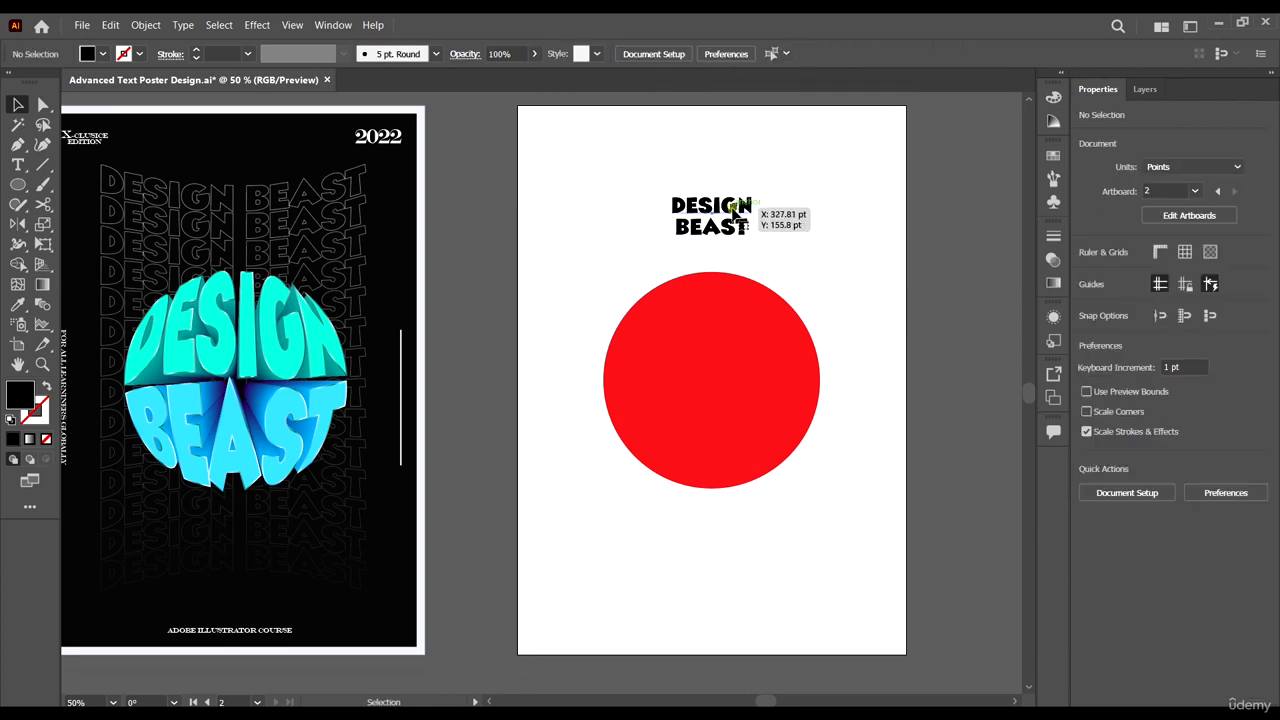
left_click_drag(724, 207, 965, 188, "alt")
scroll(885, 254, "right", 1)
Enlarge the artboard's DESIGN and BEAST text to about 81 pt and tighten the gap by moving BEAST up slightly.
left_click(729, 249)
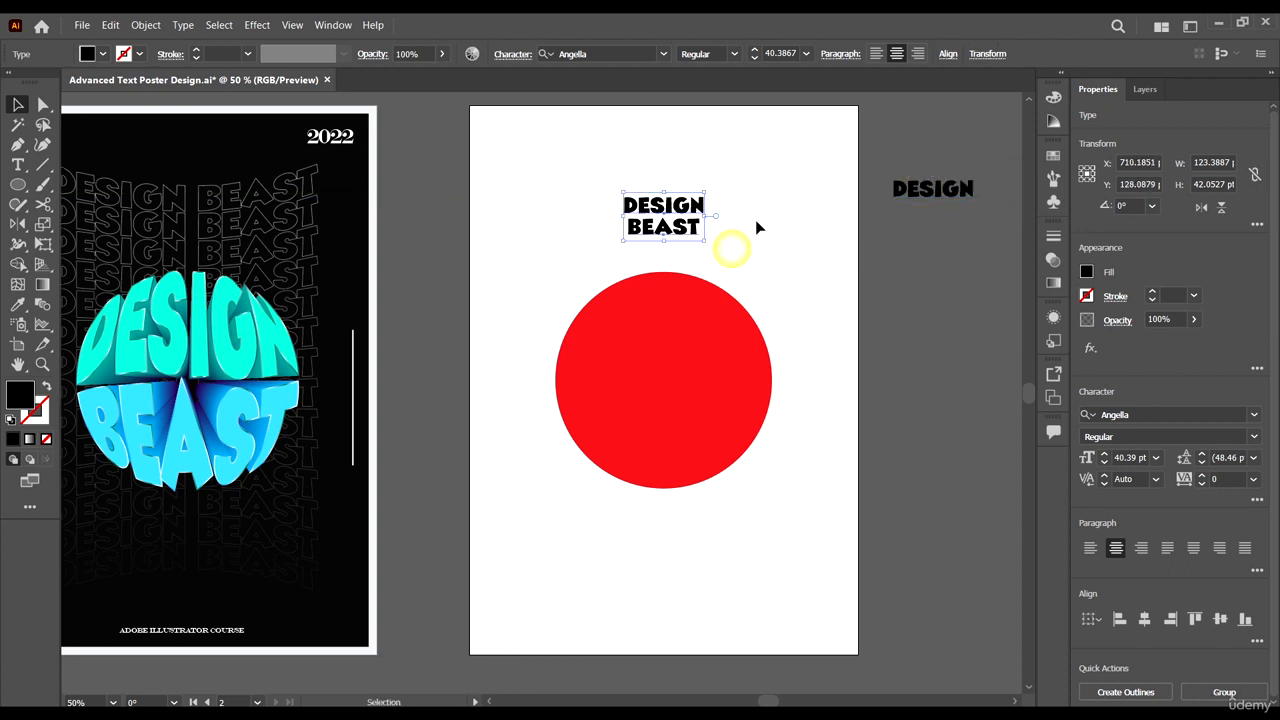
left_click_drag(718, 190, 754, 170)
left_click(777, 249)
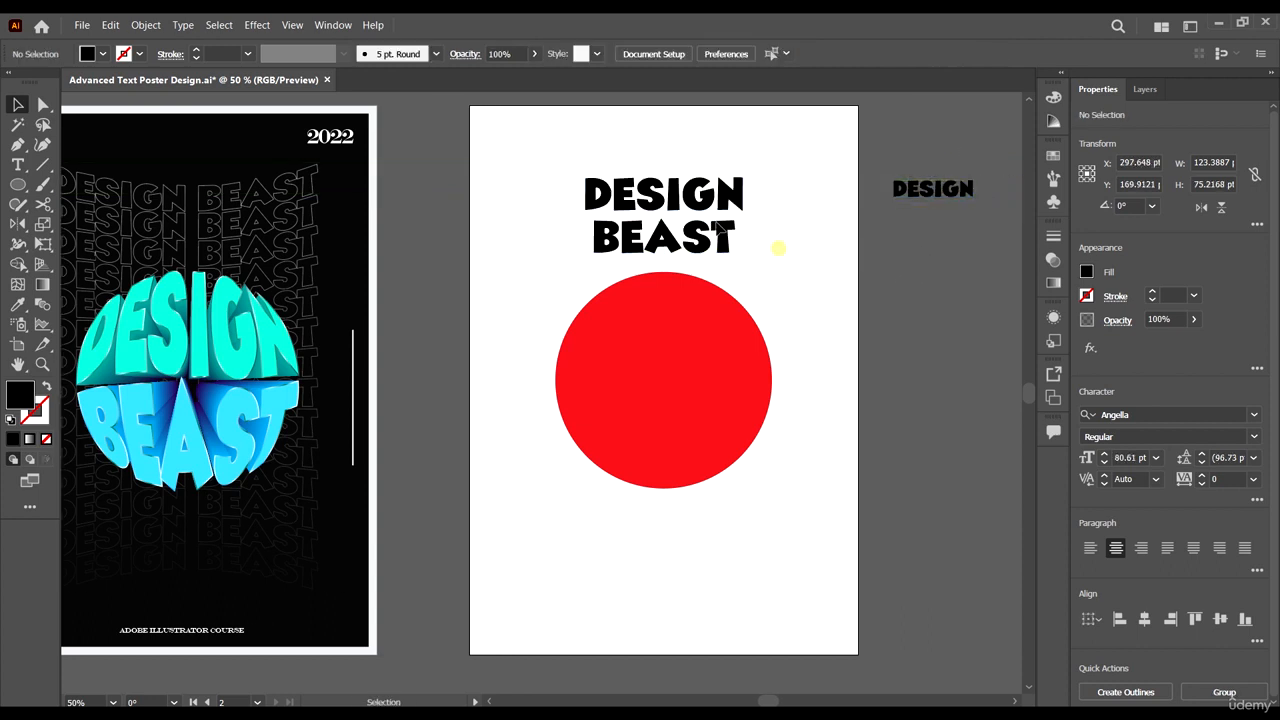
left_click_drag(686, 238, 686, 231)
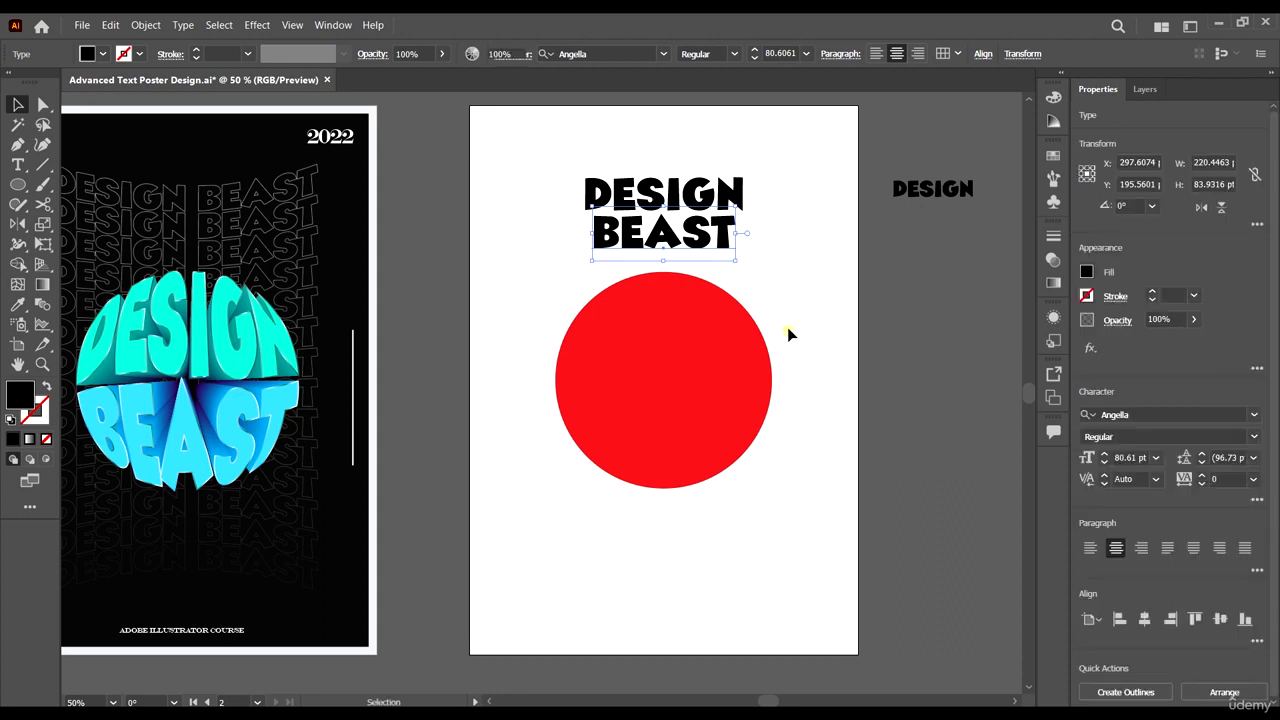
left_click(795, 322)
scroll(790, 290, "down", 1)
scroll(755, 245, "up", 1)
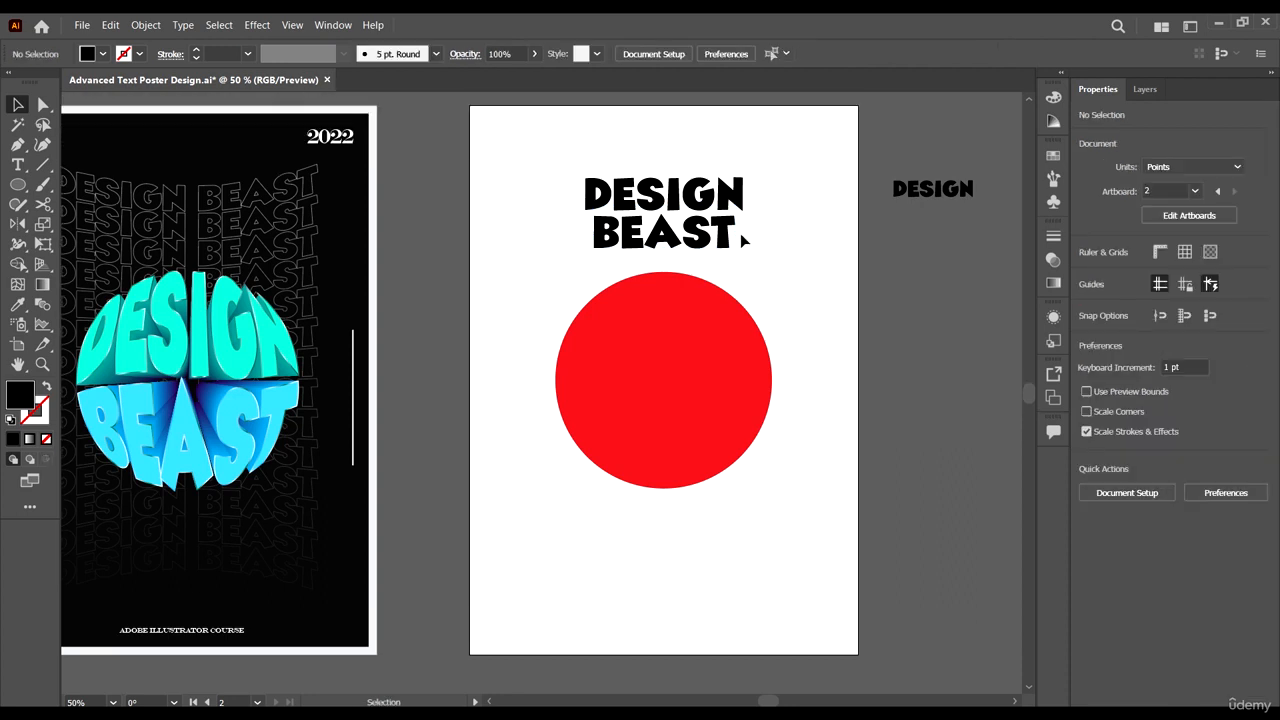
Try to split the red circle at its left and right edges with the Scissors tool.
left_click(670, 347)
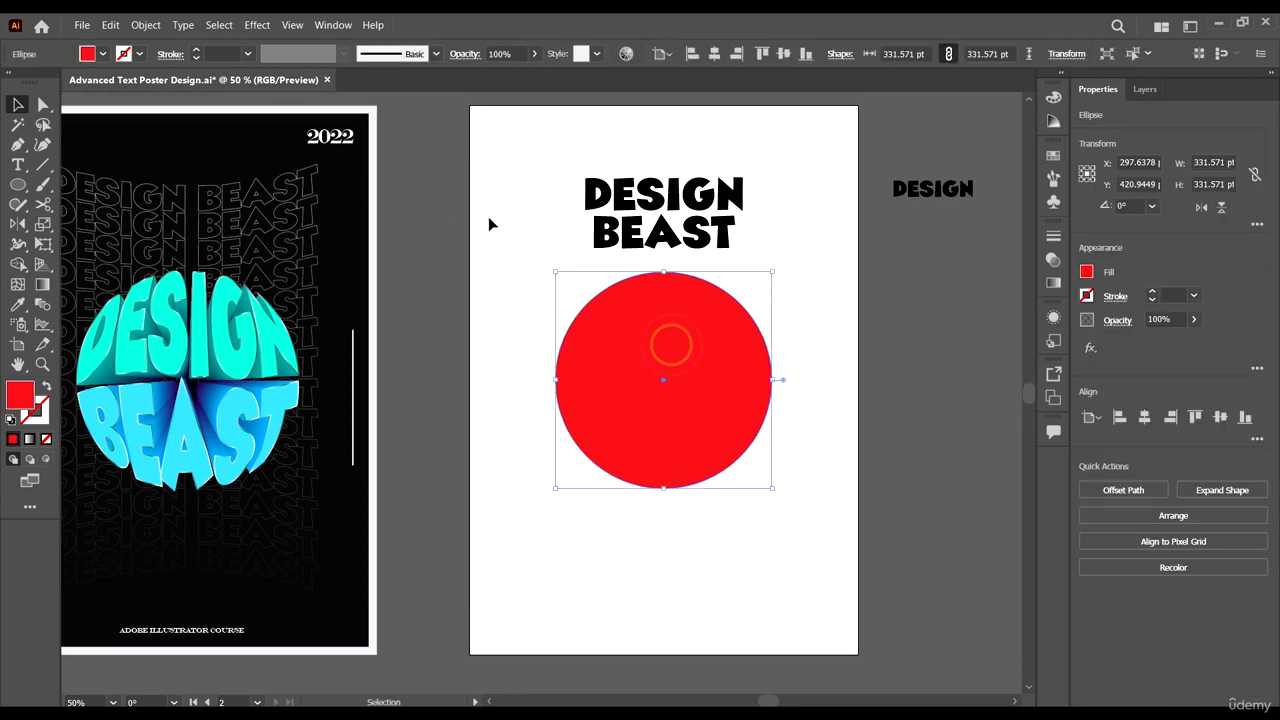
left_click(490, 215)
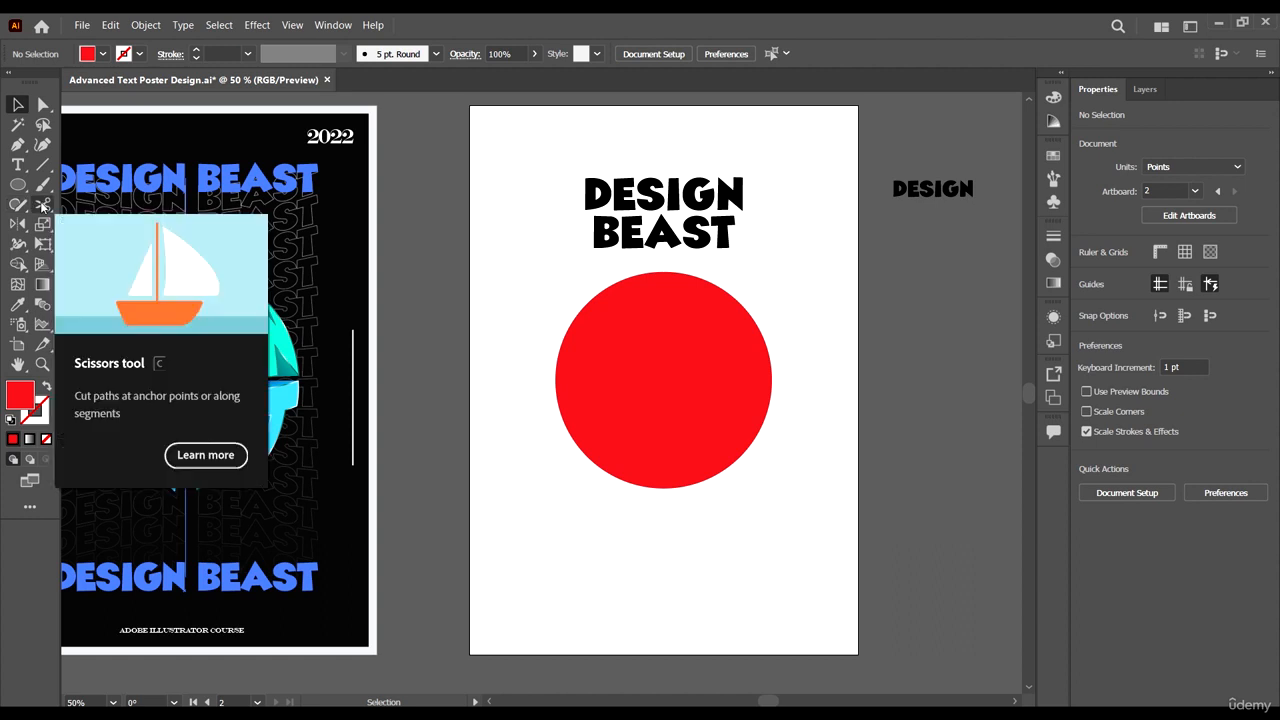
left_click(43, 205)
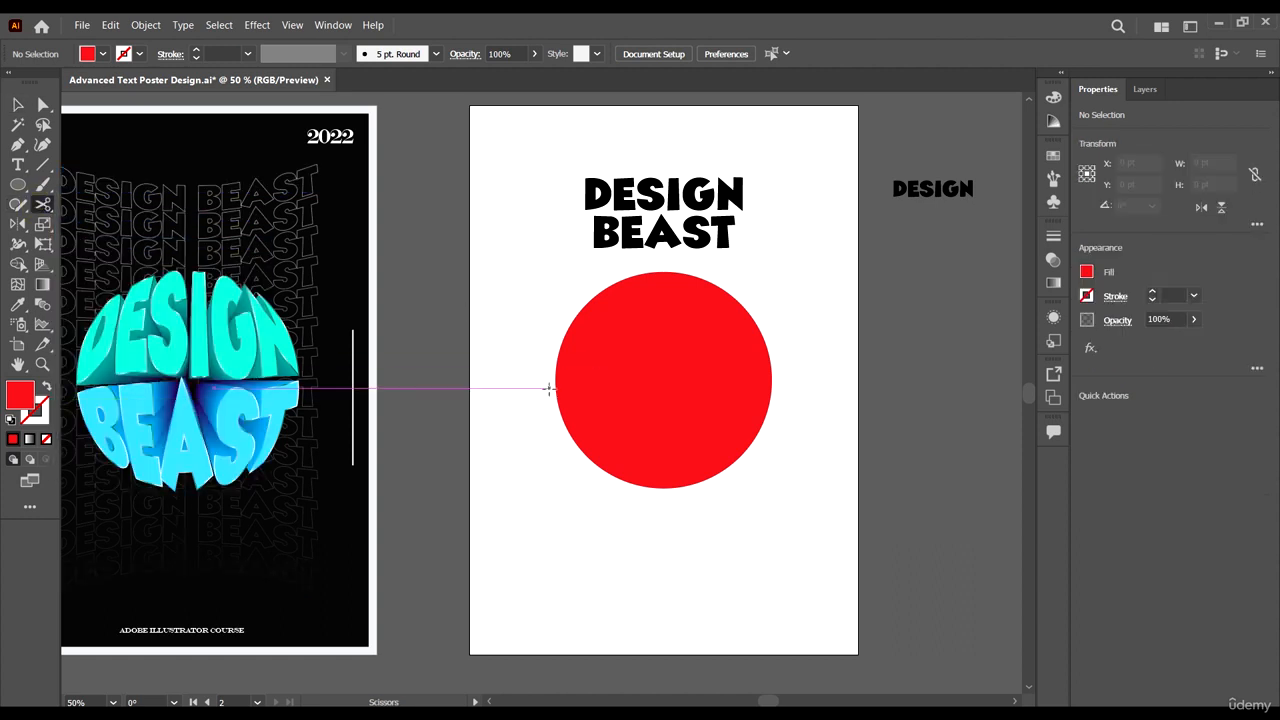
left_click(553, 388)
left_click(776, 390)
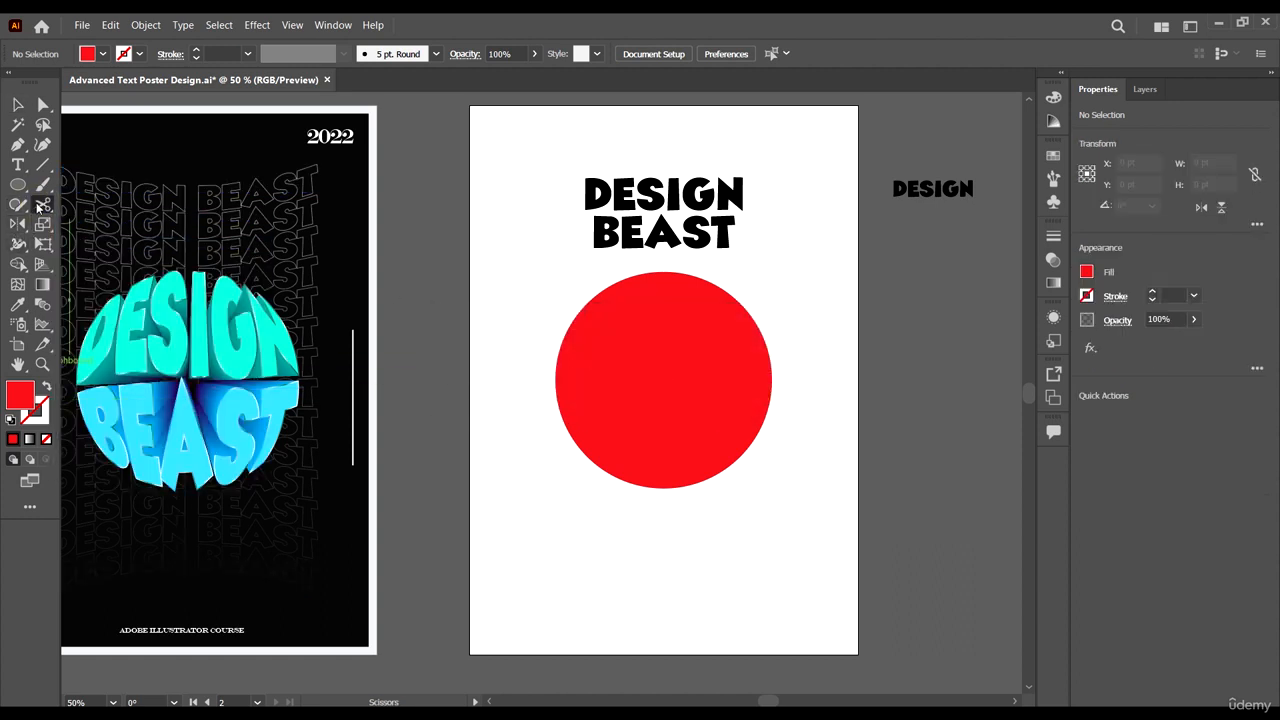
Try a nearly straight horizontal cut through the middle of the red circle with the Knife tool.
left_click_drag(43, 205, 106, 243)
mouse_move(626, 373)
left_mouse_down()
mouse_move(814, 363)
mouse_move(868, 397)
left_mouse_up()
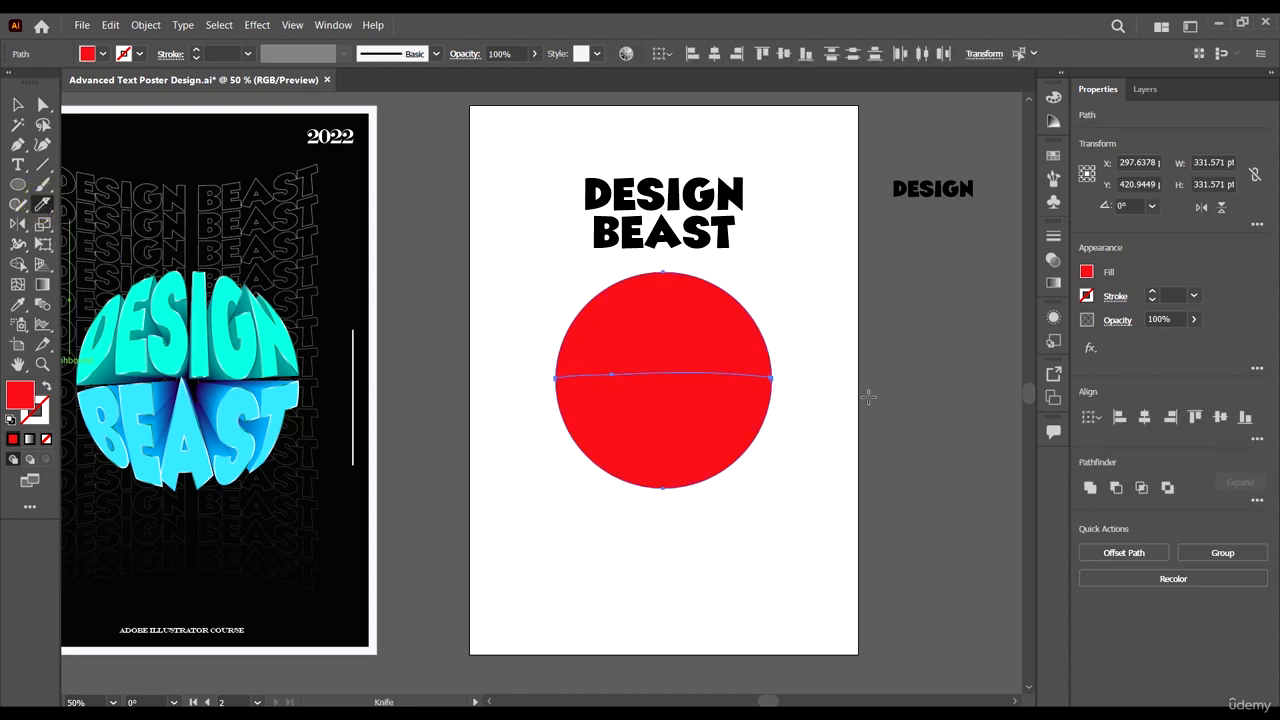
left_click(18, 105)
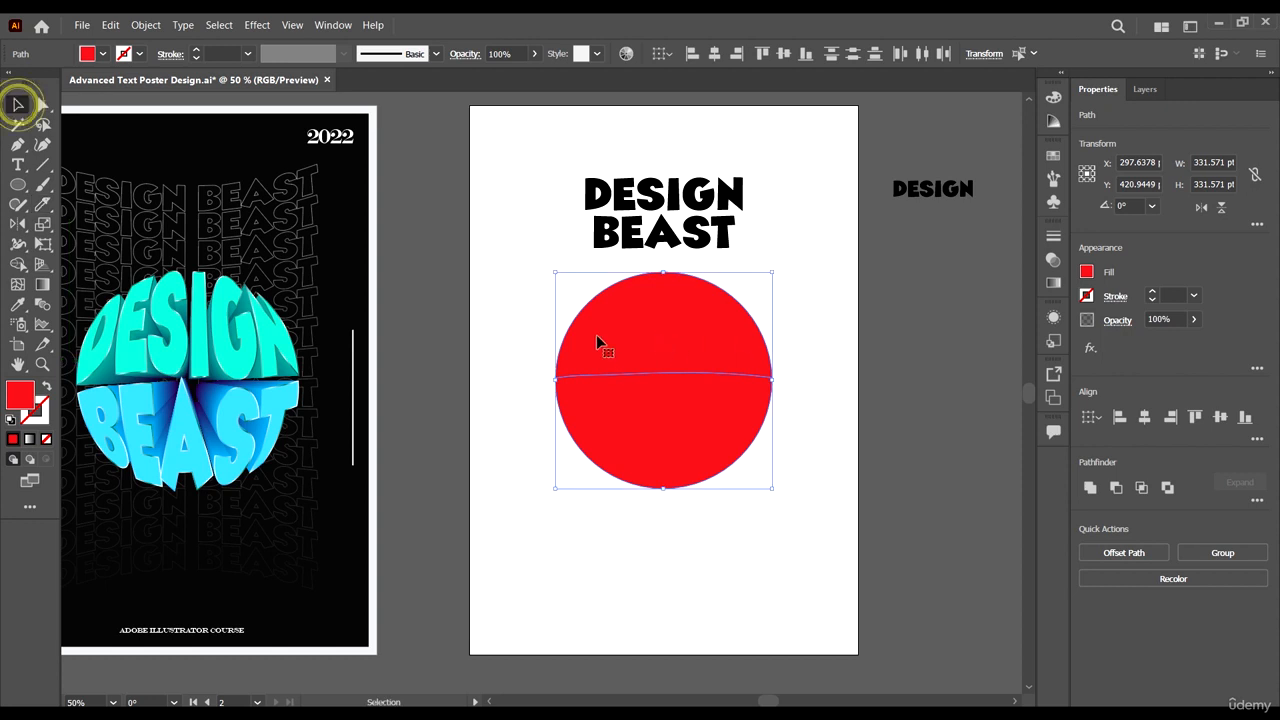
left_click(865, 341)
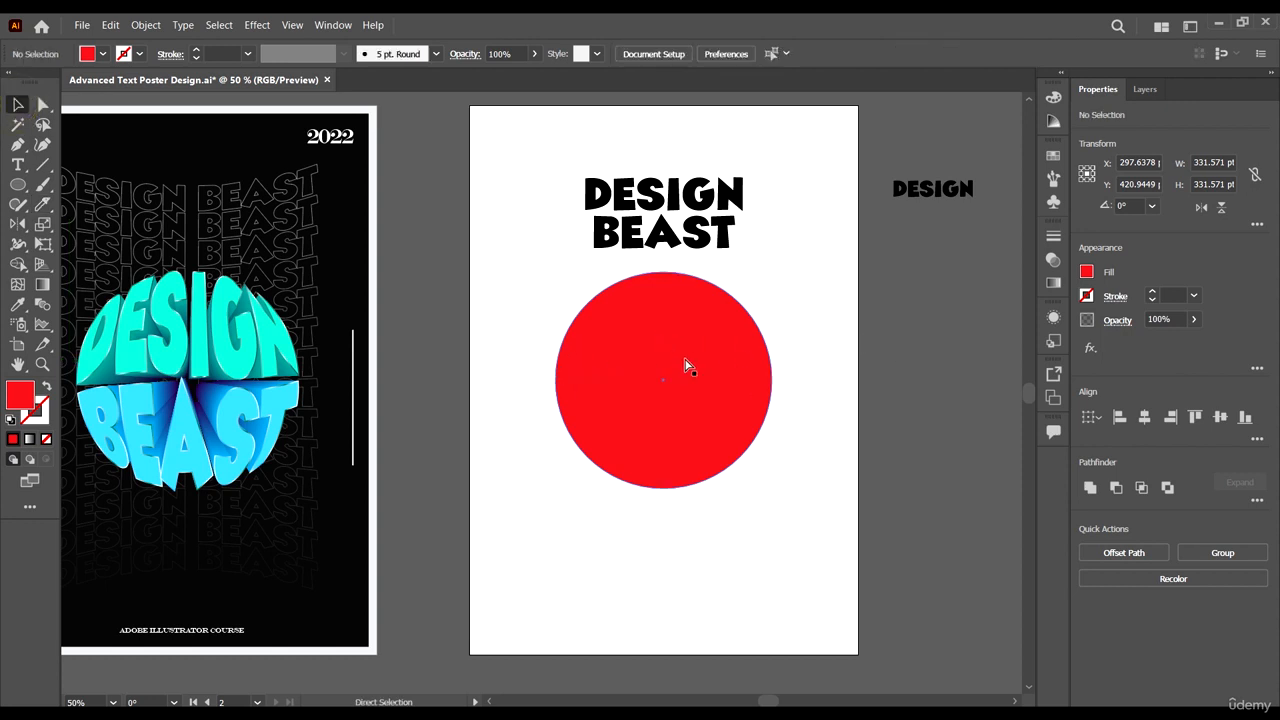
Try wavy Knife cuts across the red circle and undo each one.
left_click(42, 204)
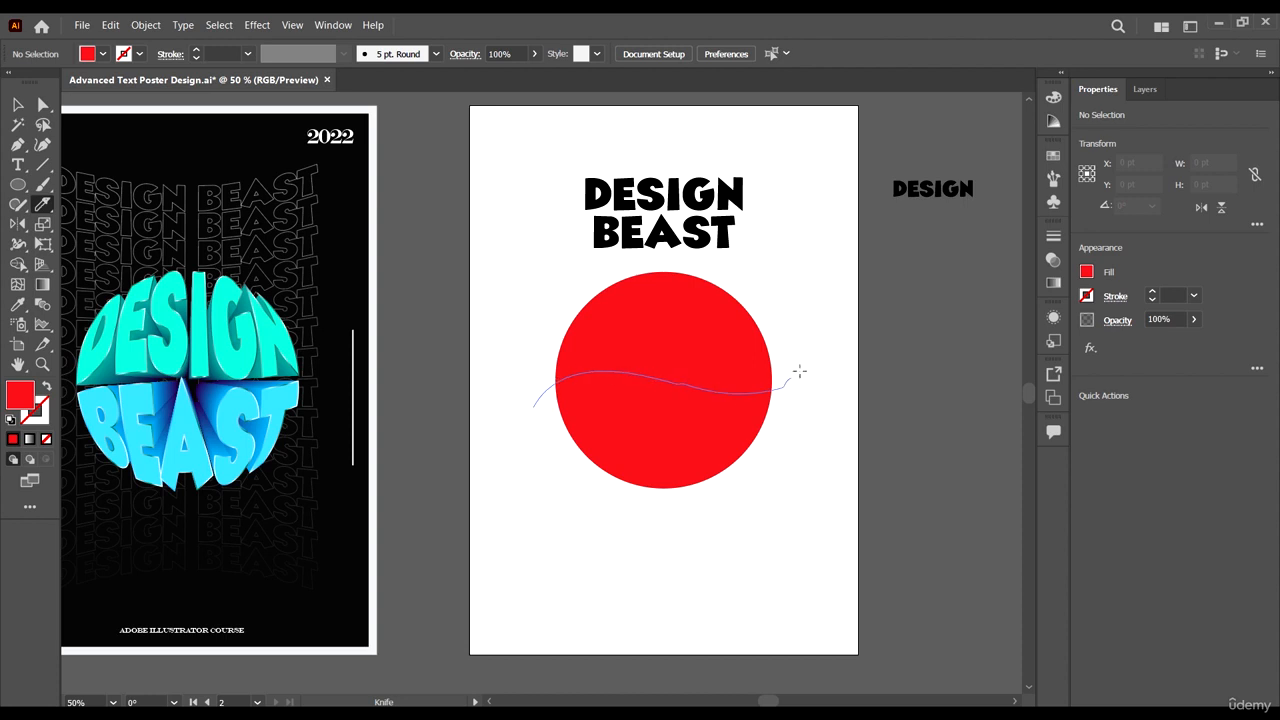
left_click_drag(799, 371, 811, 362)
key("ctrl+z")
left_click_drag(790, 362, 811, 380)
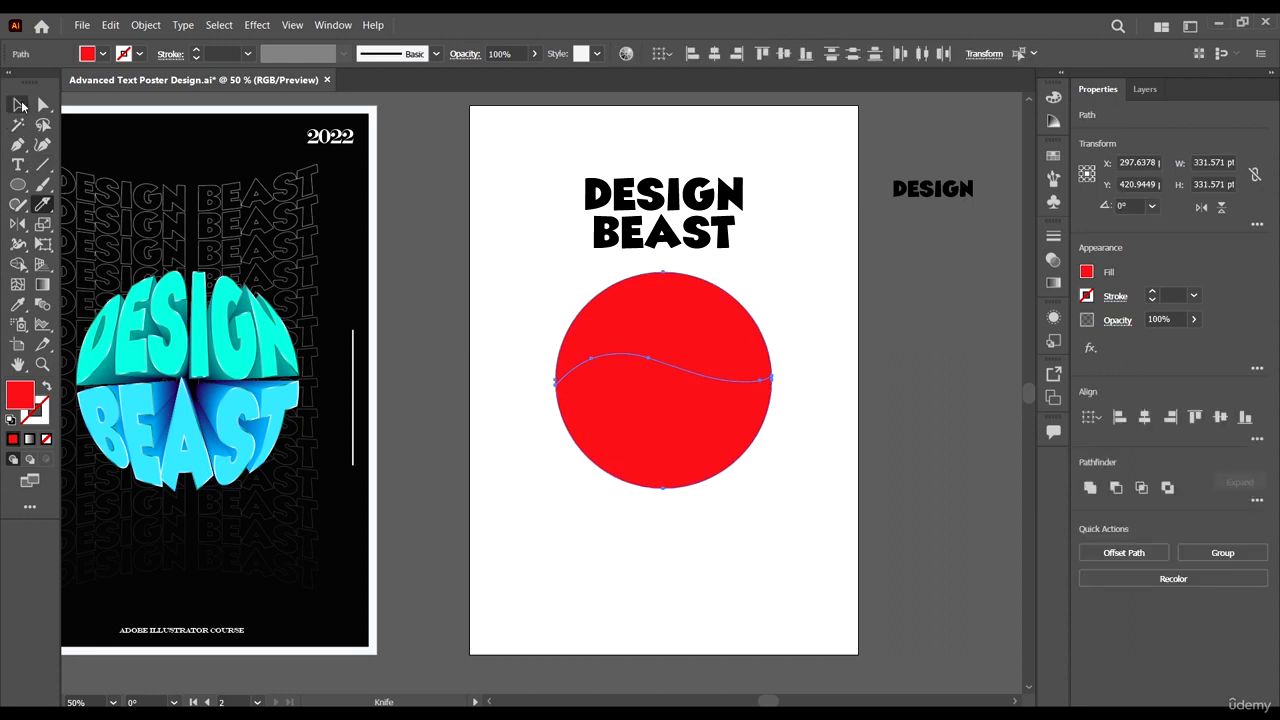
left_click(20, 105)
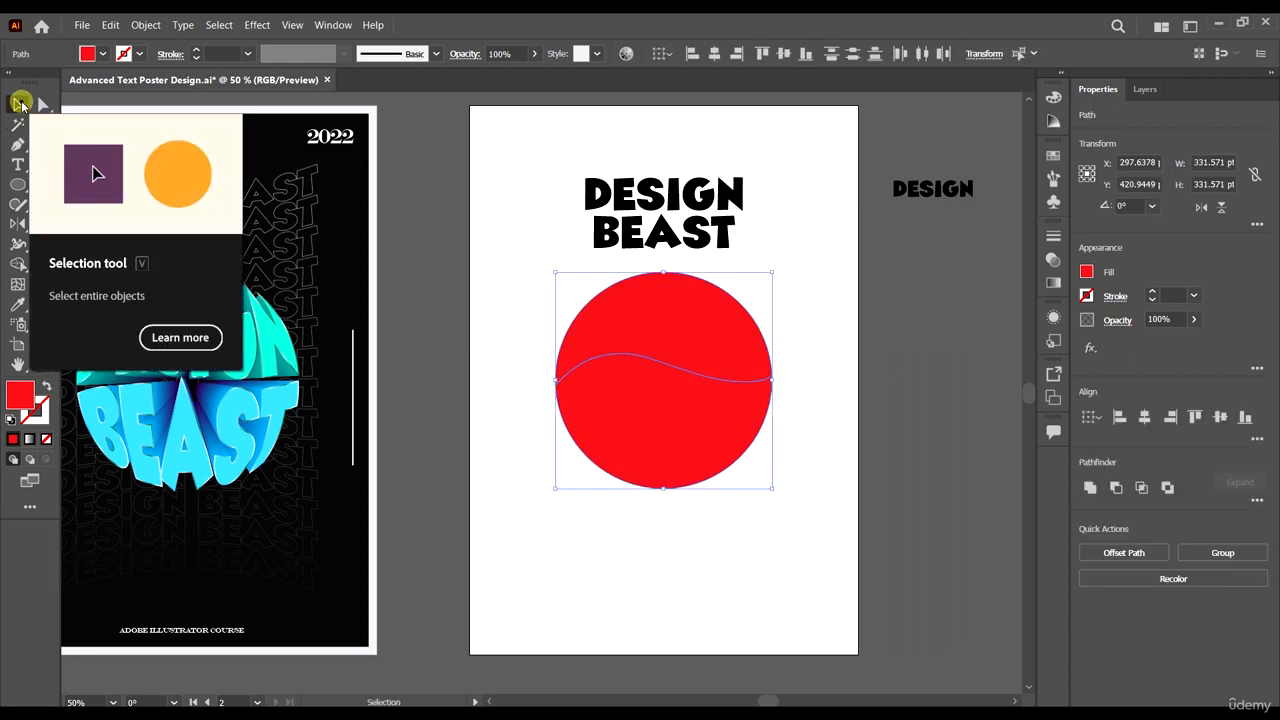
key("ctrl+z")
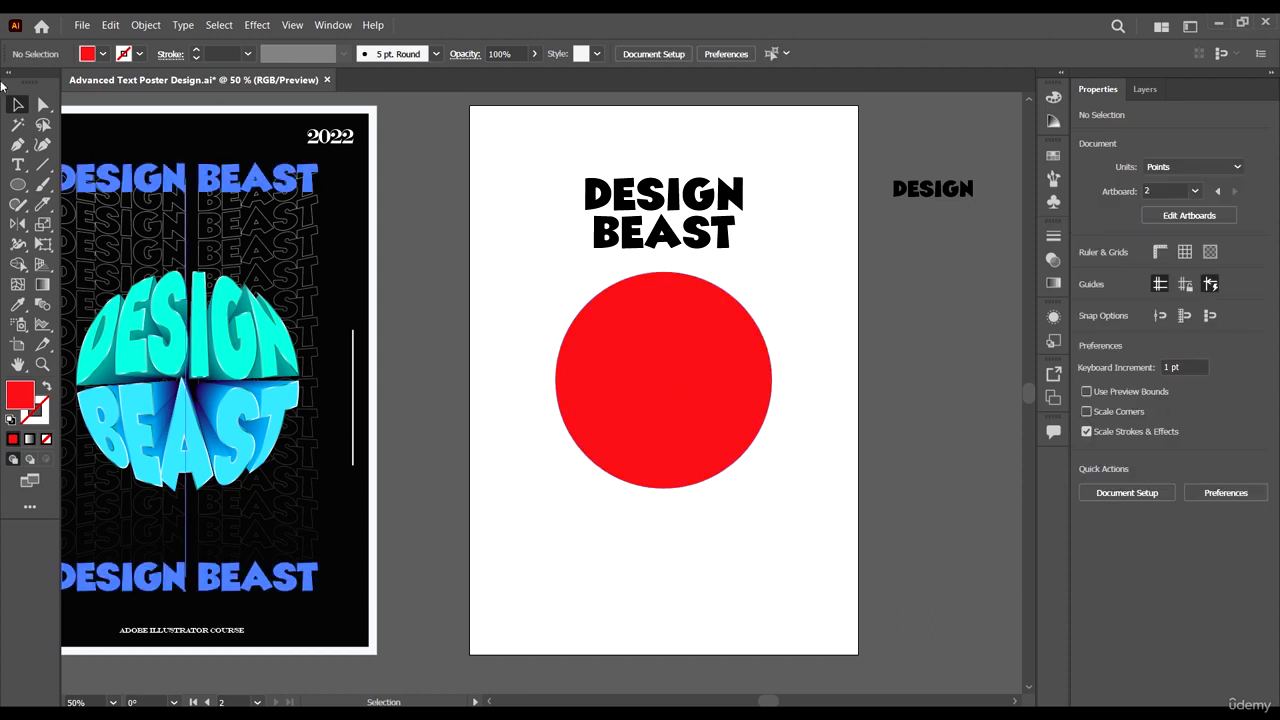
Cut the red circle into upper and lower pieces along an S-shaped curve with the Knife tool.
left_click(43, 205)
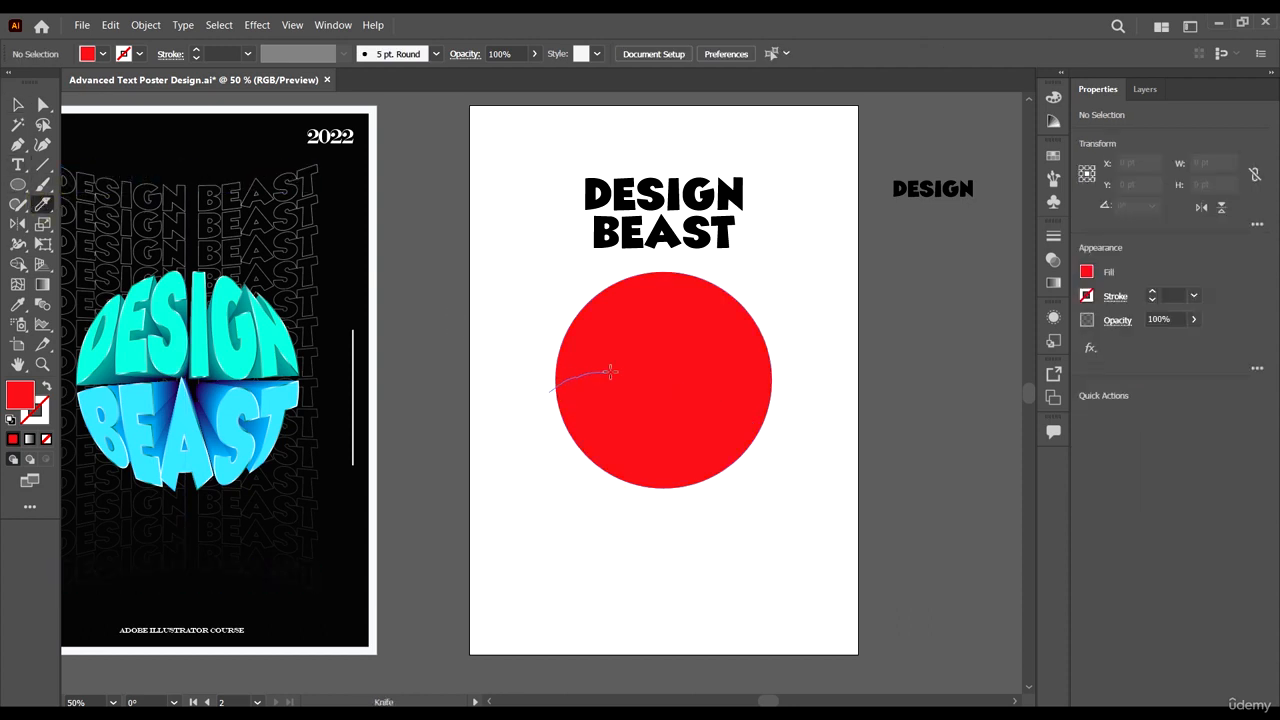
left_click_drag(781, 361, 783, 360)
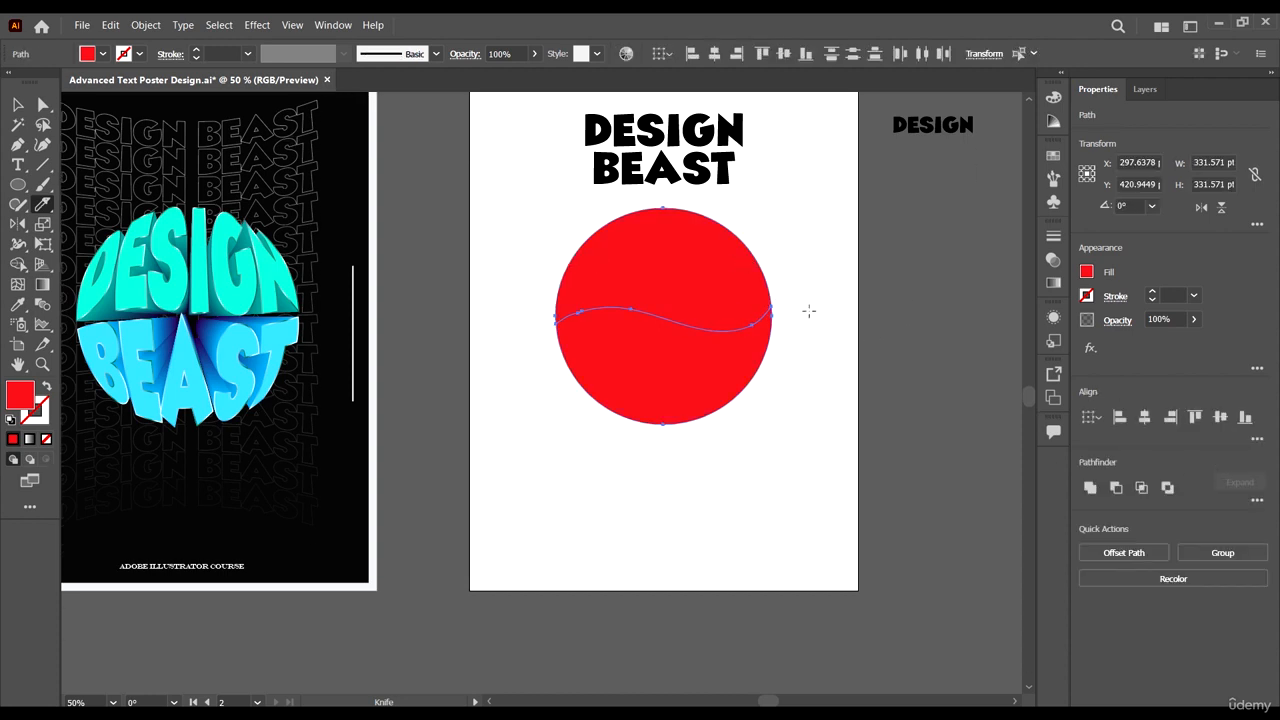
left_click(18, 104)
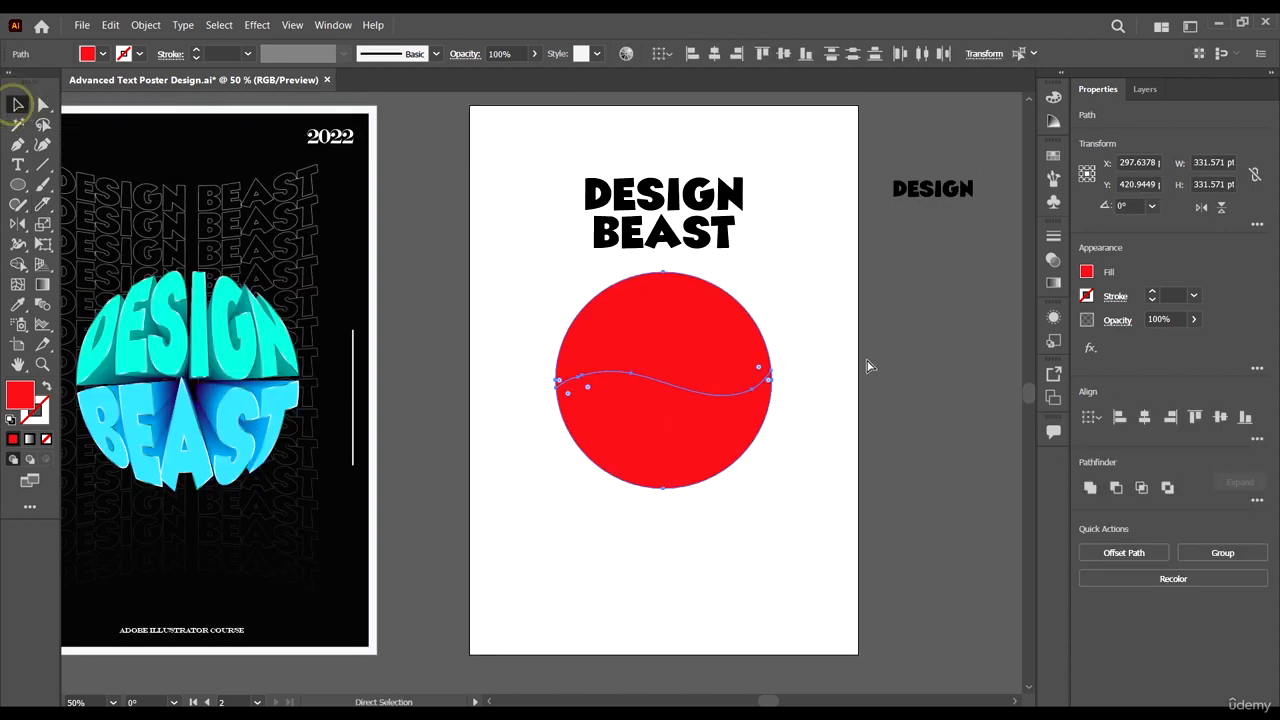
scroll(869, 363, "right", 1)
left_click(803, 346)
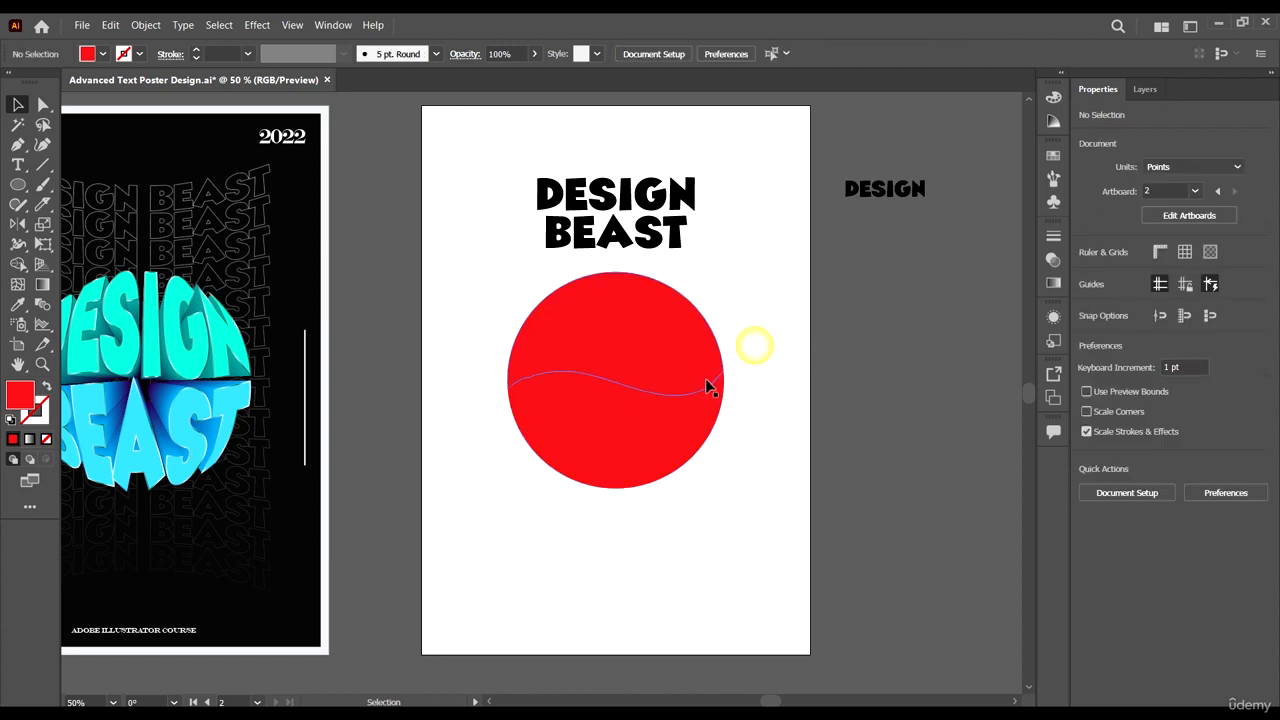
Pull the upper and lower circle pieces apart to test the cut, undoing each move.
left_click(677, 313)
left_click_drag(645, 332, 655, 236)
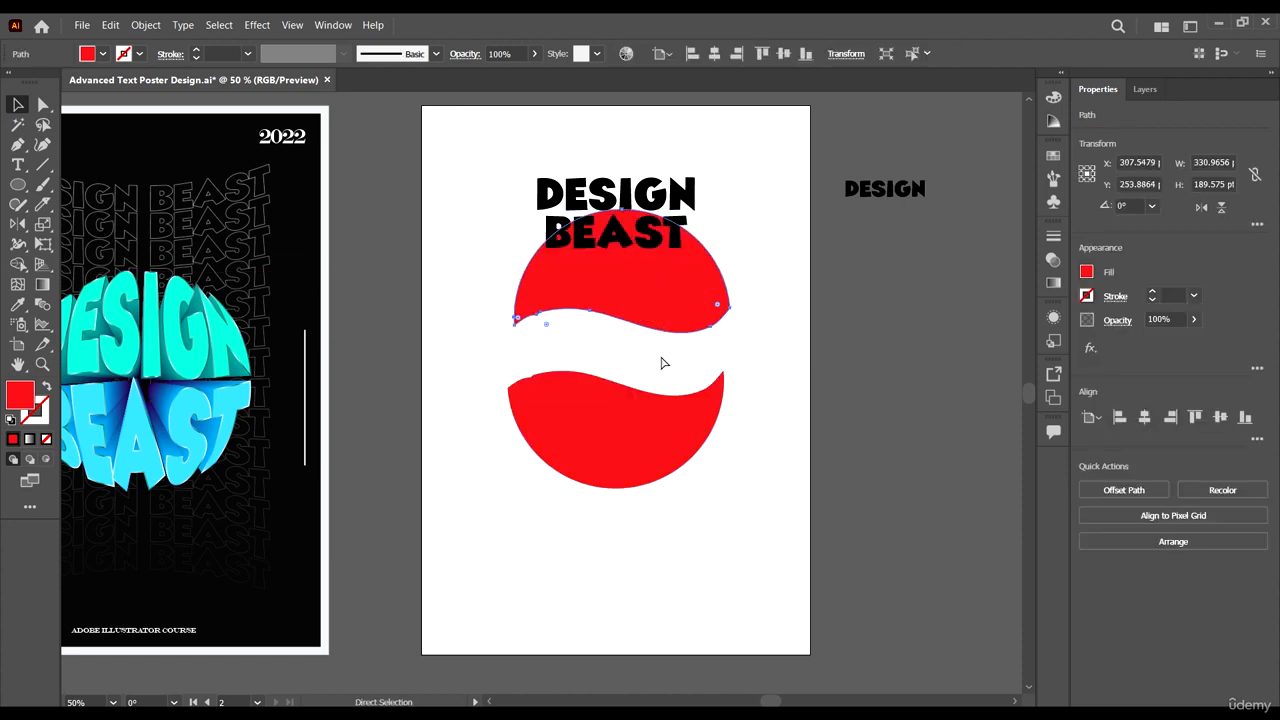
key("ctrl+z")
left_click_drag(655, 420, 647, 527)
key("ctrl+z")
left_click_drag(658, 448, 658, 526)
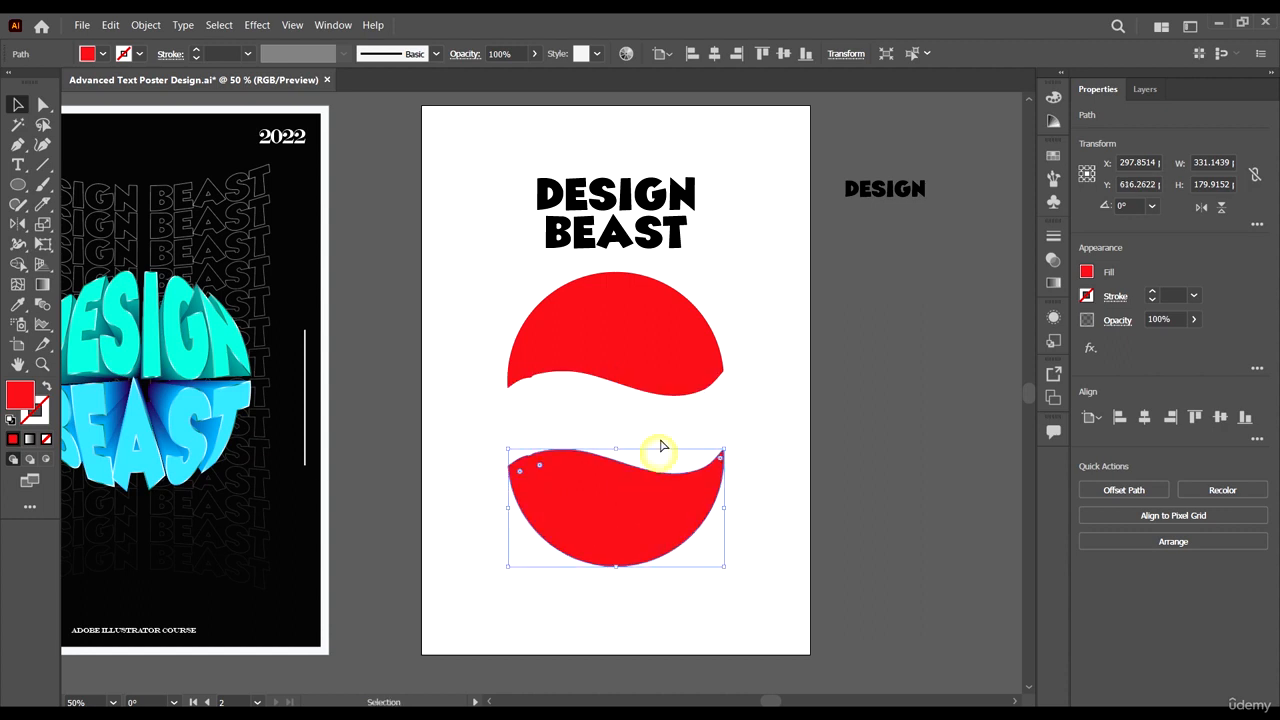
key("ctrl+z")
left_click(794, 371)
scroll(740, 290, "right", 1)
scroll(603, 204, "up", 1)
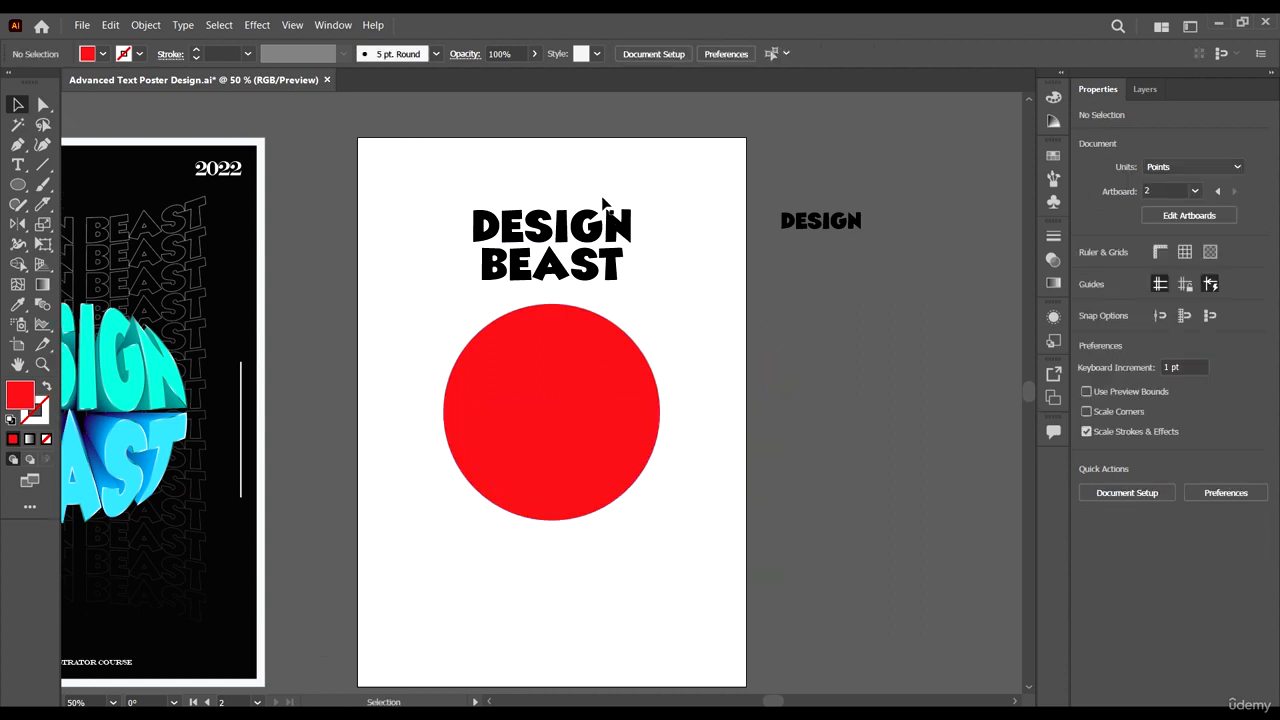
Place DESIGN over the circle's upper half and BEAST over its lower half, enlarging both beyond the circle's width, DESIGN to about 133 pt.
left_click(614, 224)
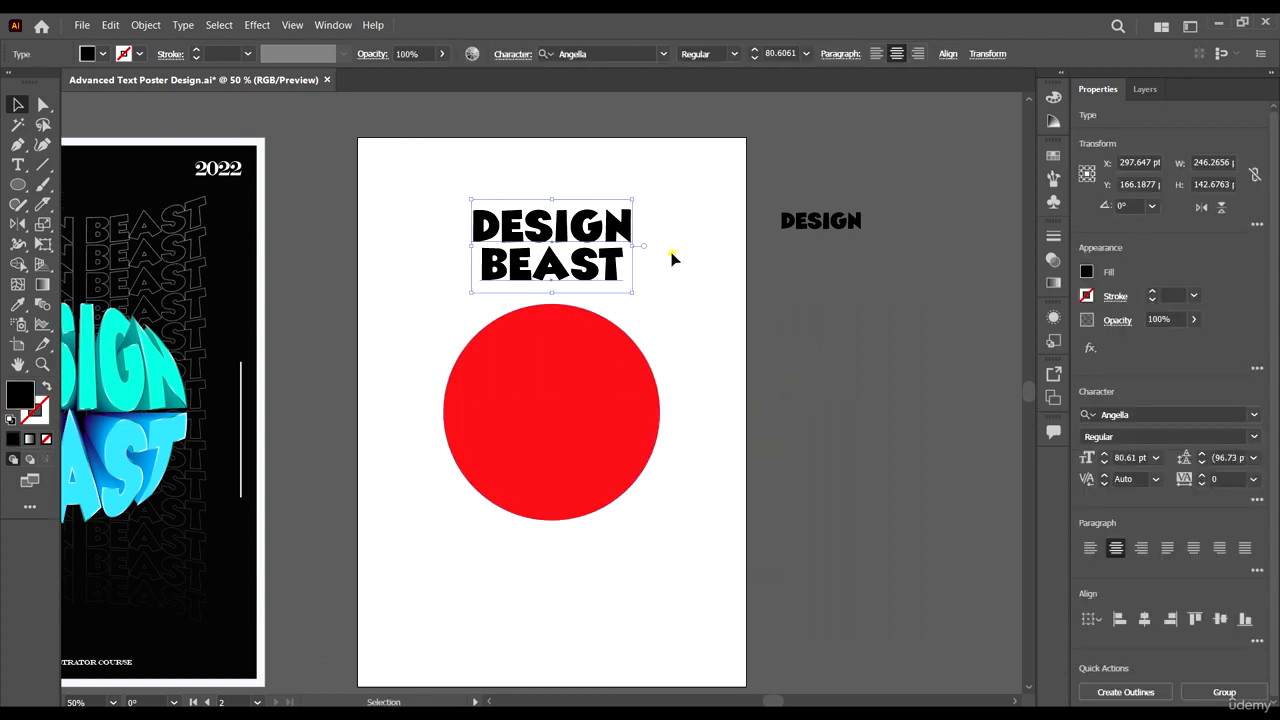
left_click(672, 258)
left_click_drag(622, 232, 680, 513)
left_click(593, 460)
left_click(613, 367)
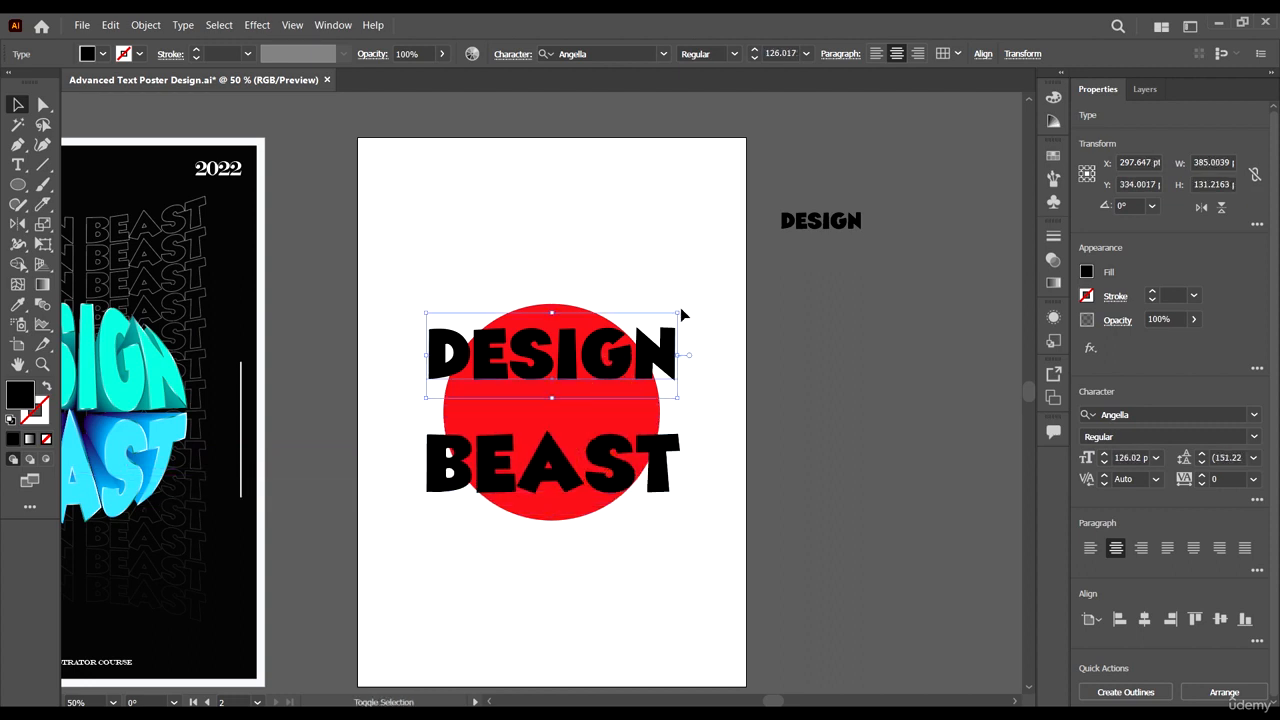
left_click_drag(680, 313, 709, 334)
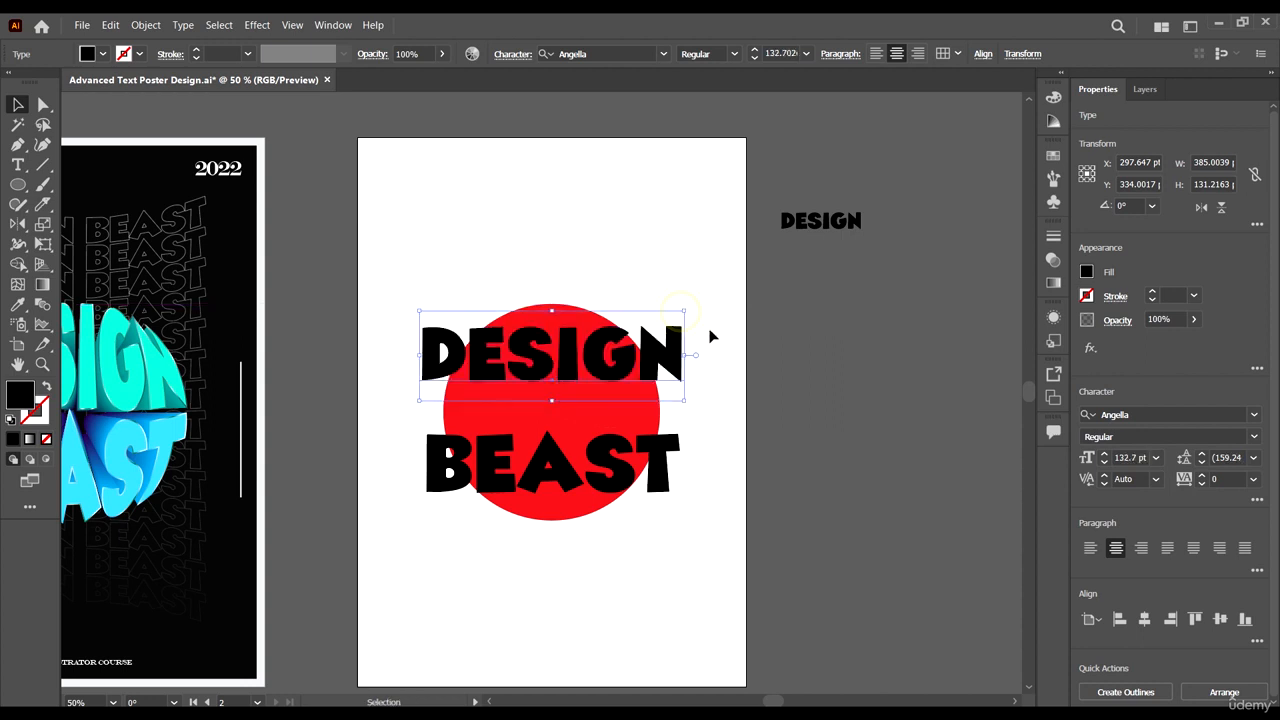
left_click(731, 334)
Move the front DESIGN lettering on the finished poster upward to expose the extrusion behind it.
left_click(613, 358)
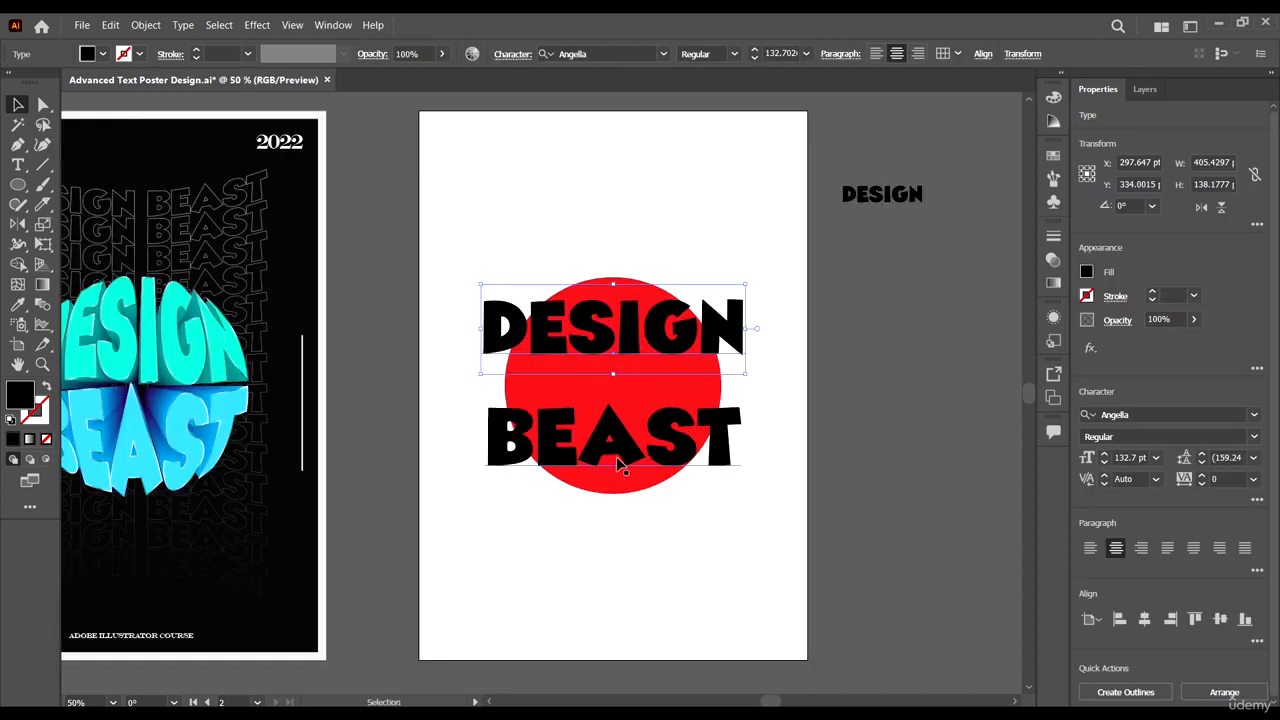
left_click(617, 457, "shift")
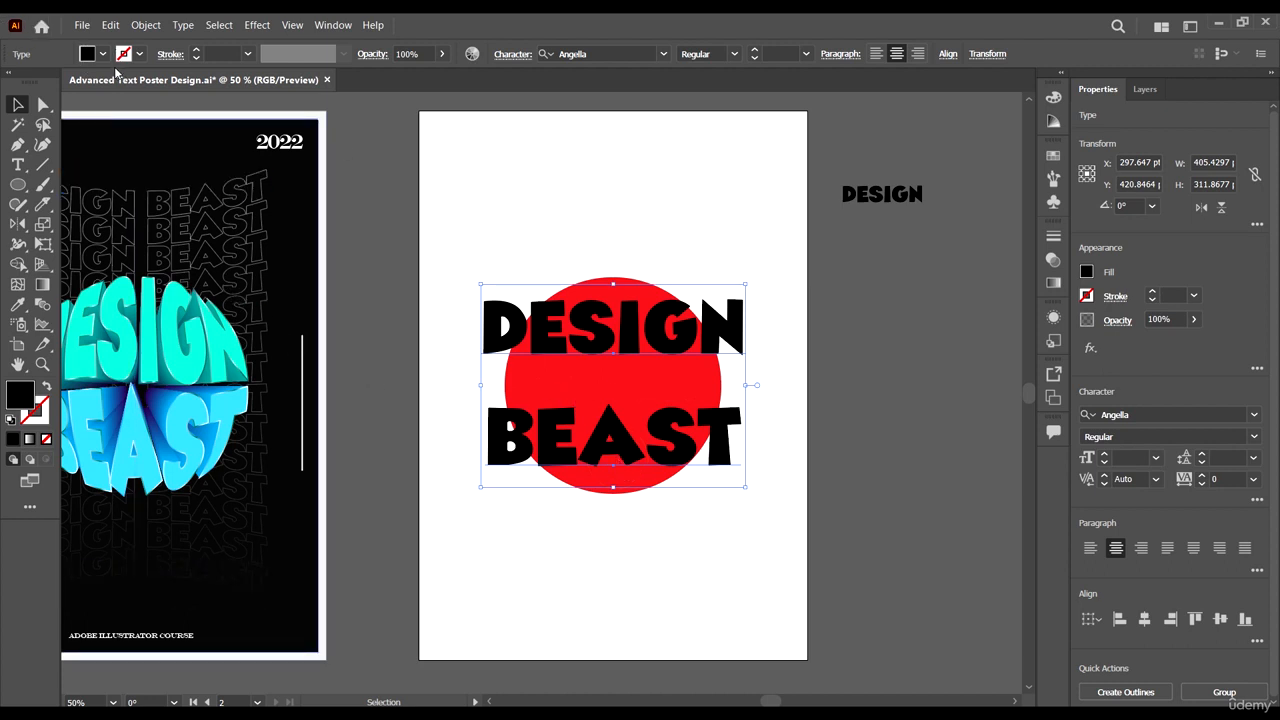
left_click(205, 362)
scroll(205, 362, "left", 3)
left_click_drag(303, 350, 301, 298)
Recolor the DESIGN and BEAST text on the new artboard with the teal sampled from the finished poster's DESIGN extrusion.
left_click(687, 340)
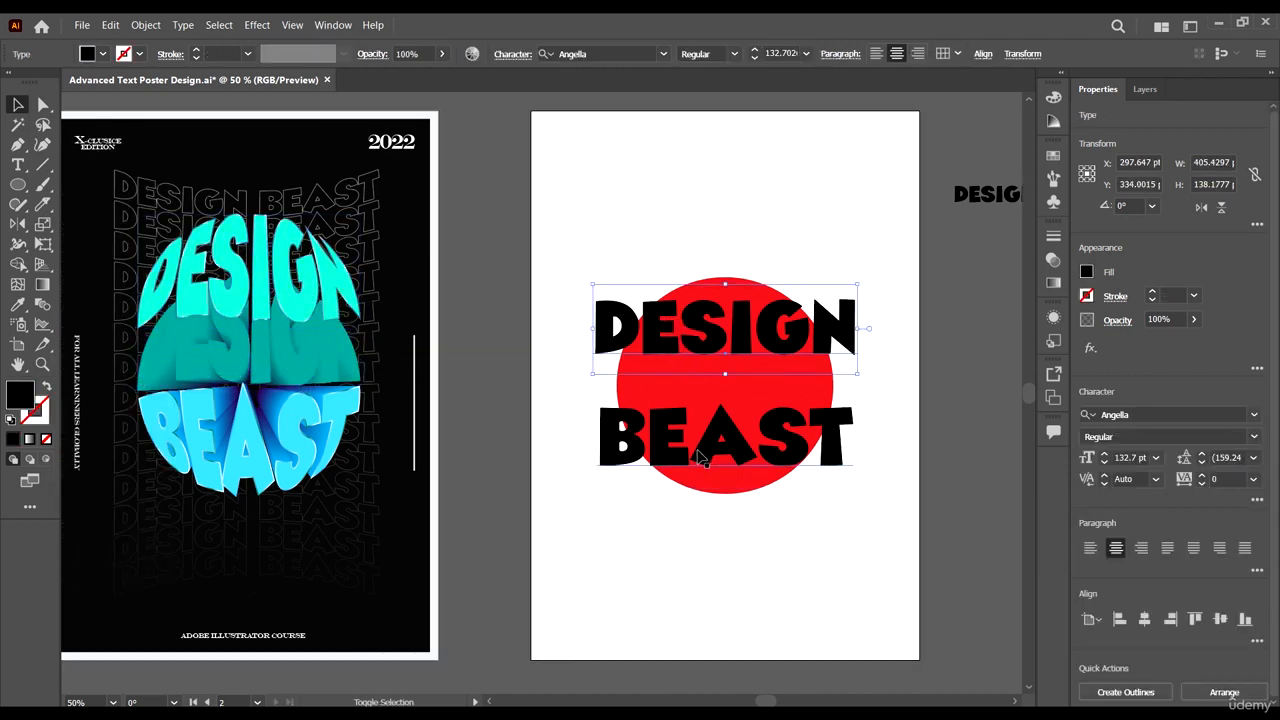
left_click(698, 452, "shift")
key("i")
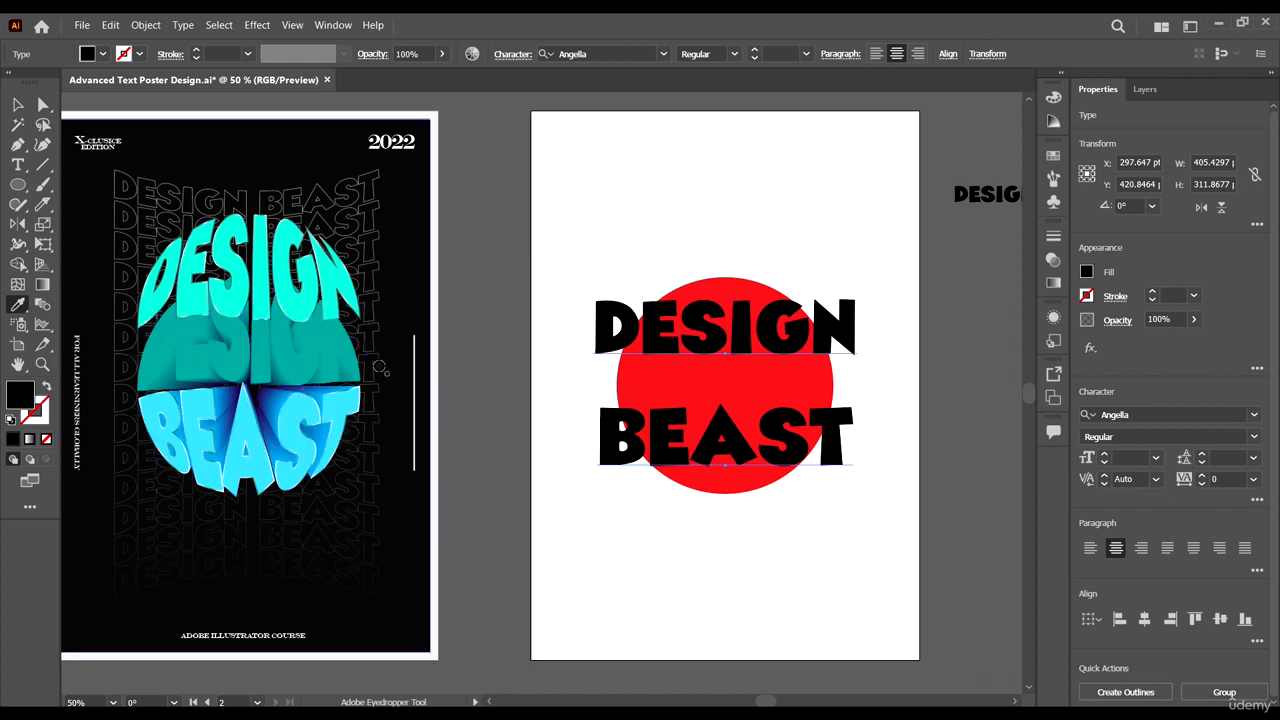
left_click(298, 373)
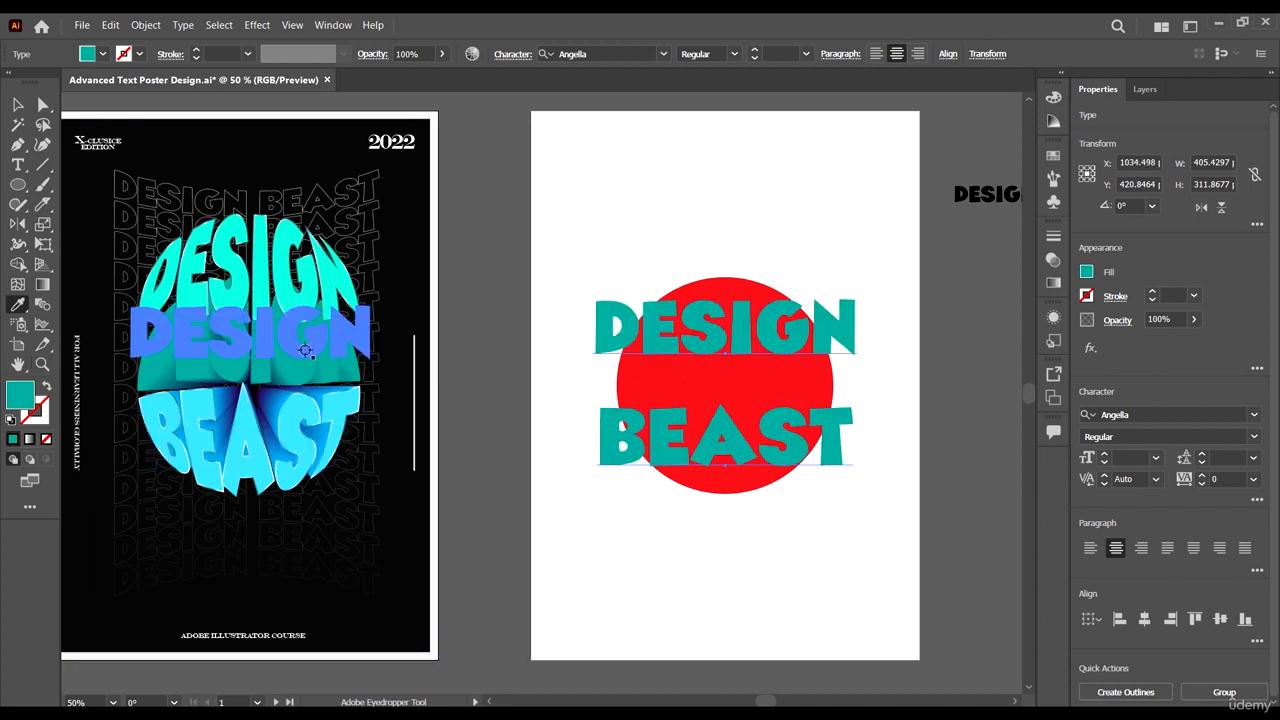
key("v")
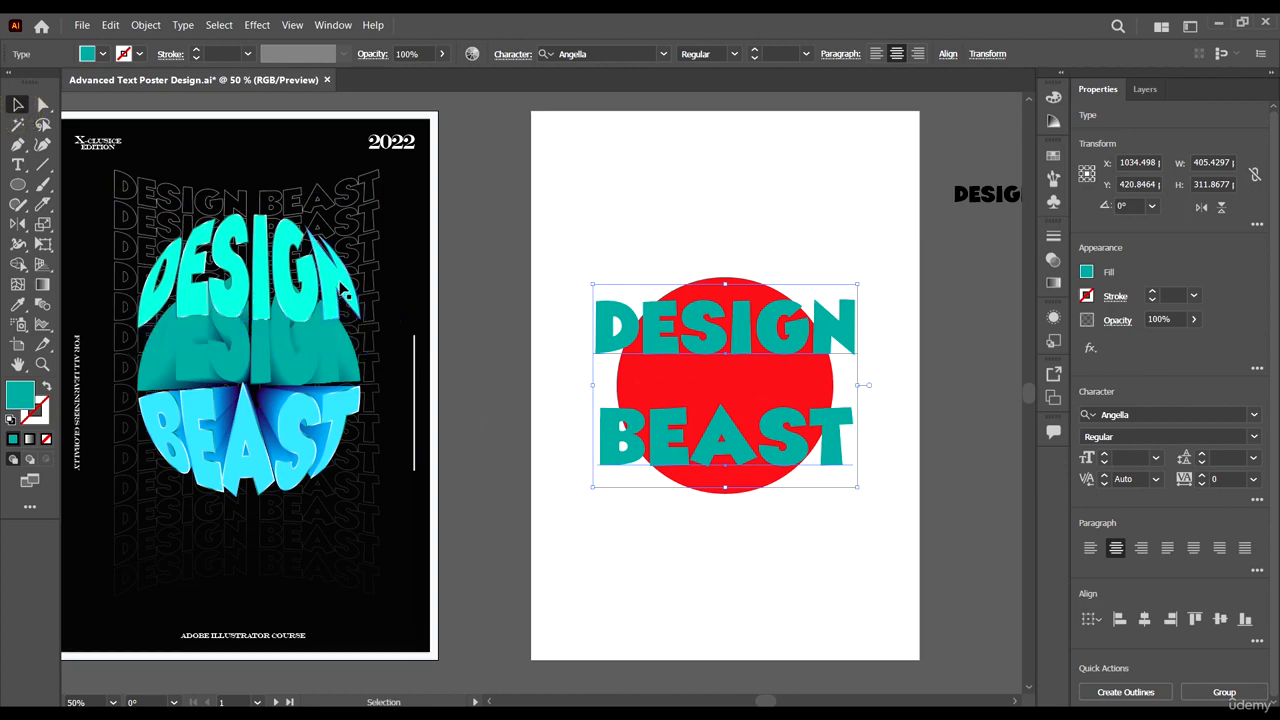
Move the front DESIGN lettering on the finished poster back down over its extrusion and clear the selection.
left_click_drag(340, 288, 335, 345)
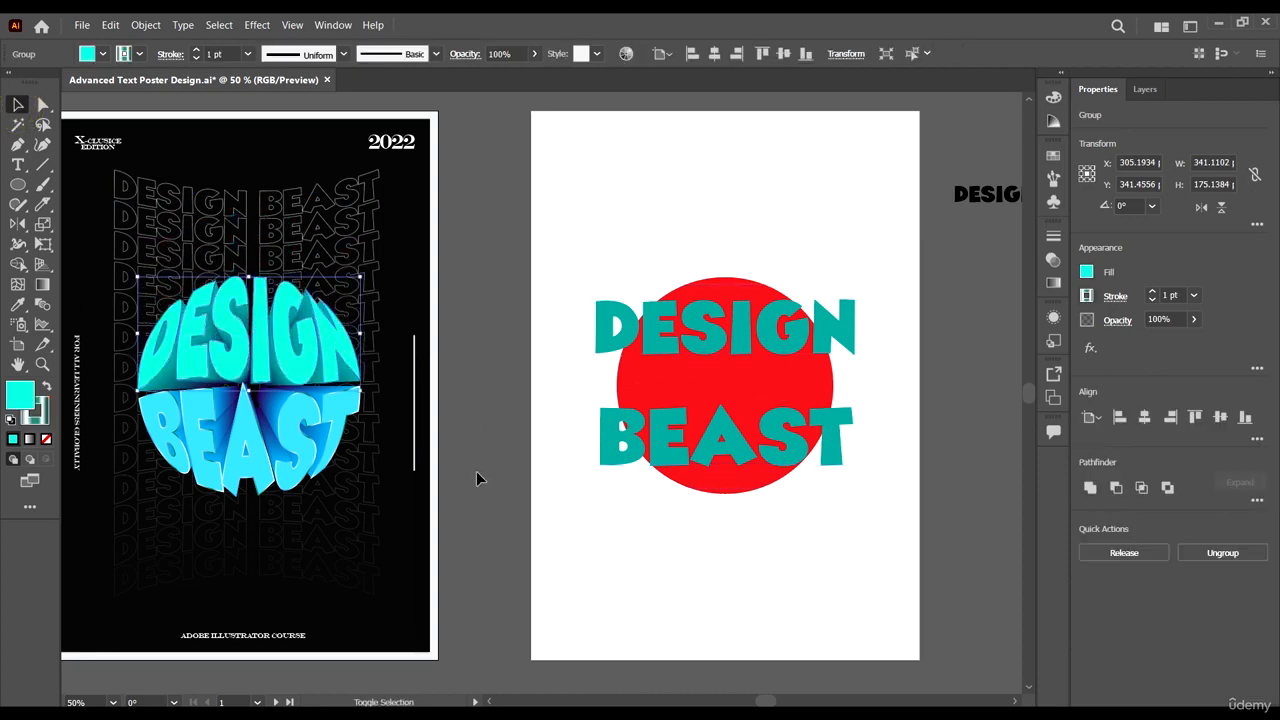
left_click(477, 479)
scroll(457, 414, "up", 3)
scroll(457, 406, "down", 4)
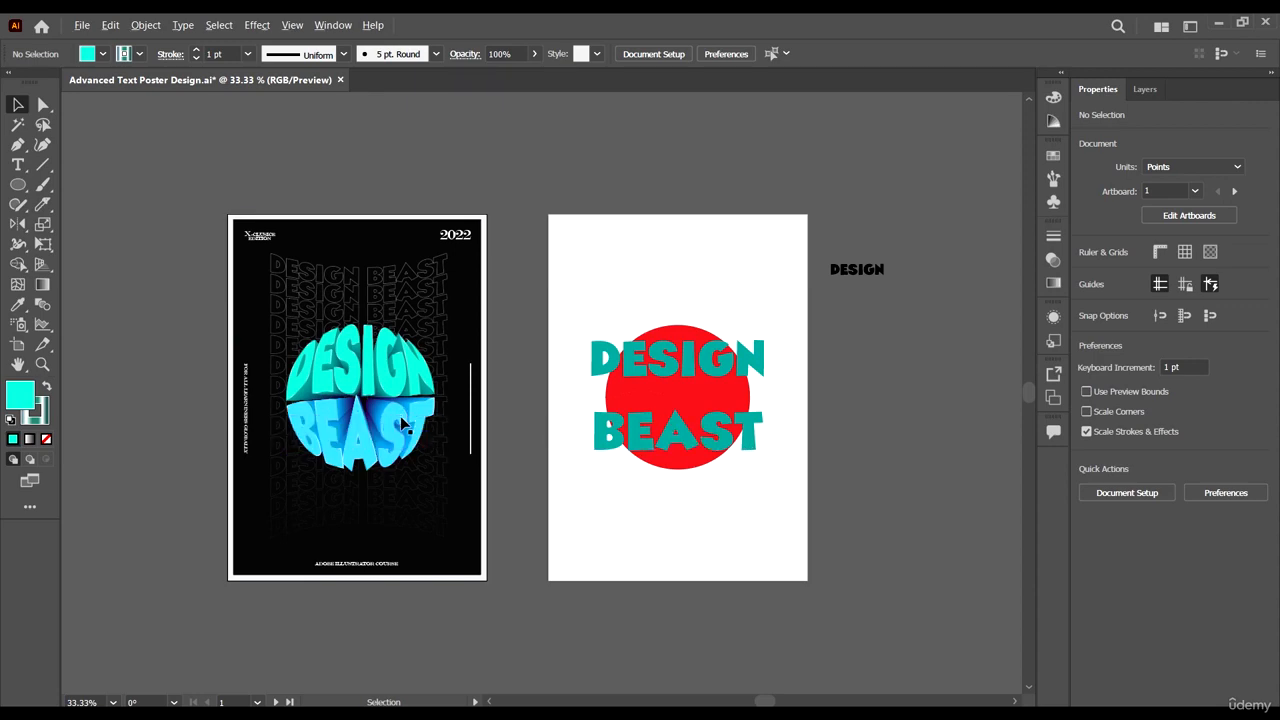
scroll(318, 411, "up", 4)
scroll(318, 411, "down", 3)
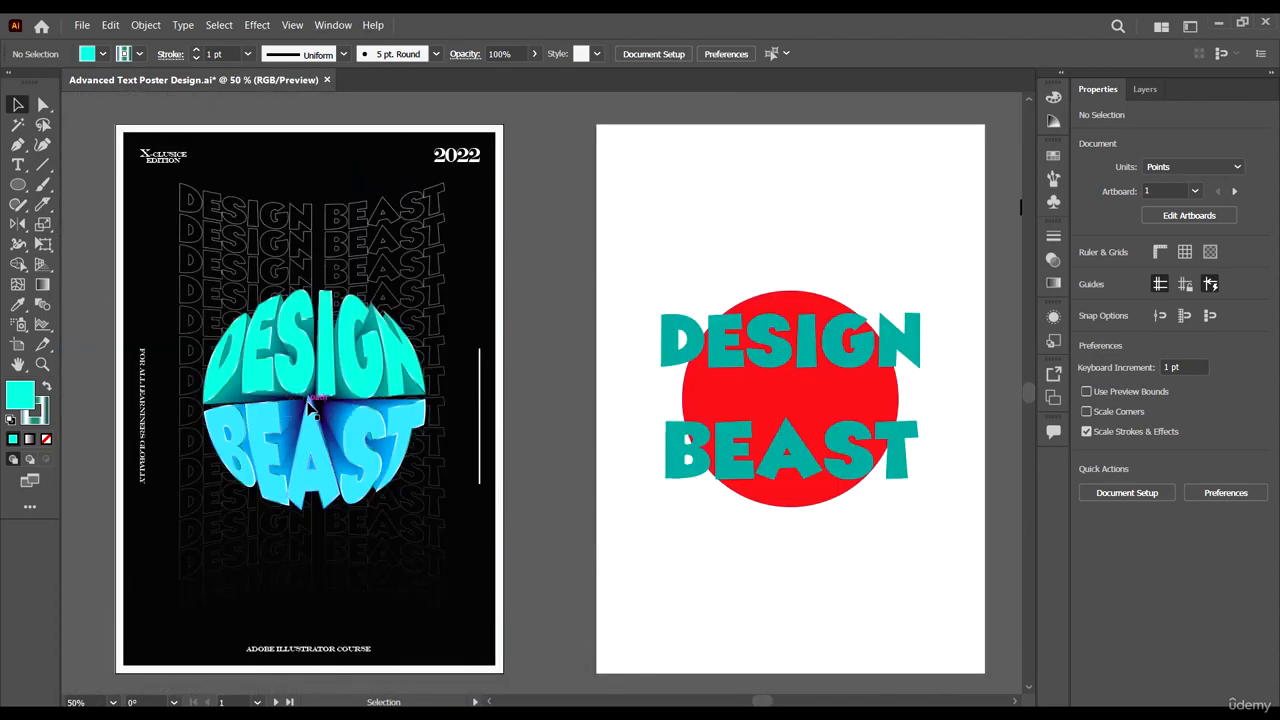
Duplicate both teal text objects above the originals and fill the copies with the dark blue sampled from the poster's BEAST extrusion.
left_click(703, 368)
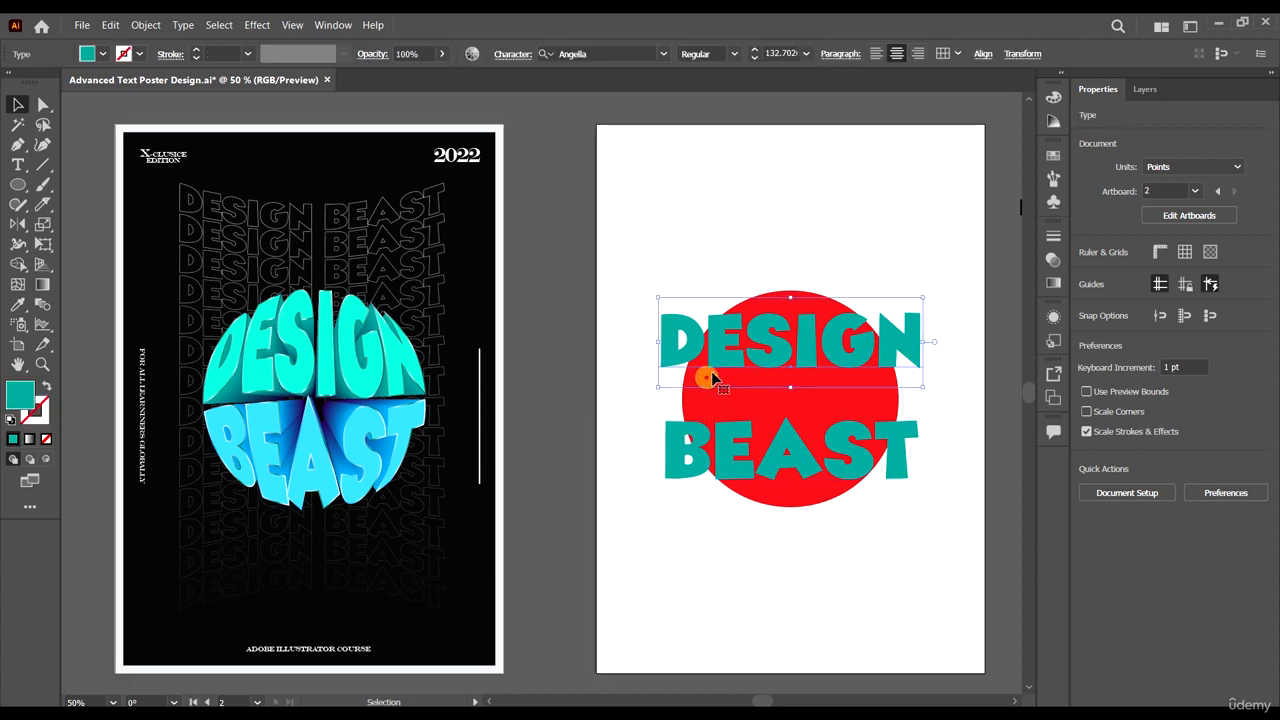
left_click(778, 445, "shift")
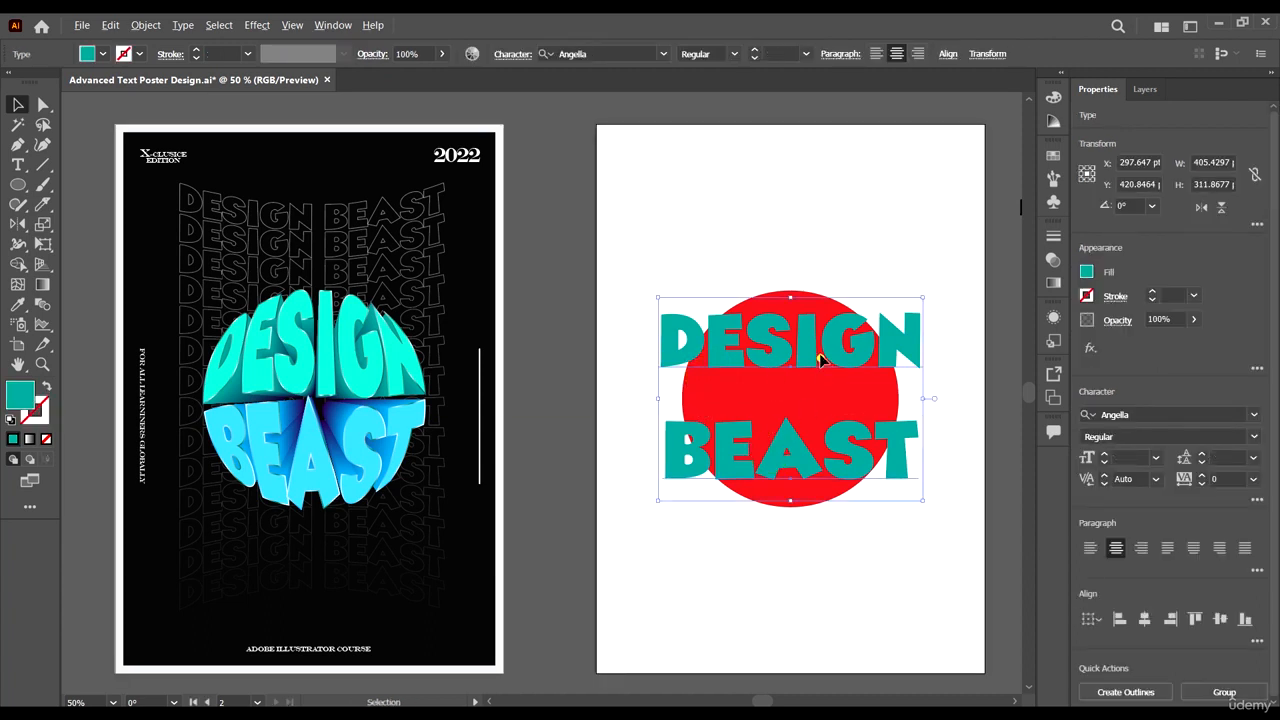
left_click_drag(814, 357, 816, 140)
scroll(794, 214, "up", 1)
key("i")
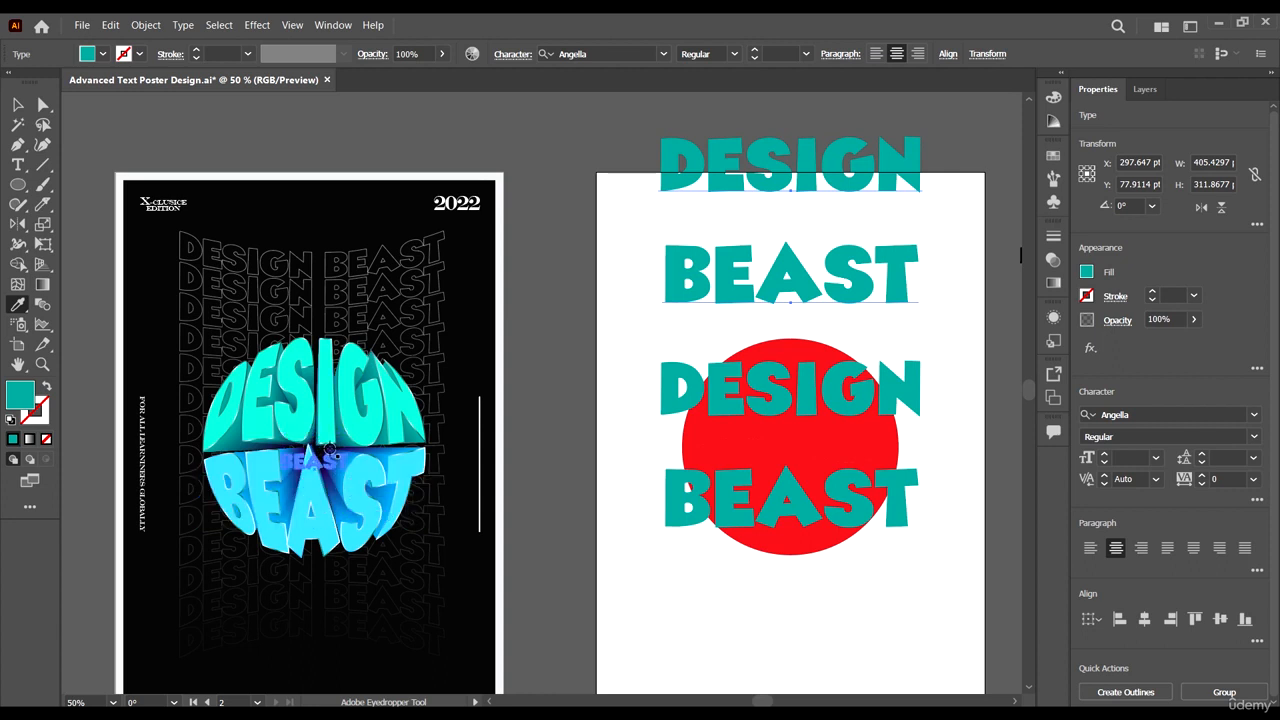
left_click(330, 449)
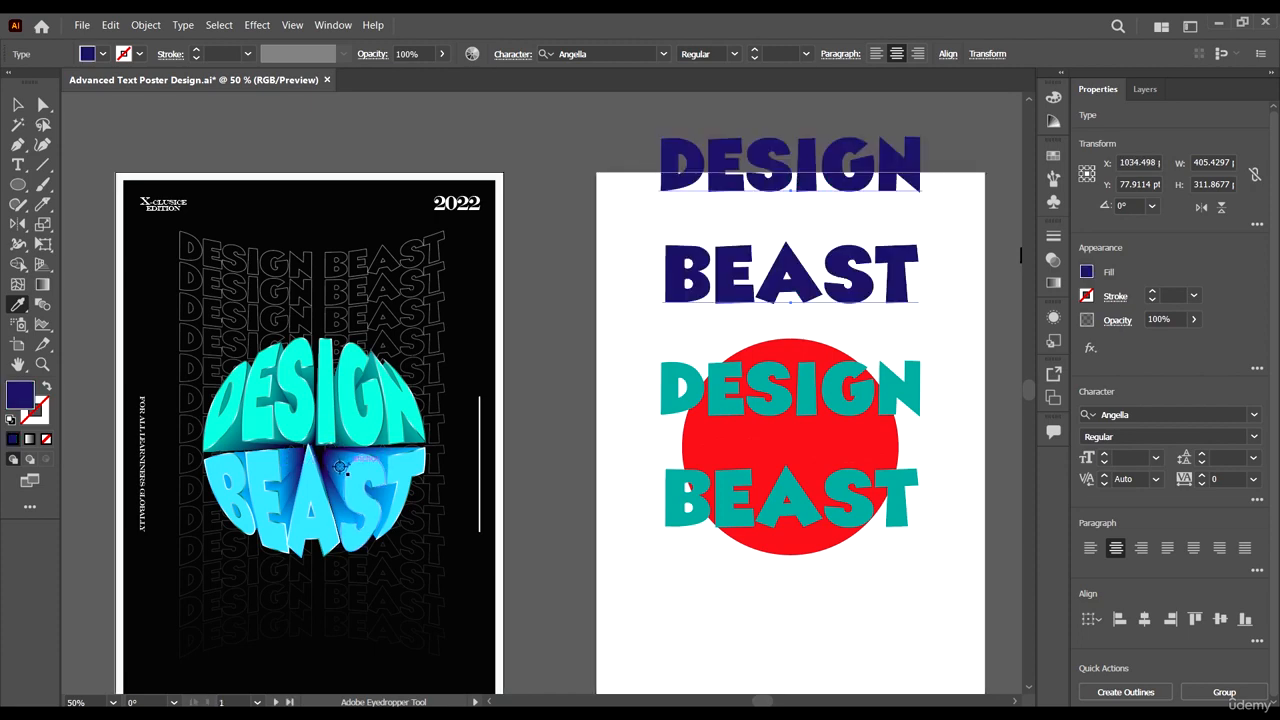
scroll(272, 455, "up", 3)
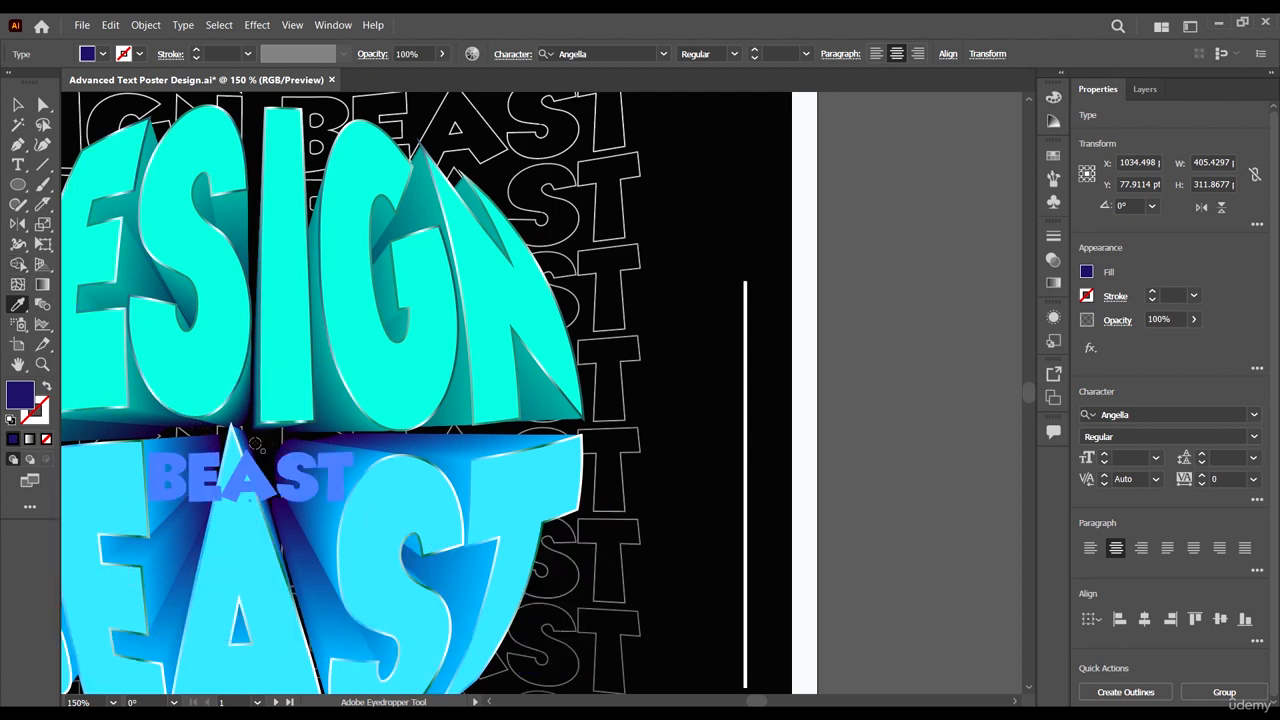
key("ctrl+alt+0")
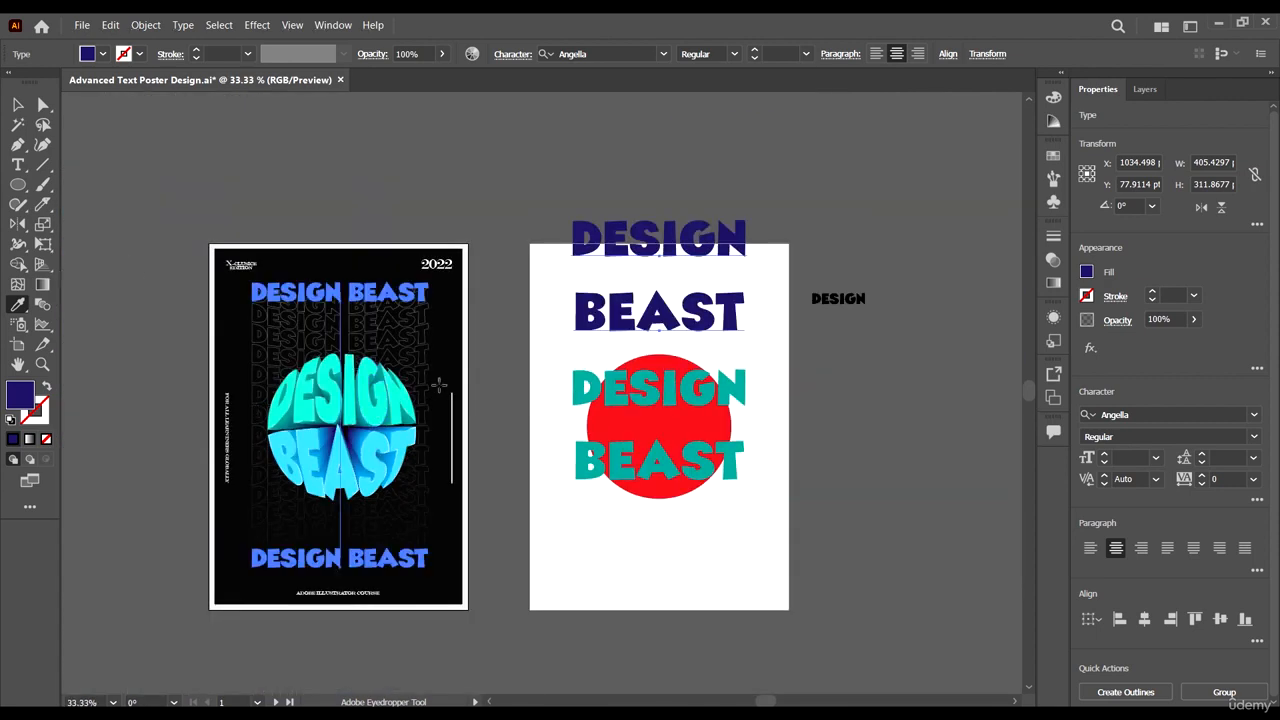
Scale the dark blue DESIGN and BEAST copies down around their center to about 217 pt wide.
left_click(12, 105)
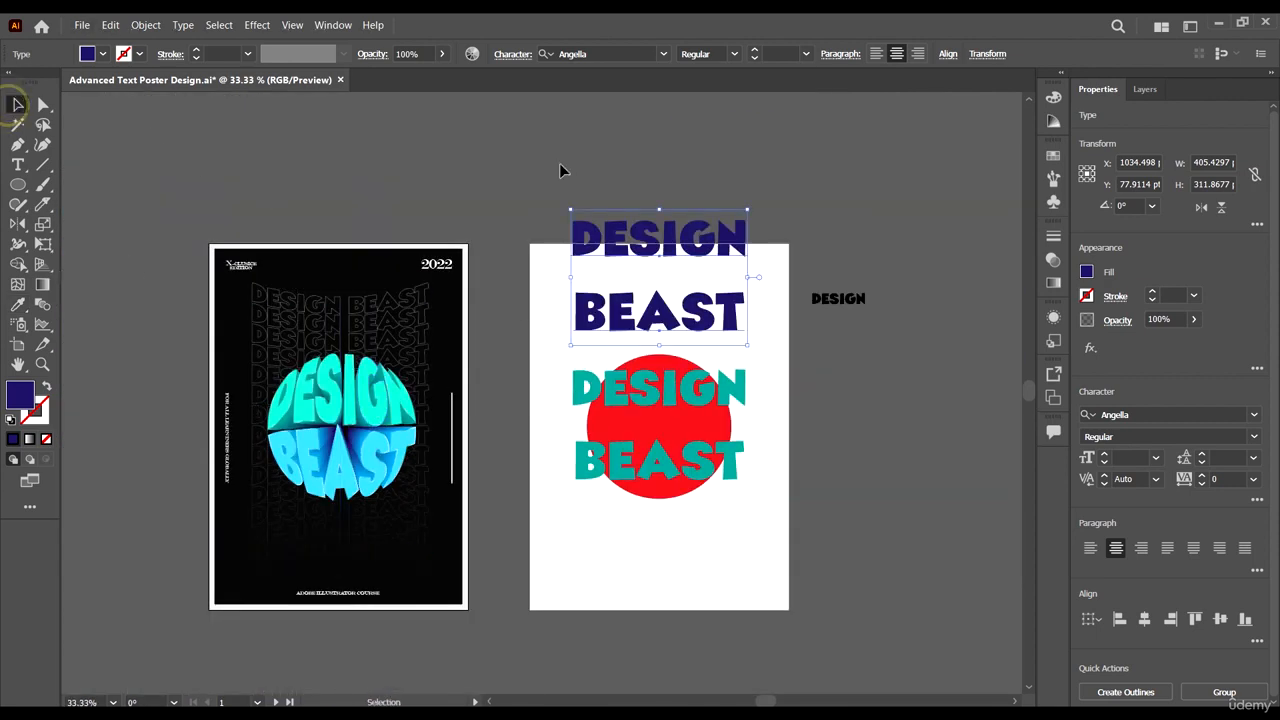
key("ctrl+plus")
key("ctrl+plus")
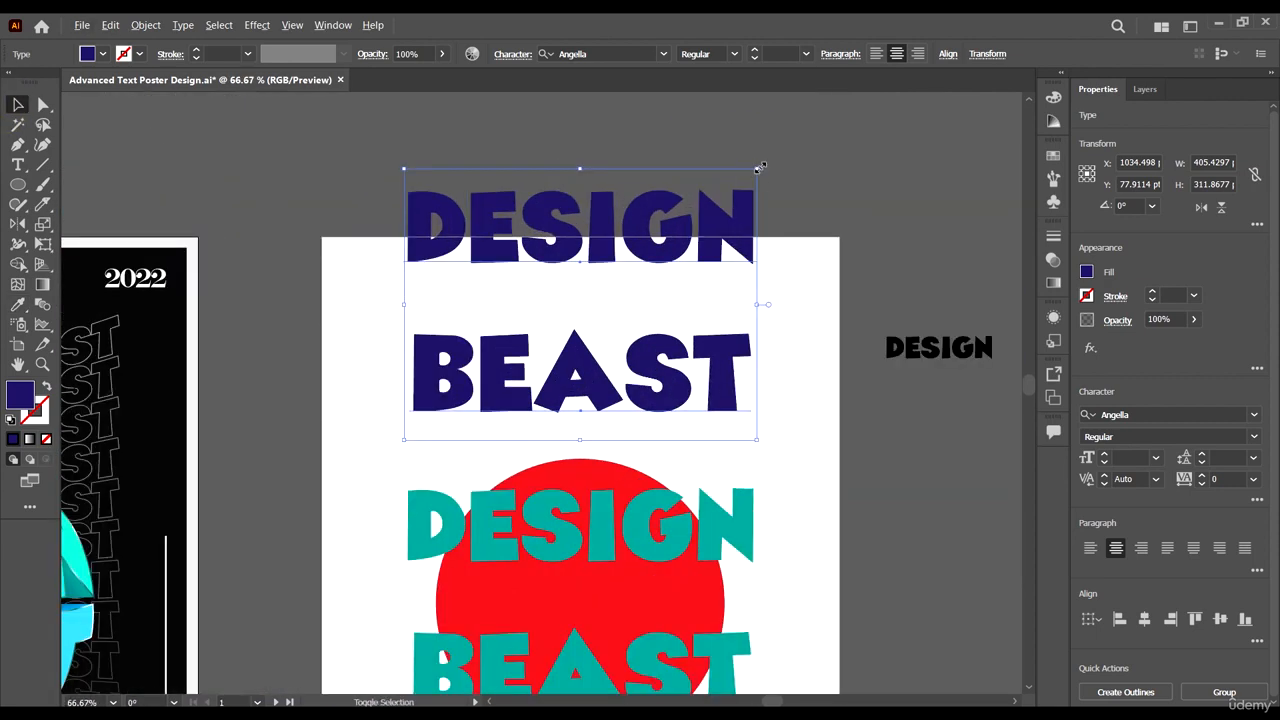
left_click_drag(760, 167, 677, 233)
scroll(734, 277, "down", 2)
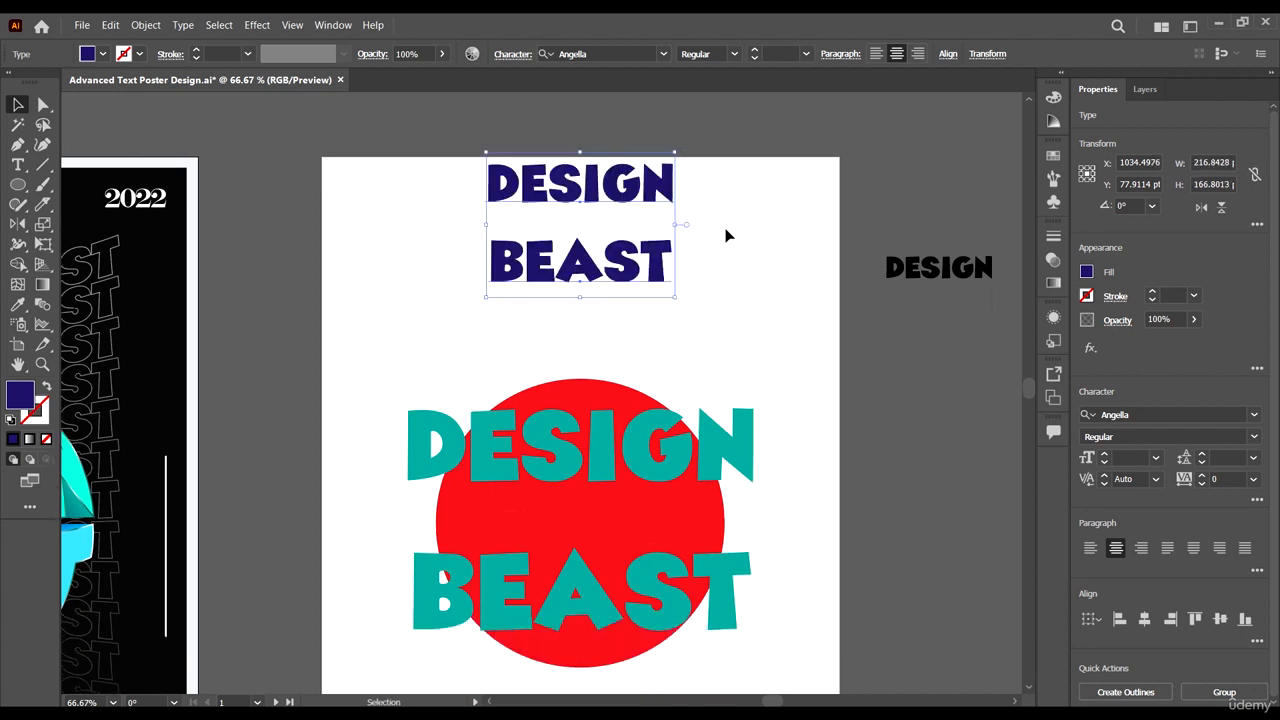
left_click(728, 232)
scroll(733, 269, "down", 1)
left_click_drag(602, 178, 600, 178)
left_click(777, 180)
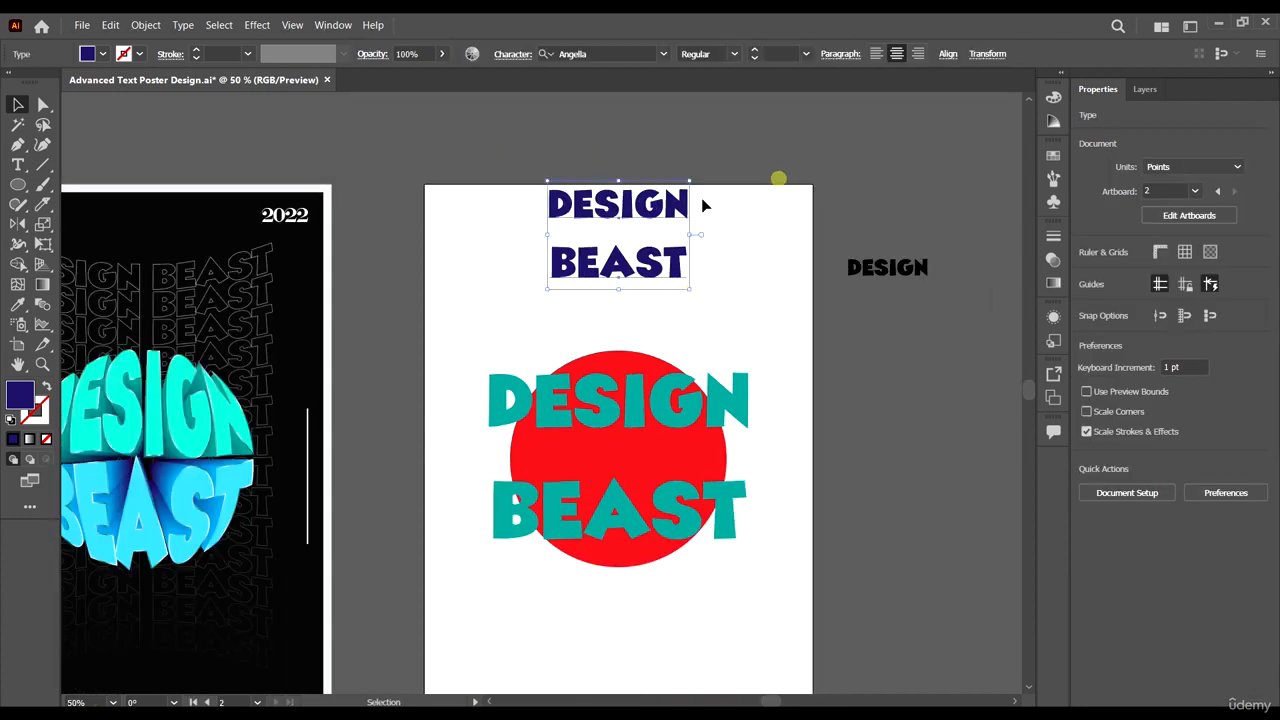
Draw two swatch circles above the new artboard, one dark blue and one about 82 pt filled with the text's sampled teal.
left_click(18, 183)
mouse_move(800, 120)
left_mouse_down()
mouse_move(851, 152)
mouse_move(857, 177)
left_mouse_up()
left_click_drag(892, 122, 947, 177)
key("i")
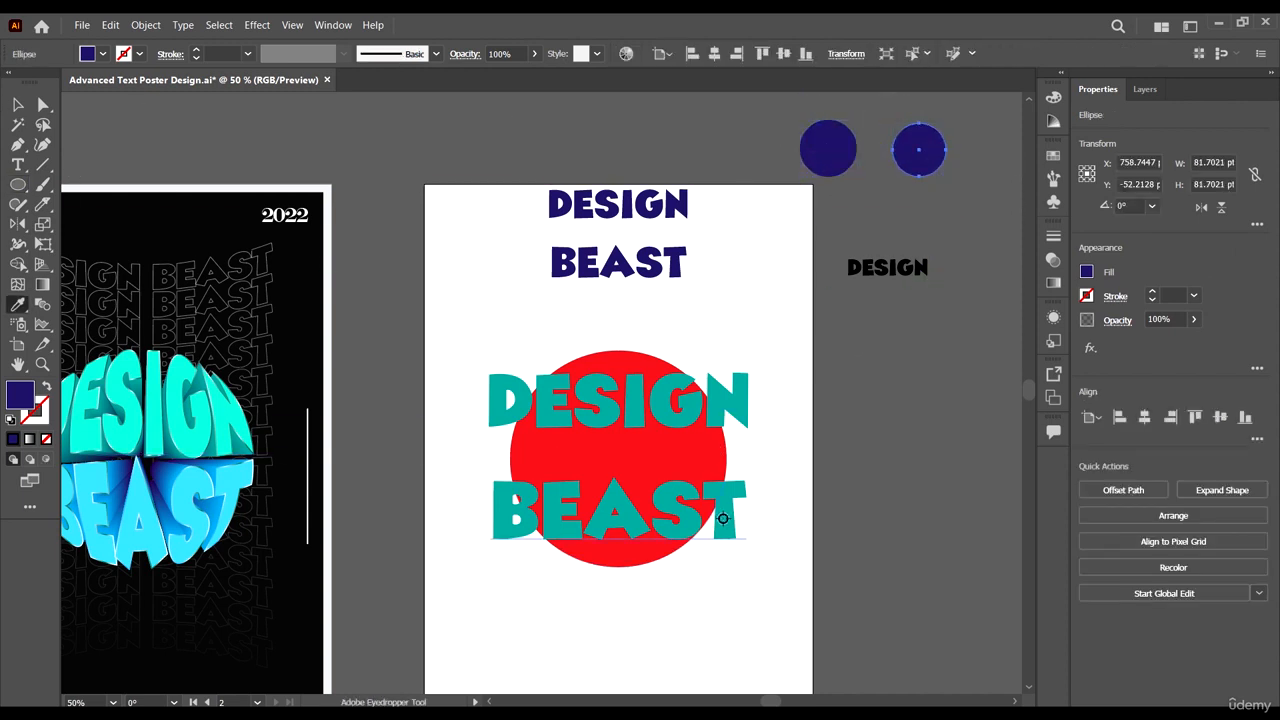
left_click(724, 418)
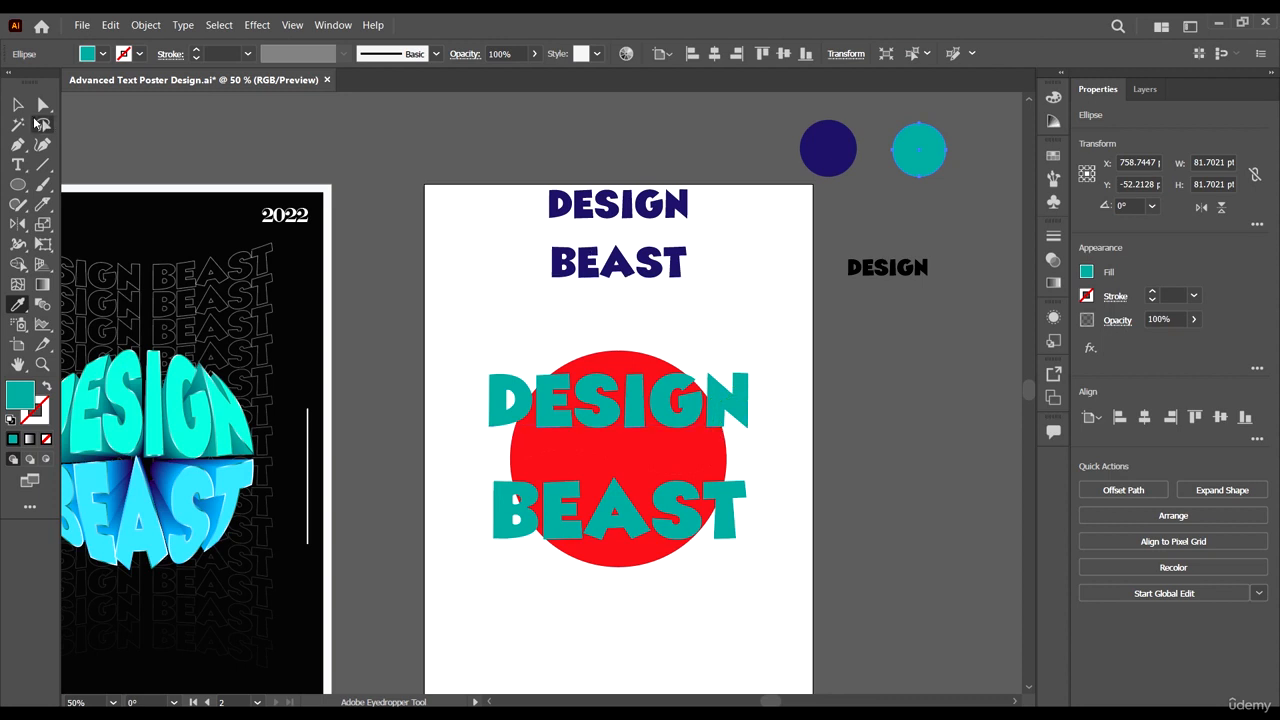
left_click(18, 104)
scroll(694, 249, "down", 2)
left_click(714, 183)
scroll(702, 228, "up", 2)
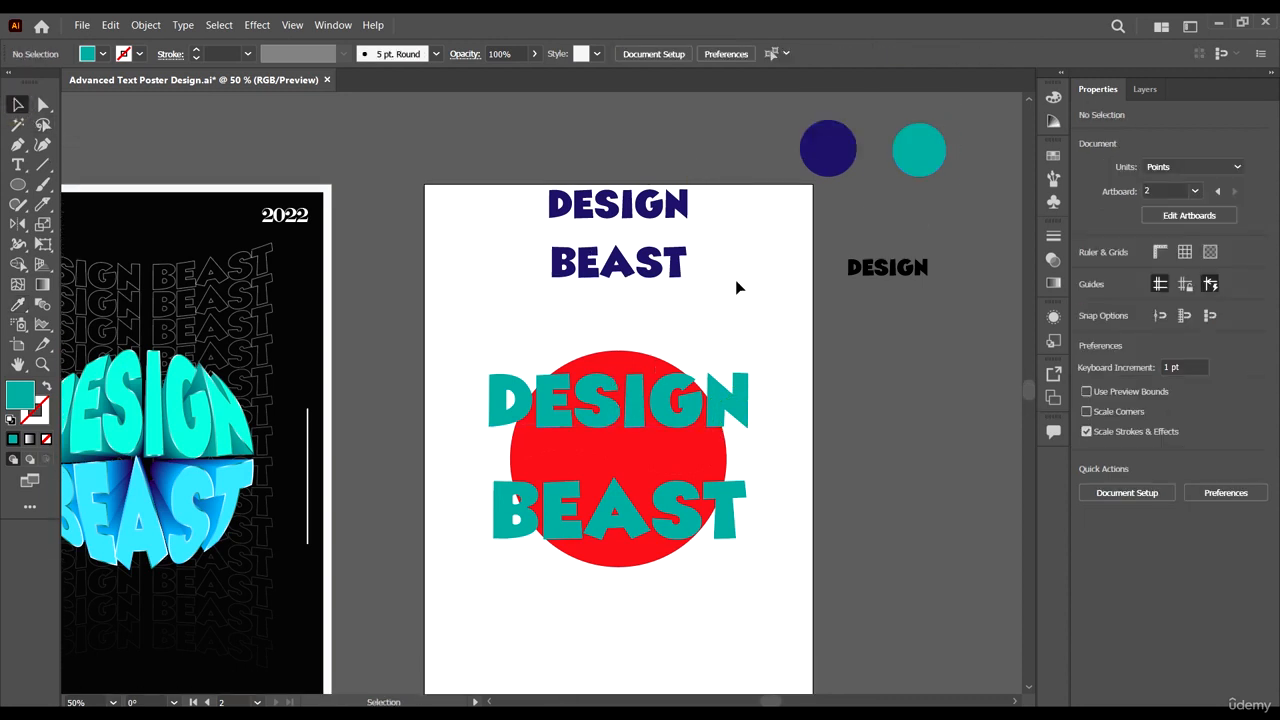
Delete the dark blue DESIGN and BEAST copies from the top of the new artboard.
left_click(735, 280)
left_click_drag(641, 204, 516, 163)
key("Delete")
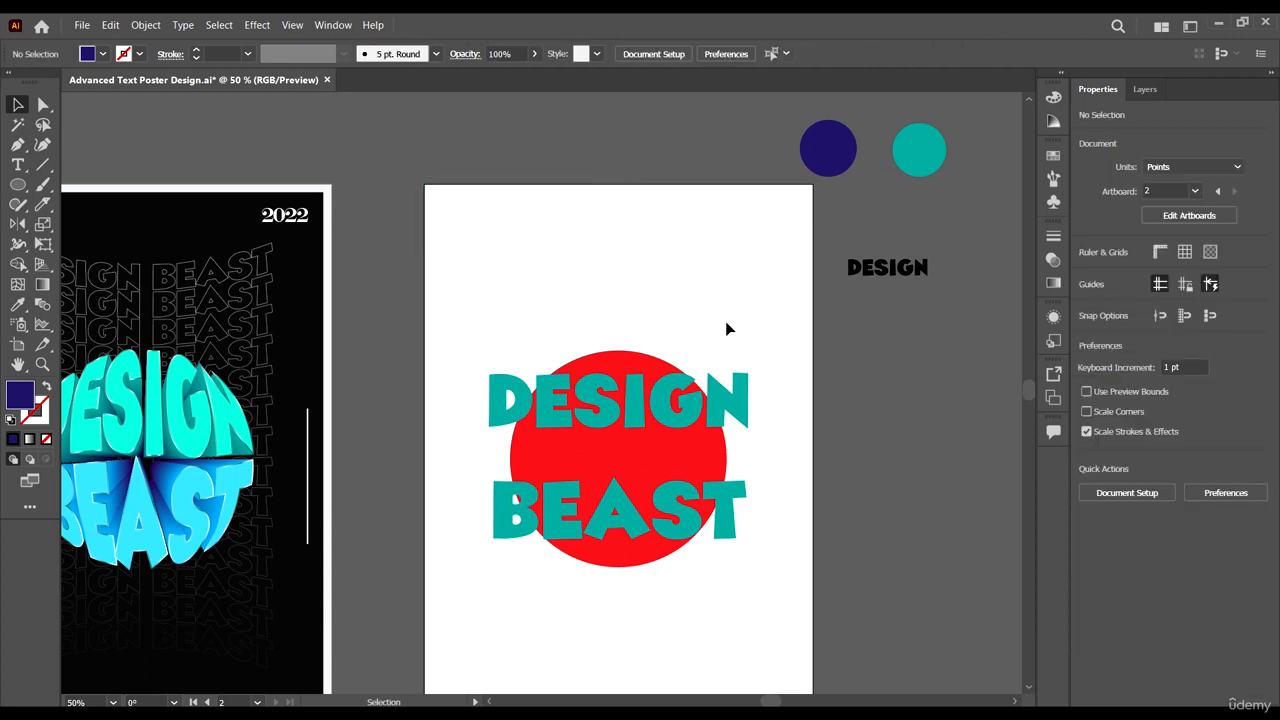
Bring the teal DESIGN and BEAST text objects to the front.
scroll(781, 405, "down", 2)
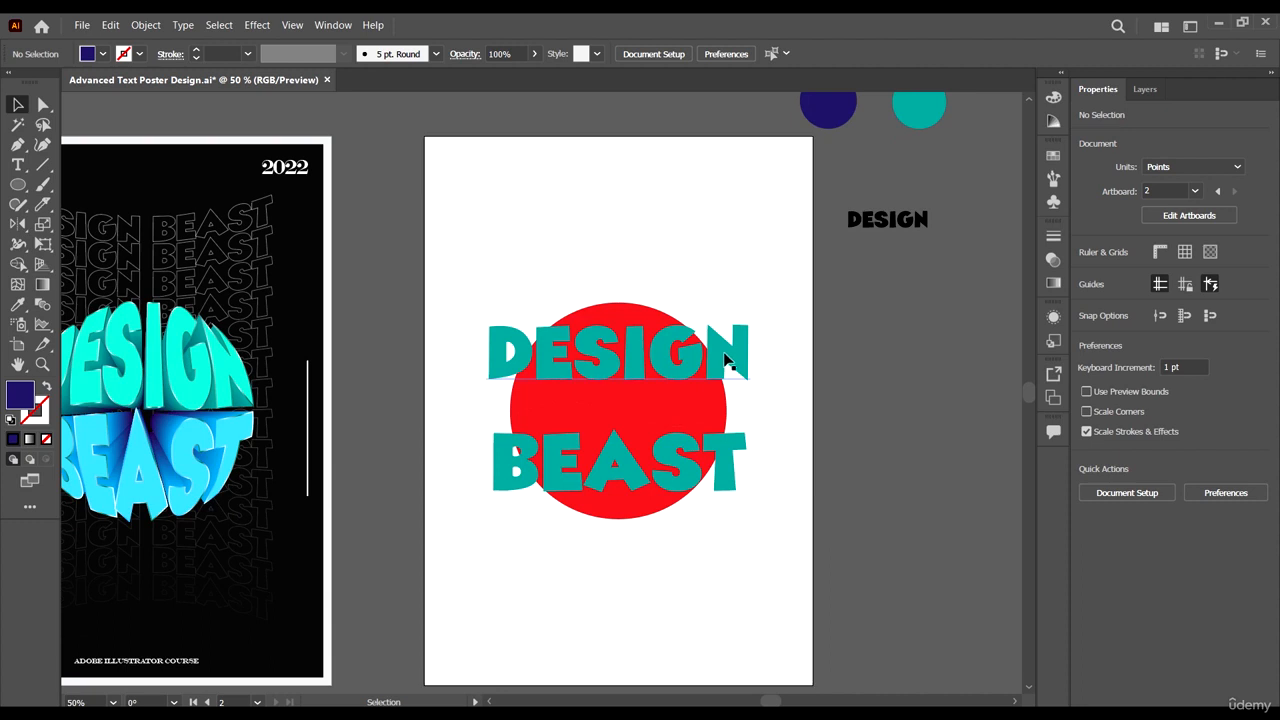
left_click(630, 311)
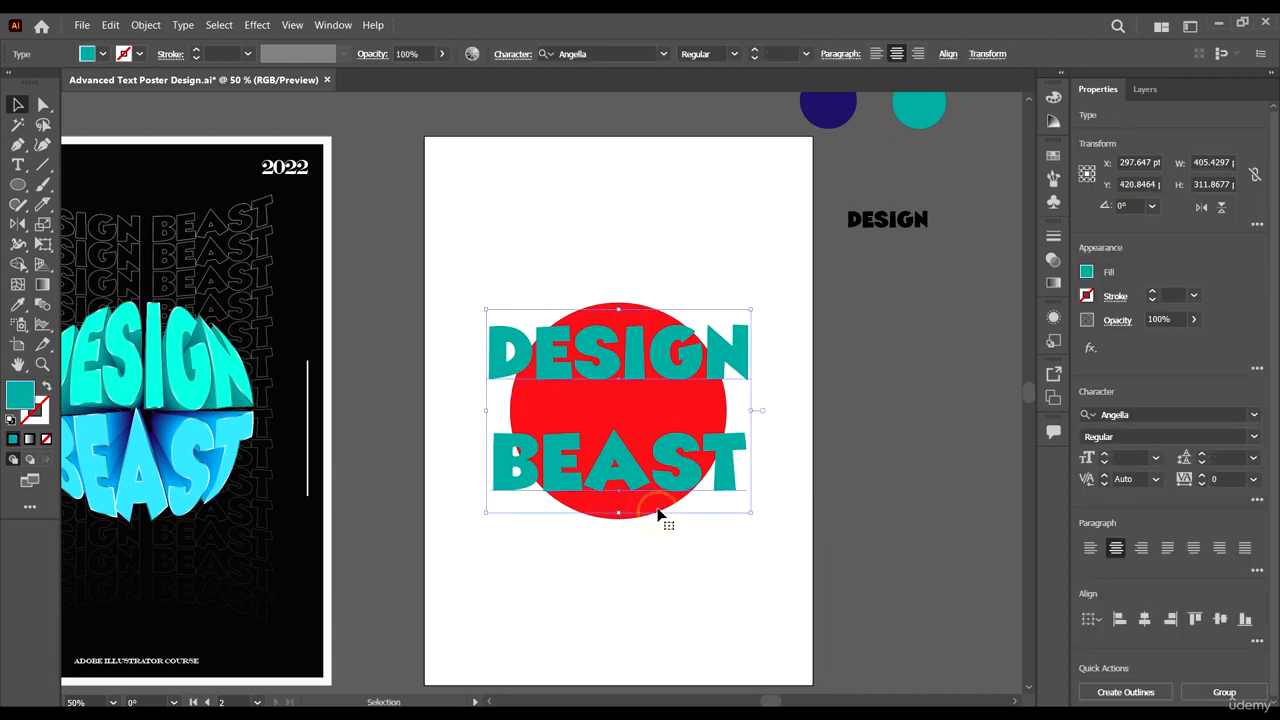
right_click(660, 510)
mouse_move(760, 435)
left_click(965, 435)
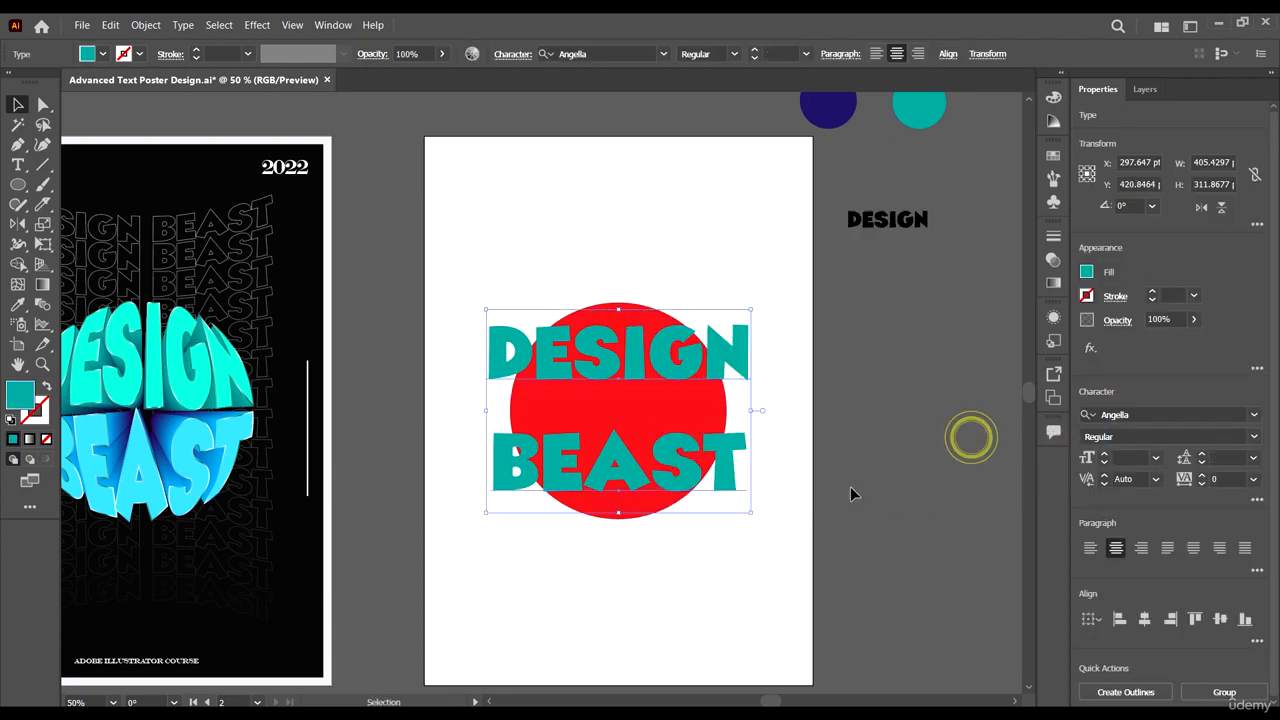
left_click(851, 488)
Bring both pieces of the red circle to the front, over the DESIGN and BEAST text.
left_click(615, 303)
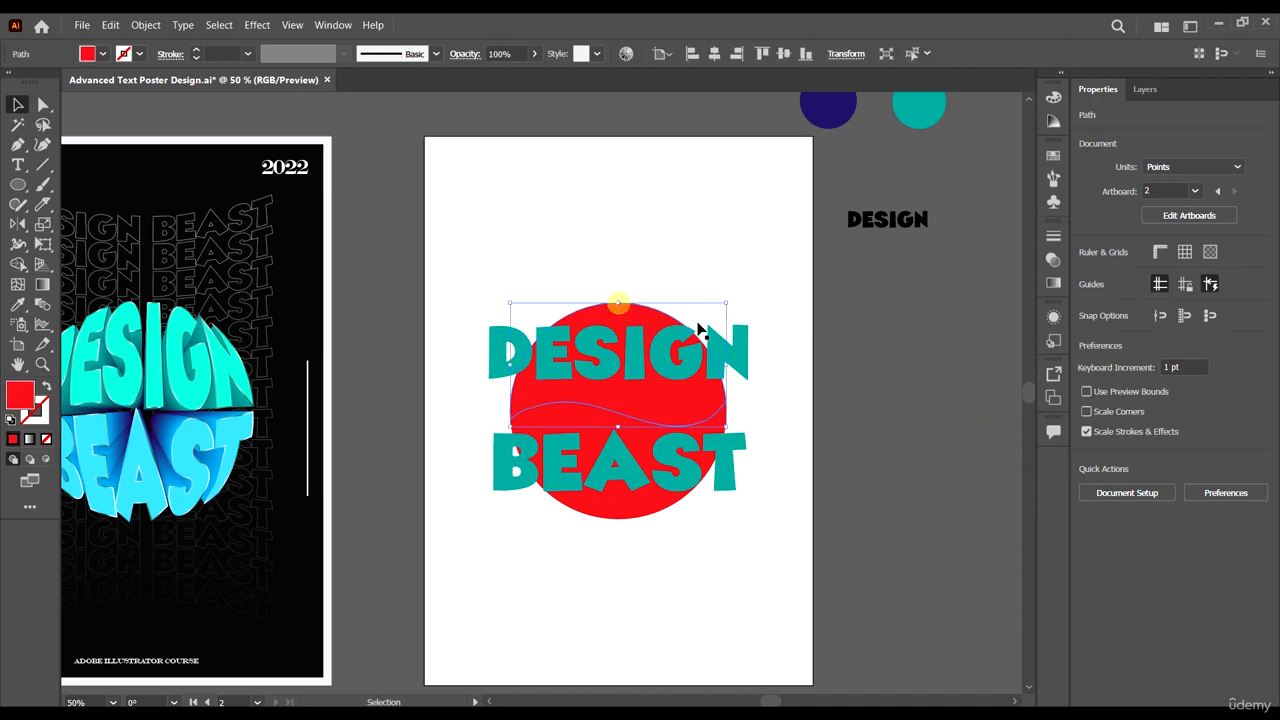
left_click(638, 505, "shift")
right_click(675, 358)
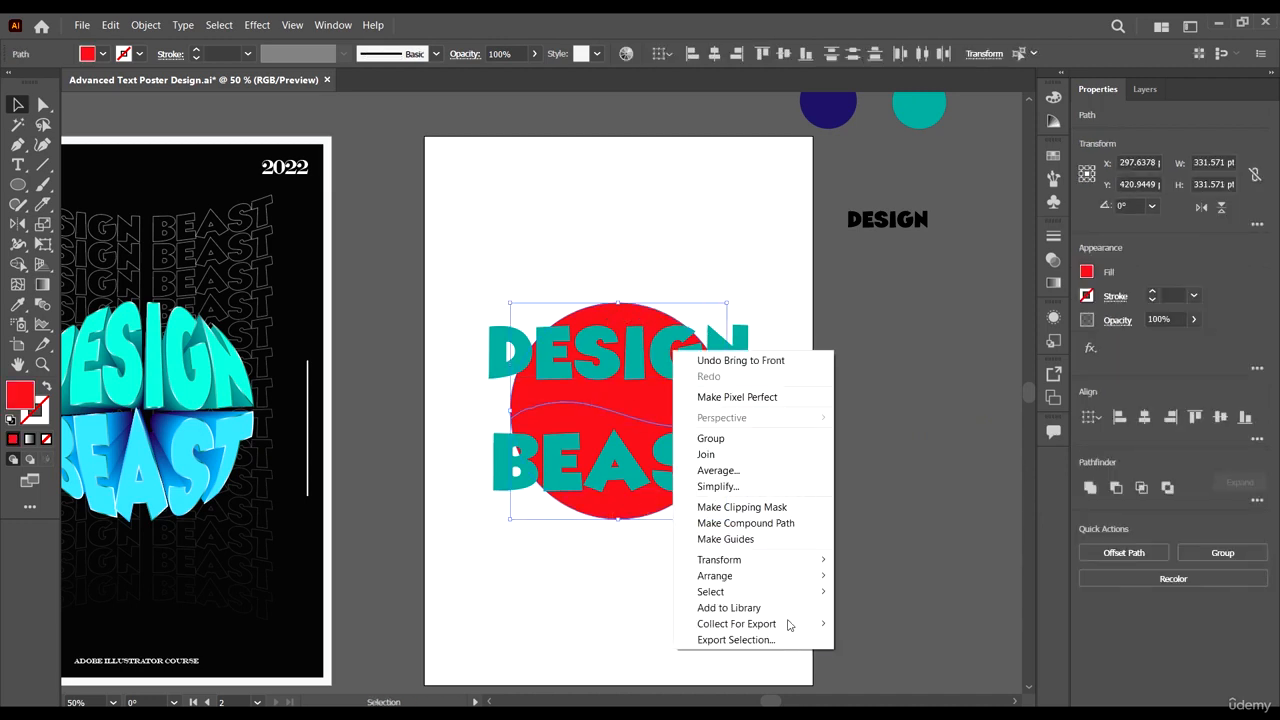
mouse_move(765, 578)
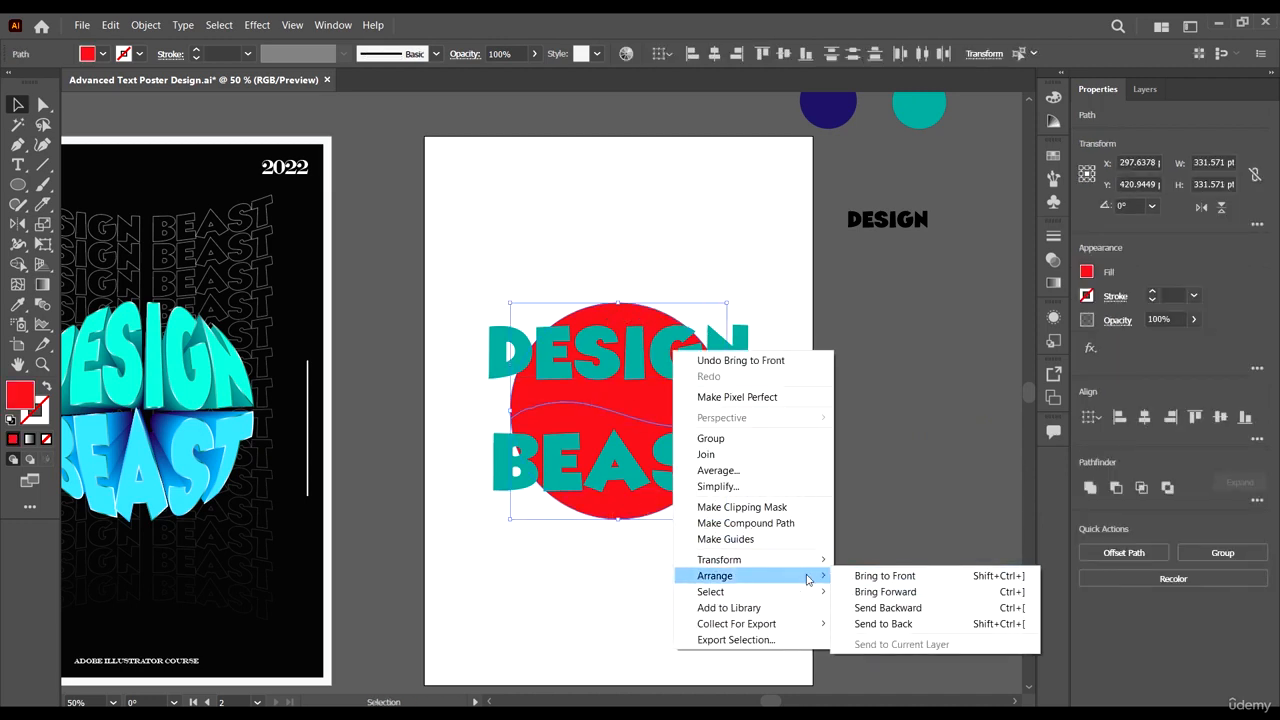
left_click(885, 576)
left_click(709, 253)
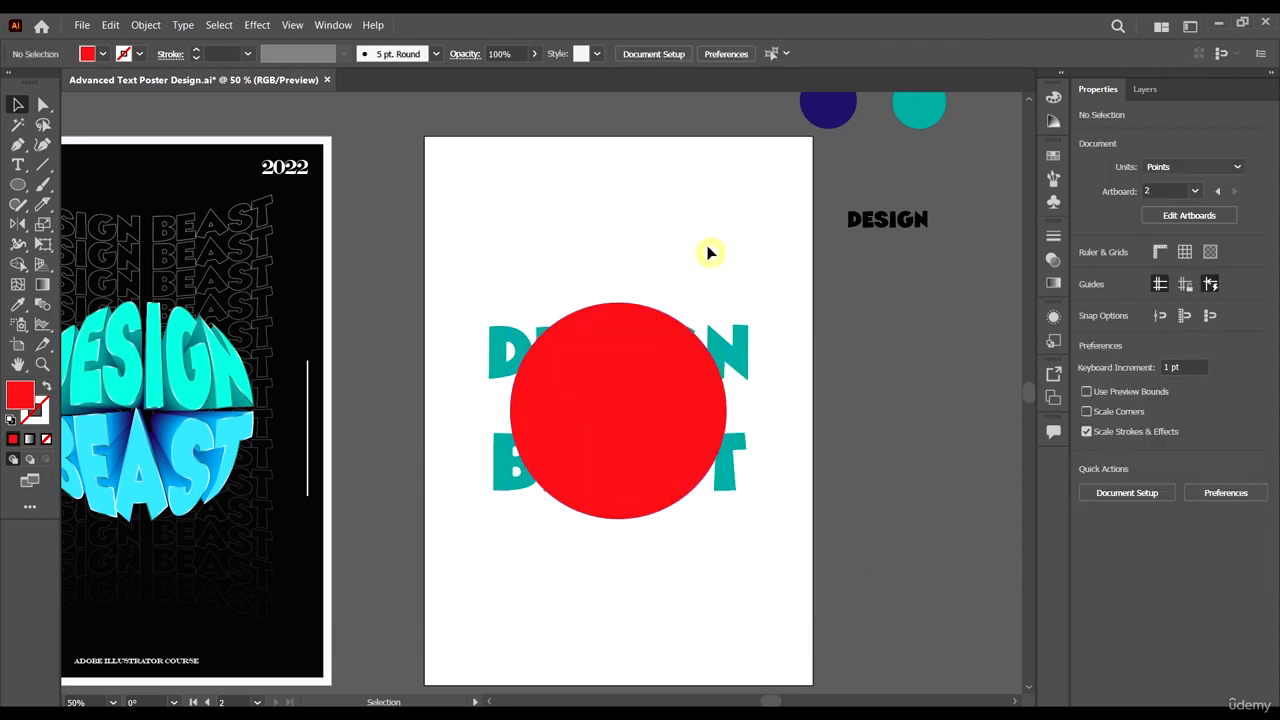
Distort DESIGN into the circle's upper piece using Envelope Distort, Make with Top Object.
left_click_drag(613, 363, 727, 360)
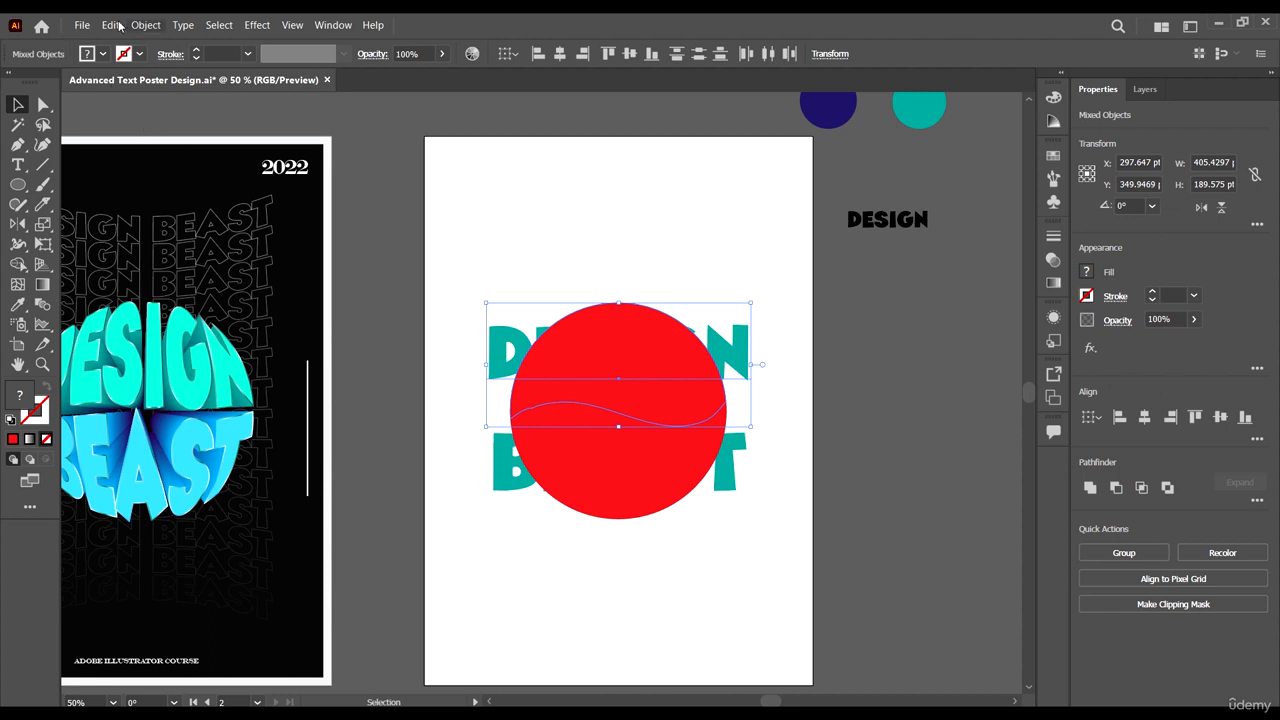
left_click(150, 26)
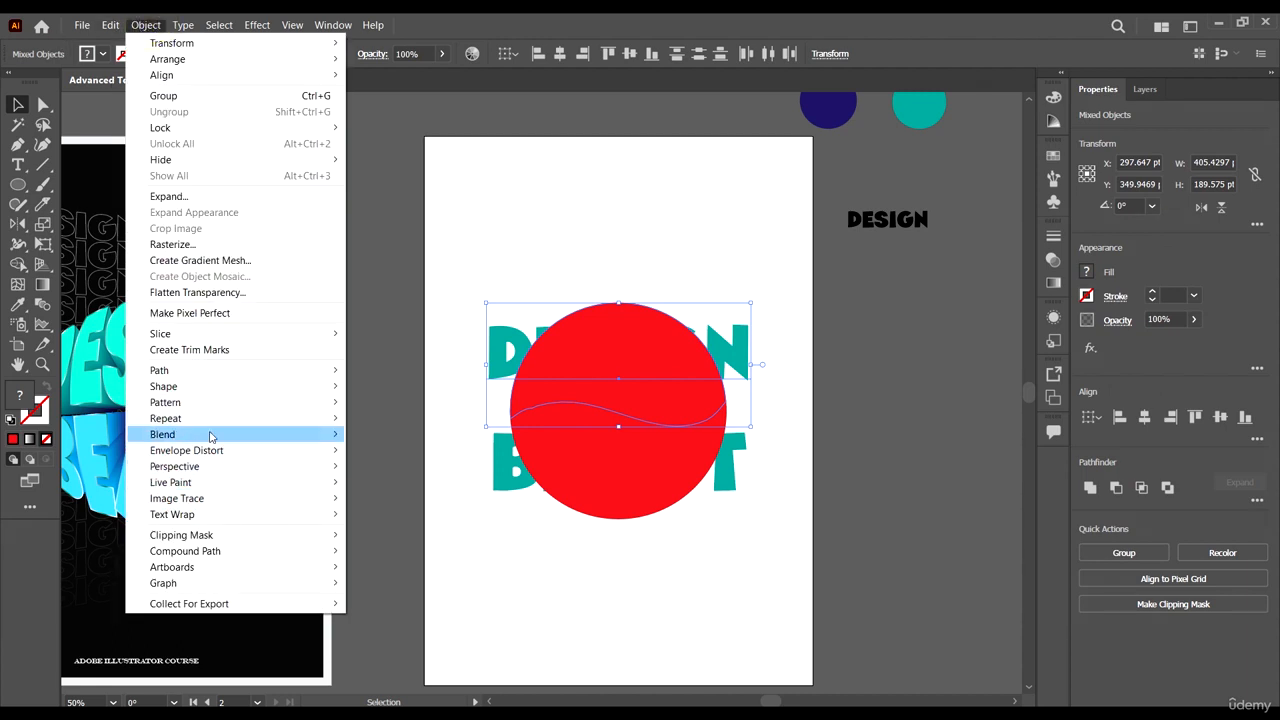
mouse_move(229, 452)
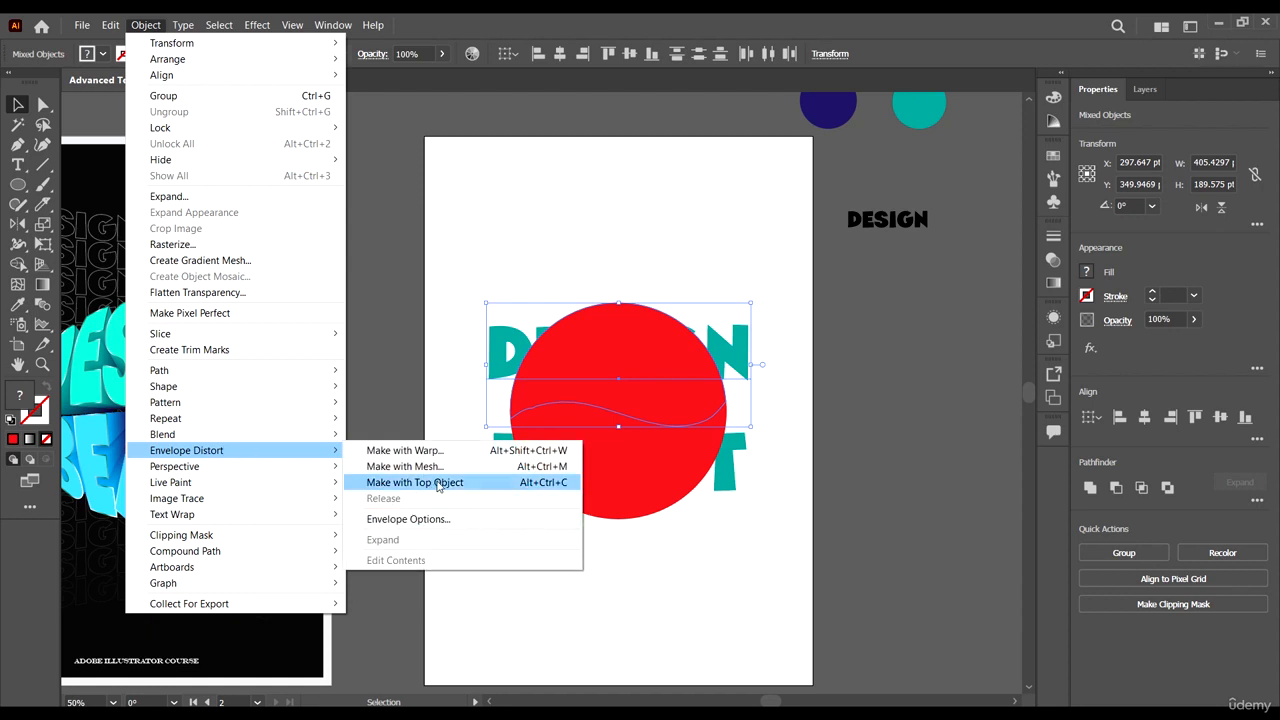
left_click(543, 483)
left_click(843, 406)
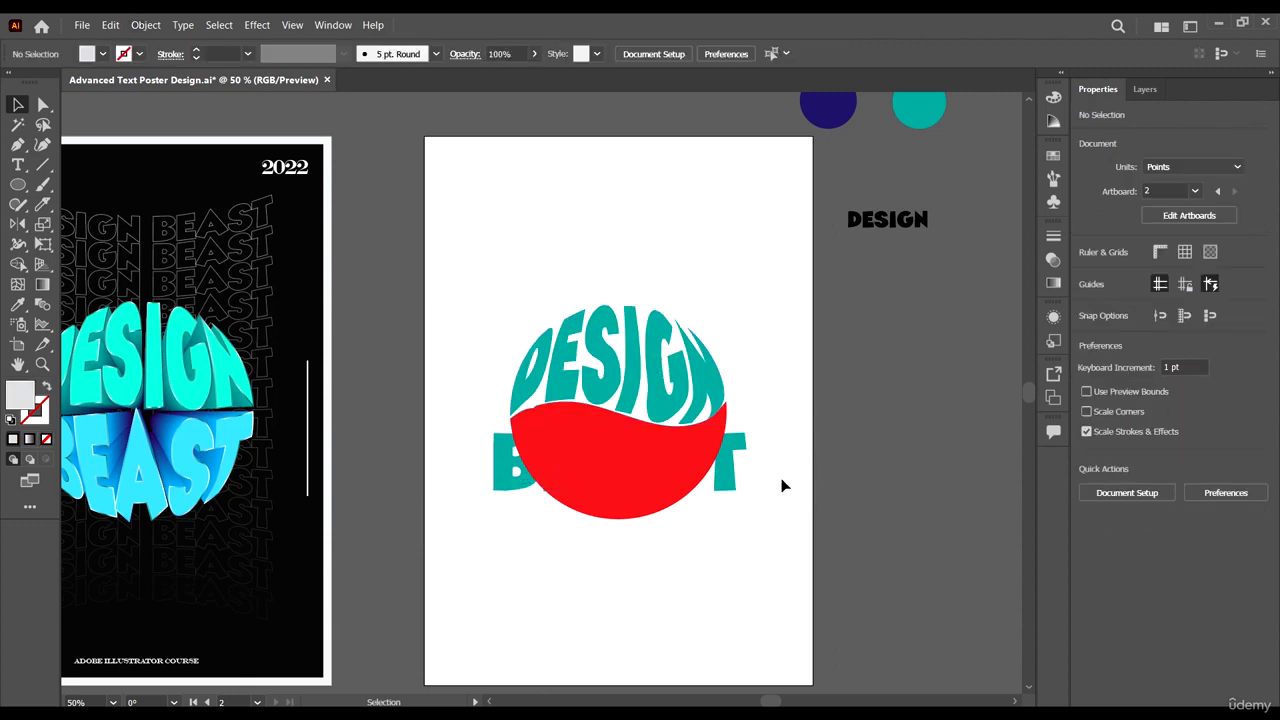
Distort BEAST into the circle's lower piece using Envelope Distort, Make with Top Object.
left_click_drag(663, 463, 658, 464)
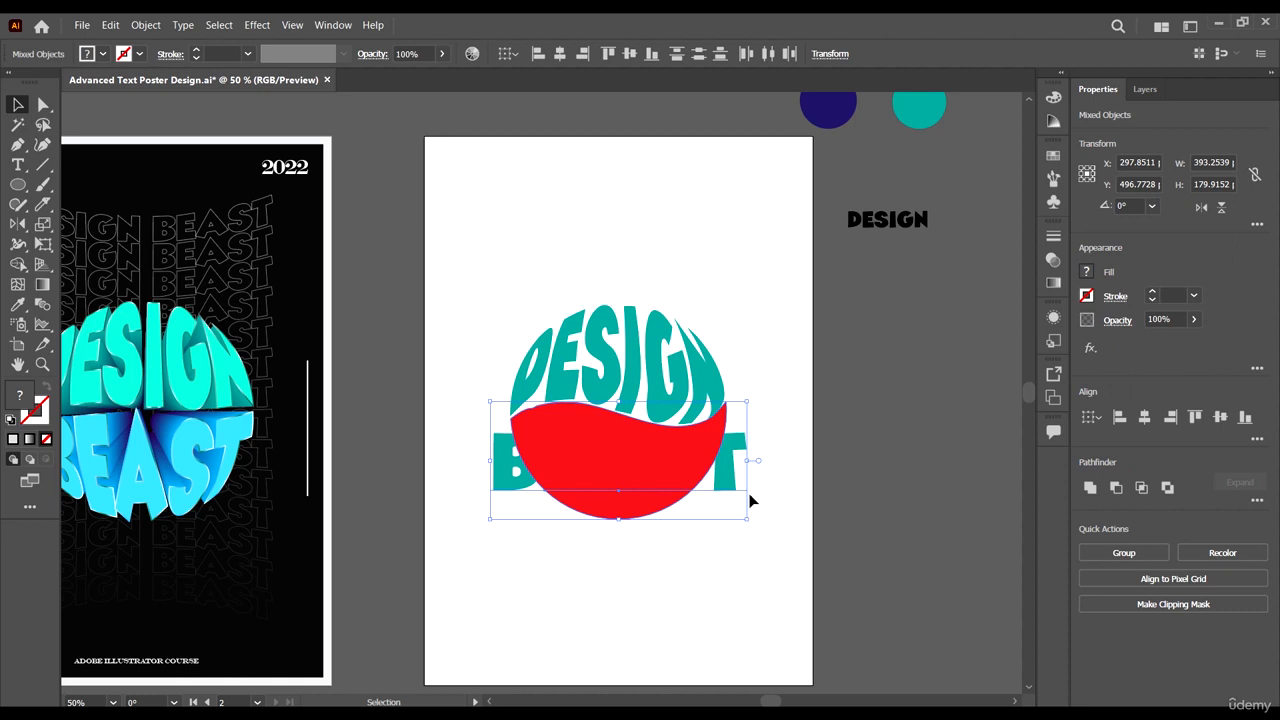
key("ctrl+alt+c")
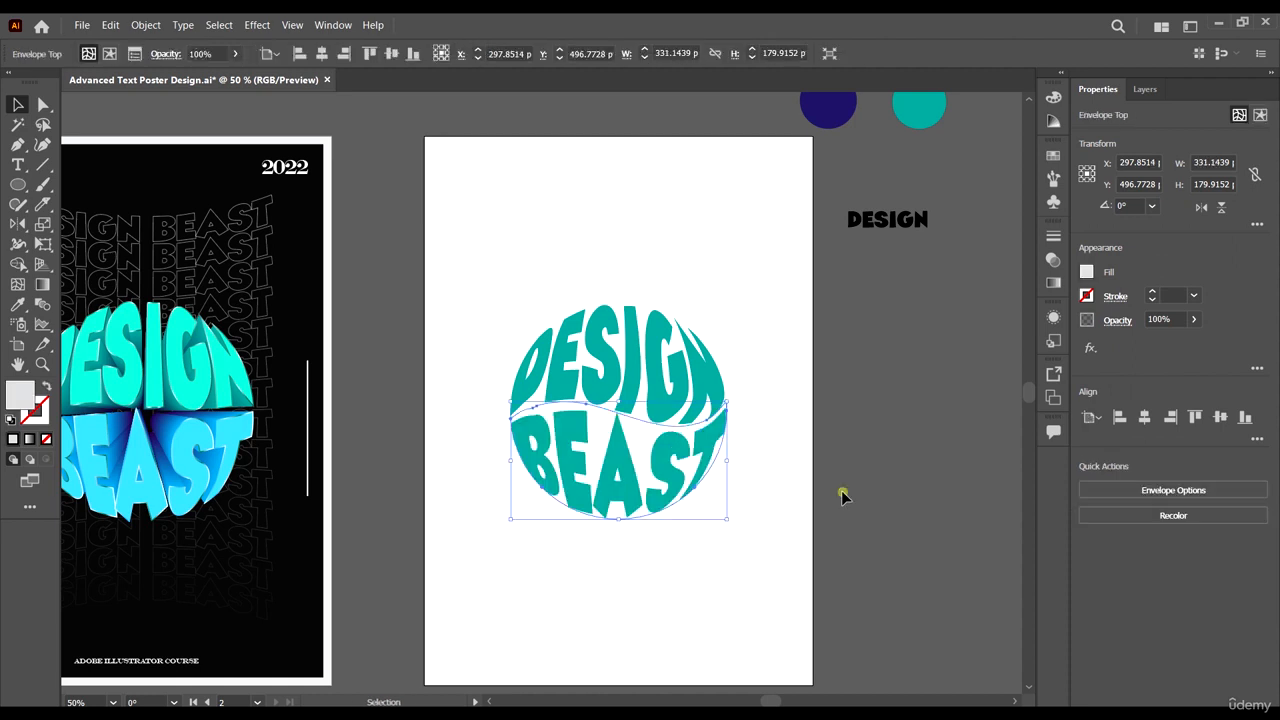
left_click(843, 490)
scroll(811, 443, "down", 3)
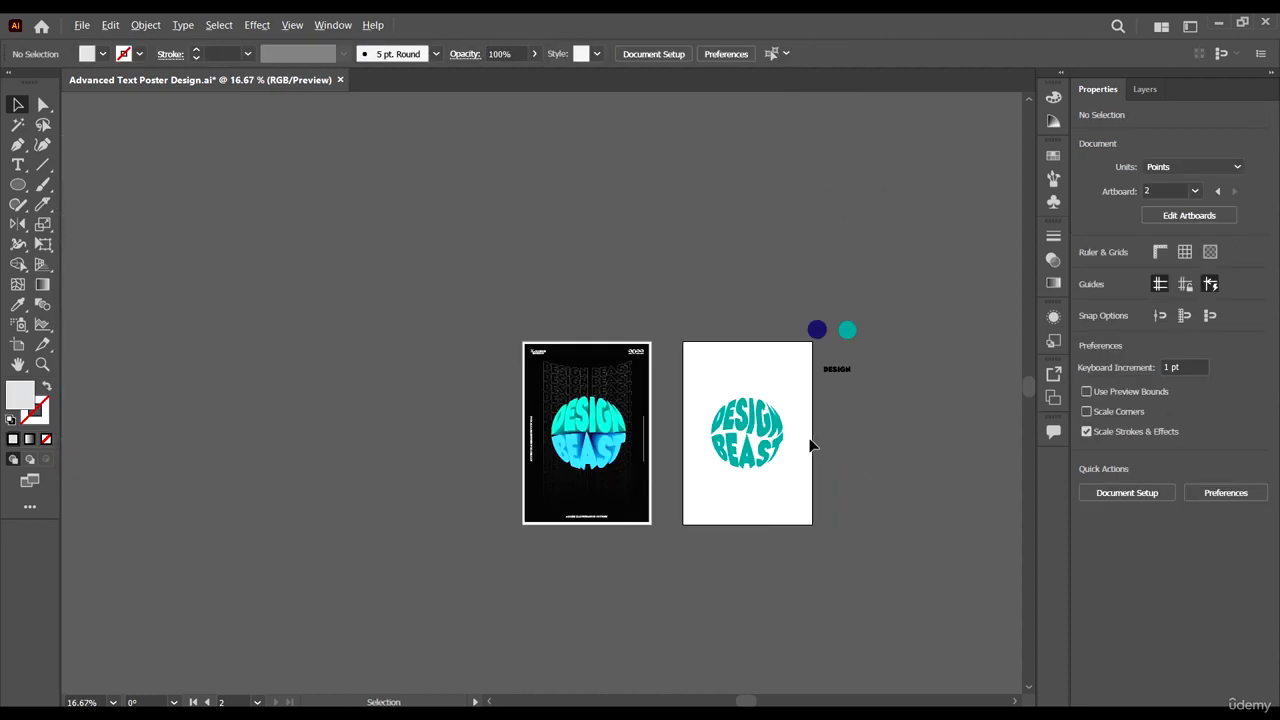
Create a smaller copy of the warped DESIGN and BEAST envelopes, scaled about the circle's center to about 127 pt wide.
scroll(806, 437, "up", 3)
scroll(463, 473, "left", 2)
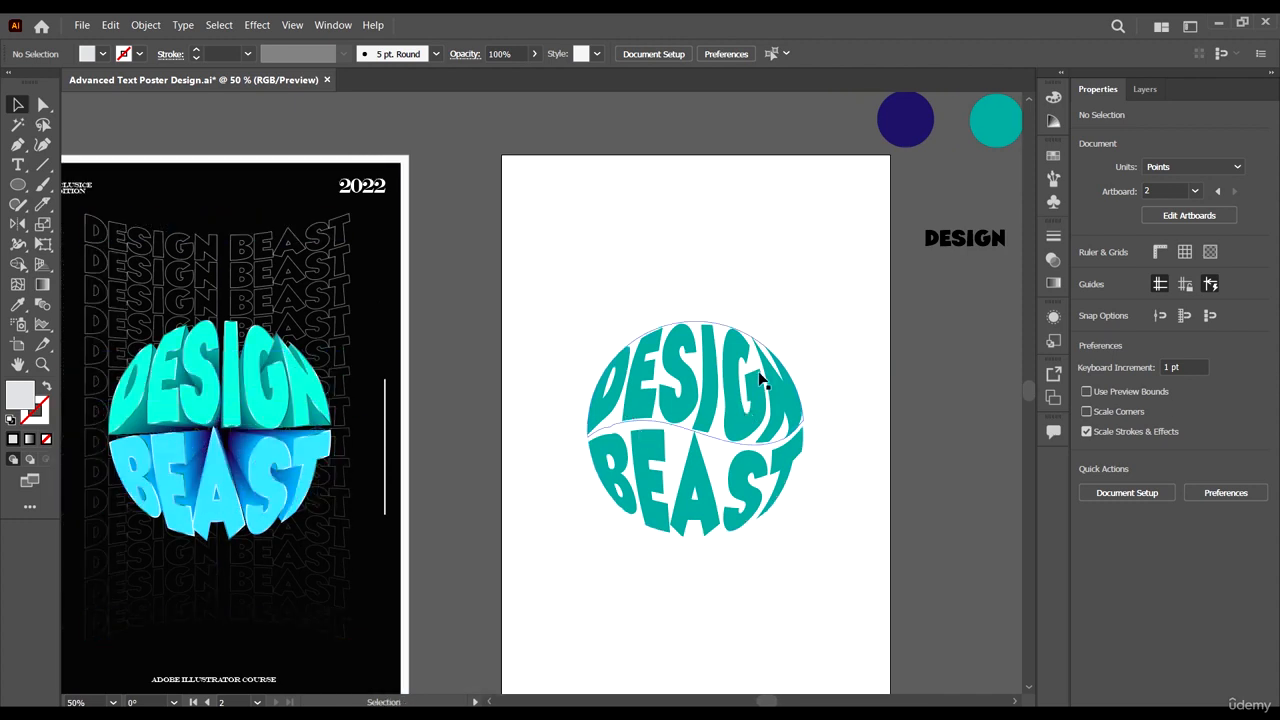
scroll(803, 431, "right", 2)
scroll(851, 489, "down", 2)
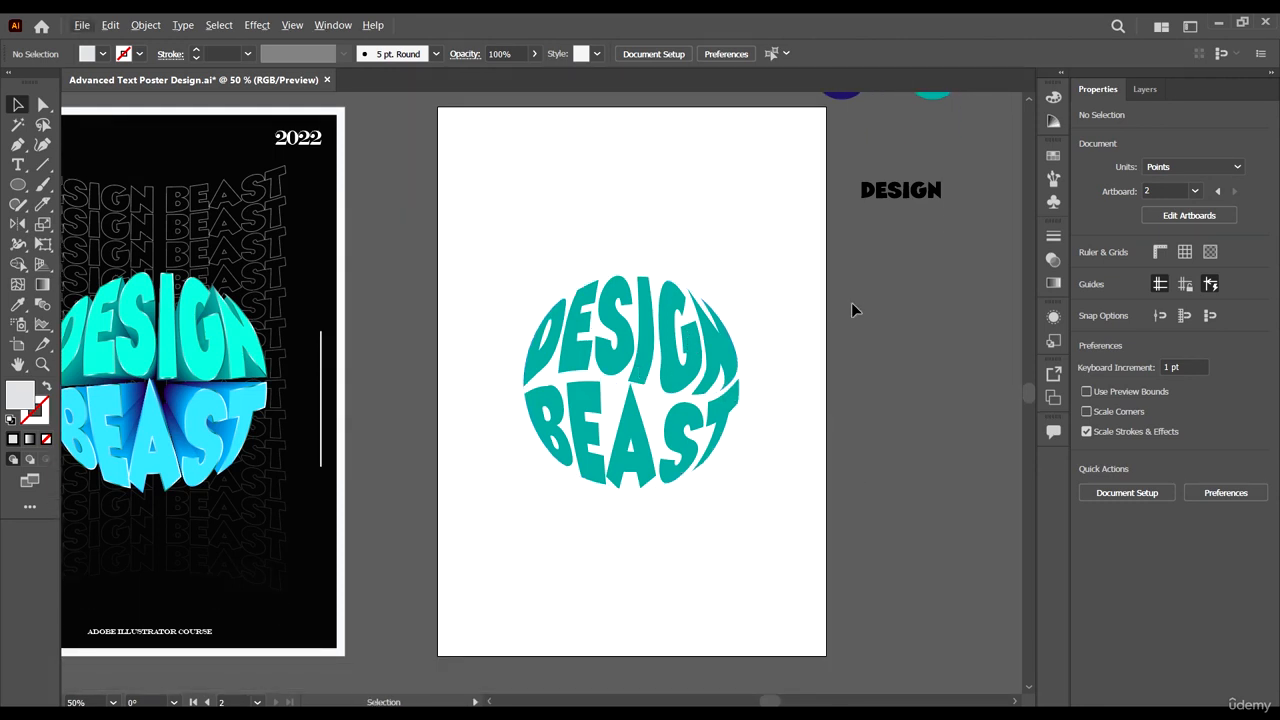
scroll(813, 379, "up", 1)
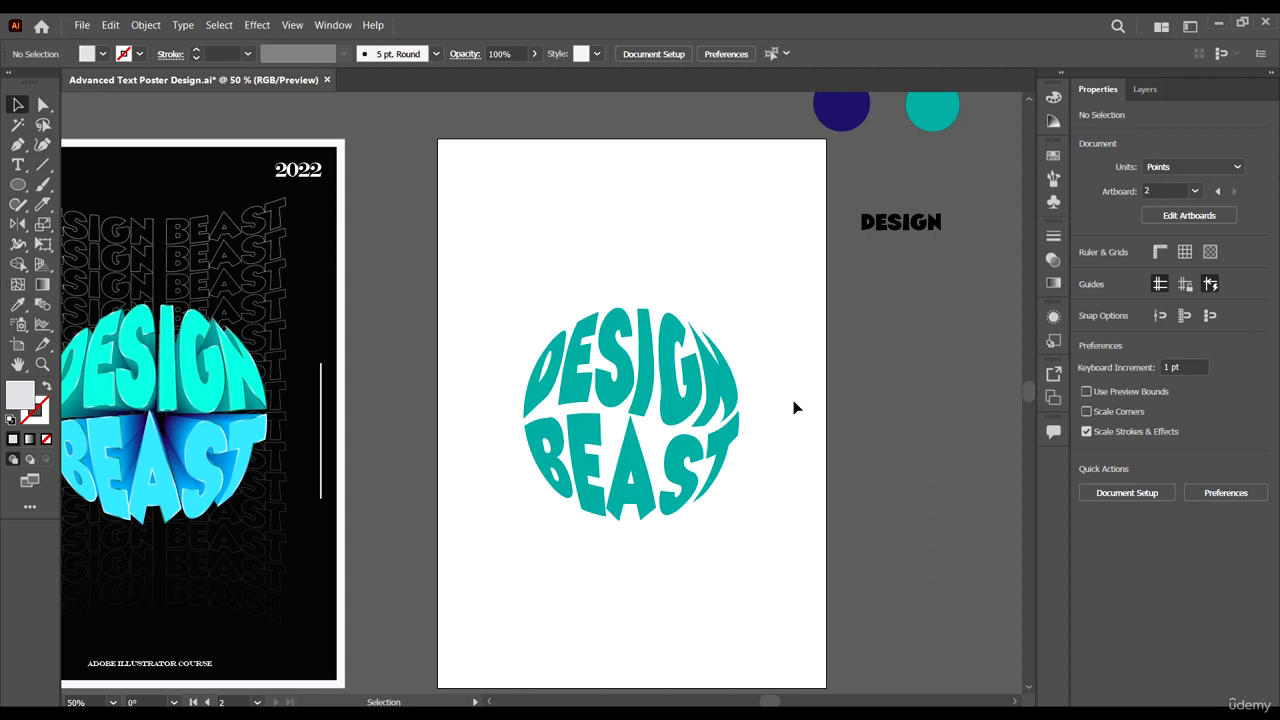
scroll(795, 407, "up", 1)
left_click(733, 455)
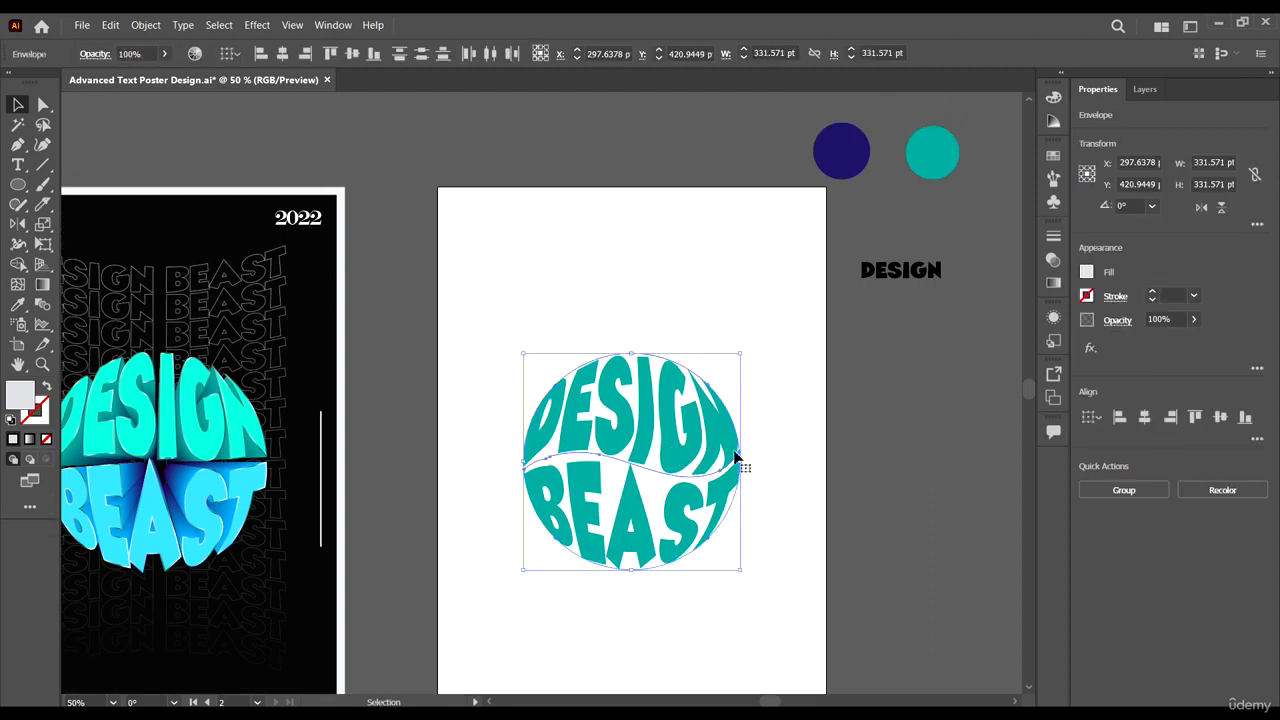
scroll(725, 430, "up", 1)
key("a")
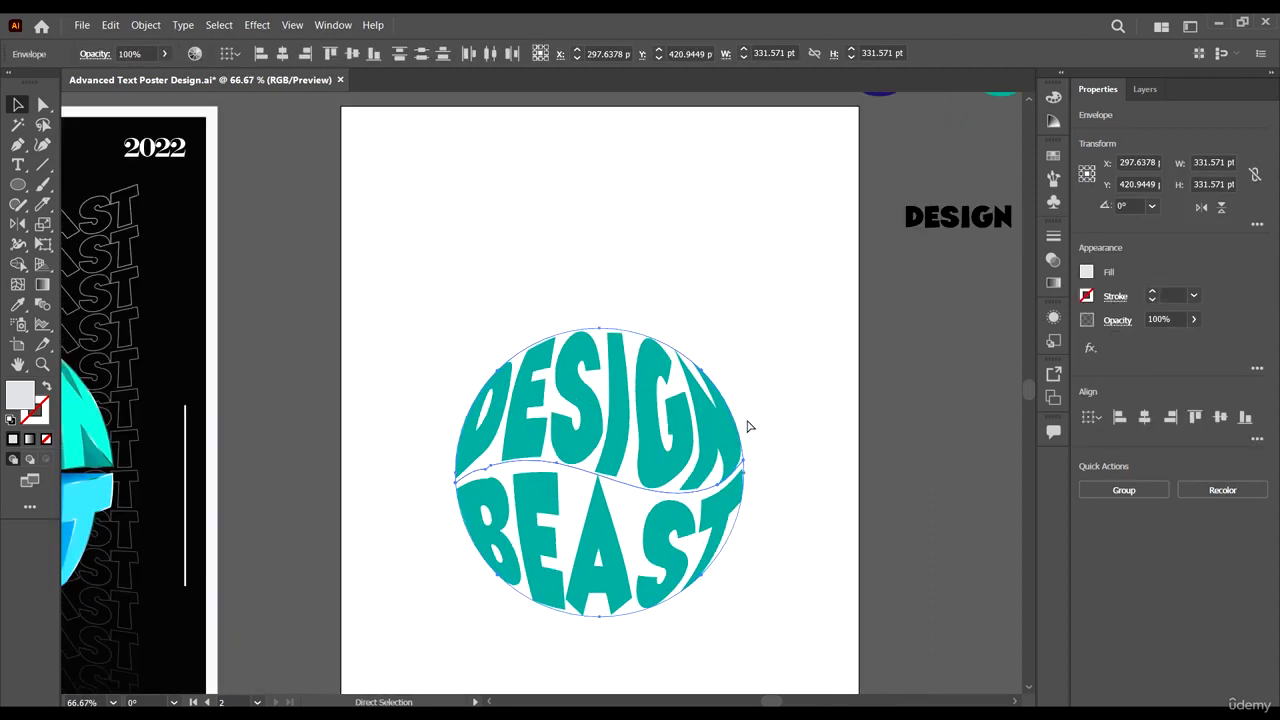
key("v")
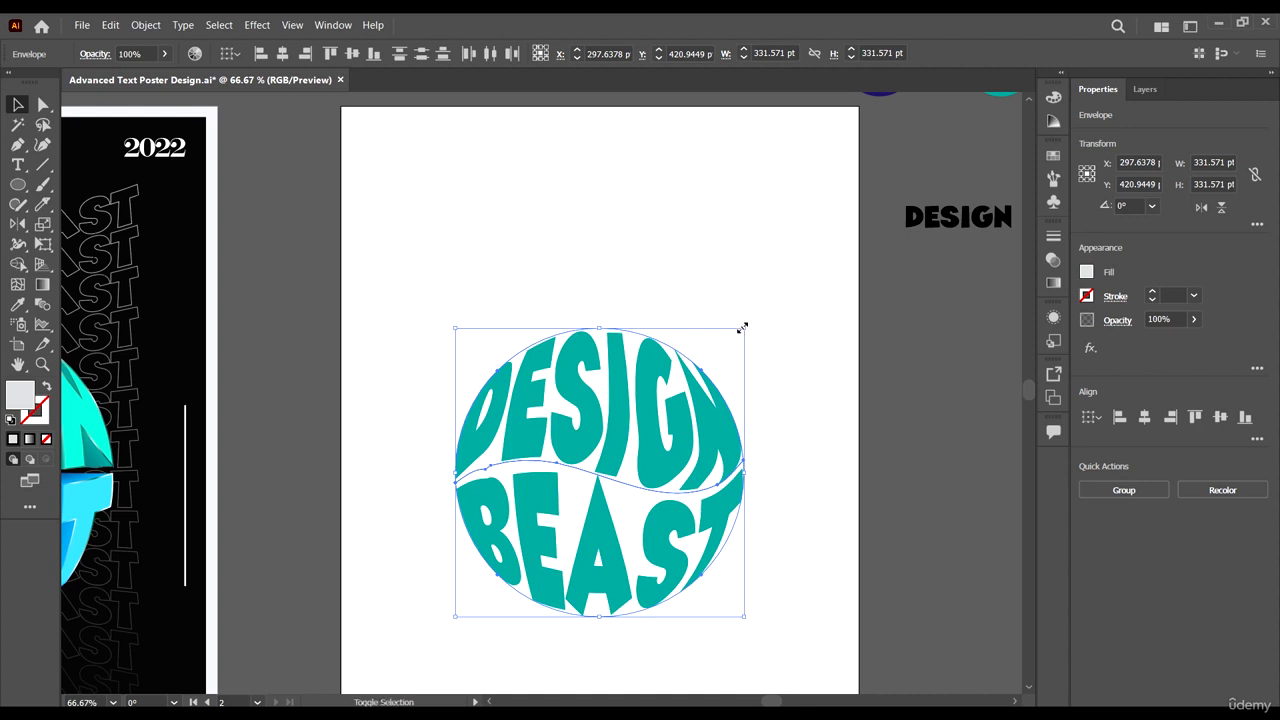
left_click_drag(745, 327, 663, 420)
key("ctrl+minus")
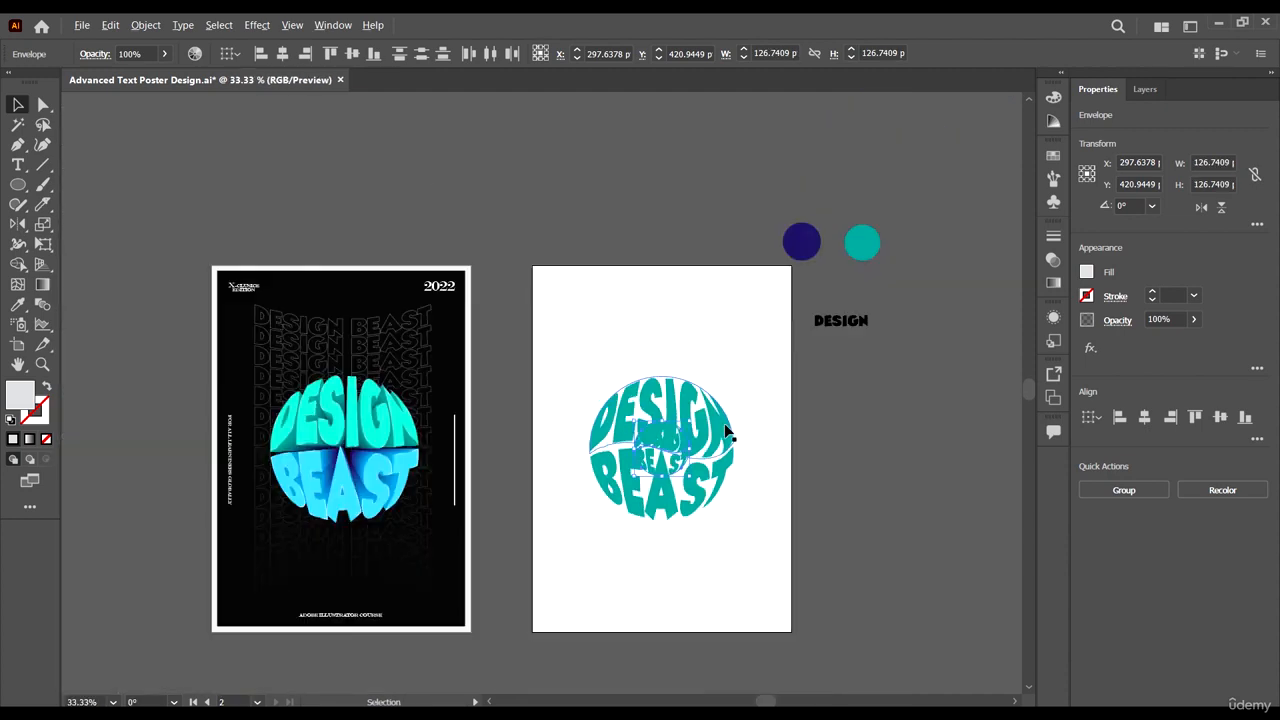
Try to recolor the small DESIGN BEAST copy by sampling the navy circle with the Eyedropper.
scroll(733, 428, "up", 1)
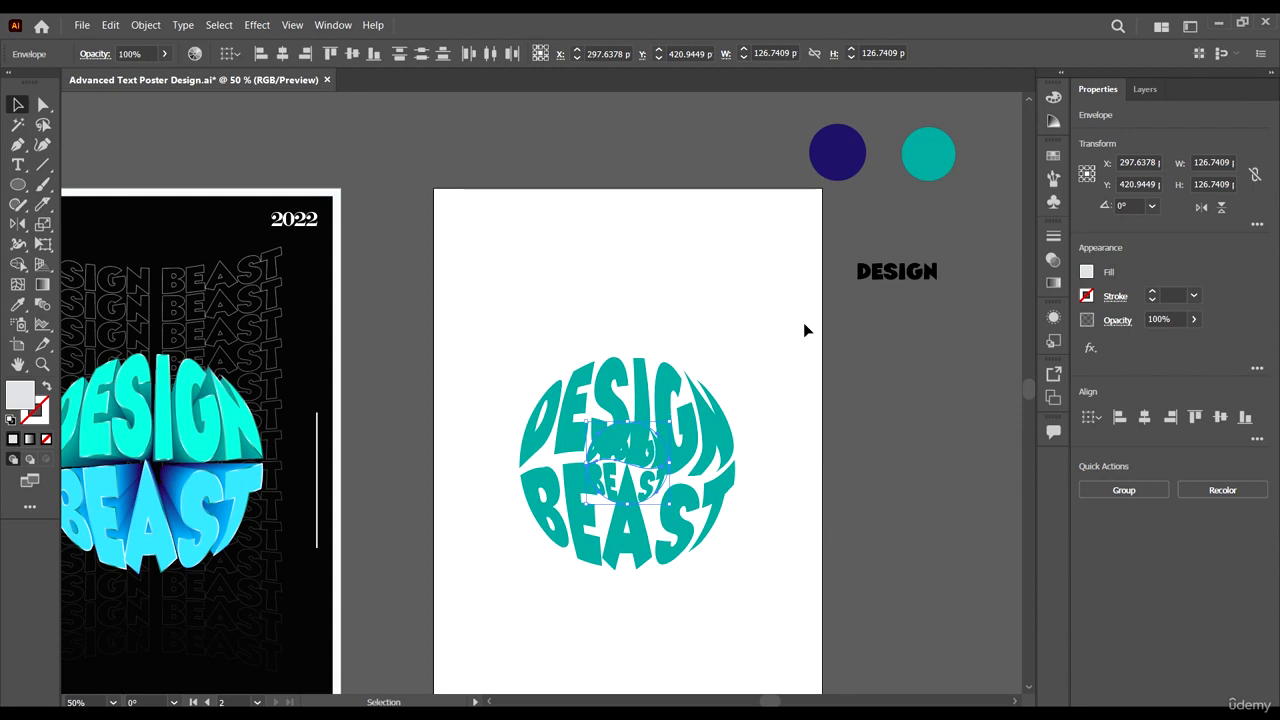
key("i")
left_click(837, 150)
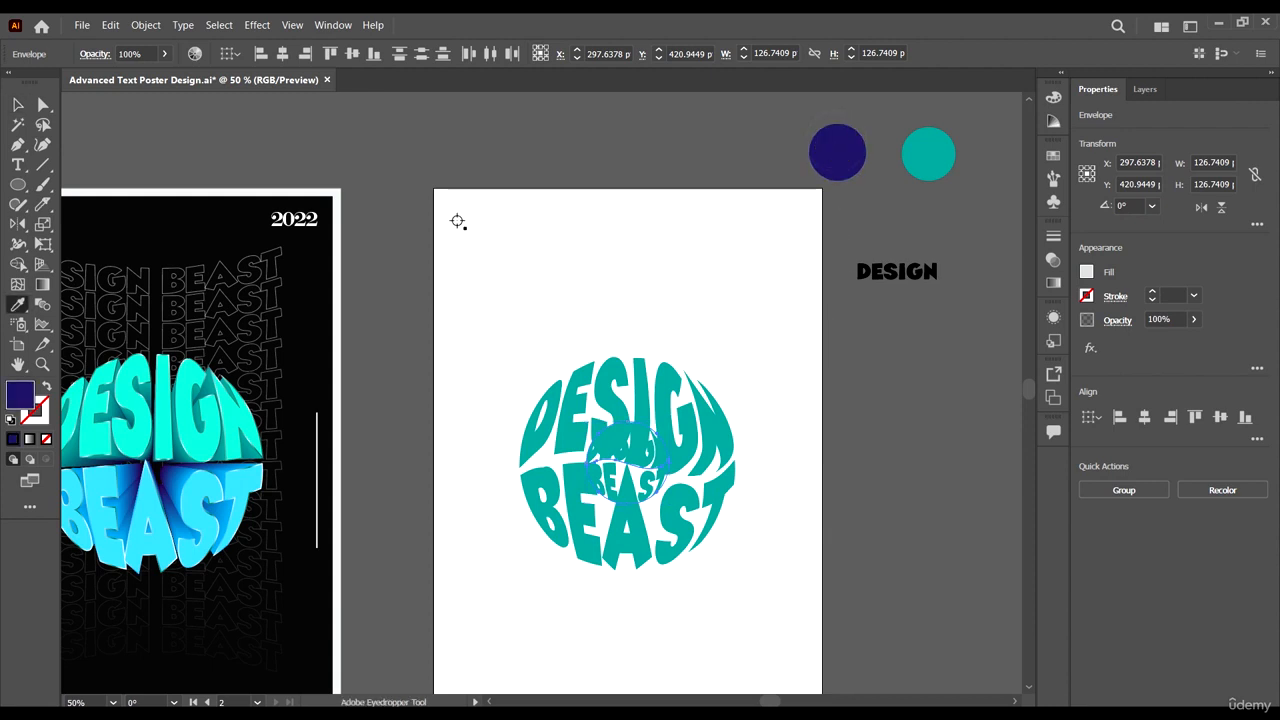
left_click(20, 104)
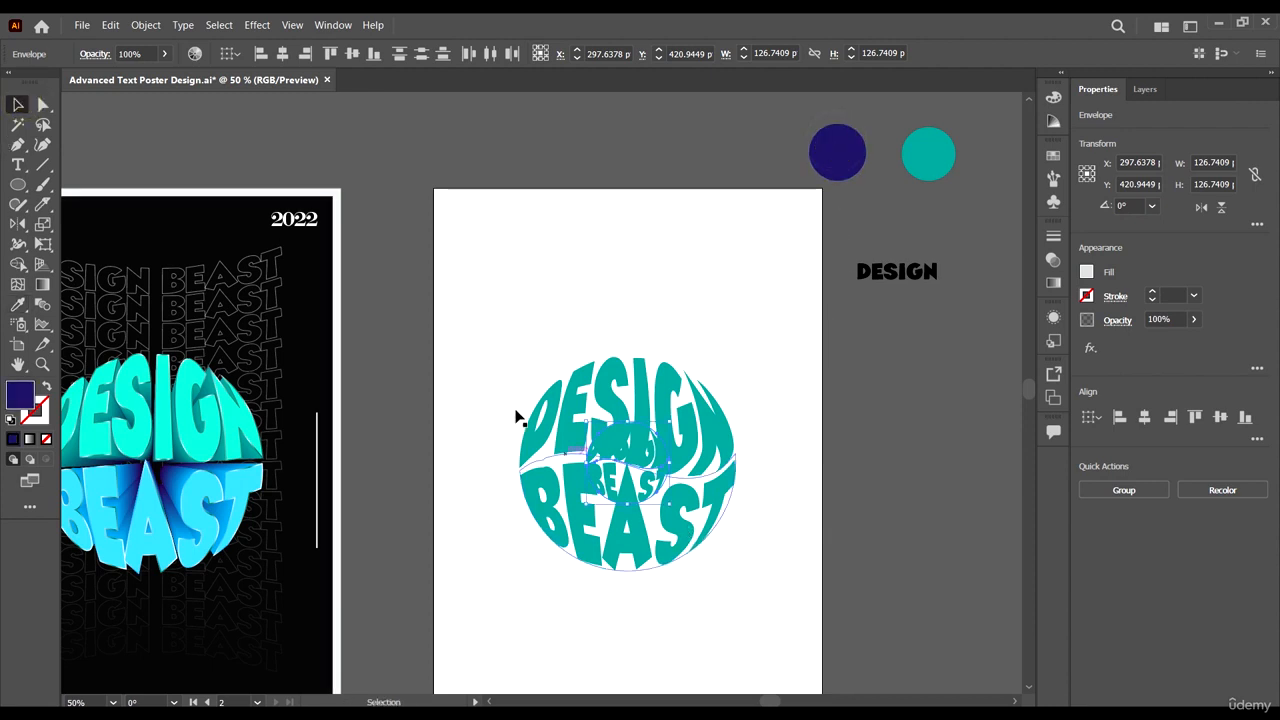
left_click(805, 507)
Recolor the text inside the small DESIGN envelope with the navy circle's color, and exit isolation mode.
scroll(655, 449, "up", 2)
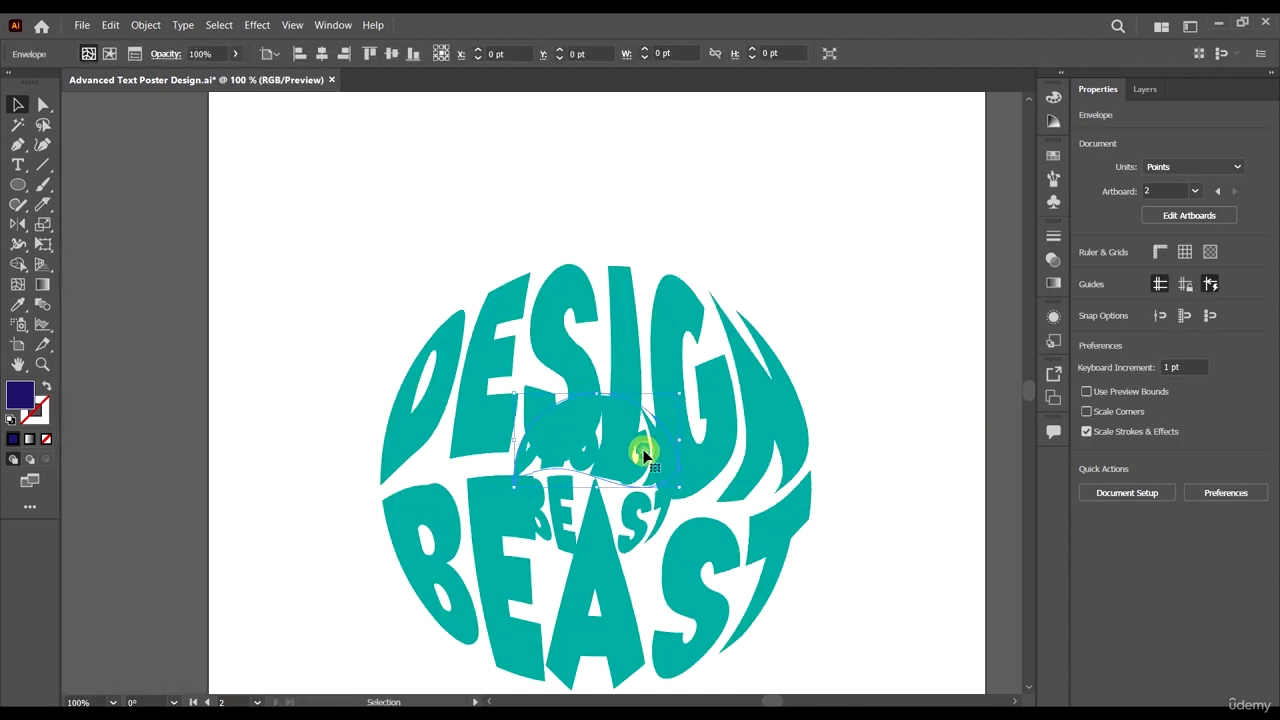
double_click(645, 456)
scroll(650, 452, "right", 1)
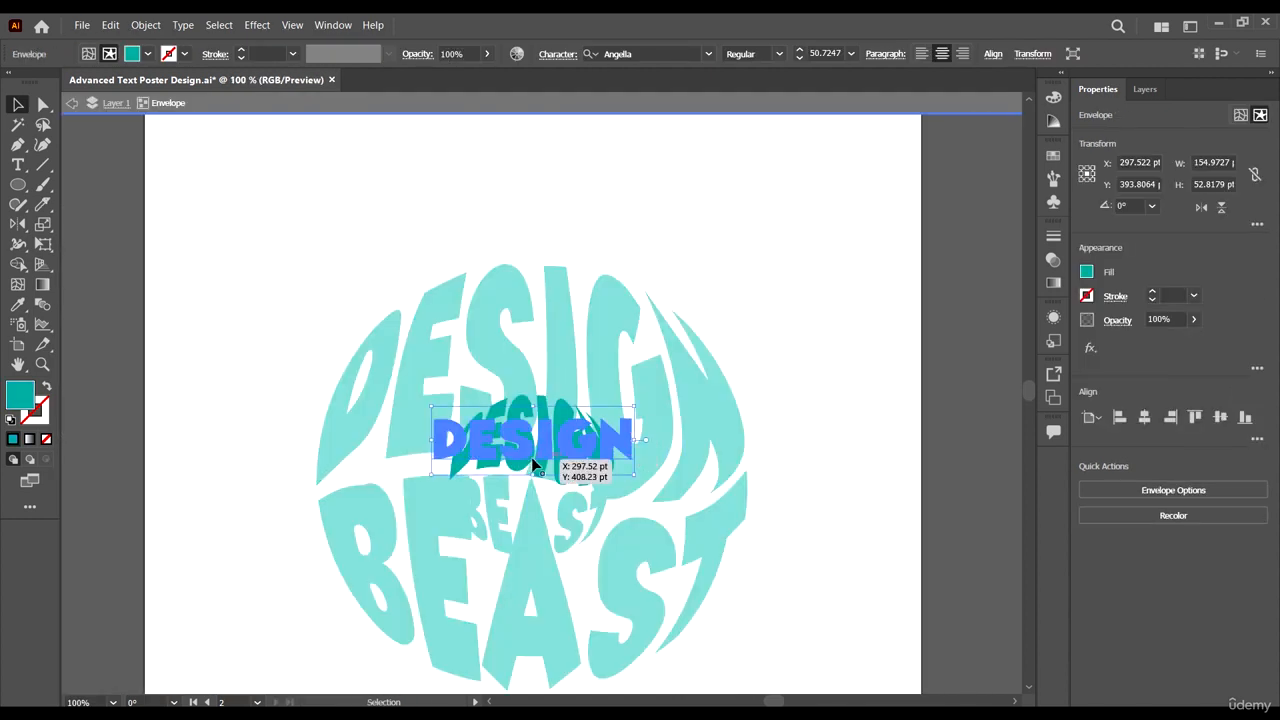
scroll(544, 455, "down", 2)
scroll(546, 450, "right", 1)
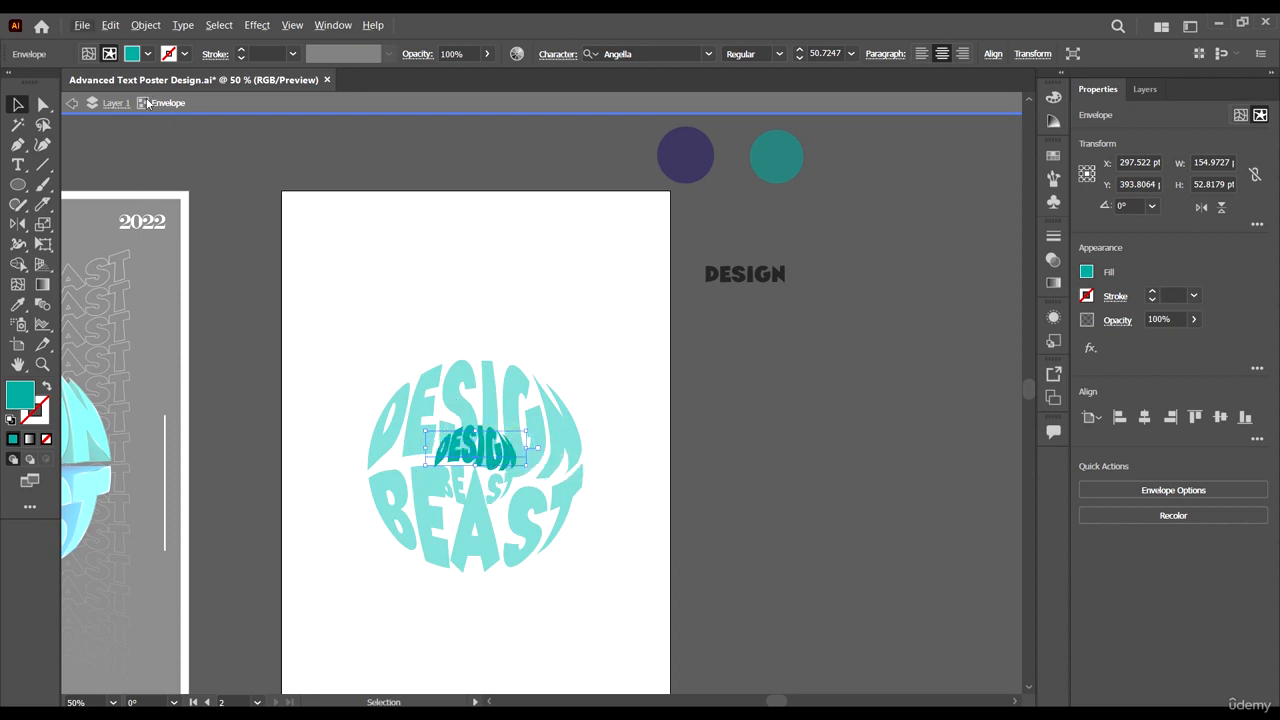
scroll(487, 455, "up", 1)
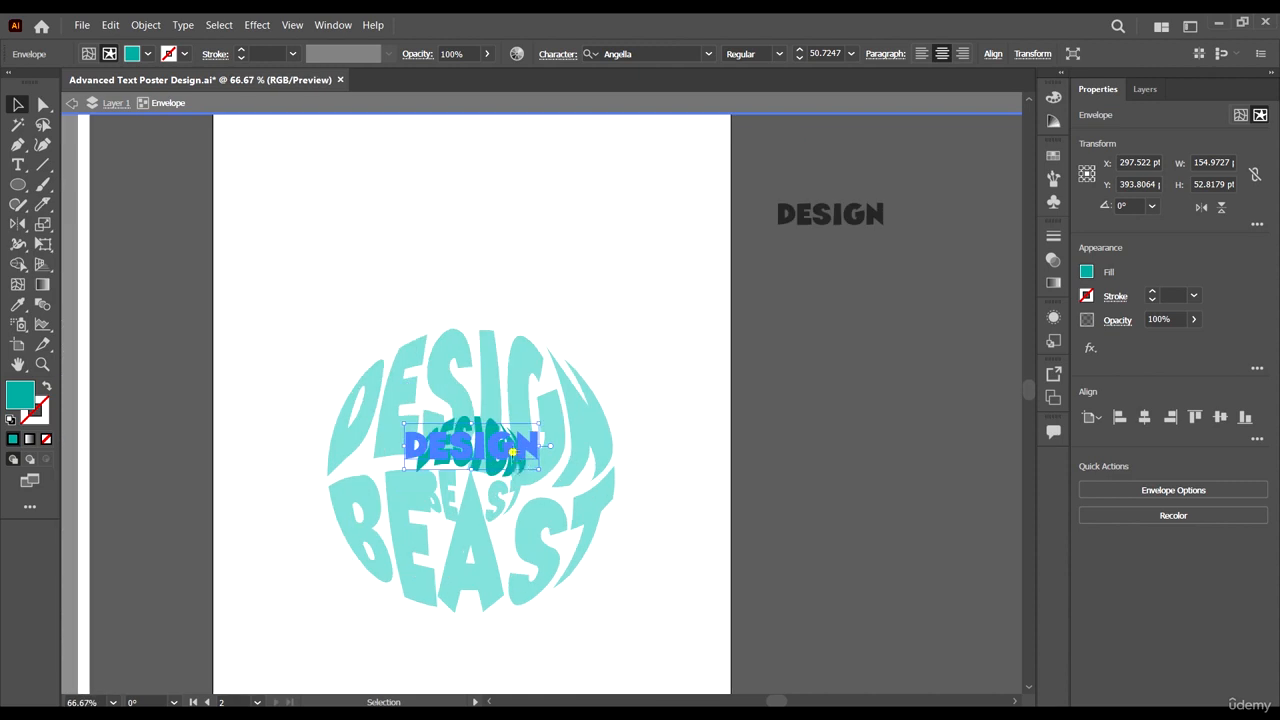
scroll(420, 445, "down", 1)
scroll(478, 445, "up", 1)
scroll(480, 452, "up", 1)
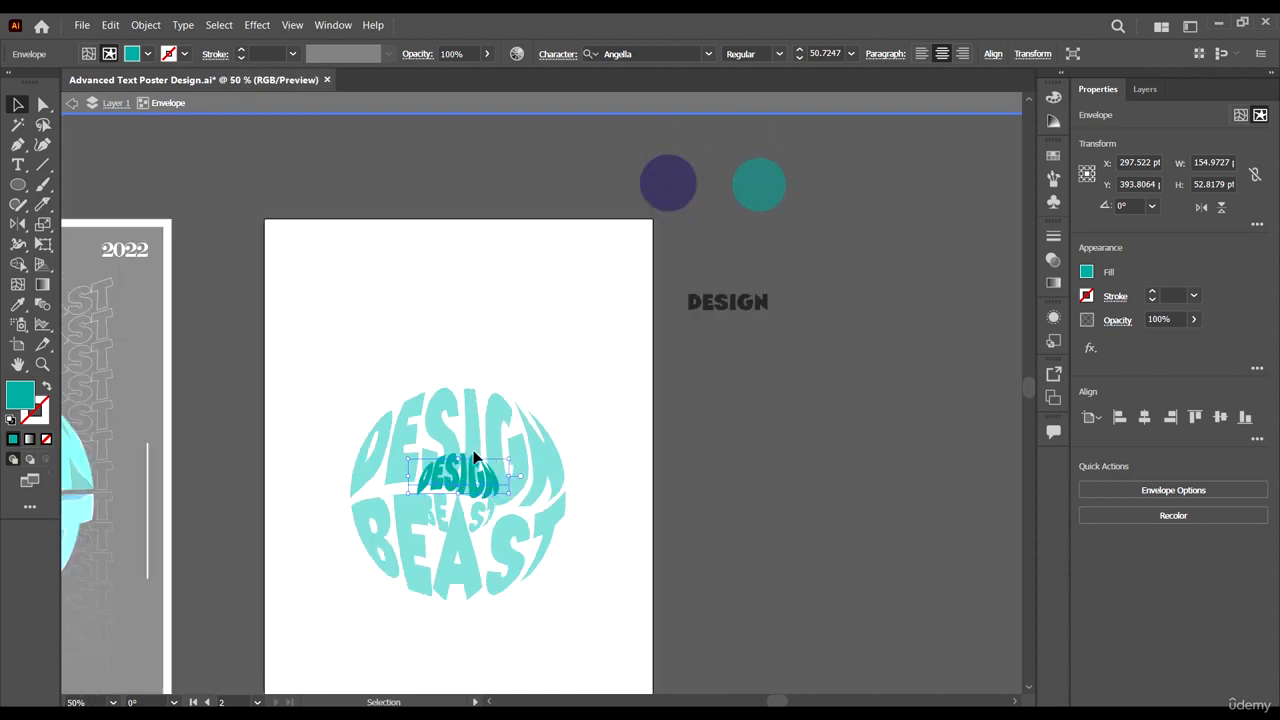
key("i")
left_click(670, 190)
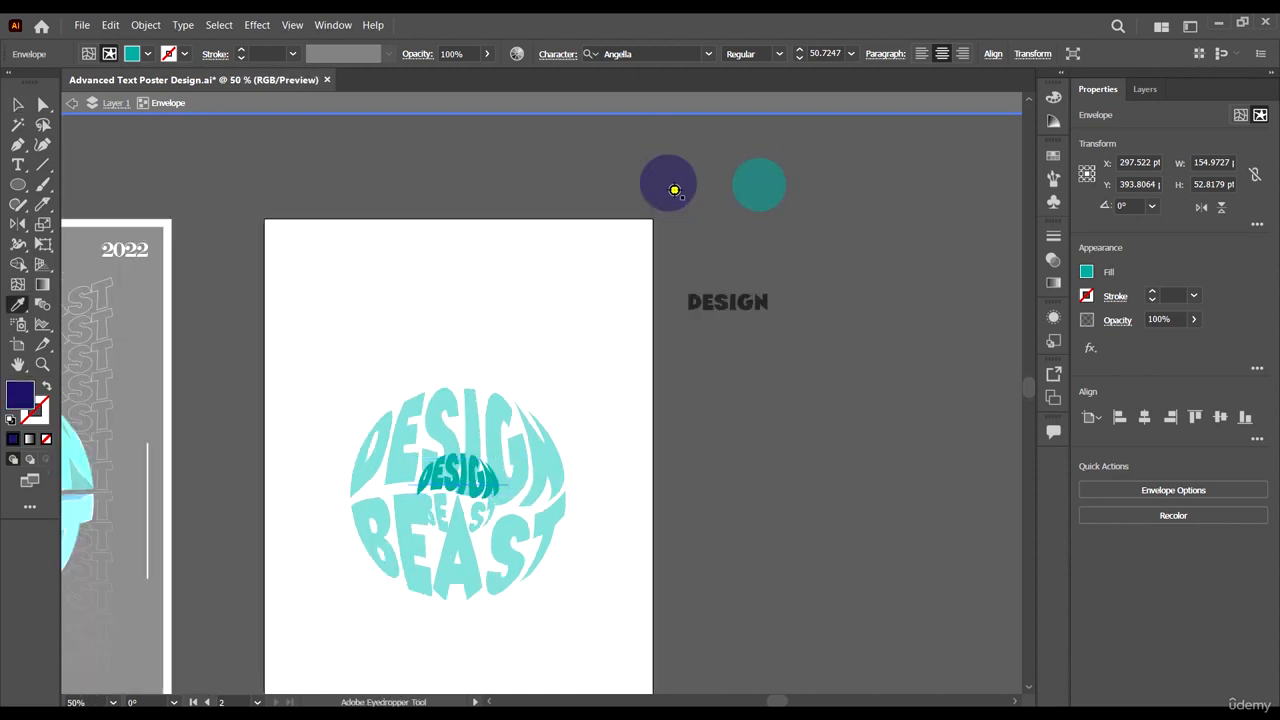
left_click(17, 104)
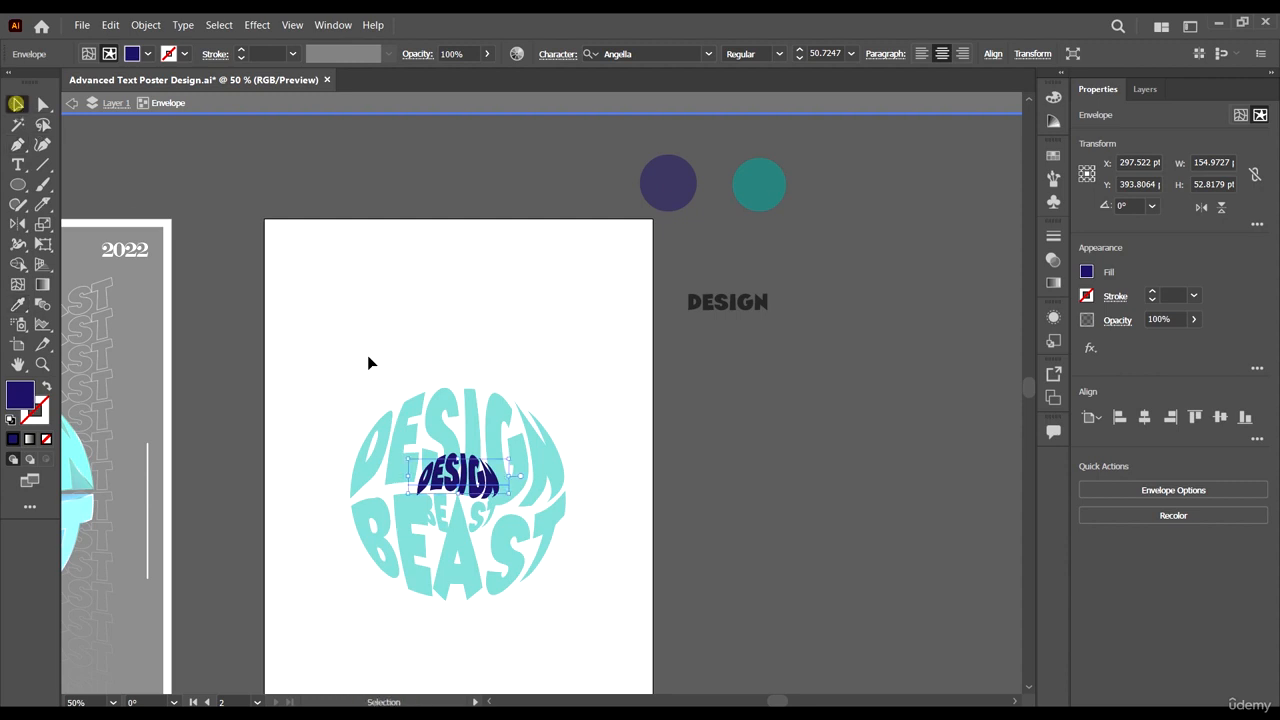
left_click(482, 522)
double_click(677, 534)
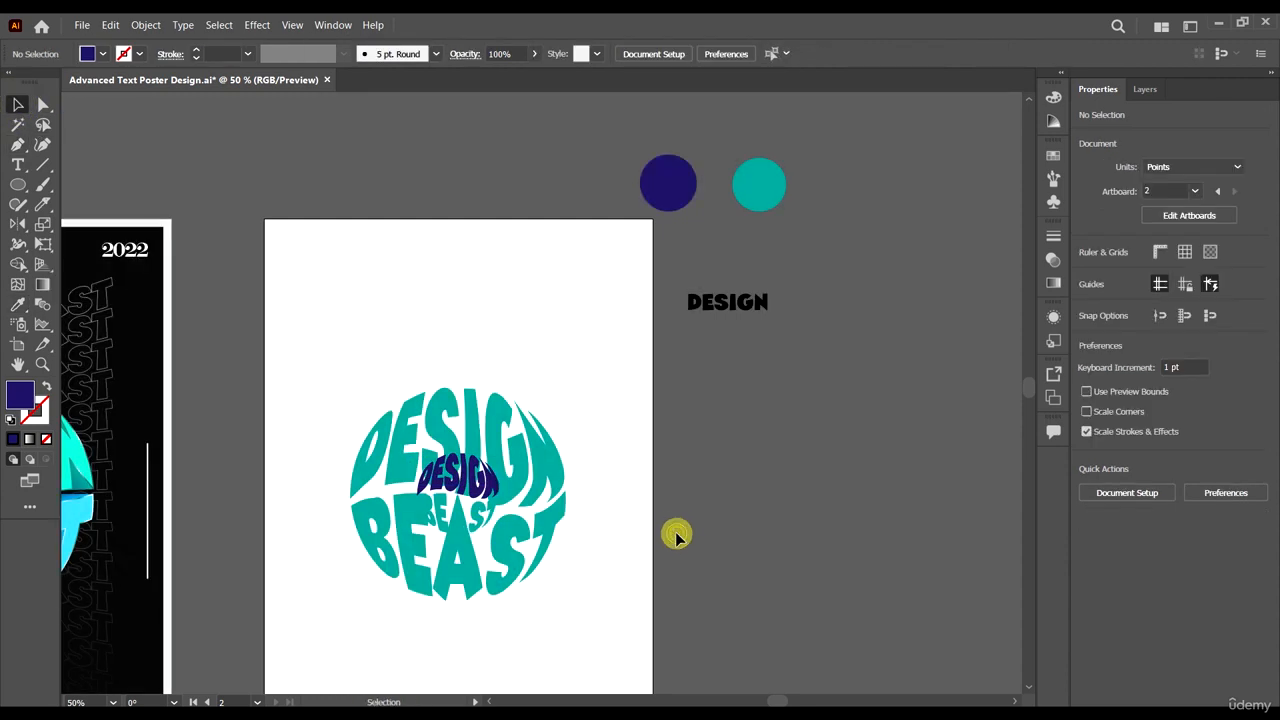
Recolor the text inside the small BEAST envelope with the navy circle's color, and leave isolation mode.
double_click(478, 520)
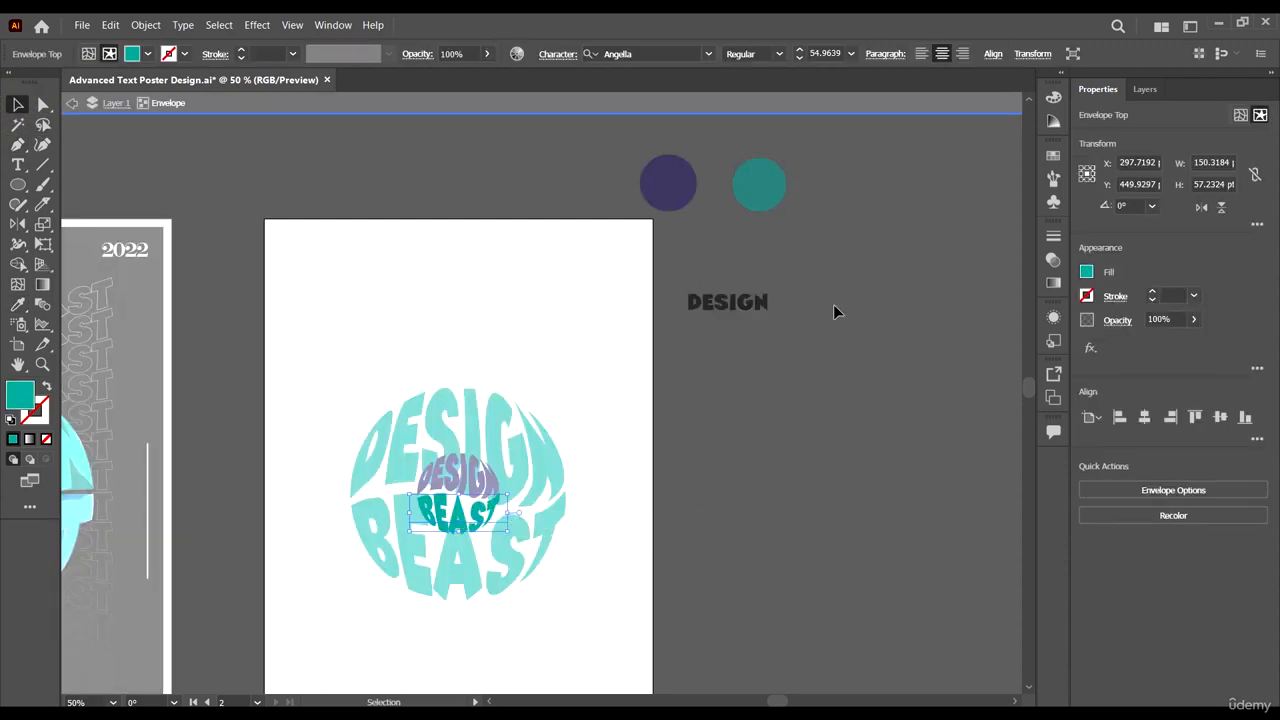
key("i")
left_click(782, 189)
left_click(672, 186)
key("v")
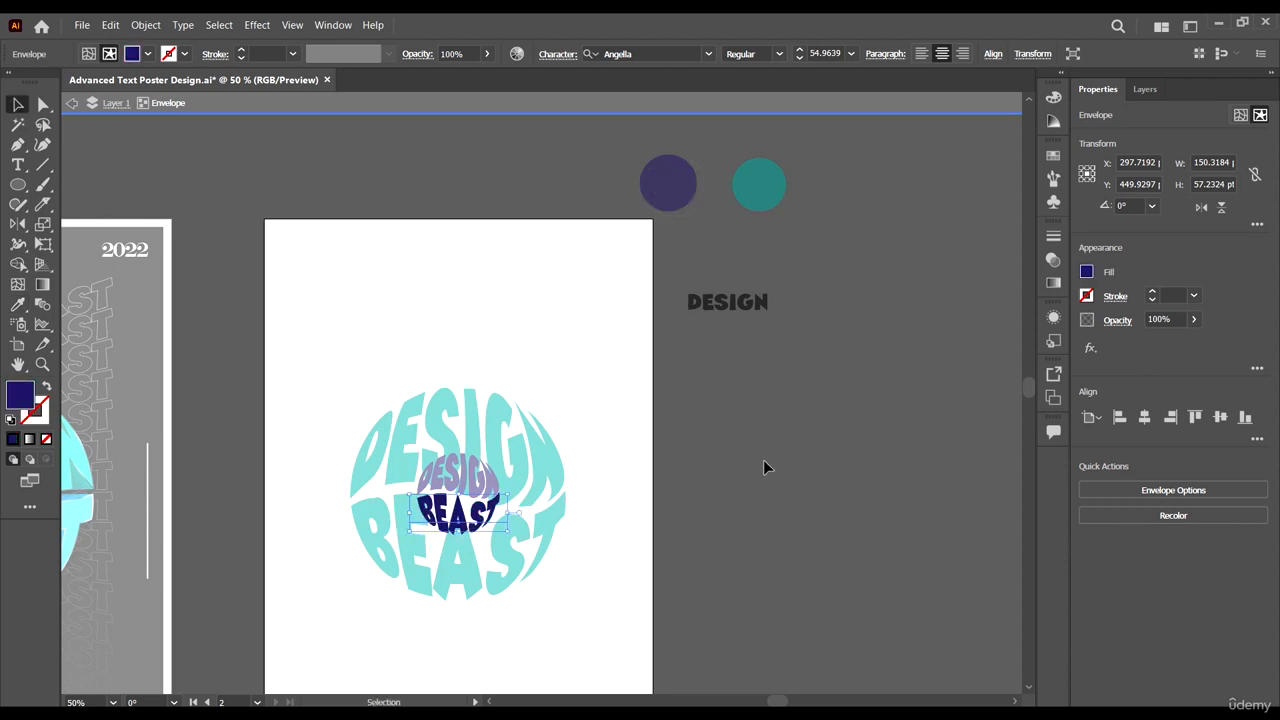
left_click(795, 472)
double_click(795, 472)
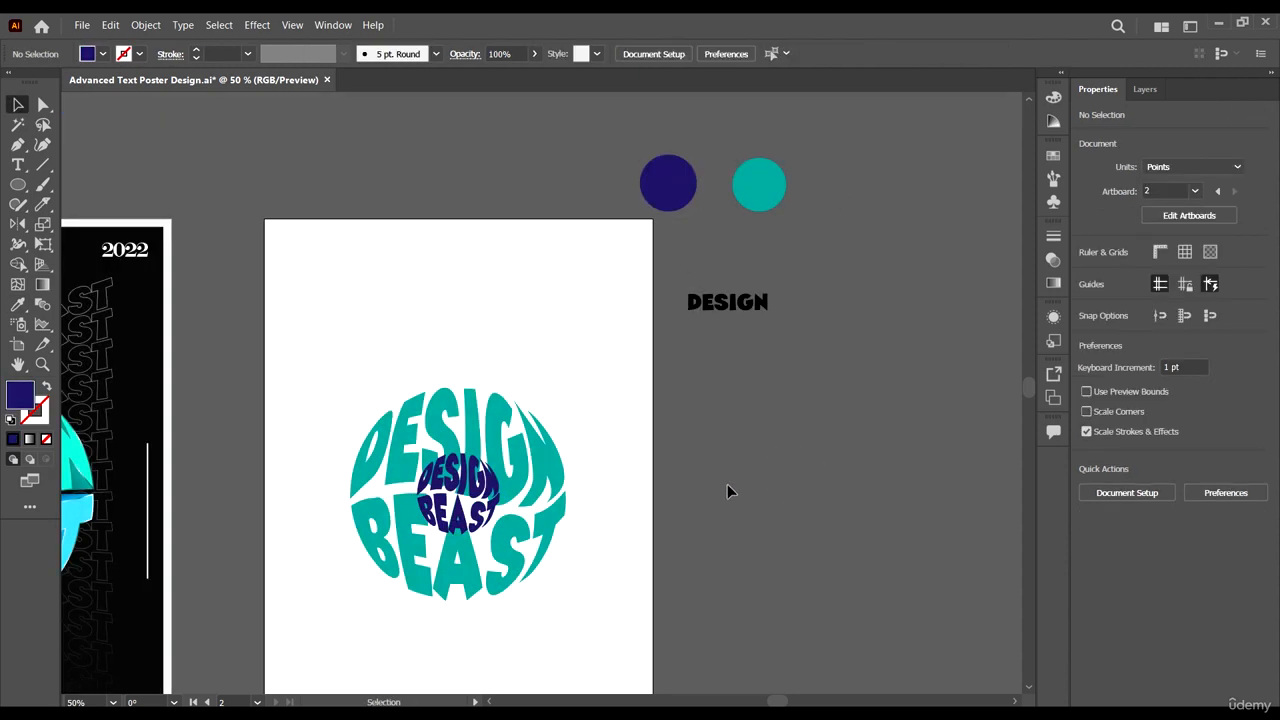
Scale the navy DESIGN and BEAST envelopes down further together, keeping them centered in the large circle.
scroll(665, 459, "down", 2)
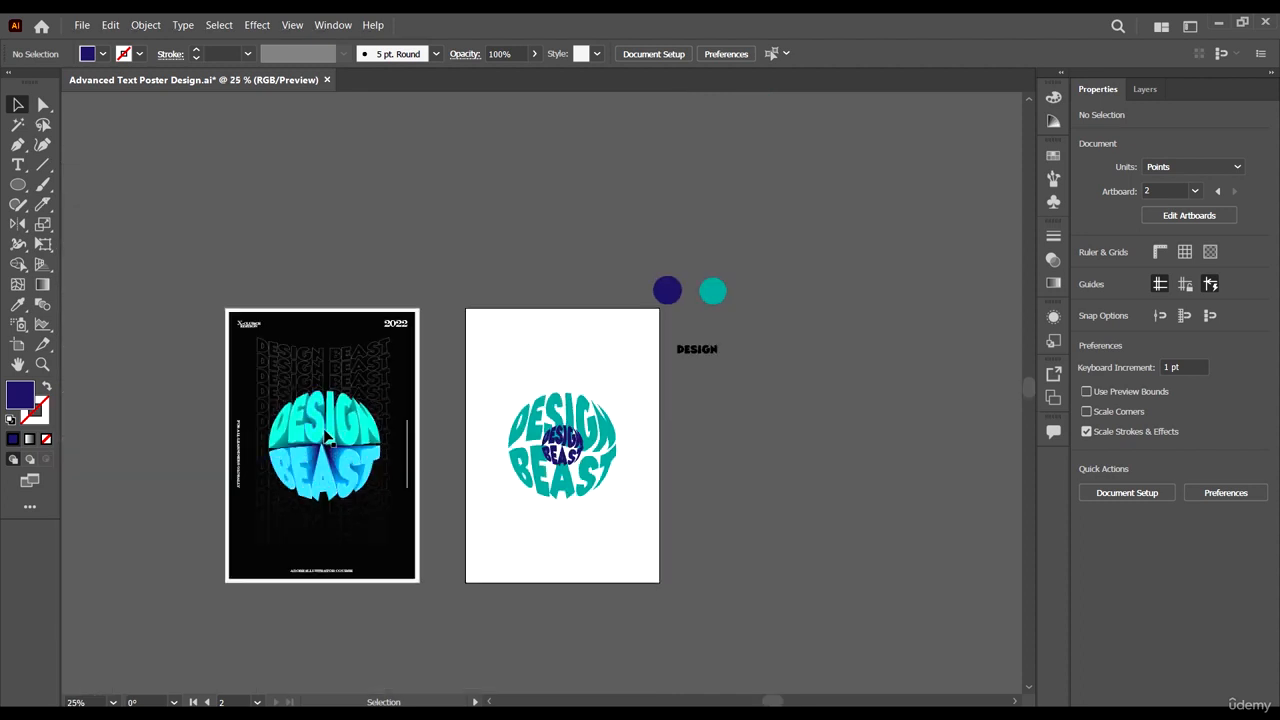
scroll(583, 458, "up", 3)
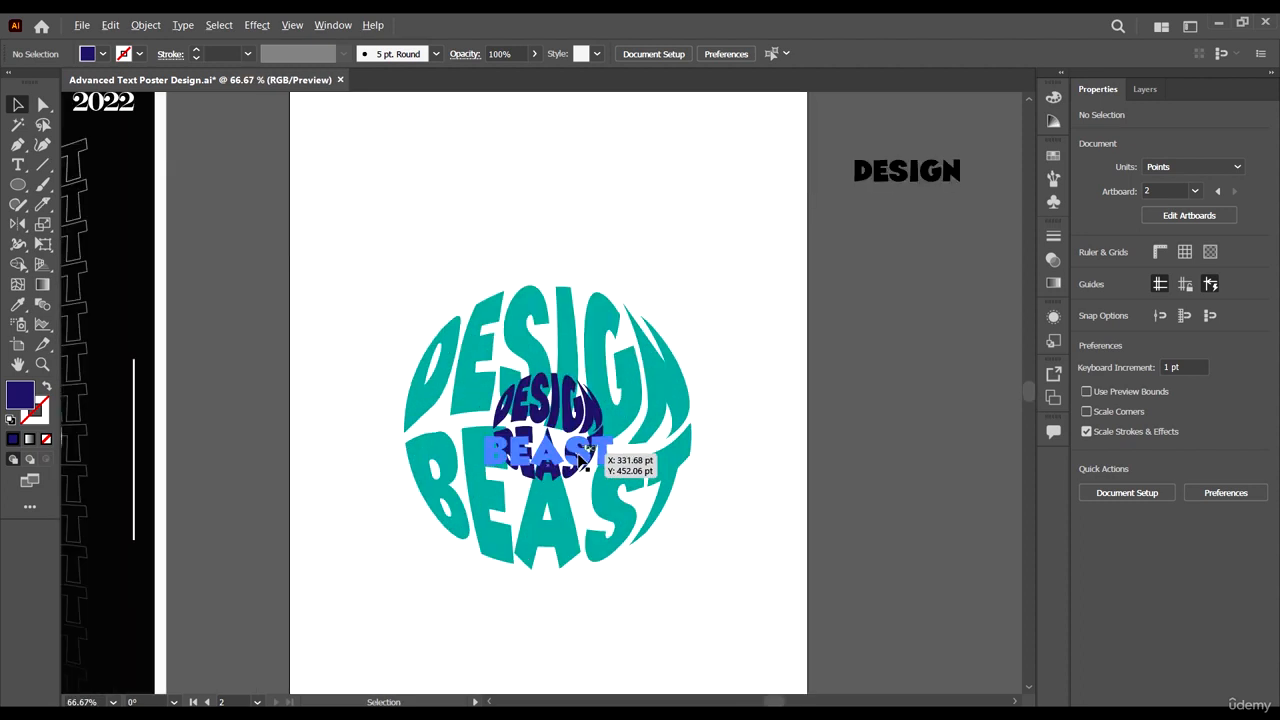
left_click(578, 458)
scroll(578, 458, "left", 6)
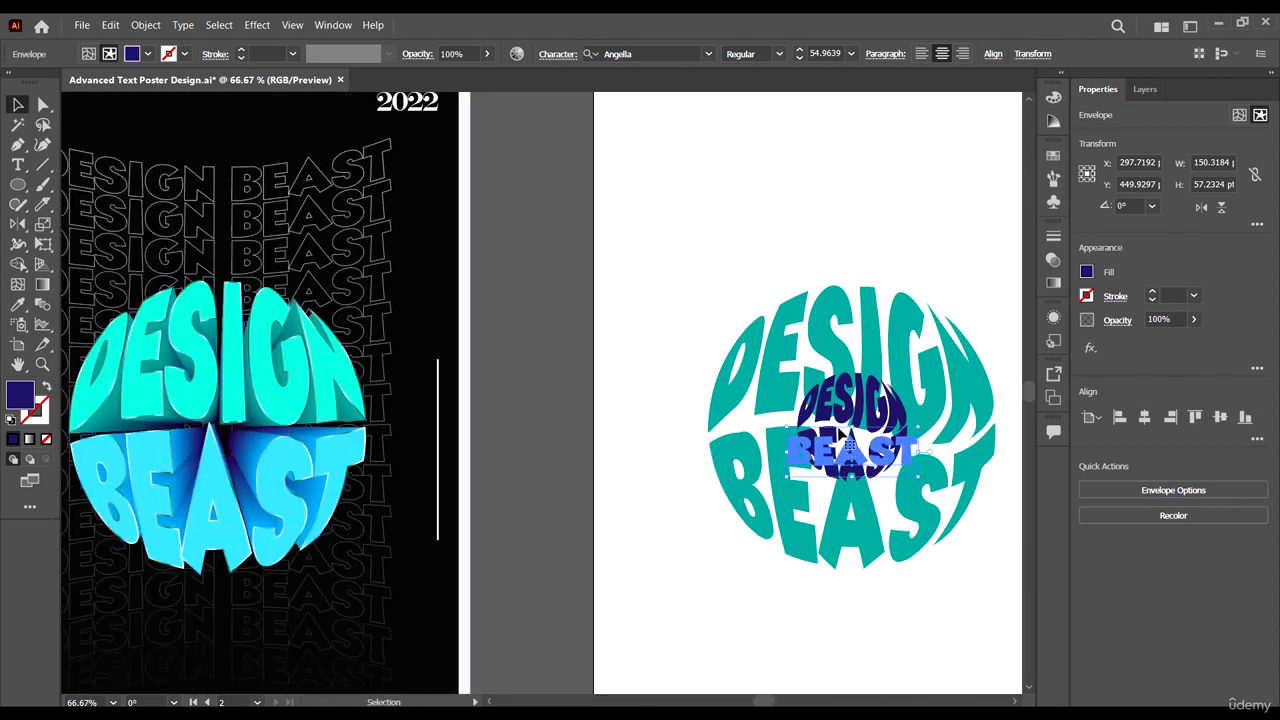
left_click(843, 418)
left_click(890, 456, "shift")
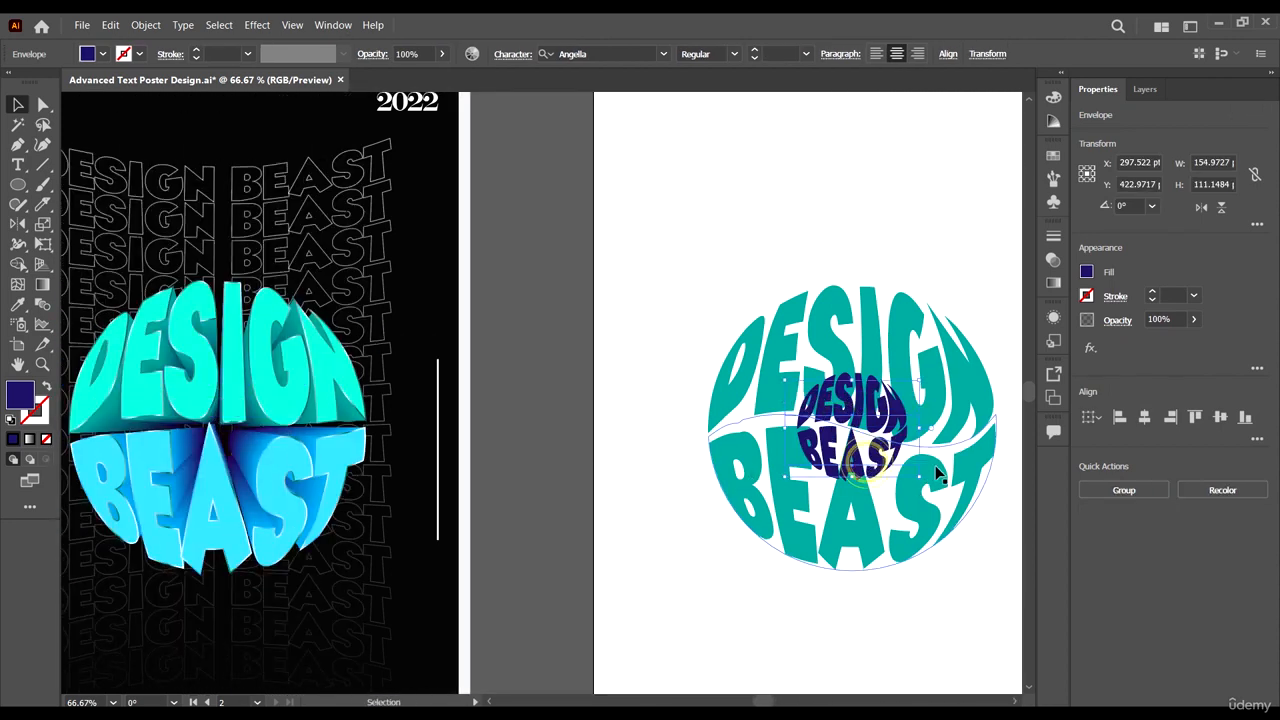
scroll(937, 474, "right", 2)
scroll(881, 430, "right", 1)
mouse_move(790, 381)
left_mouse_down()
mouse_move(803, 381)
mouse_move(776, 388)
left_mouse_up()
left_click(914, 514)
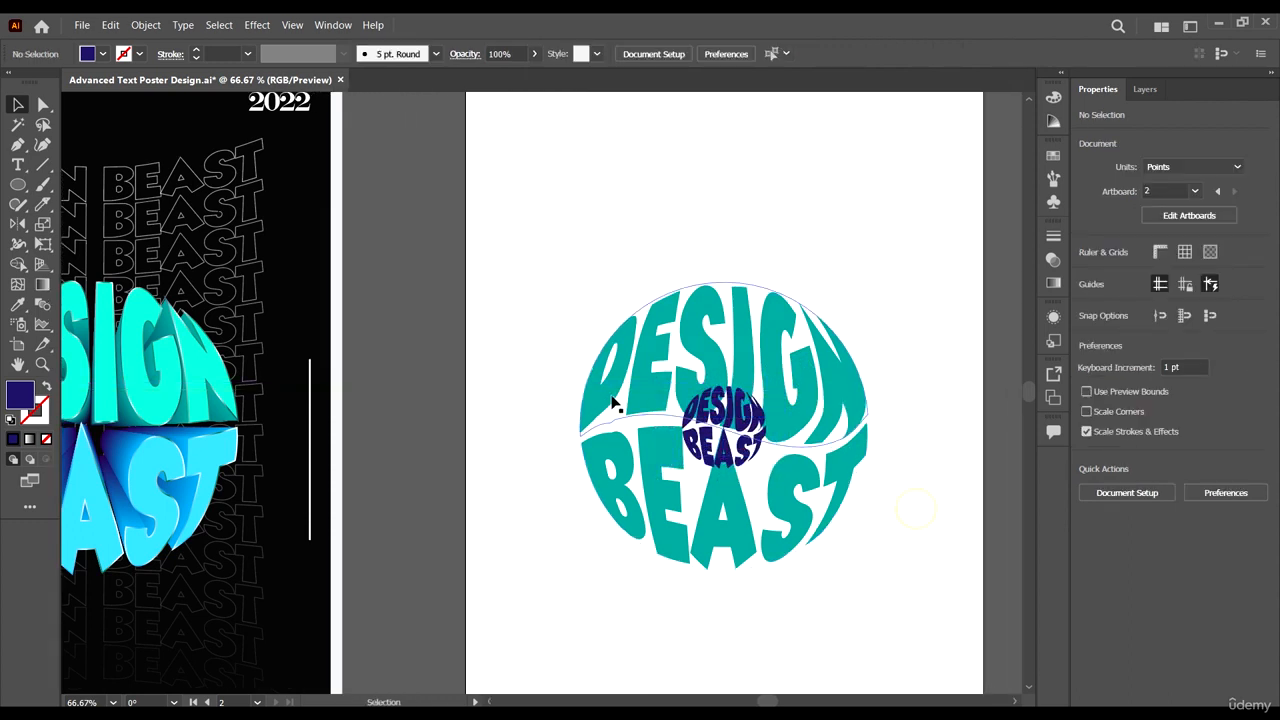
Bring the large teal DESIGN and BEAST envelopes to the front of the navy copy.
scroll(700, 400, "right", 1)
right_click(776, 392)
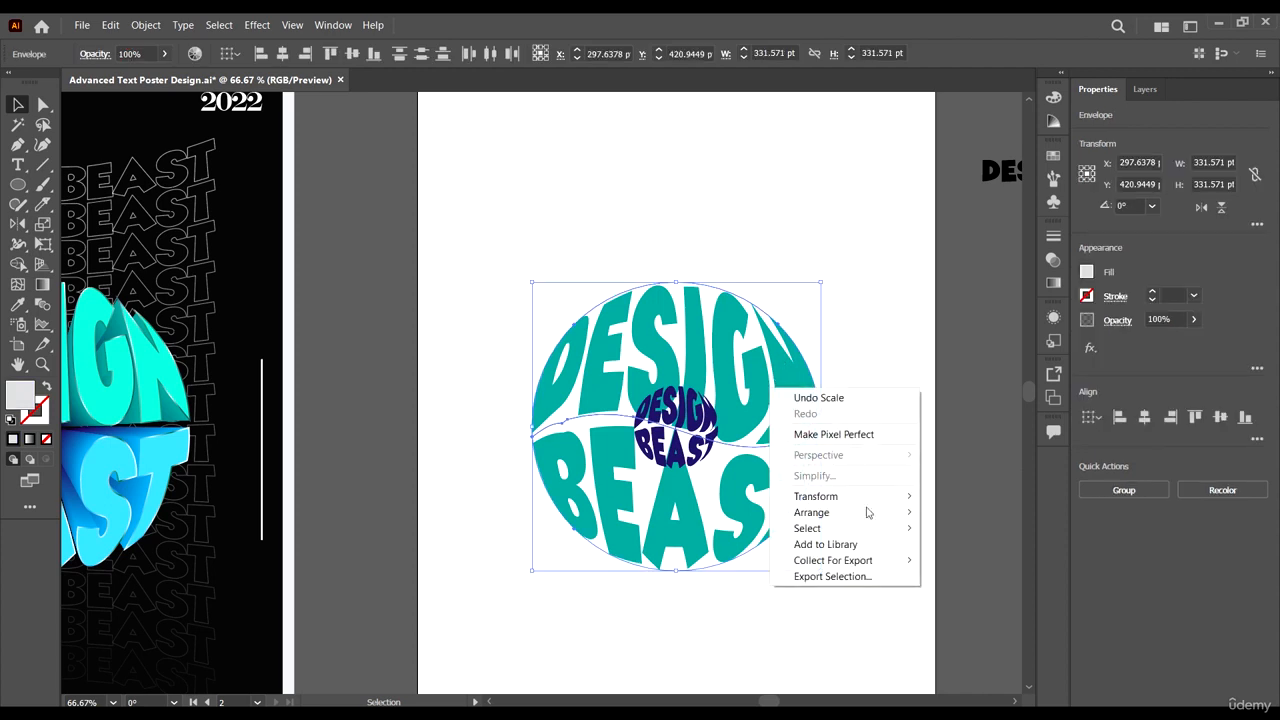
mouse_move(840, 513)
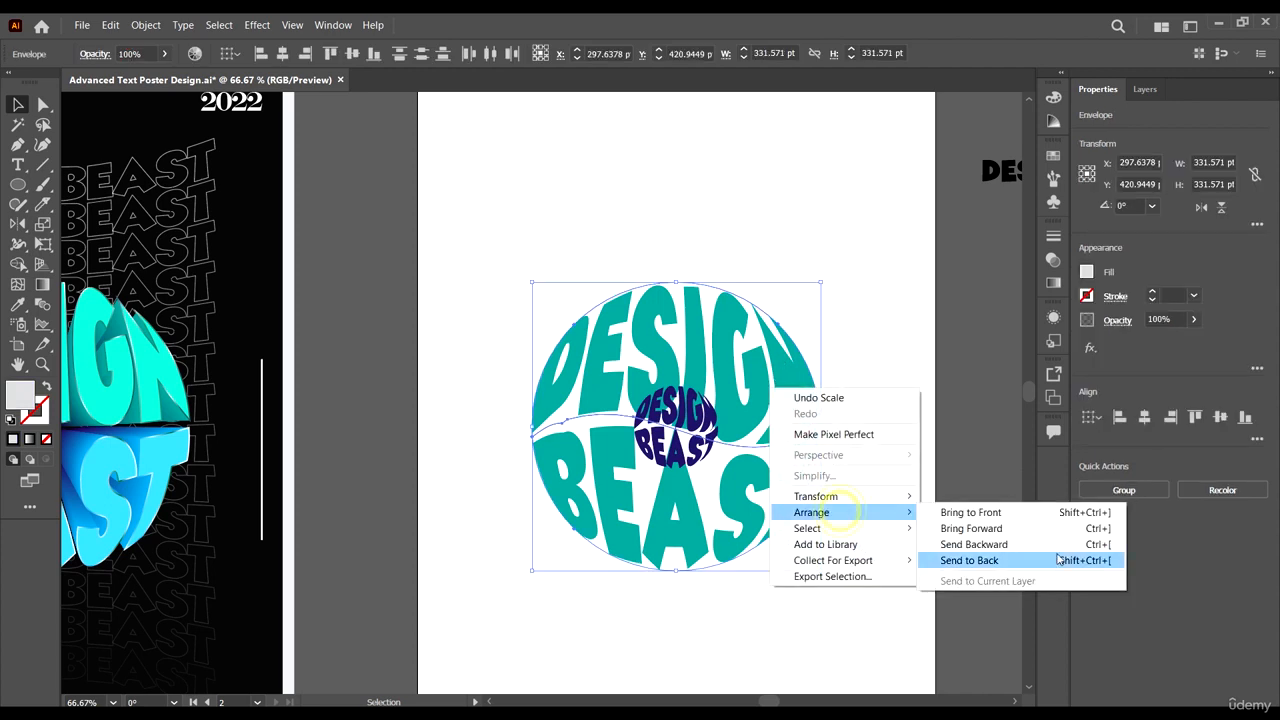
left_click(1014, 513)
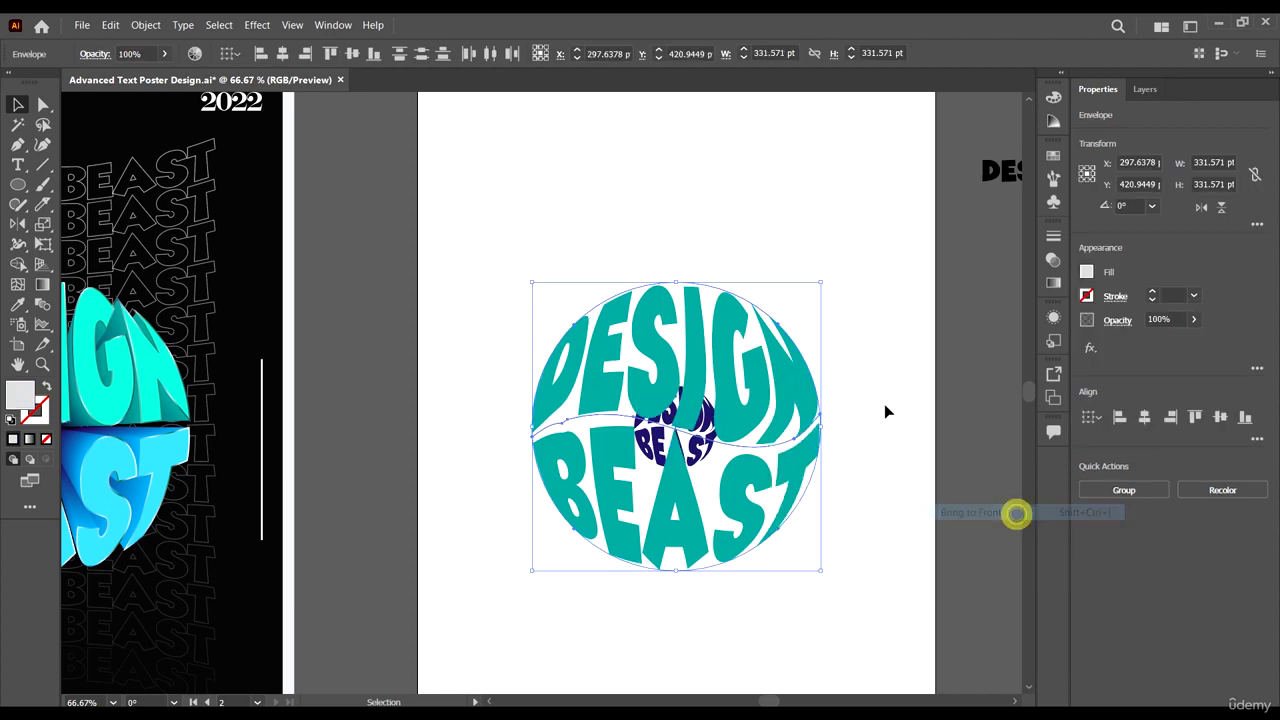
left_click(885, 405)
scroll(874, 333, "up", 1)
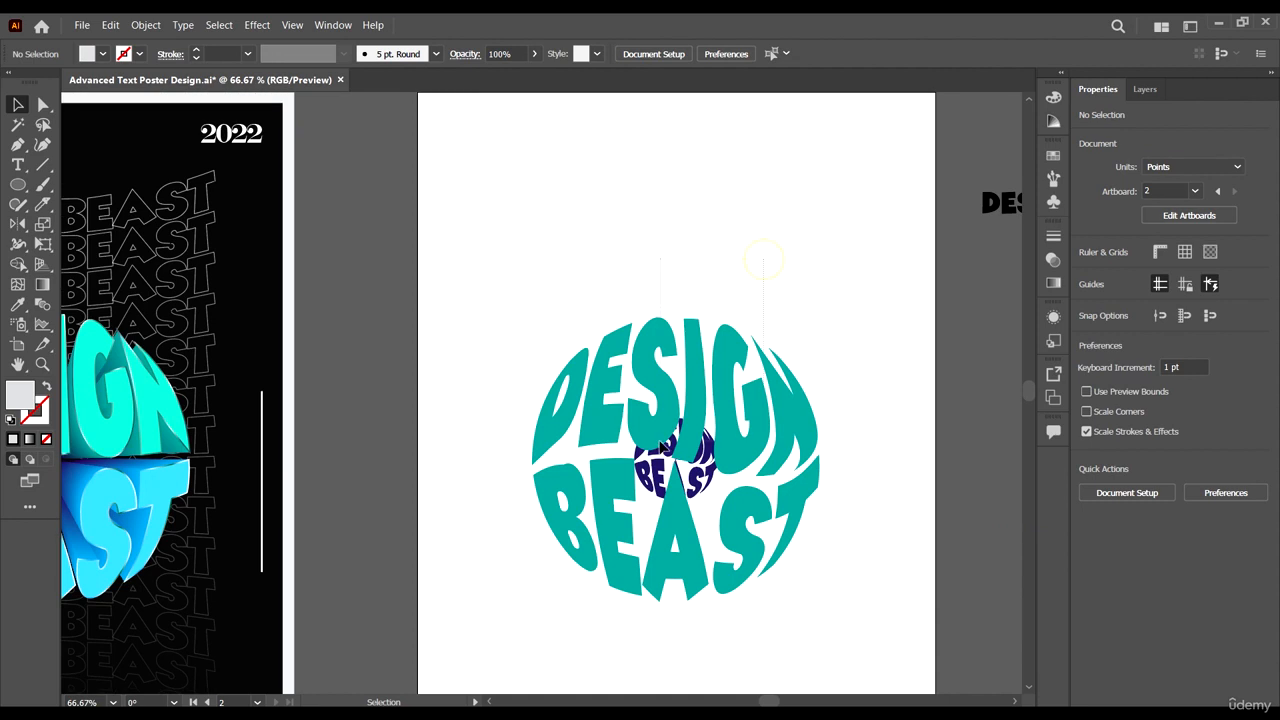
Make a blend between the large teal DESIGN and the small navy DESIGN.
left_click(660, 440)
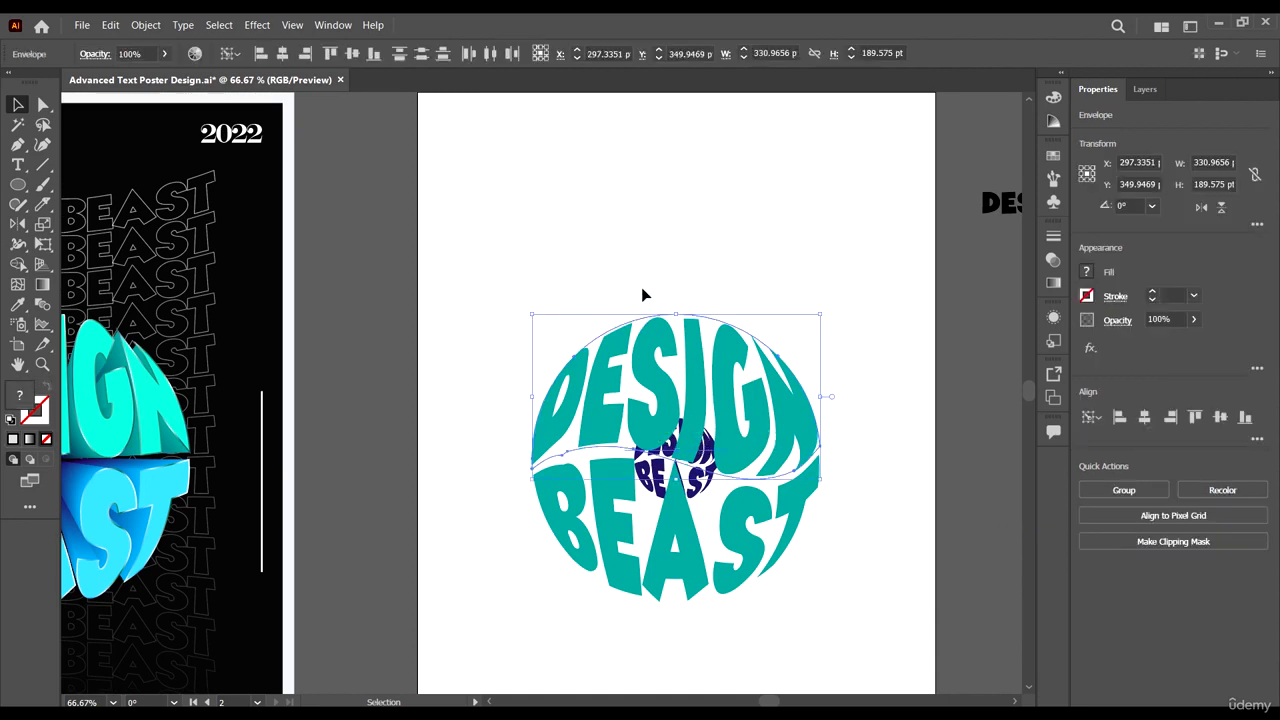
left_click(130, 26)
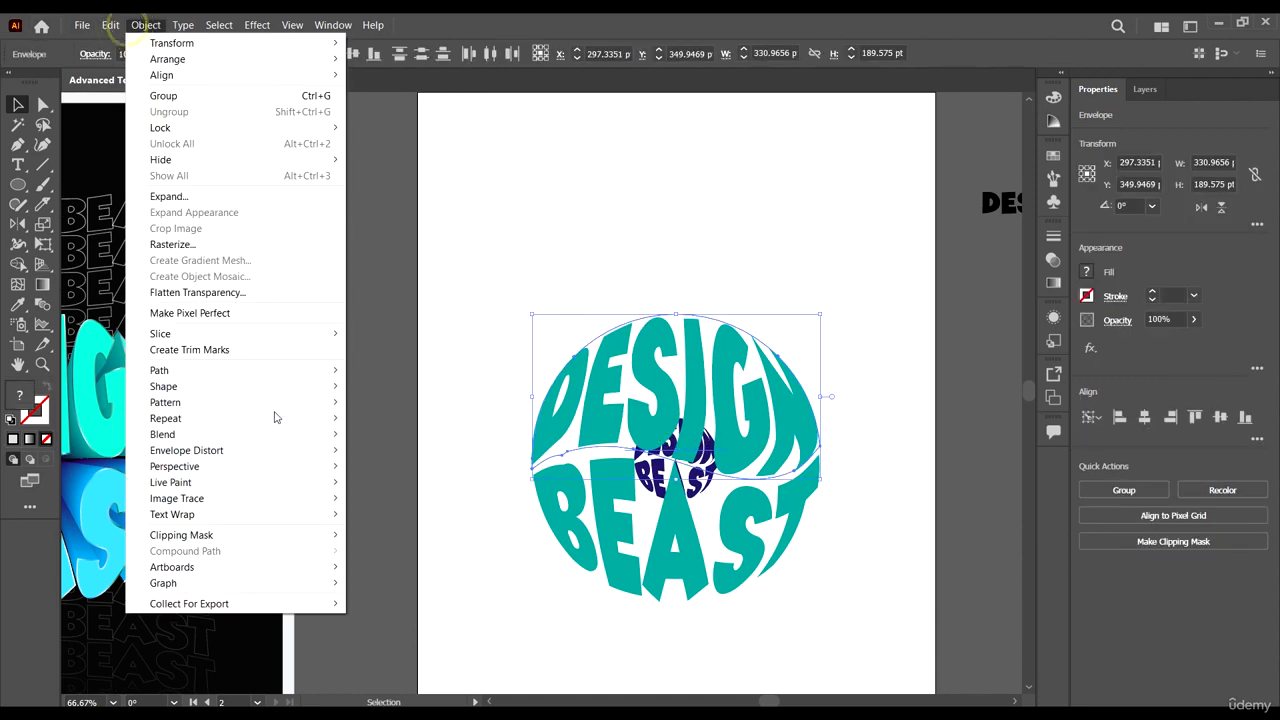
mouse_move(280, 434)
left_click(423, 436)
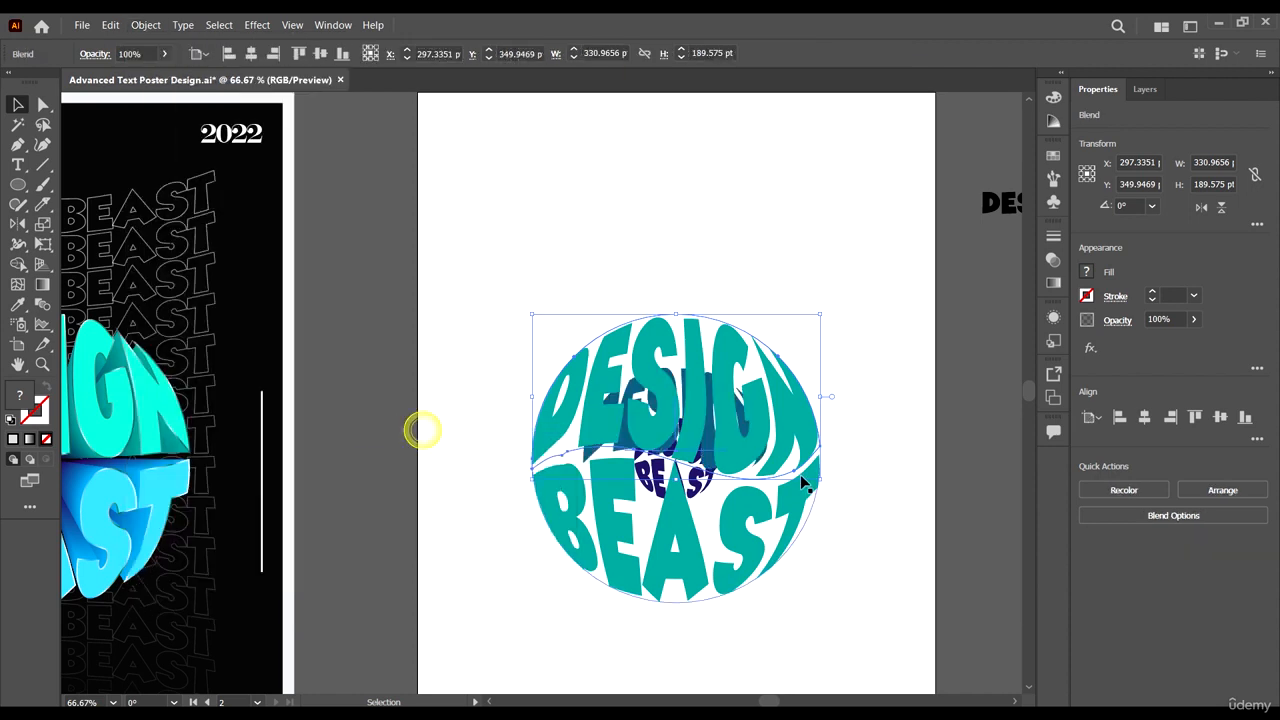
Set the DESIGN blend's spacing to 300 specified steps.
double_click(41, 308)
left_click(828, 196)
left_click(827, 233)
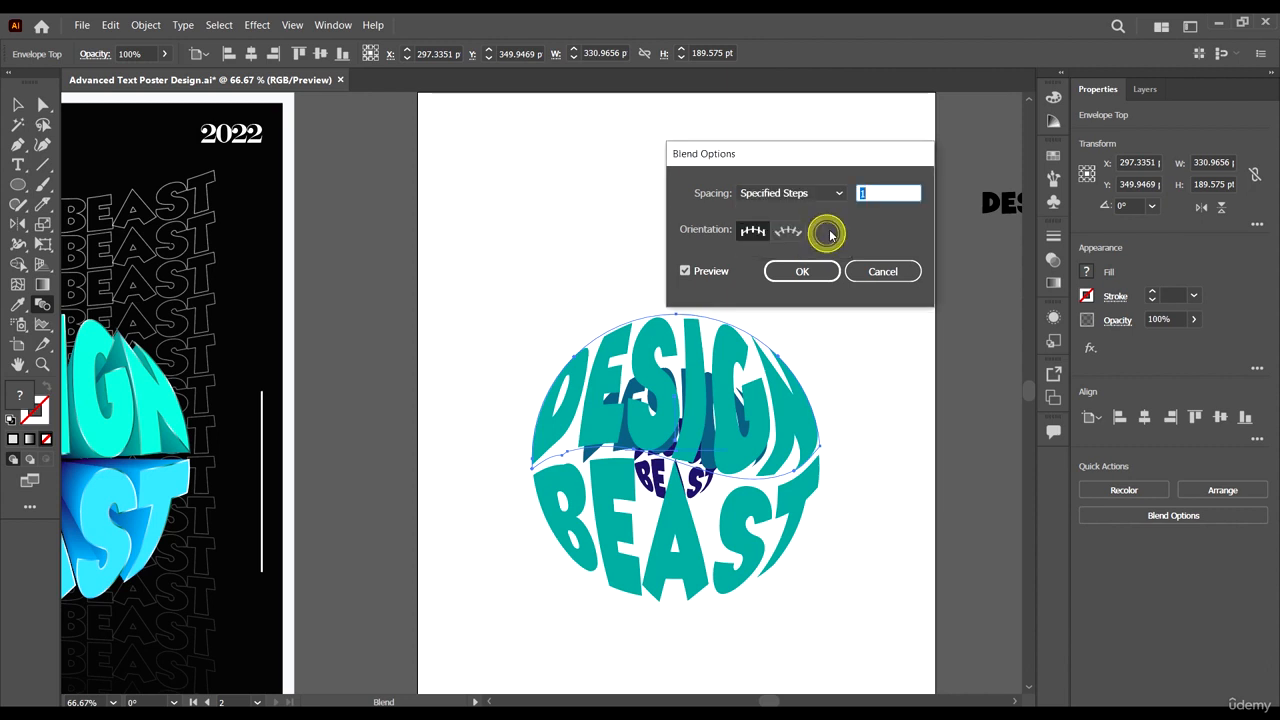
type("300")
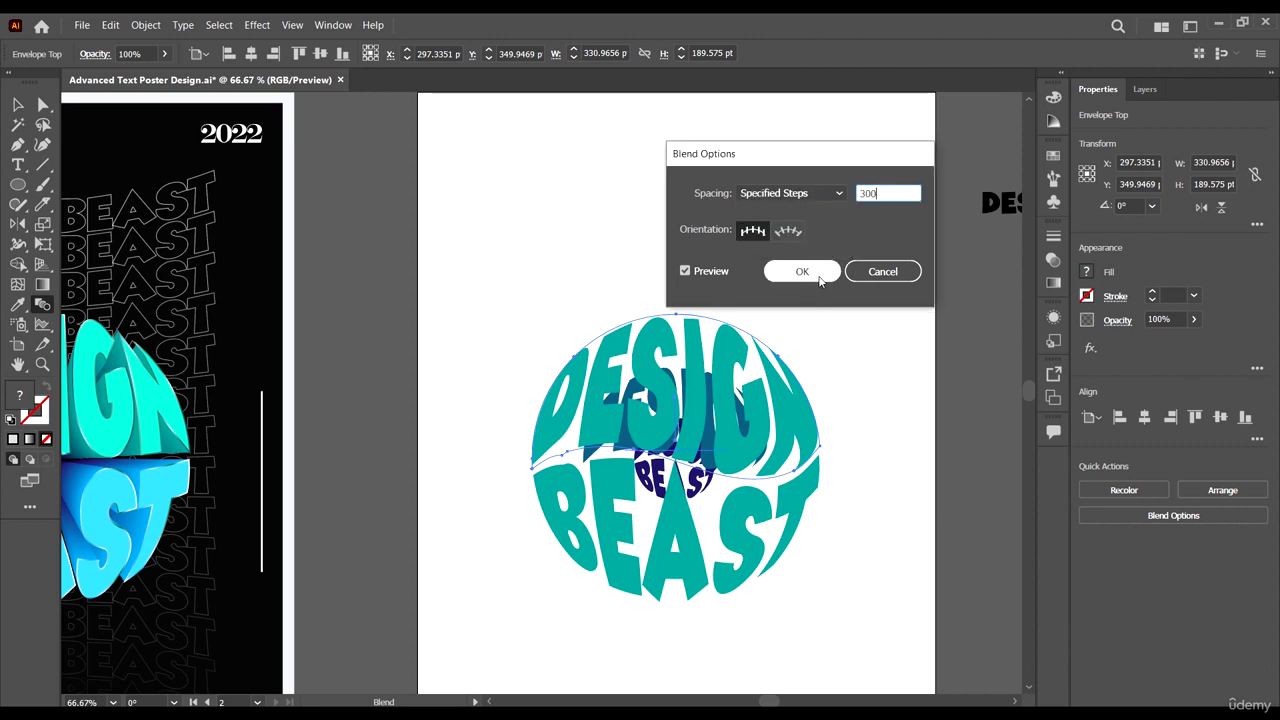
left_click(815, 272)
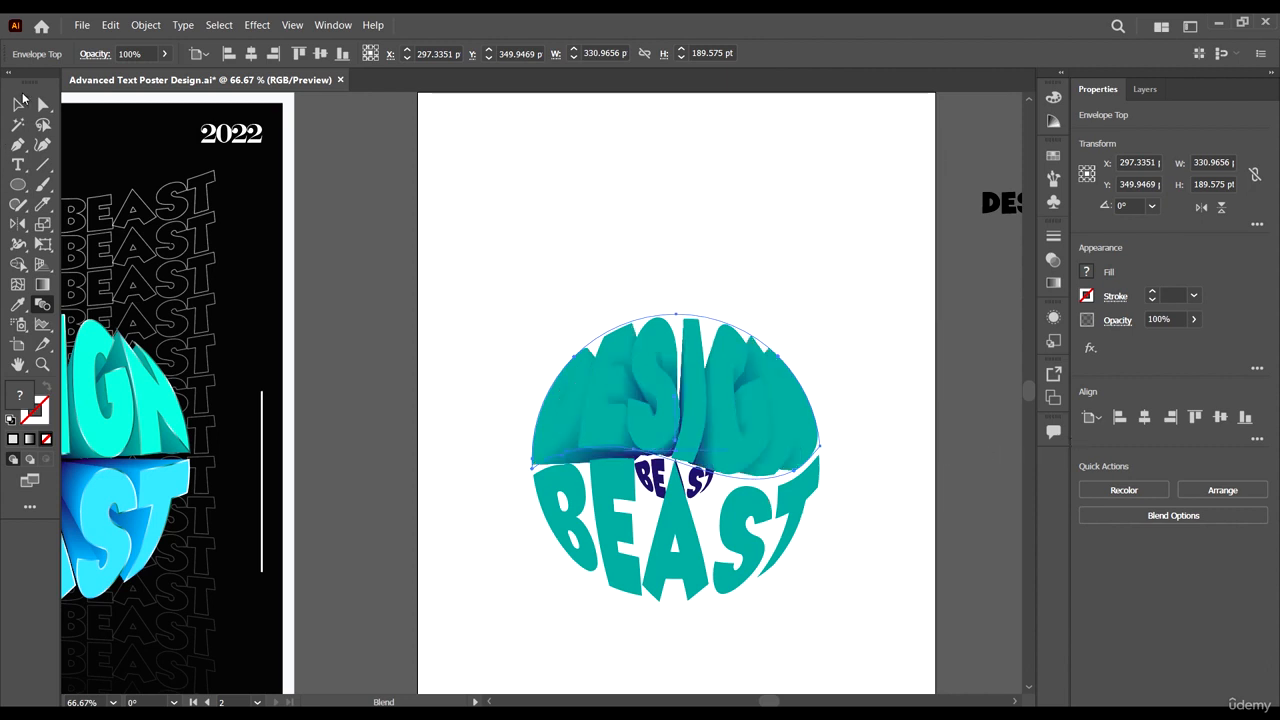
left_click(18, 104)
Make a blend between the large teal BEAST and the small navy BEAST.
scroll(697, 610, "down", 2)
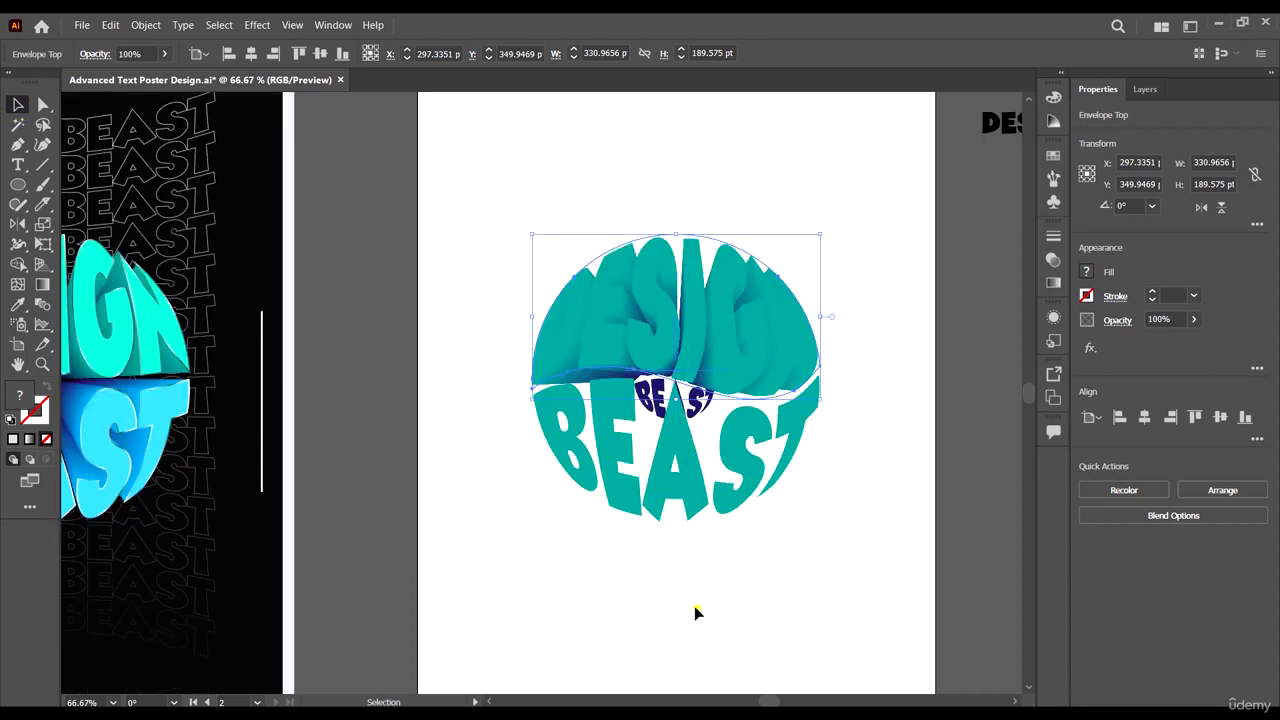
left_click(696, 608)
left_click(637, 408)
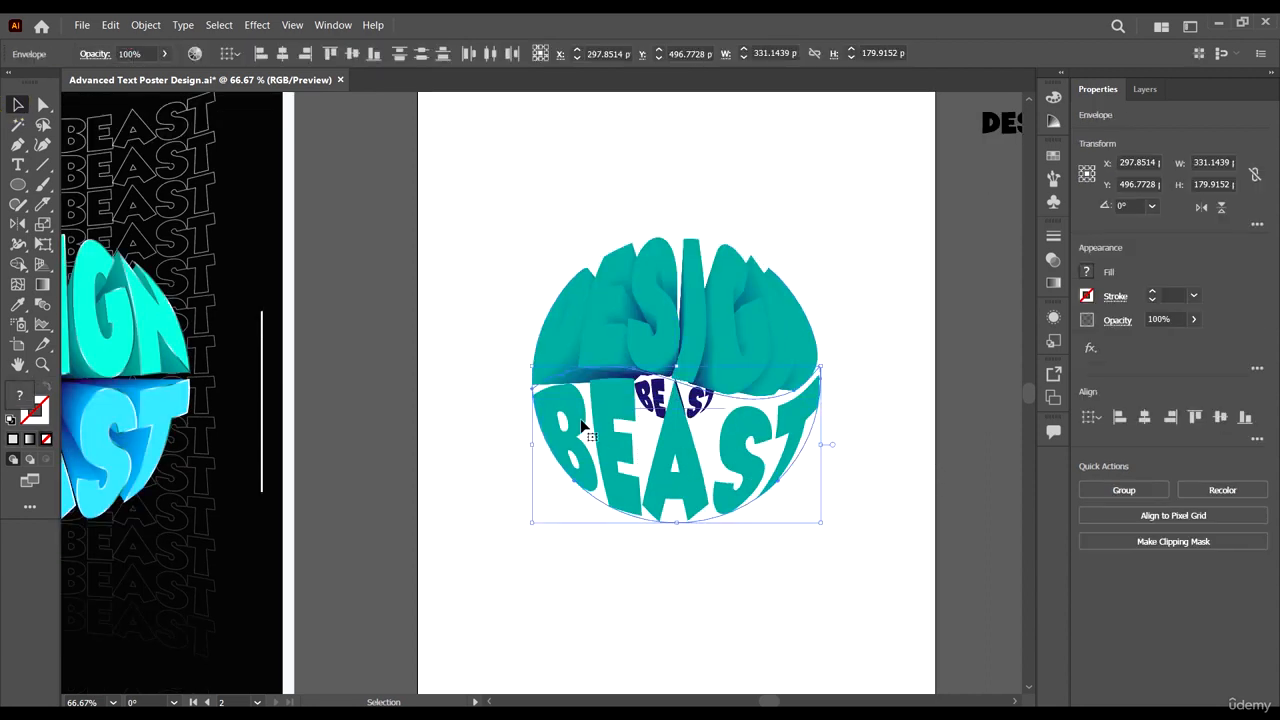
left_click(145, 25)
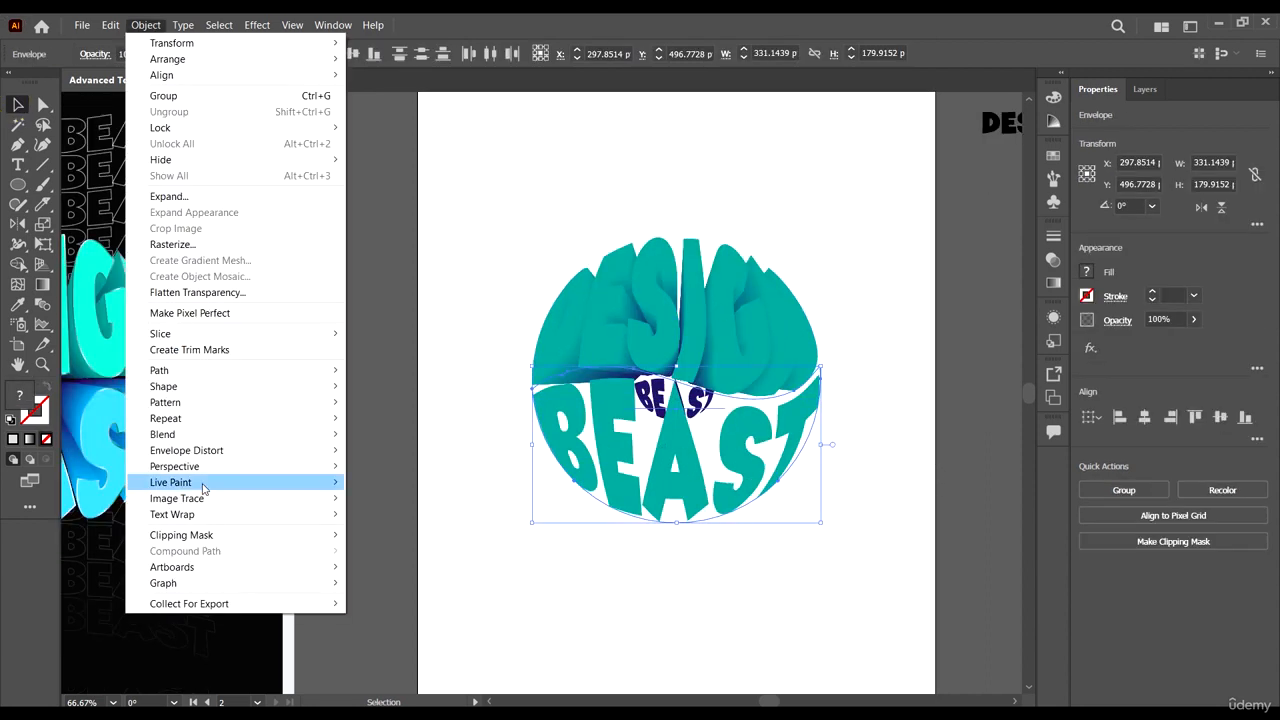
left_click(129, 431)
left_click(416, 434)
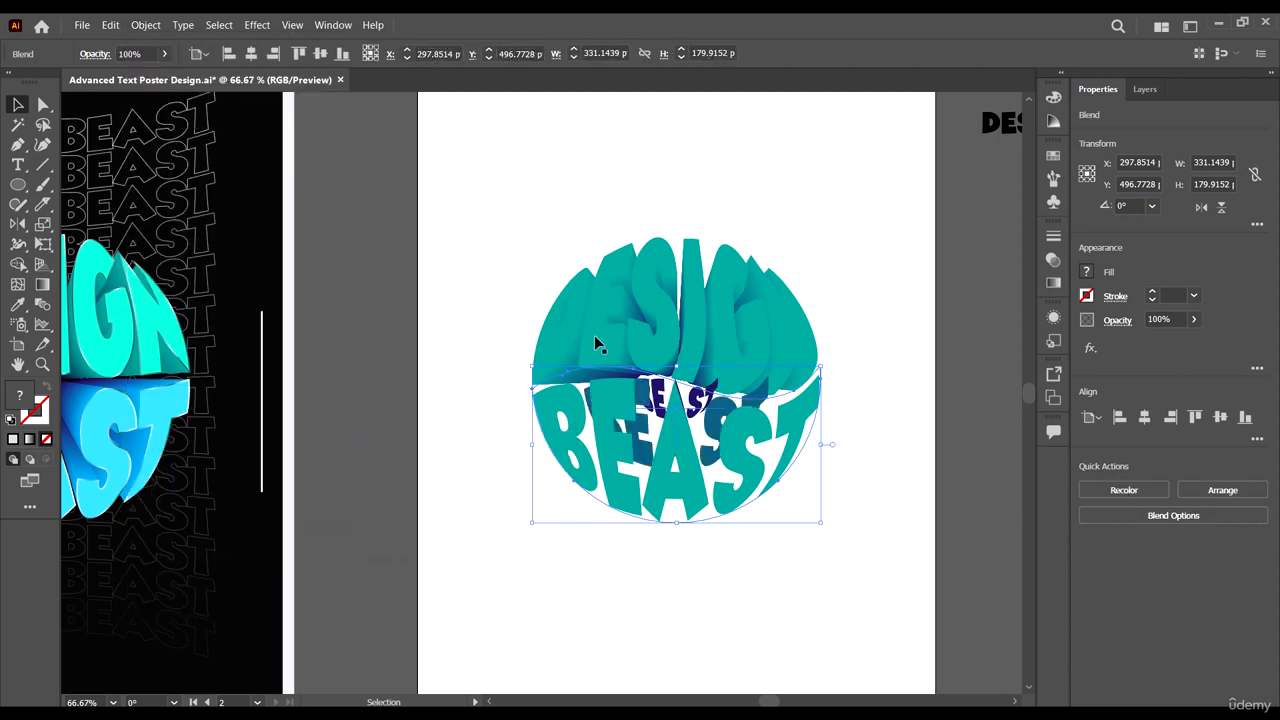
Set the BEAST blend's spacing to 300 specified steps.
double_click(43, 305)
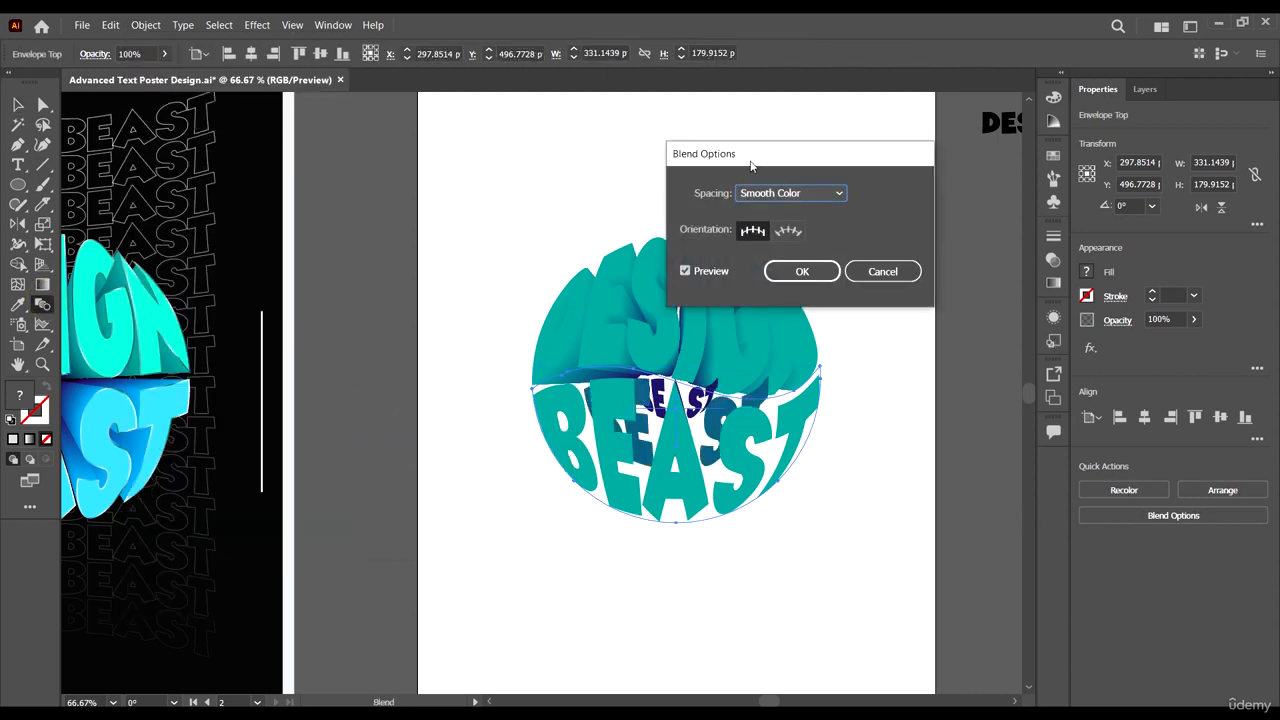
left_click(776, 192)
left_click(787, 230)
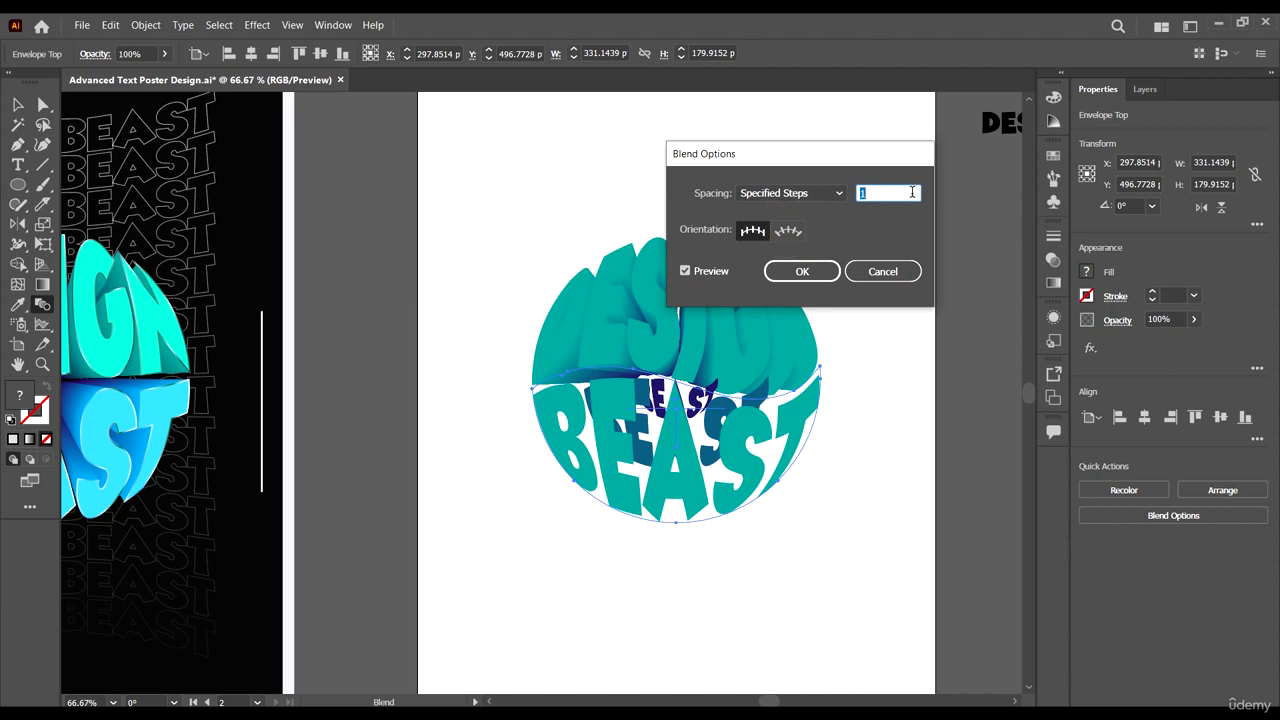
type("300")
left_click(823, 272)
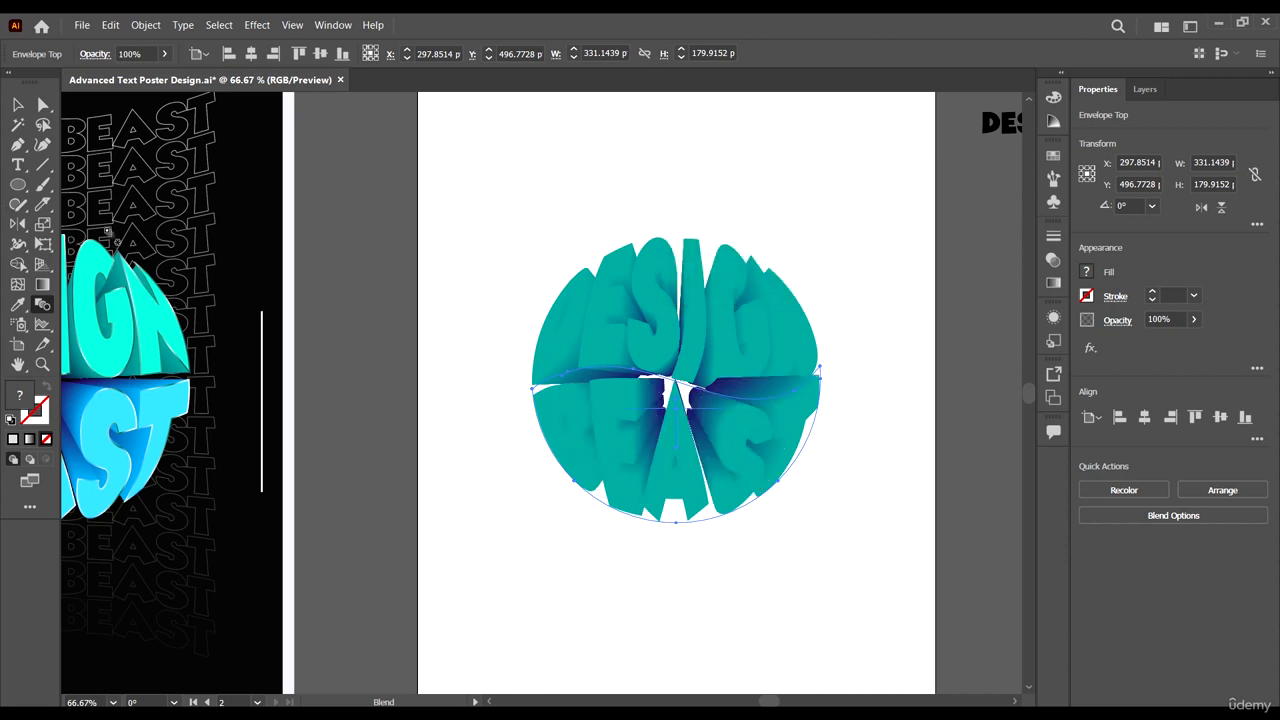
left_click(17, 104)
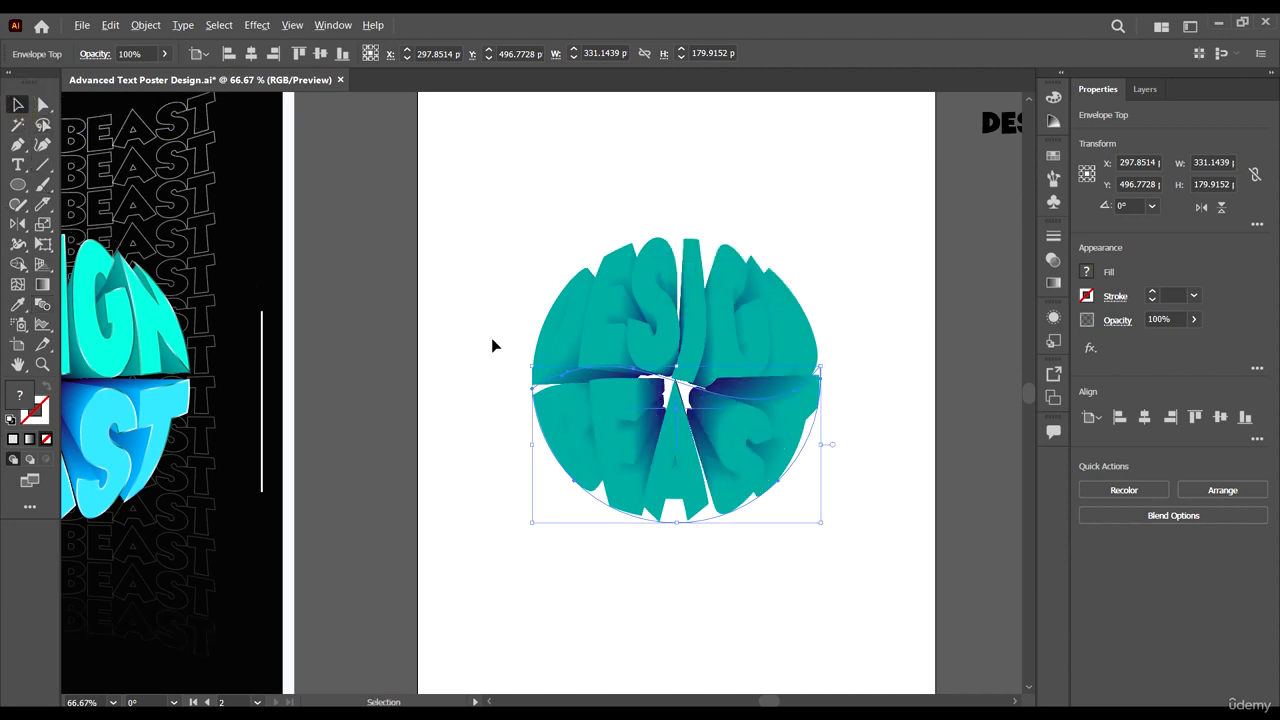
Duplicate the DESIGN and BEAST blends together, placing the copy about 394 pt to the right of the original sphere.
key("ctrl+minus")
key("ctrl+minus")
left_click(490, 492)
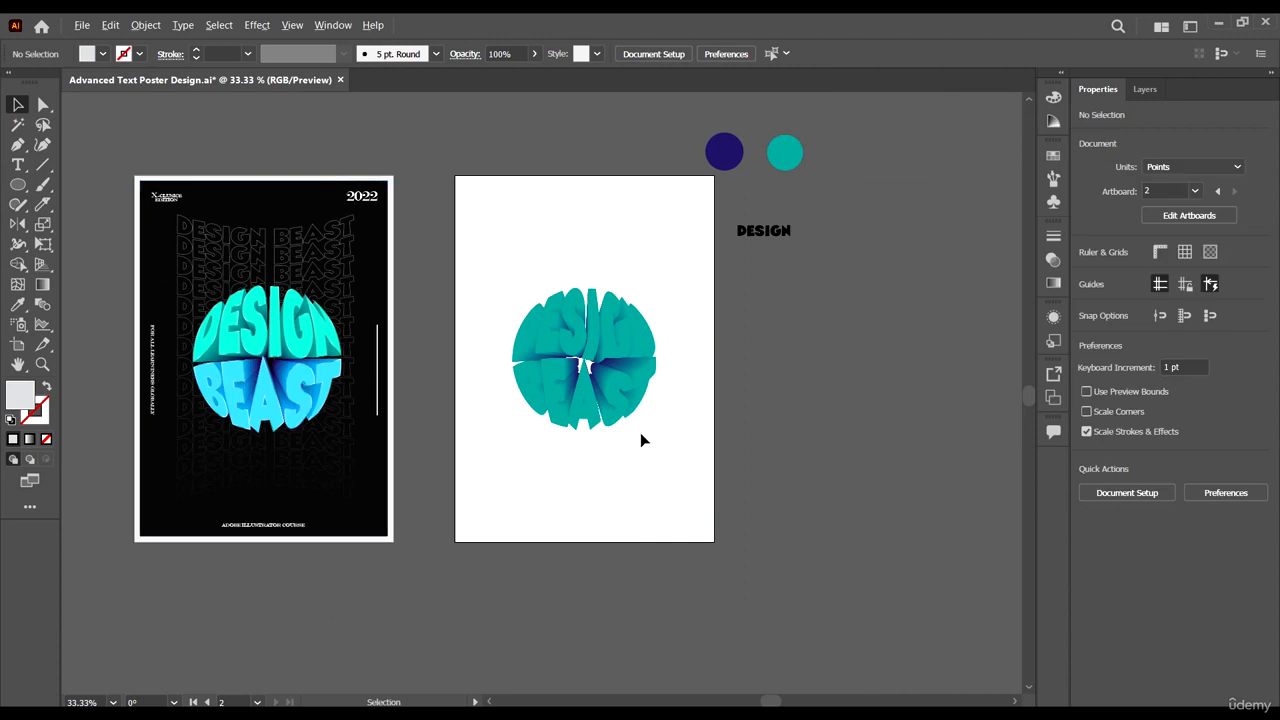
scroll(676, 375, "right", 3)
scroll(661, 342, "up", 1)
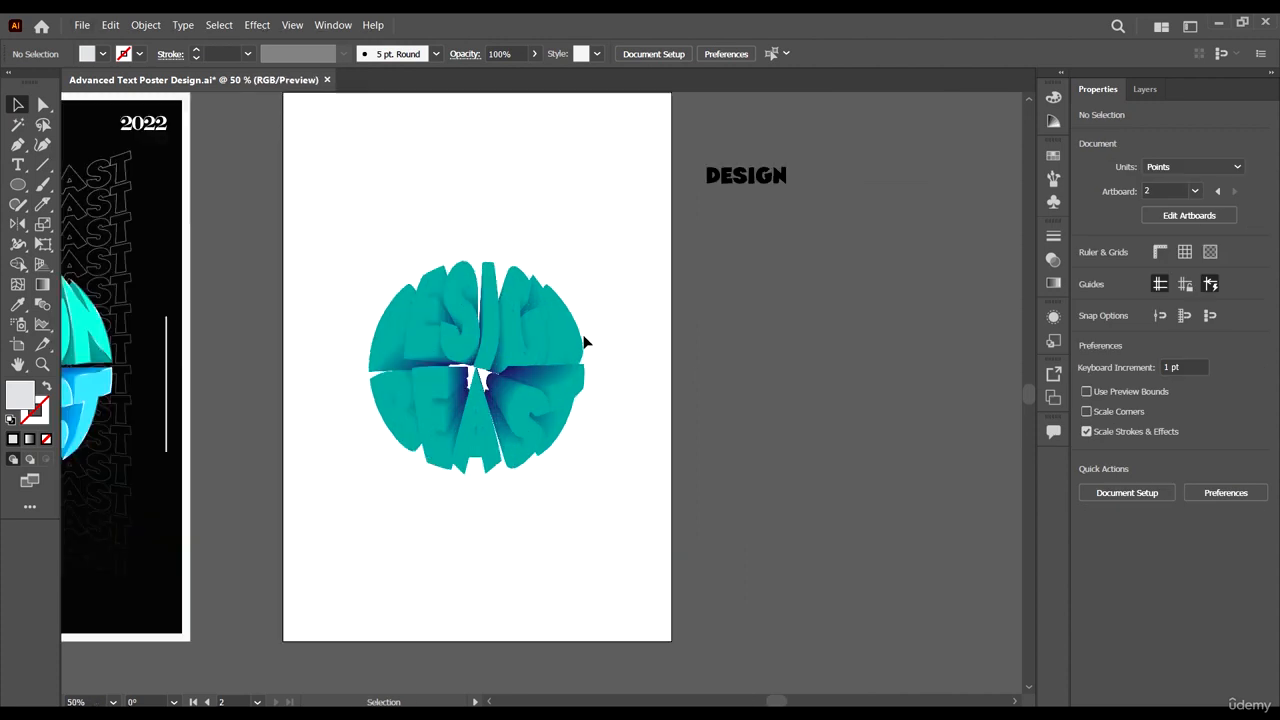
scroll(542, 298, "up", 1)
left_click(475, 347)
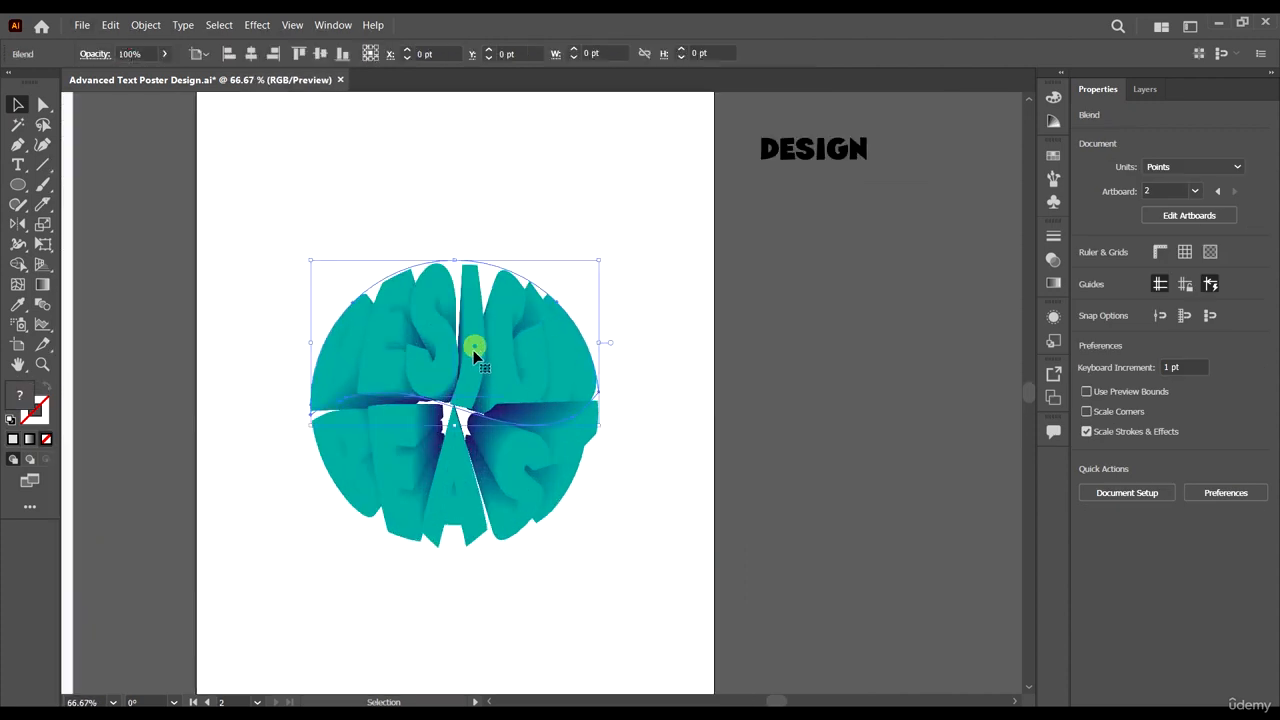
left_click(504, 494, "shift")
scroll(434, 344, "right", 4)
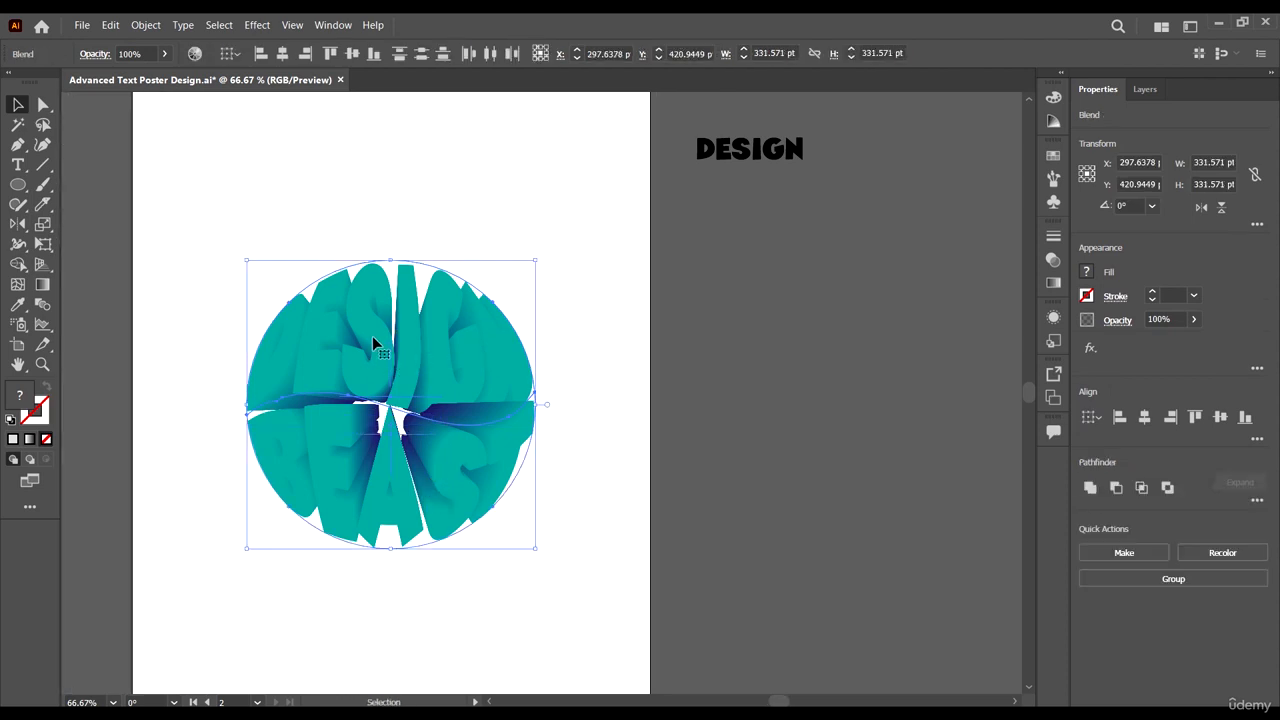
left_click_drag(424, 357, 768, 355)
left_click_drag(938, 517, 940, 514)
left_click(940, 514)
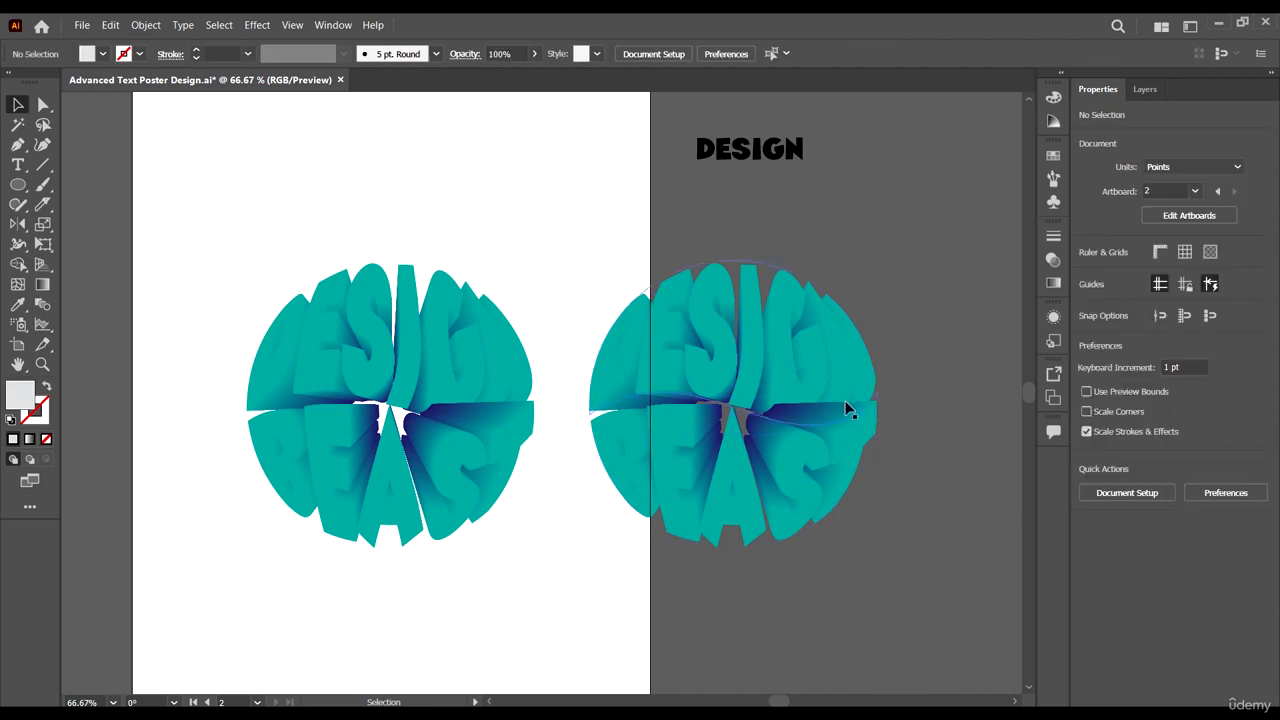
Release the DESIGN blend in the duplicated sphere.
left_click(800, 391)
right_click(799, 386)
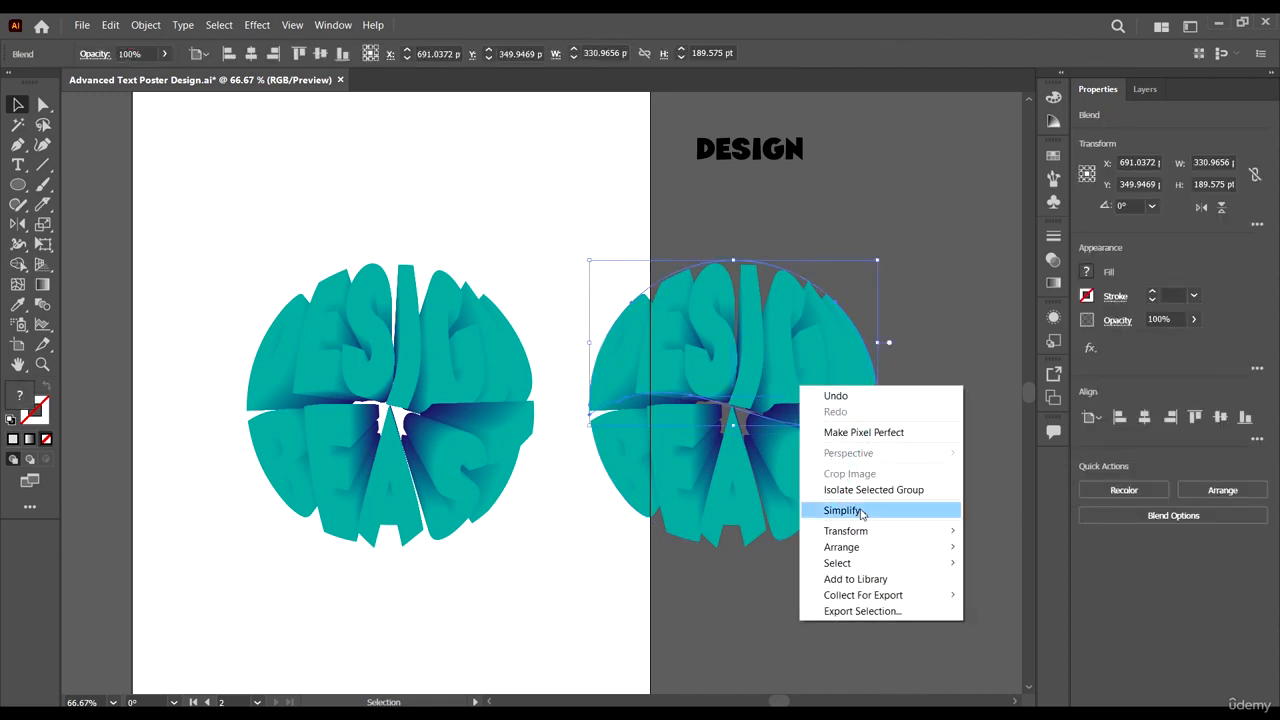
left_click(146, 25)
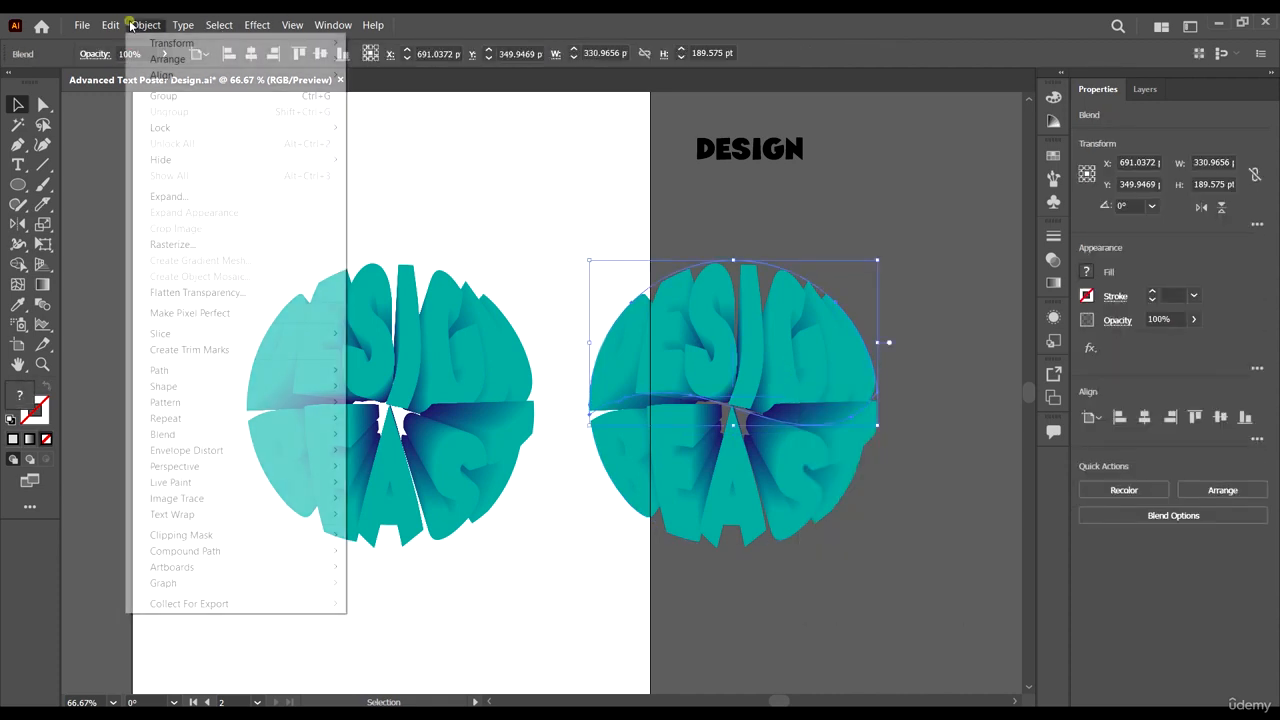
mouse_move(255, 434)
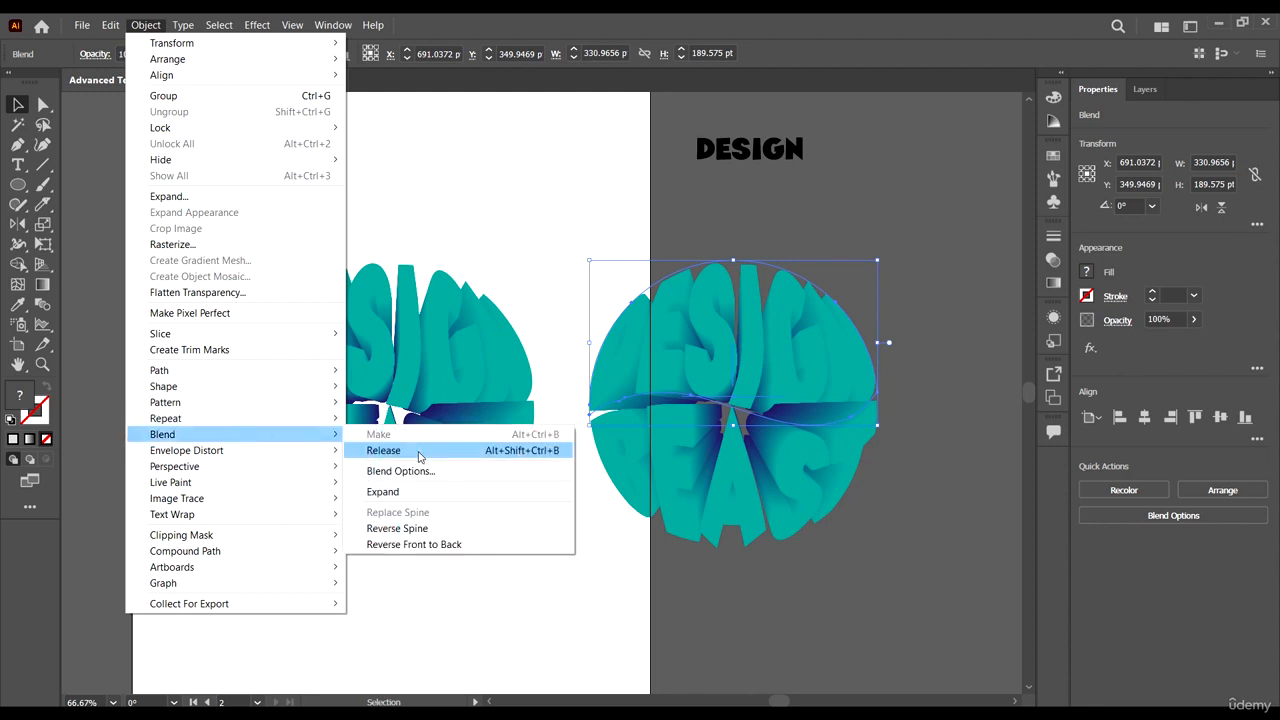
left_click(418, 450)
left_click(851, 543)
Release the BEAST blend in the duplicated sphere.
left_click(789, 479)
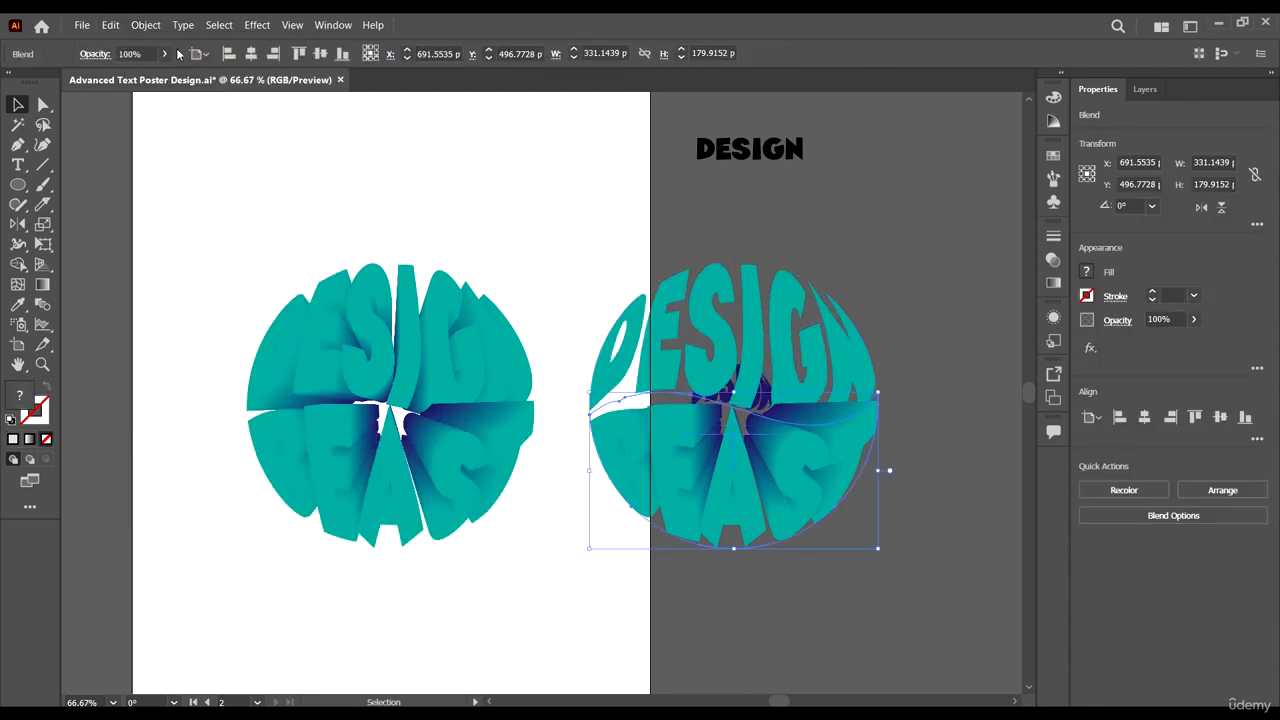
left_click(148, 25)
mouse_move(250, 436)
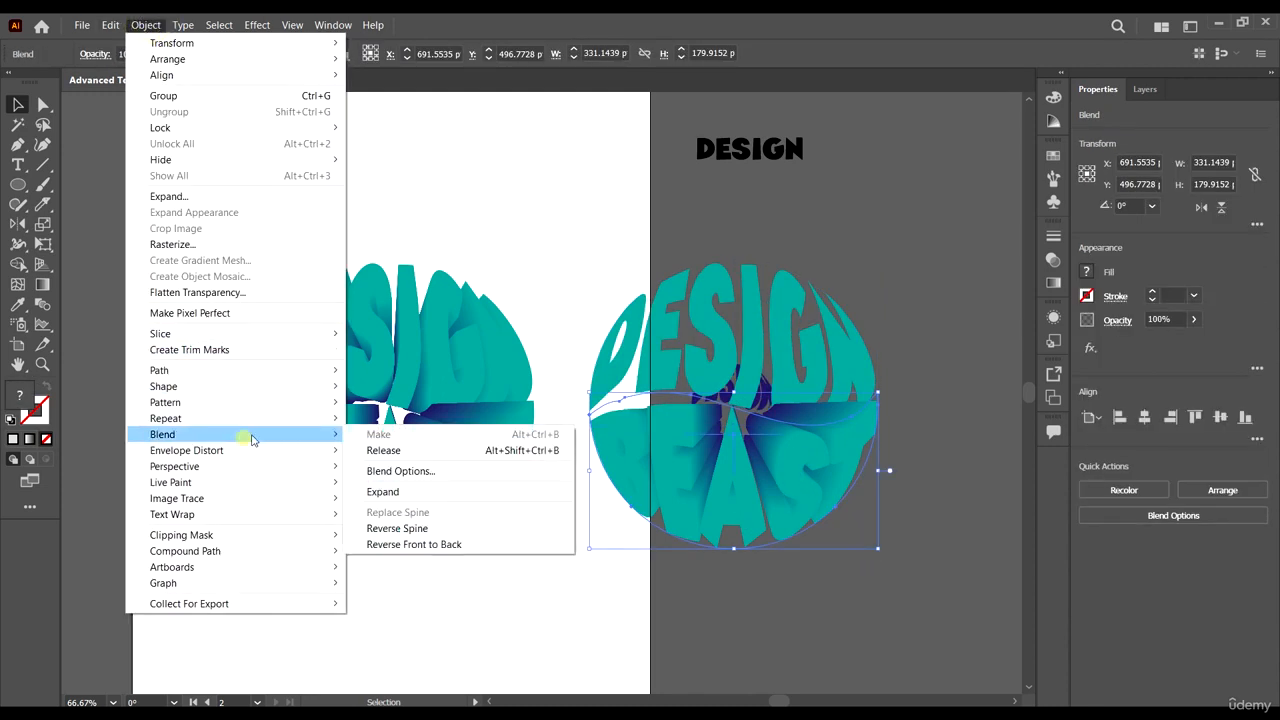
left_click(413, 452)
left_click(943, 543)
Delete the small navy DESIGN and BEAST text from the duplicated sphere, keeping only the large teal text.
left_click(868, 518)
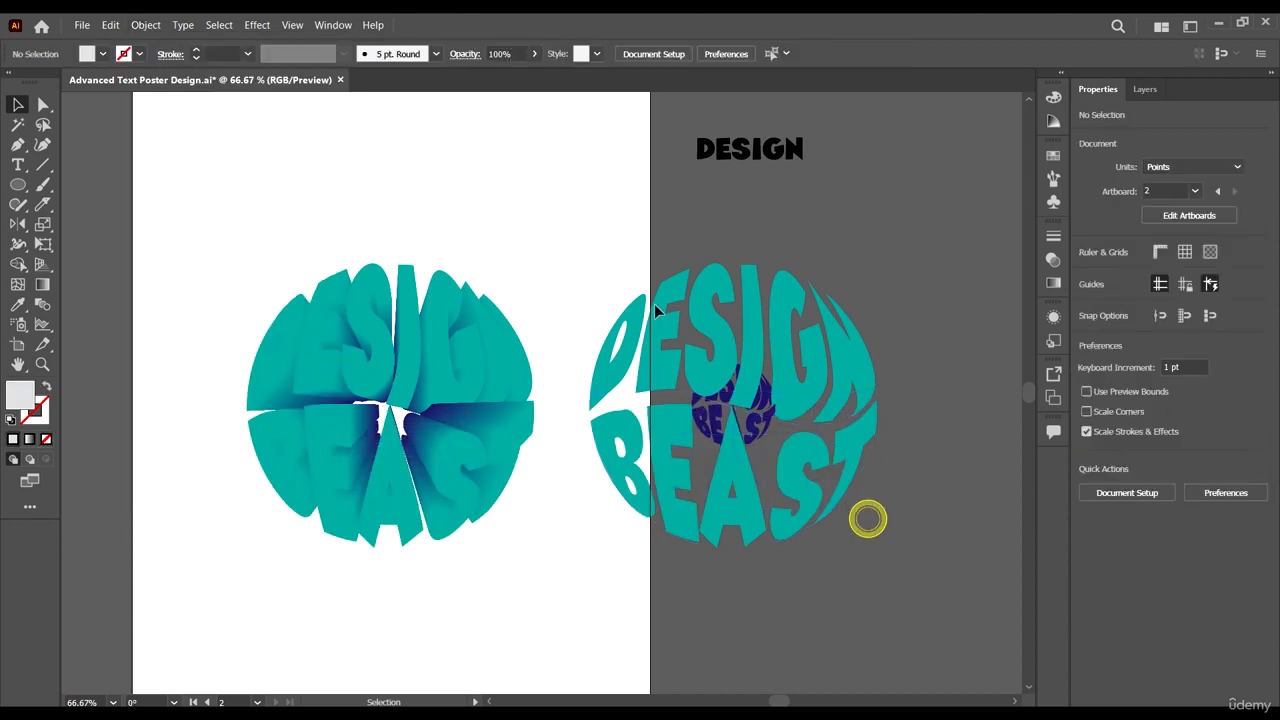
left_click(659, 303)
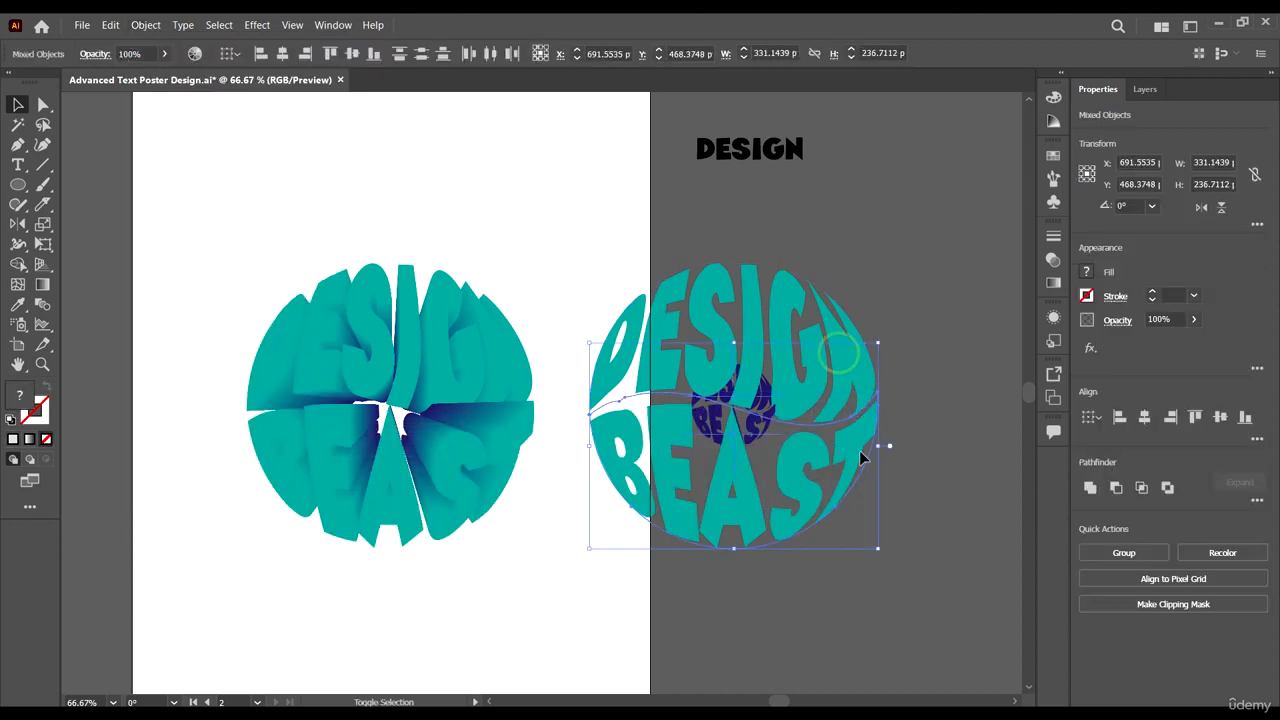
left_click(857, 436)
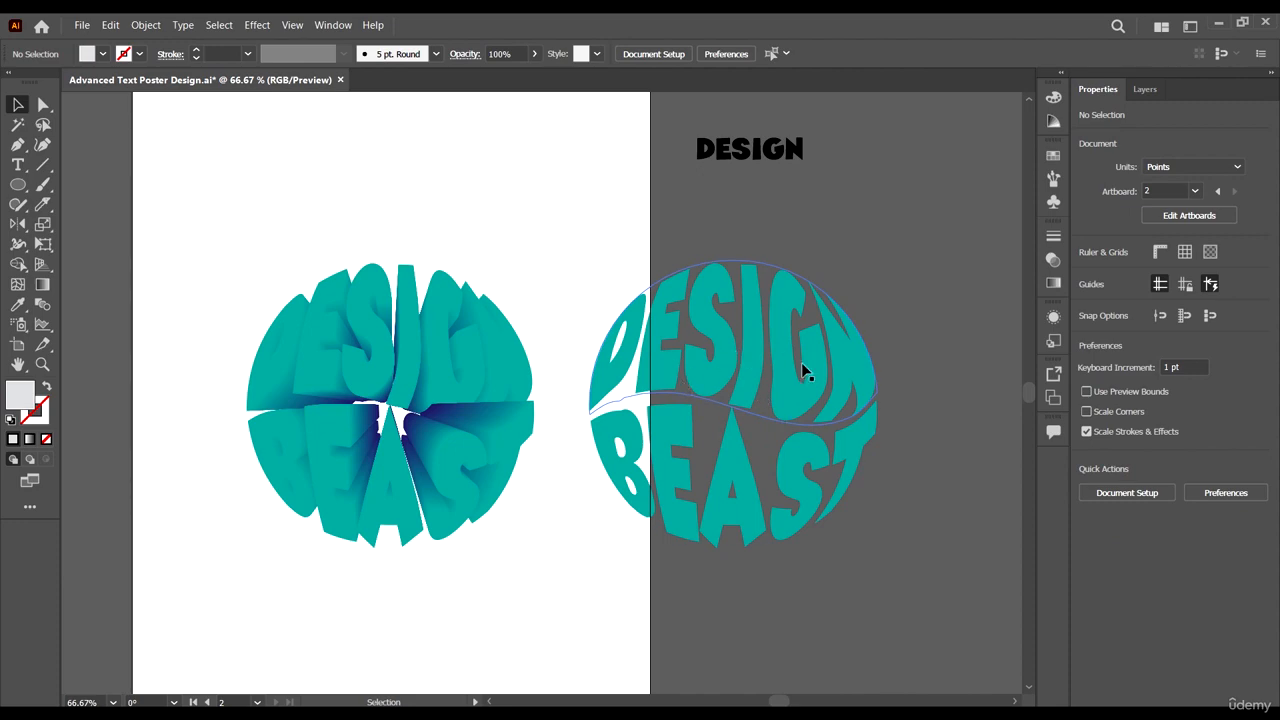
Pull the front BEAST text down and the front DESIGN text up, away from their extrusions in the finished reference poster.
scroll(892, 476, "down", 2)
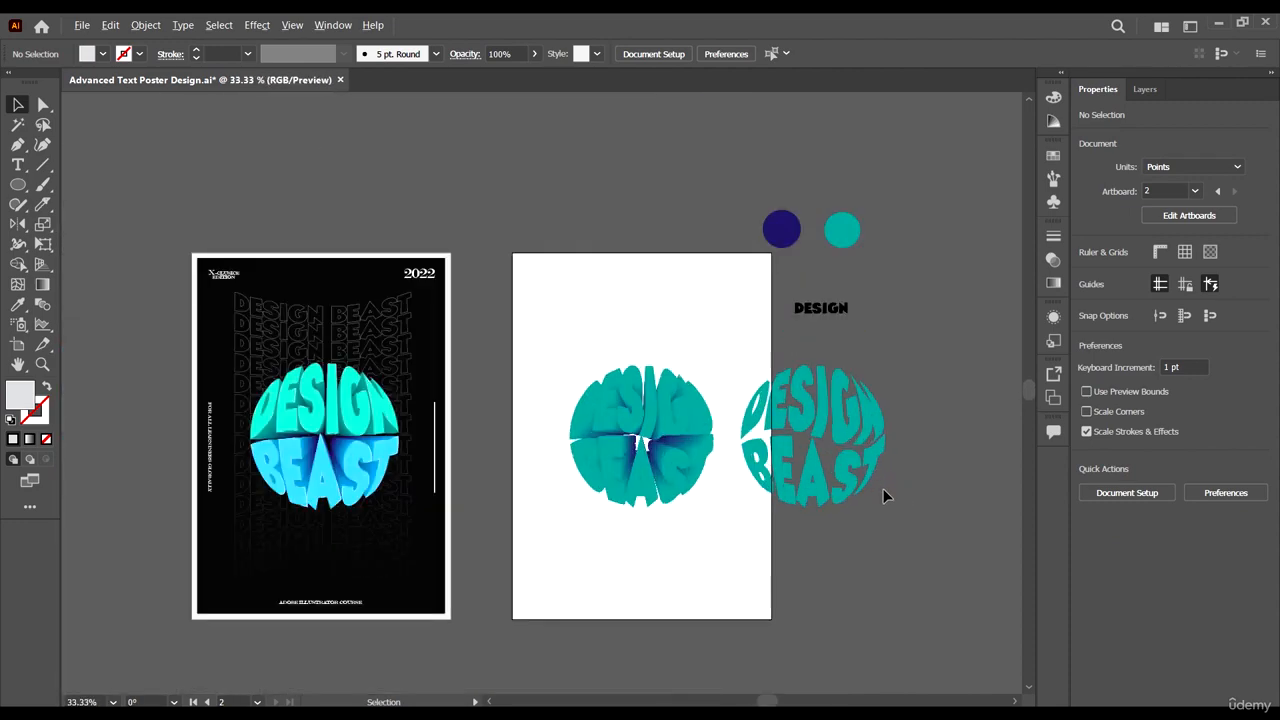
scroll(841, 467, "up", 1)
scroll(887, 523, "down", 1)
scroll(484, 531, "left", 1)
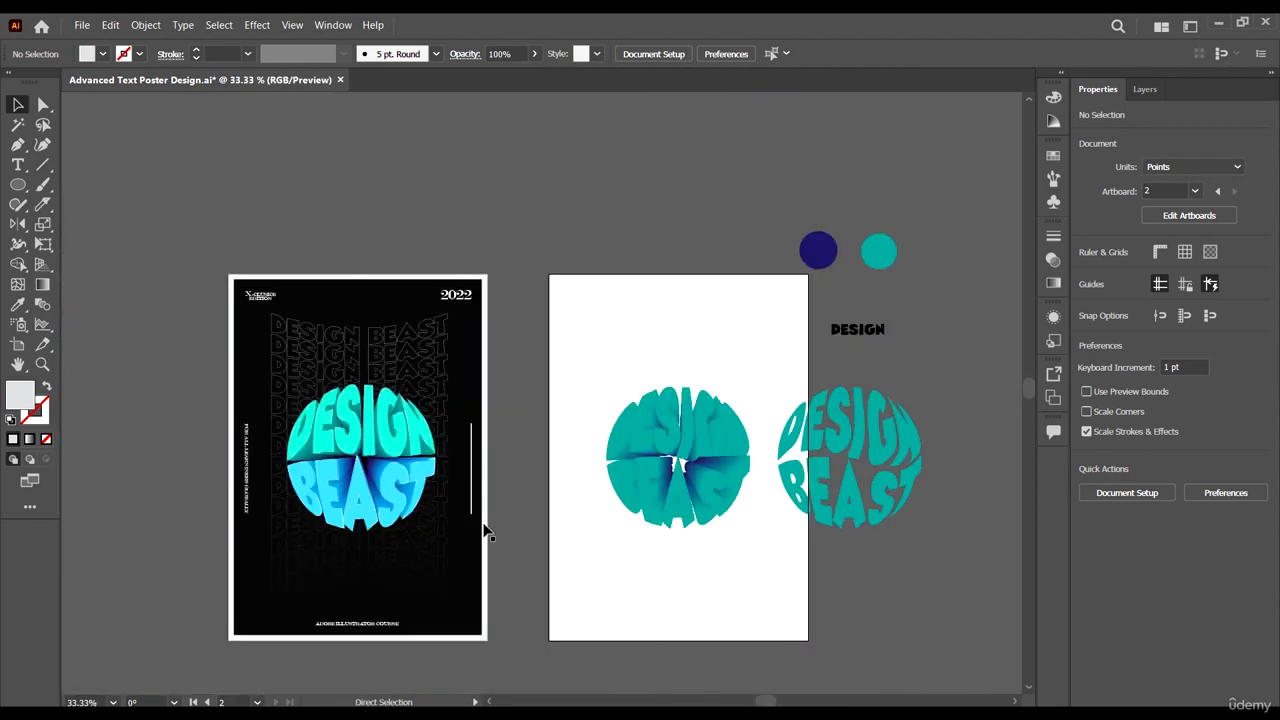
scroll(443, 584, "up", 2)
left_click_drag(400, 409, 380, 508)
left_click_drag(394, 314, 383, 245)
scroll(318, 372, "down", 2)
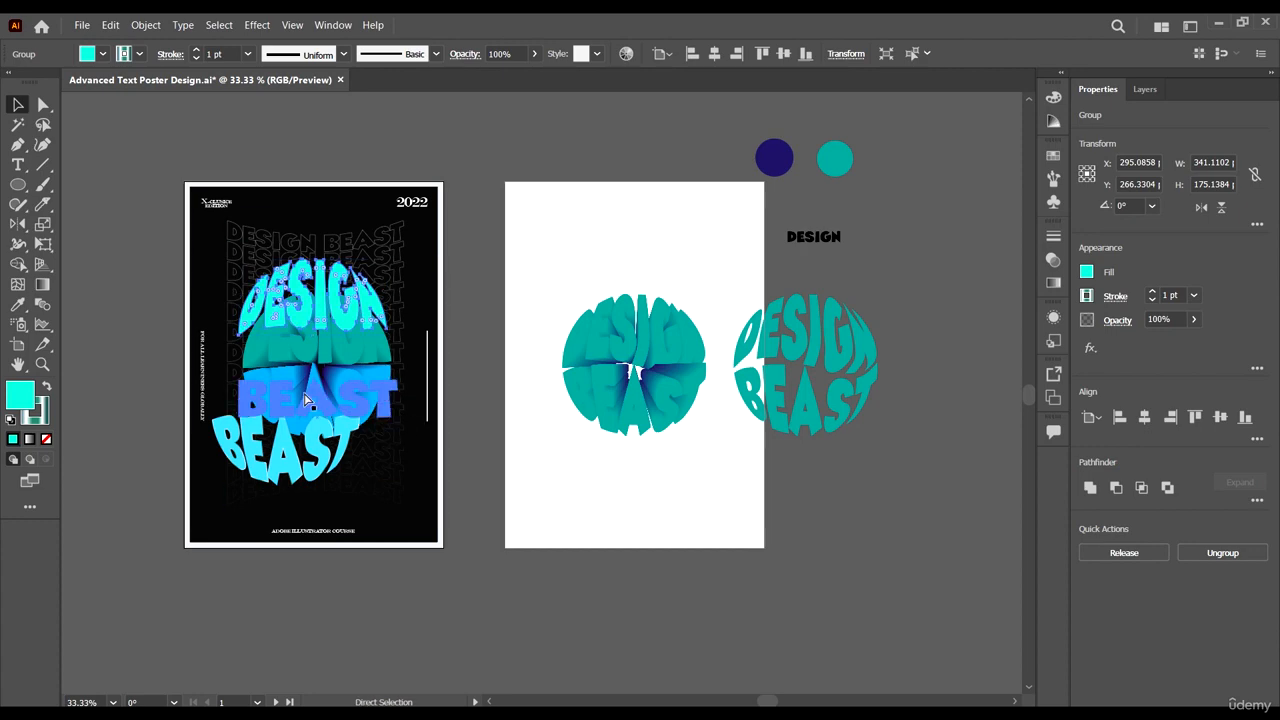
key("v")
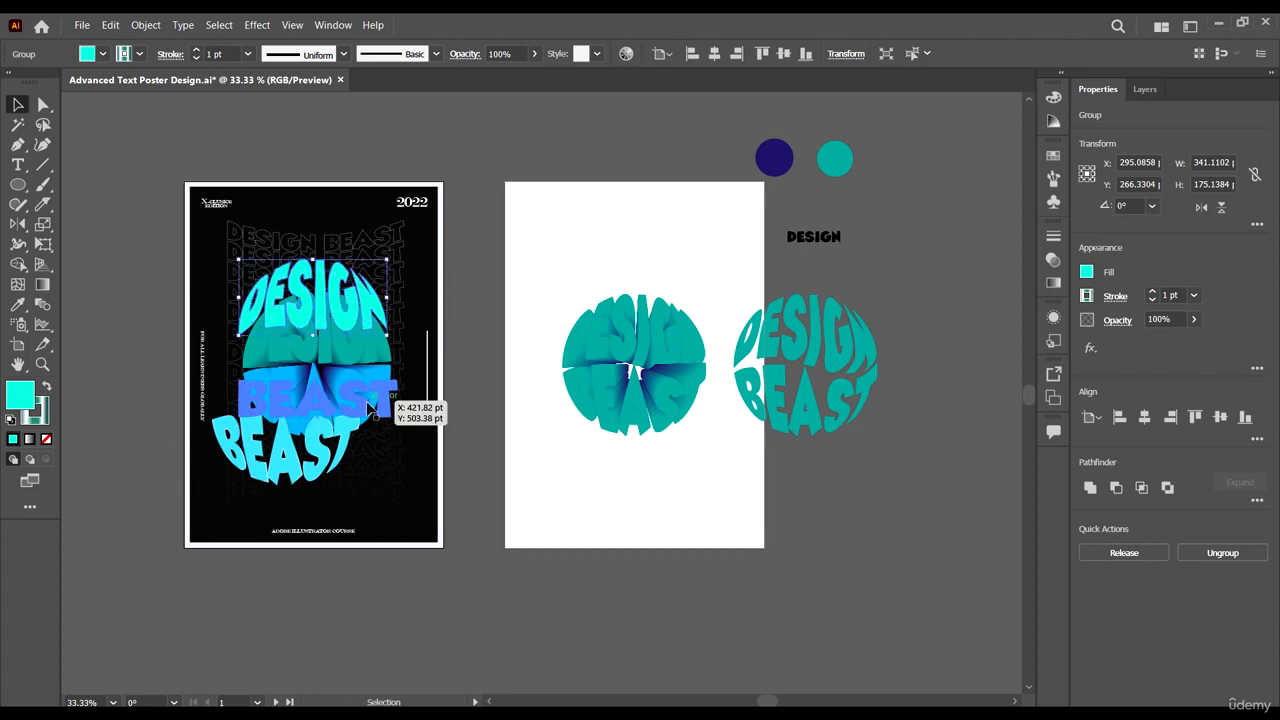
Undo both text moves in the reference poster and clear the selection.
scroll(326, 392, "up", 2)
scroll(240, 414, "down", 1)
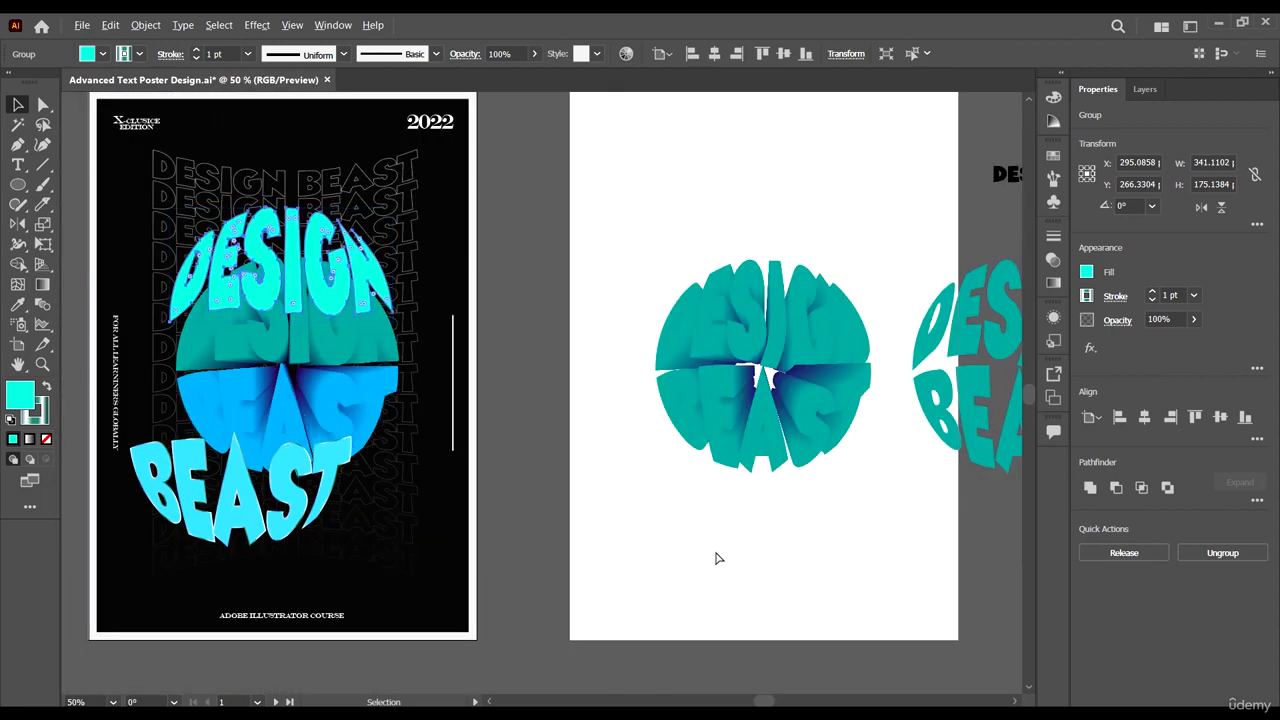
key("ctrl+z")
key("ctrl+z")
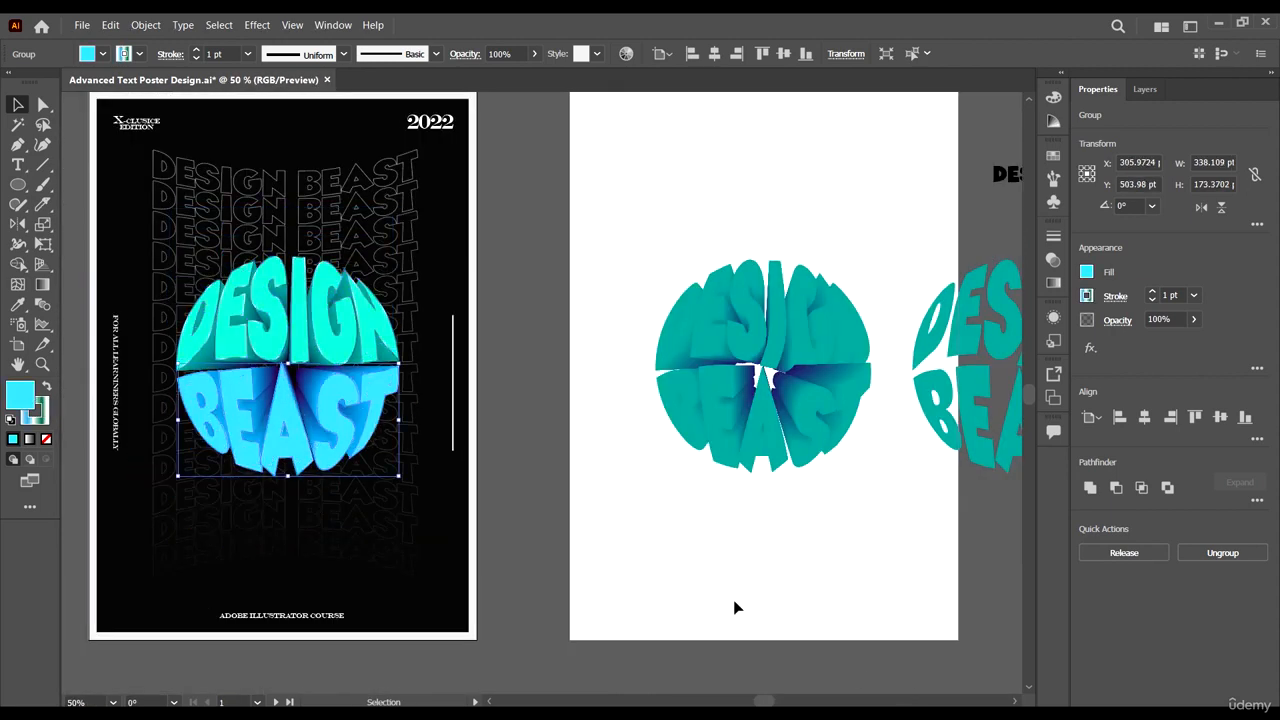
left_click(734, 601)
Isolate the BEAST blend in the extruded sphere and recolor its large teal text to blue #005EA5.
scroll(745, 593, "right", 2)
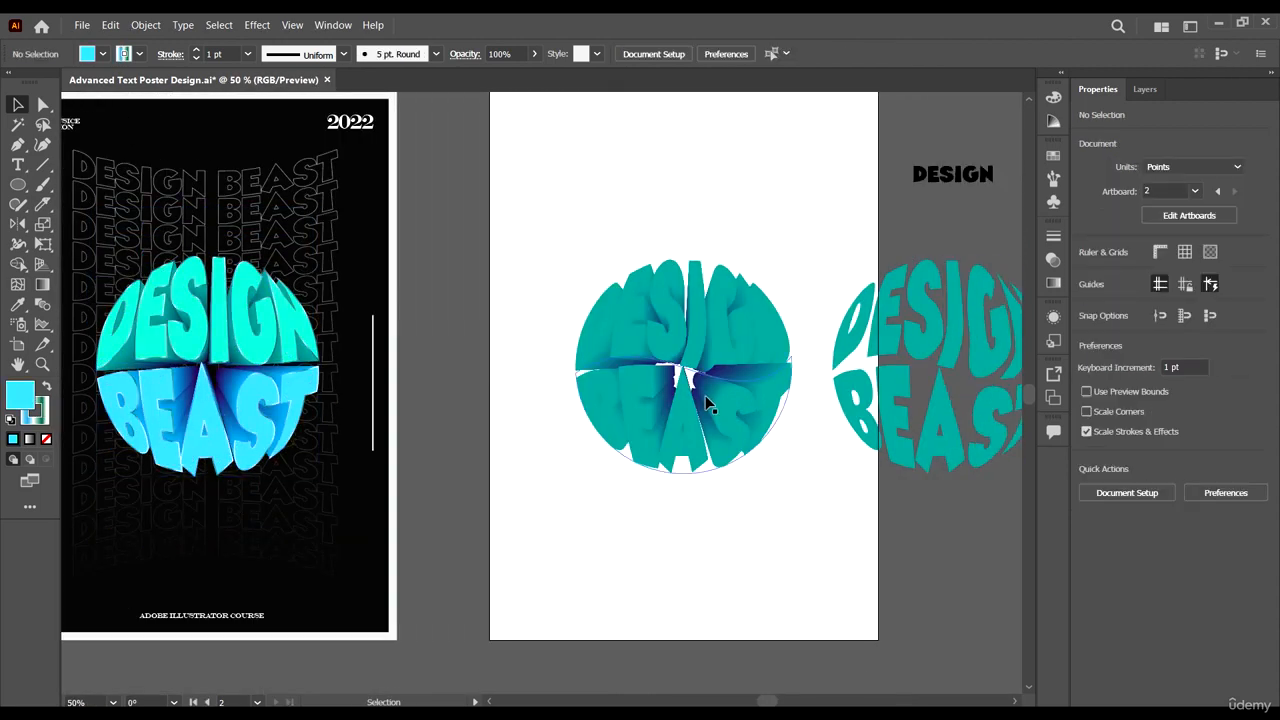
scroll(727, 403, "up", 2)
double_click(727, 403)
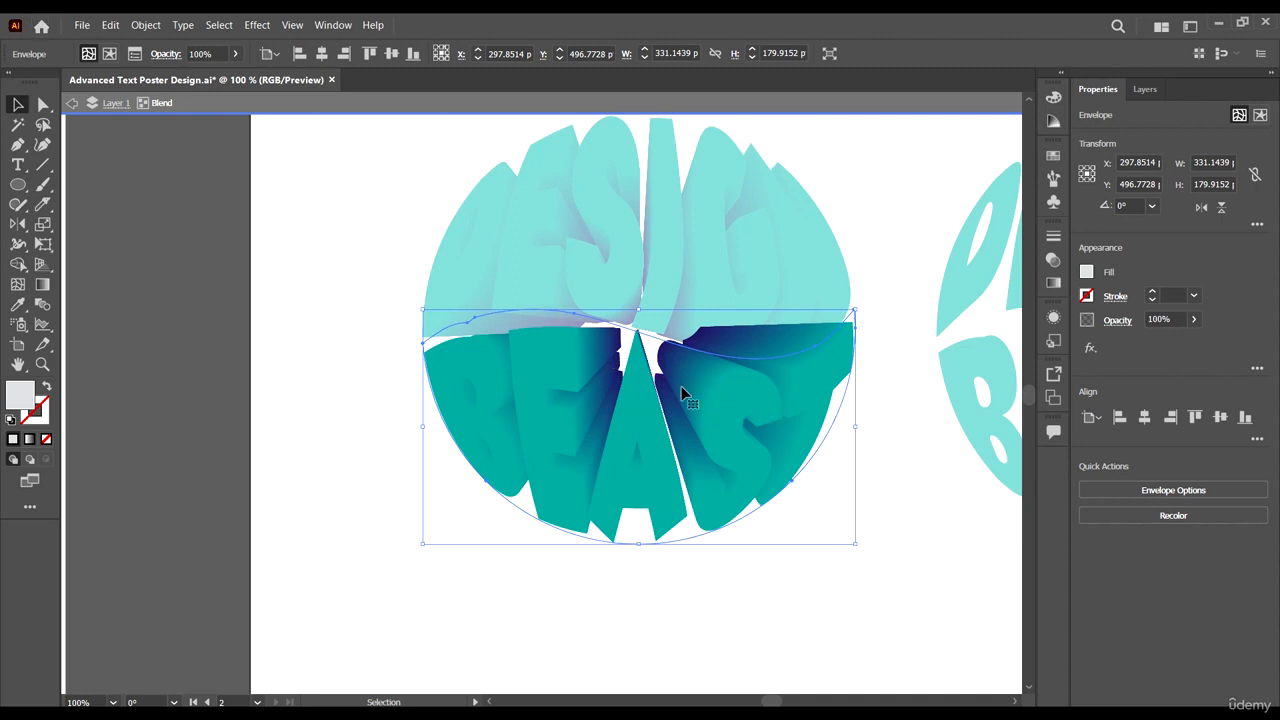
left_click(691, 363)
key("ctrl+shift+v")
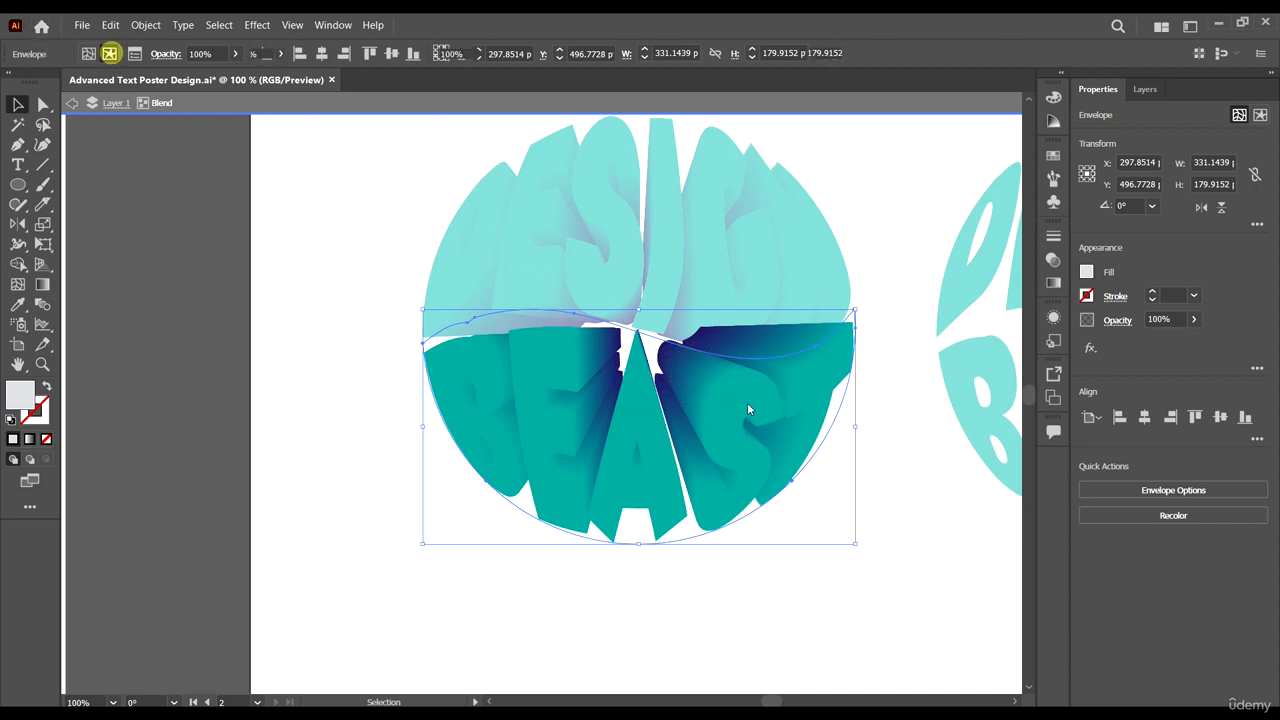
left_click(740, 422)
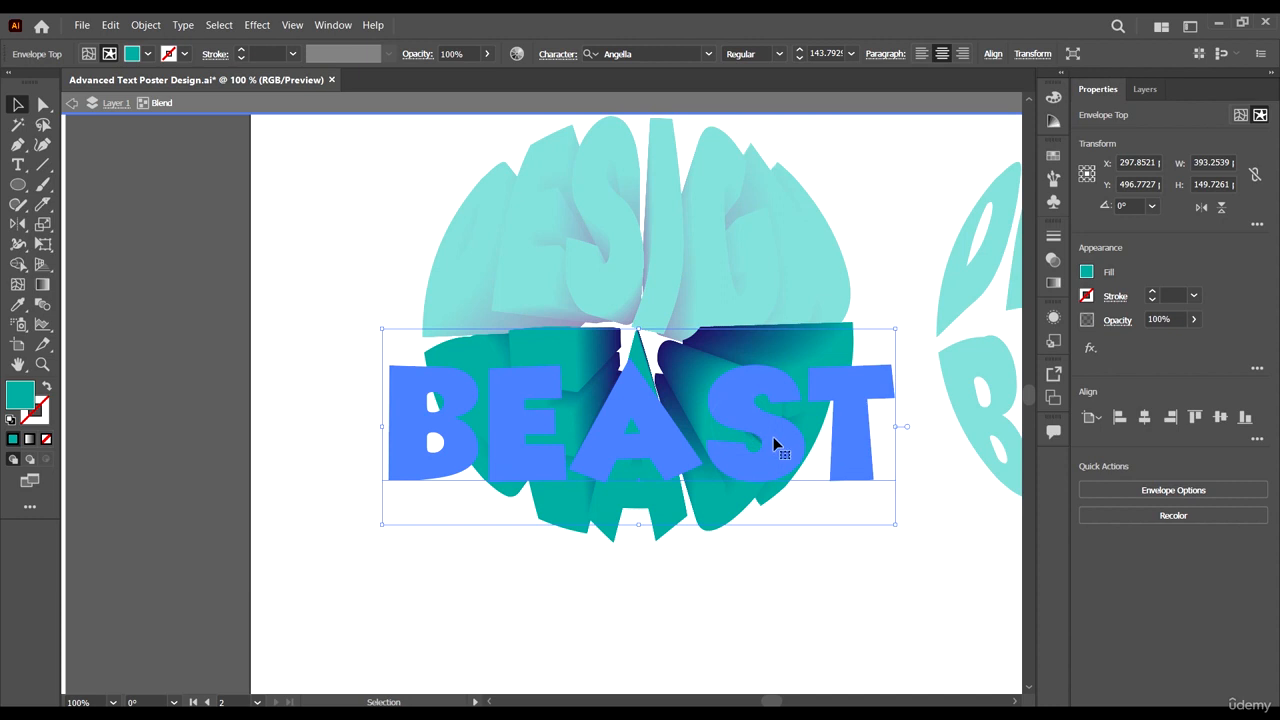
key("ctrl+shift+v")
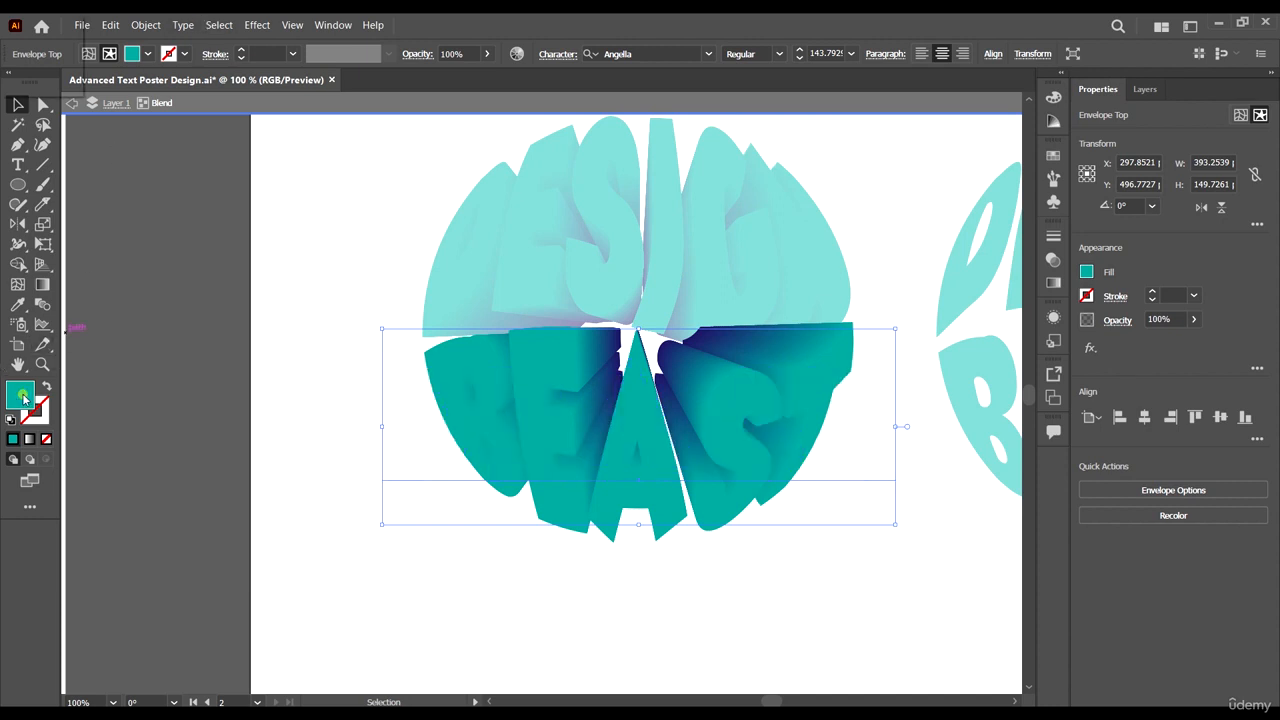
double_click(24, 397)
left_click_drag(1136, 329, 1136, 329)
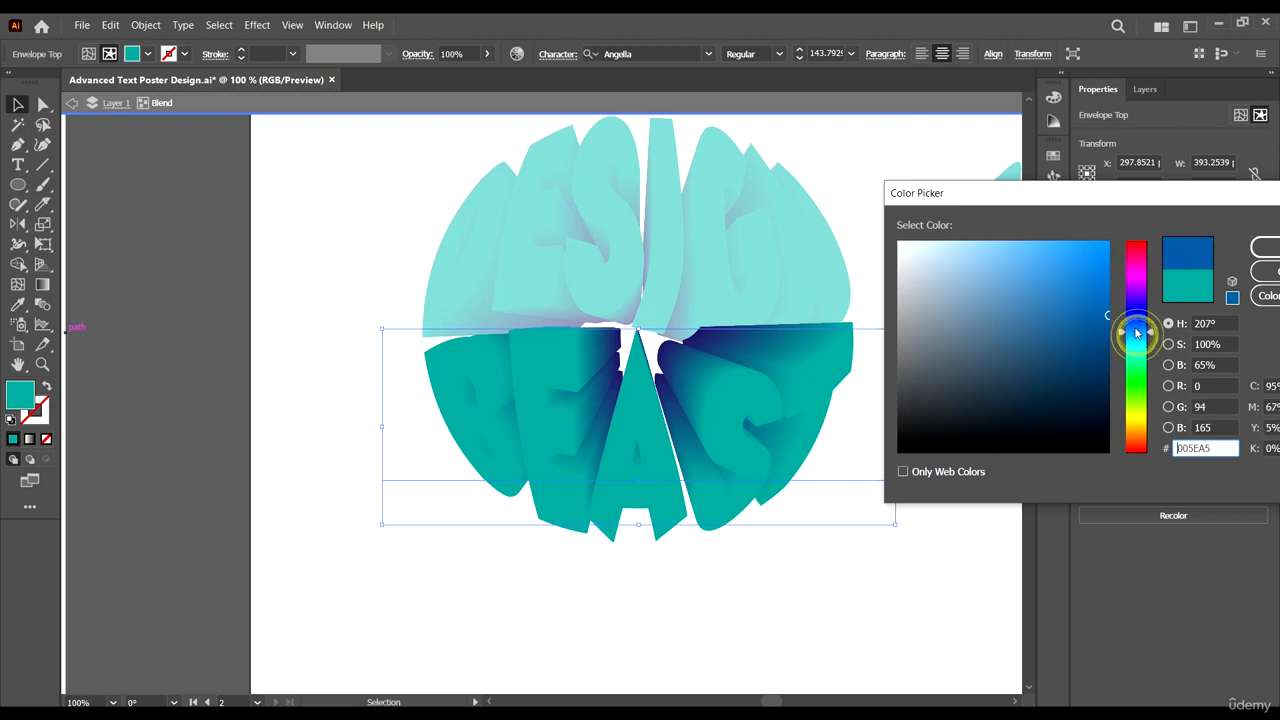
left_click(1264, 247)
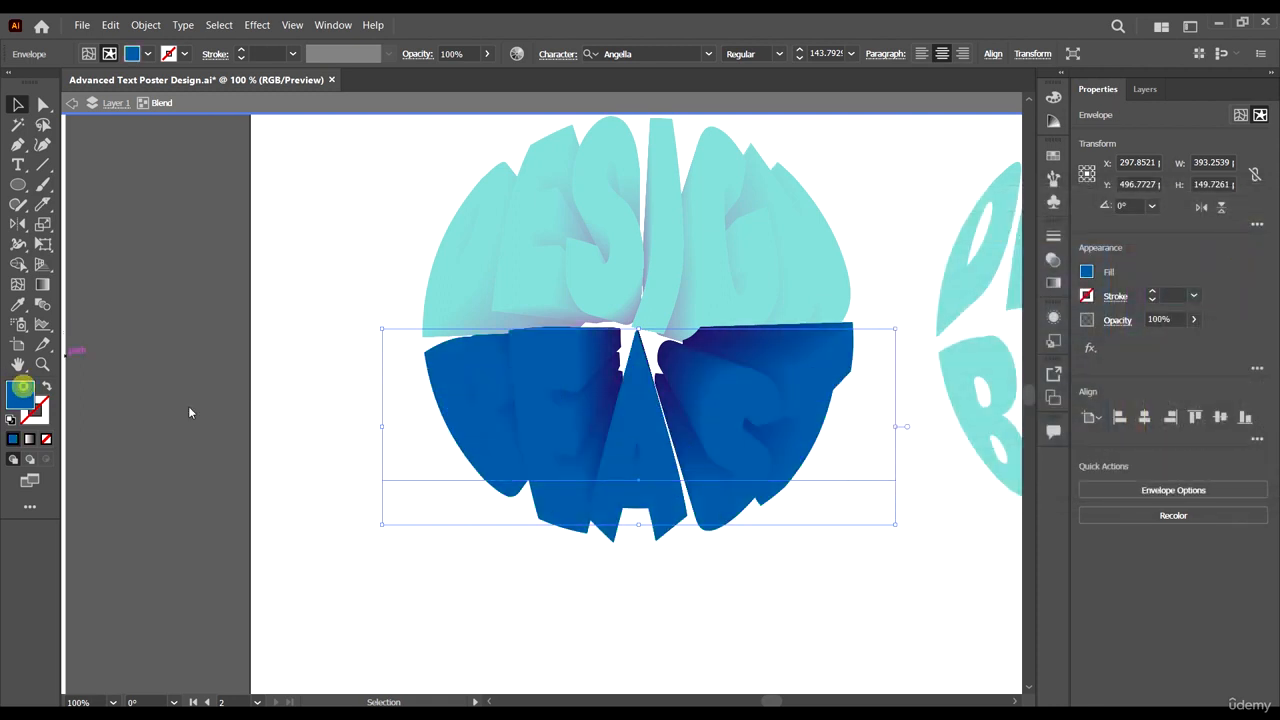
Lighten the blended BEAST text's fill to blue #1F9CE8 and leave isolation mode.
double_click(22, 387)
left_click_drag(1108, 291, 1081, 259)
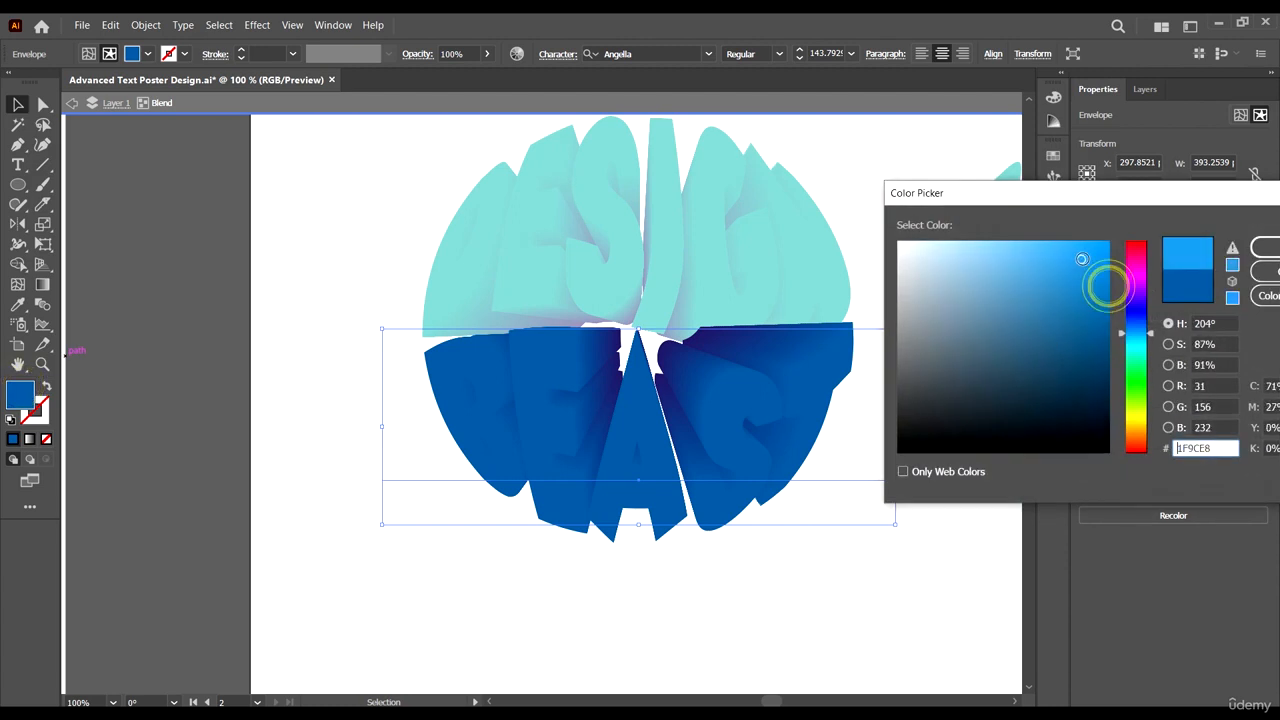
left_click(1266, 249)
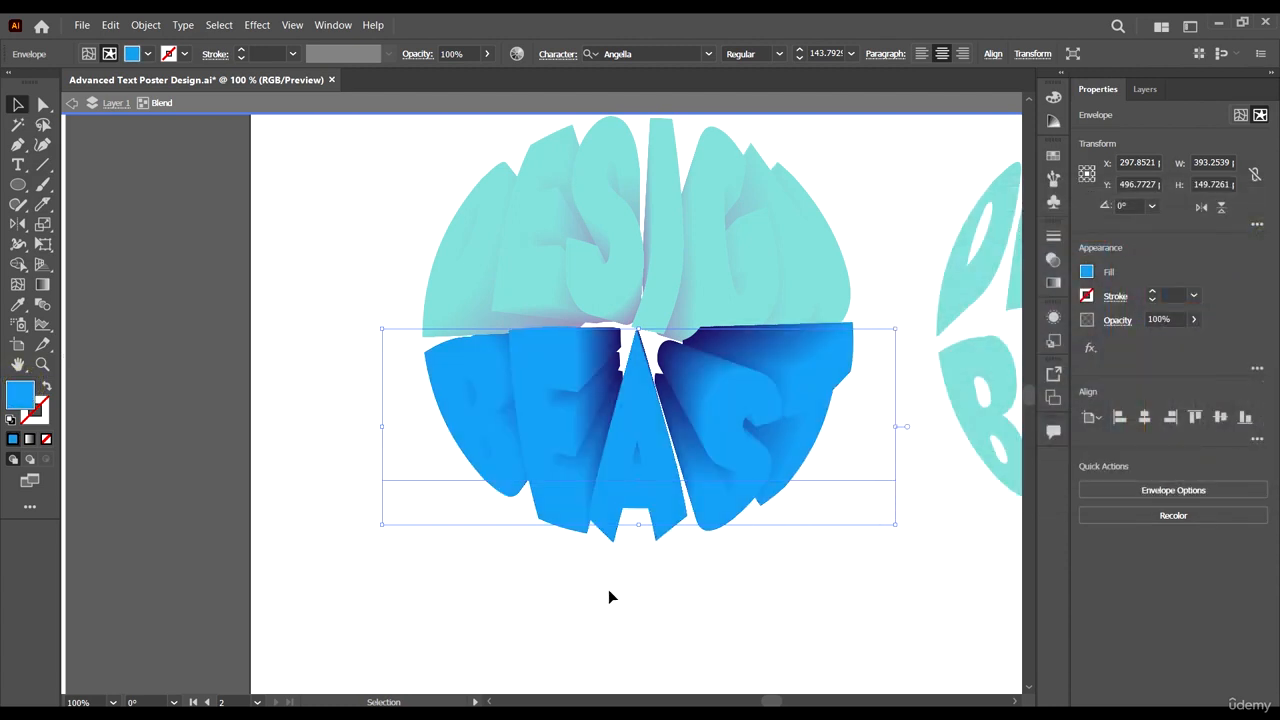
double_click(686, 594)
Move the separate flat teal DESIGN and BEAST text onto the extruded sphere.
scroll(510, 540, "down", 3)
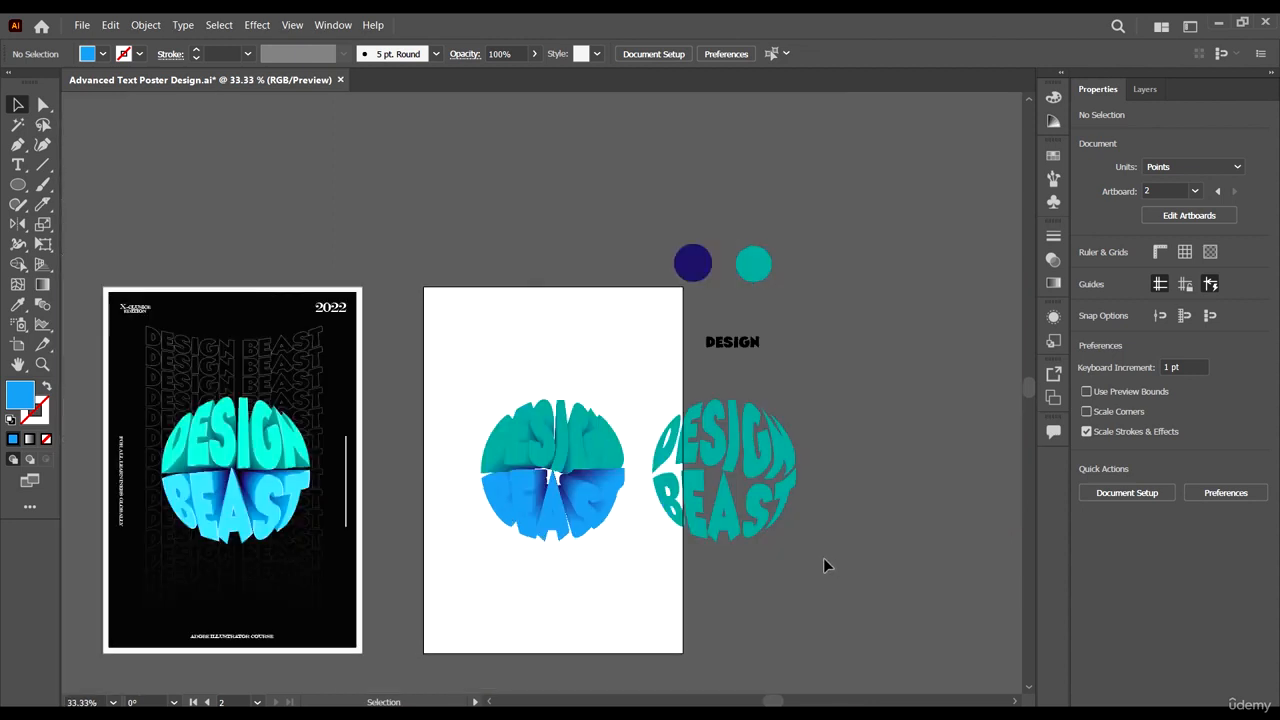
scroll(805, 583, "up", 2)
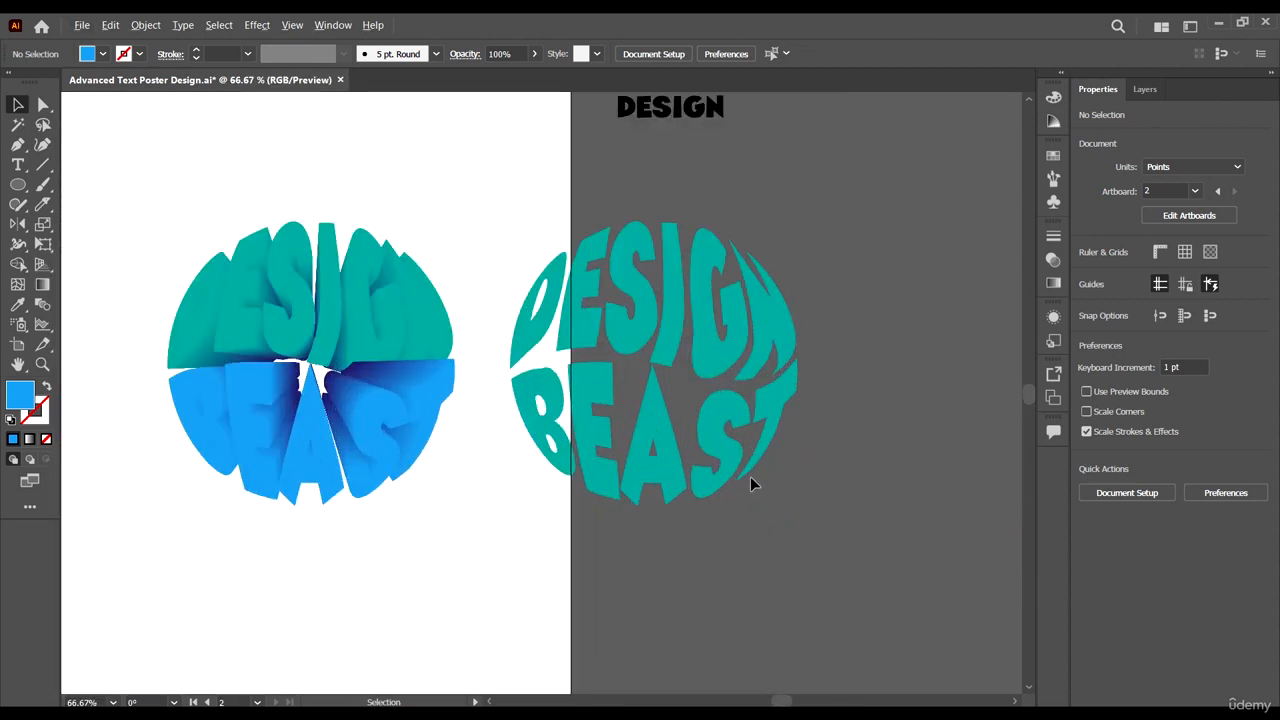
scroll(760, 480, "down", 1)
left_click(771, 394)
left_click_drag(771, 374, 509, 364)
Nudge the front text copies about 1.7 pt right to line up with the extrusion, and clear the selection.
scroll(383, 434, "up", 6)
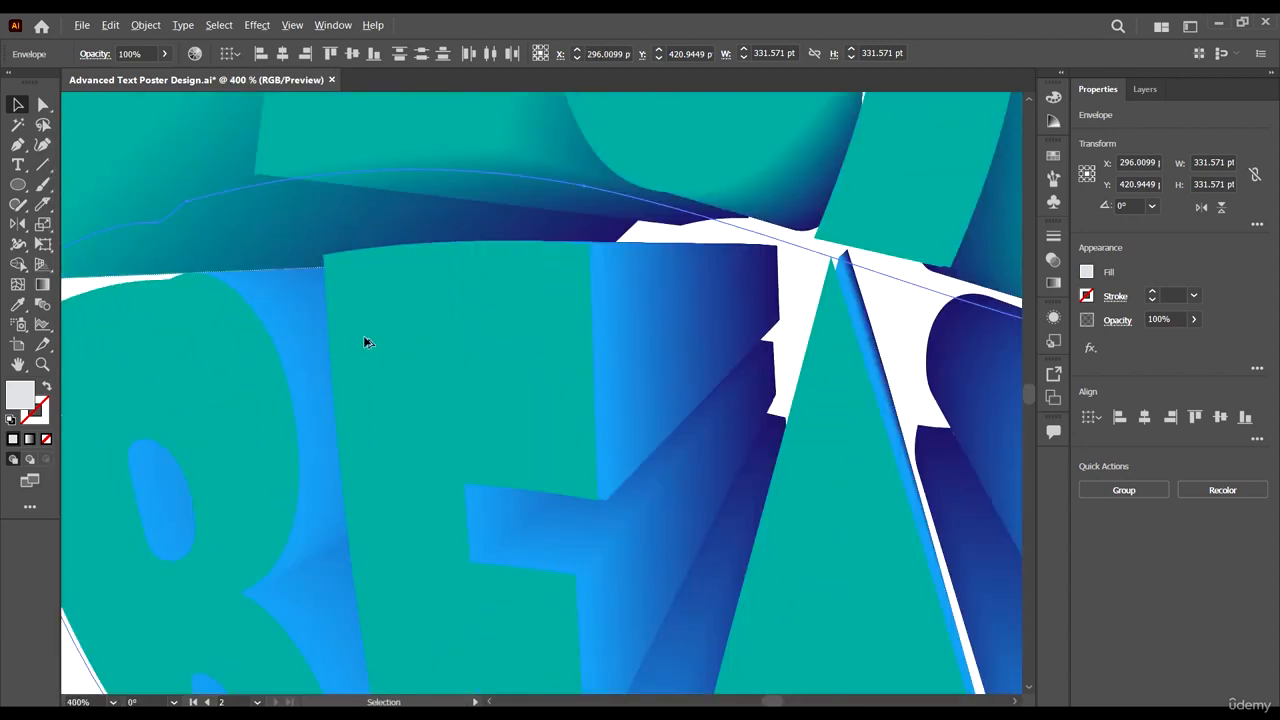
left_click_drag(548, 323, 557, 324)
scroll(614, 340, "down", 5)
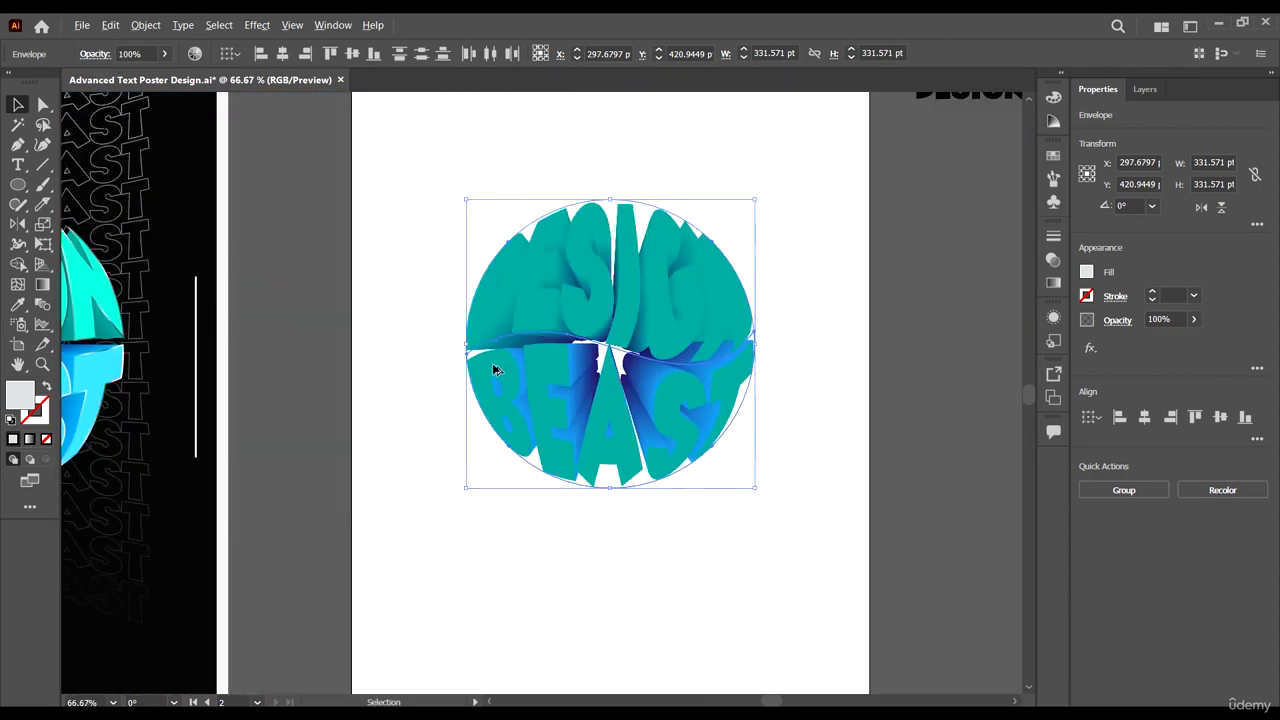
scroll(900, 405, "down", 1)
left_click(894, 440)
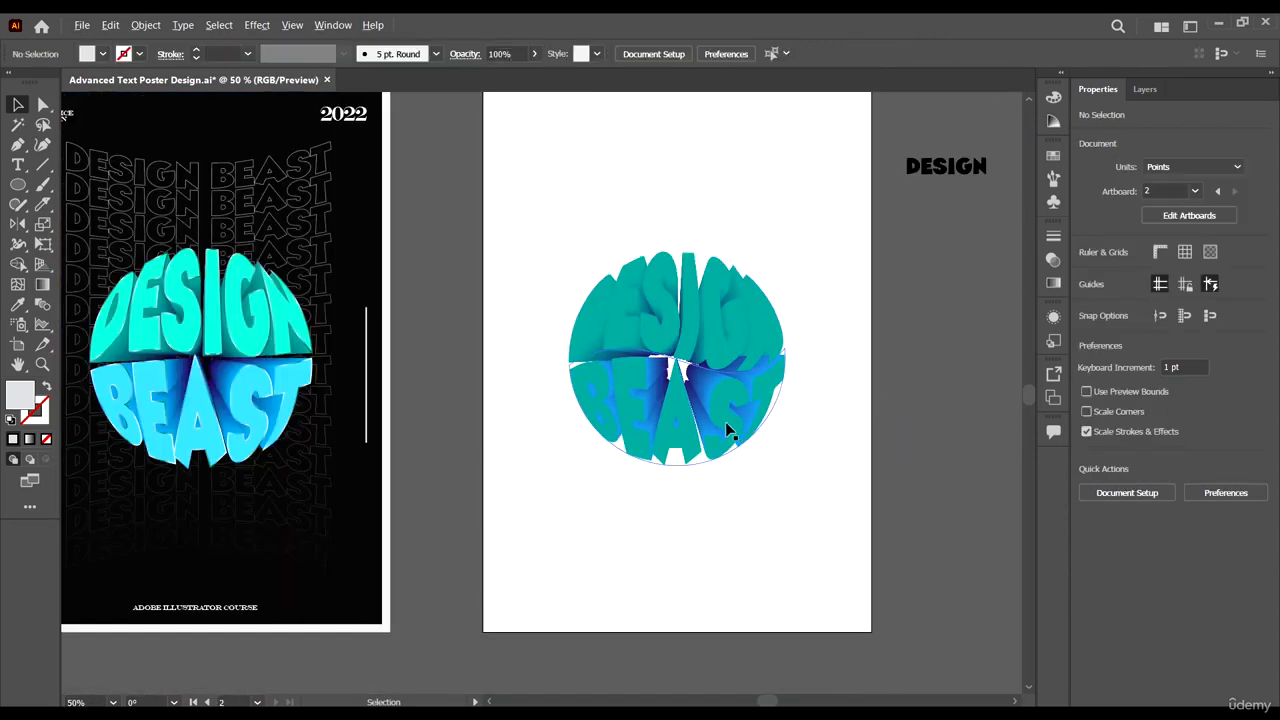
Recolor the front BEAST text to a bright cyan-blue, lighter than its extrusion, and leave its isolation mode.
scroll(718, 425, "up", 1)
left_click(725, 420)
scroll(531, 477, "up", 1)
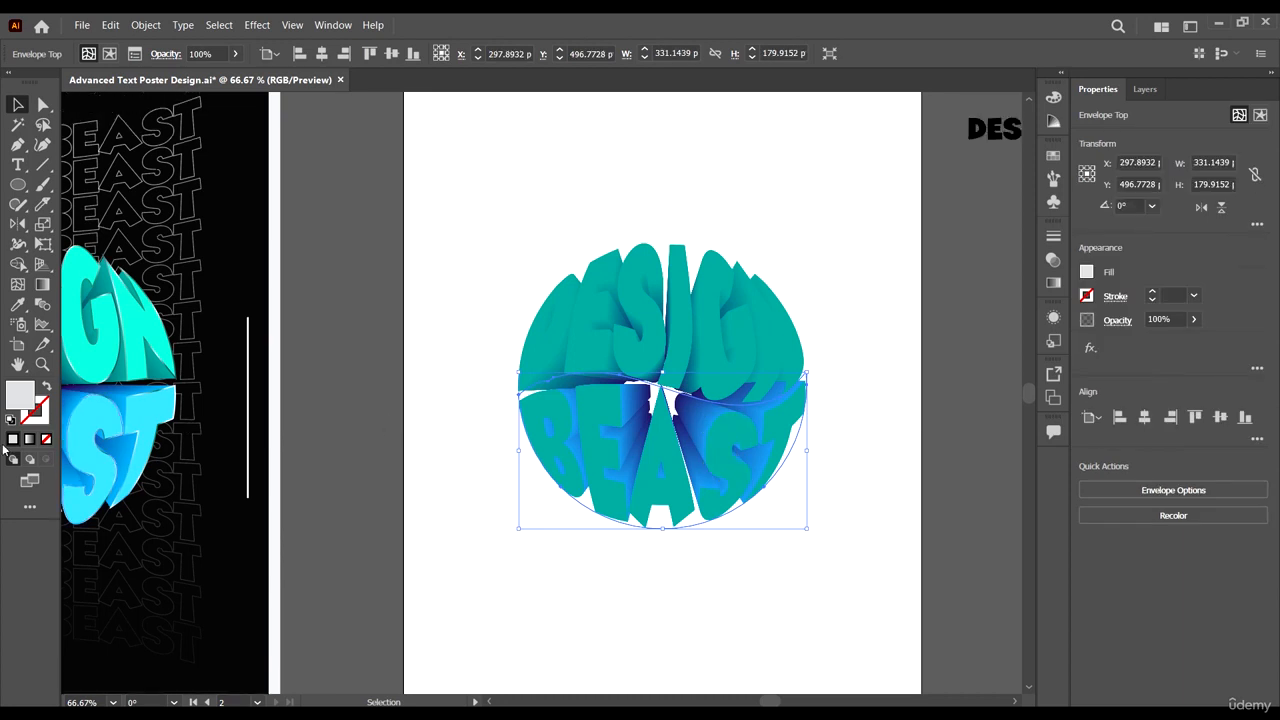
double_click(720, 440)
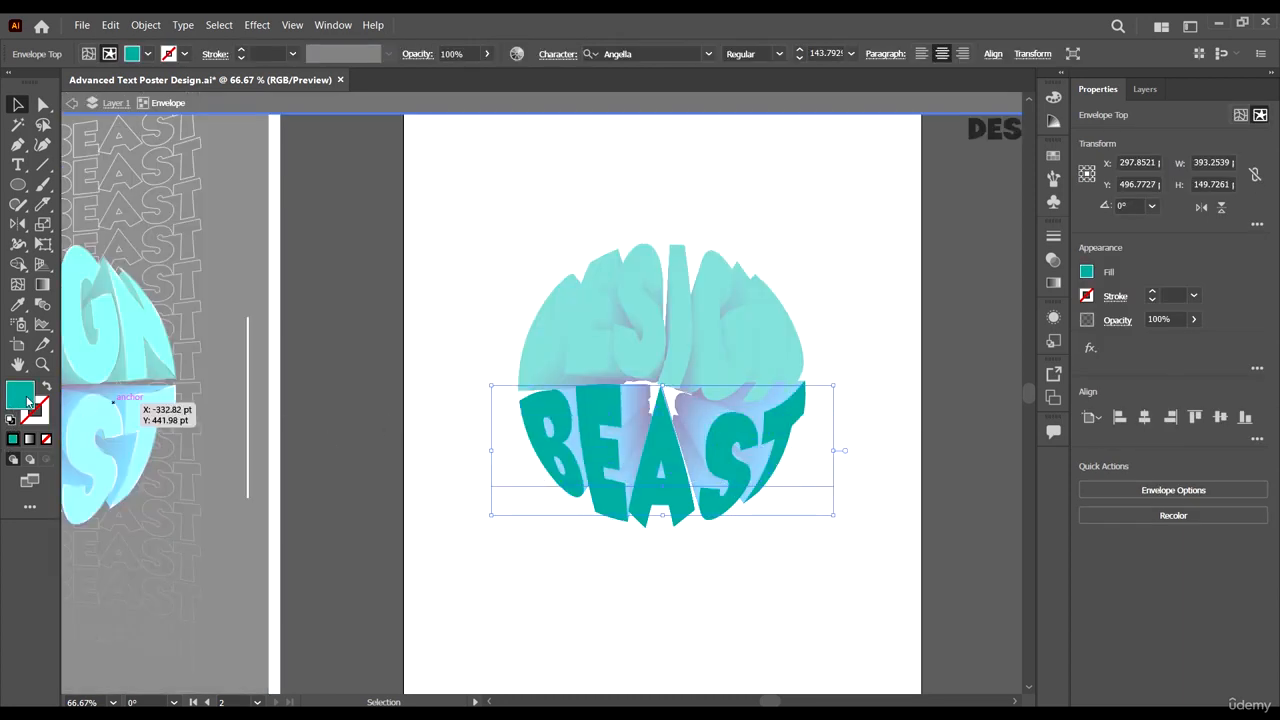
double_click(27, 398)
left_click_drag(1098, 296, 1092, 283)
left_click_drag(1144, 348, 1144, 343)
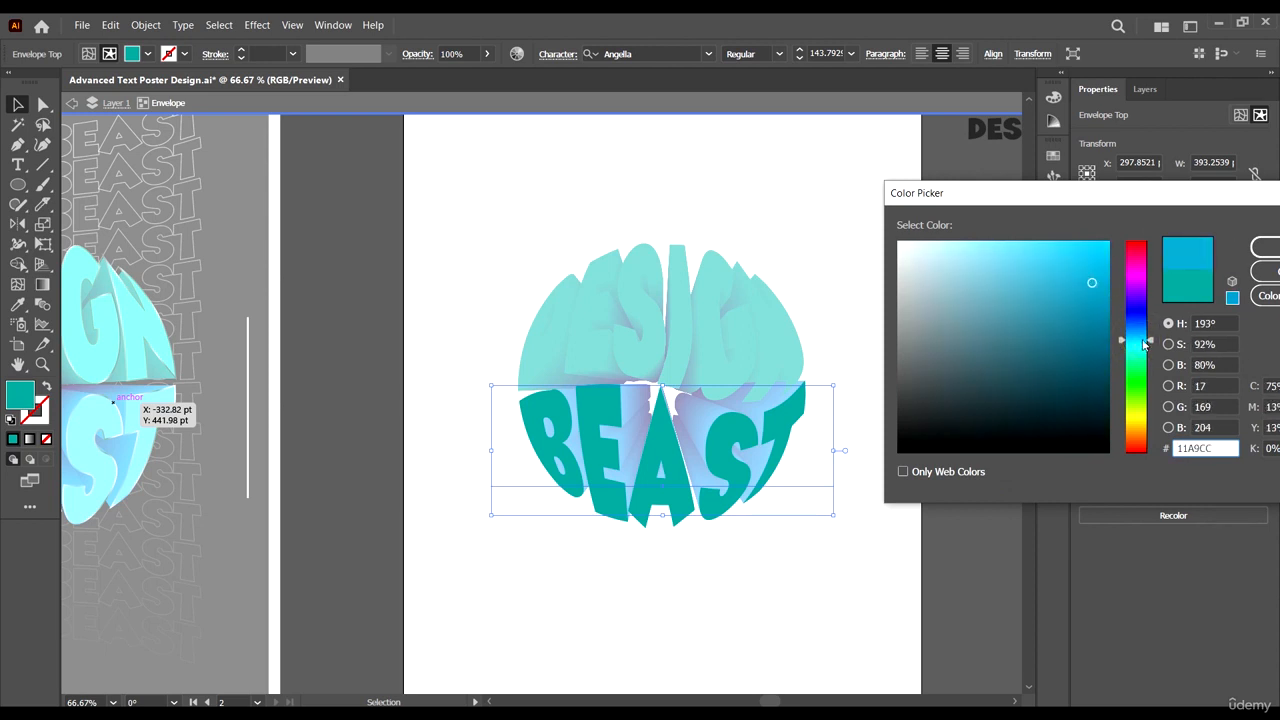
left_click_drag(1089, 278, 1072, 270)
left_click(1266, 247)
left_click(877, 495)
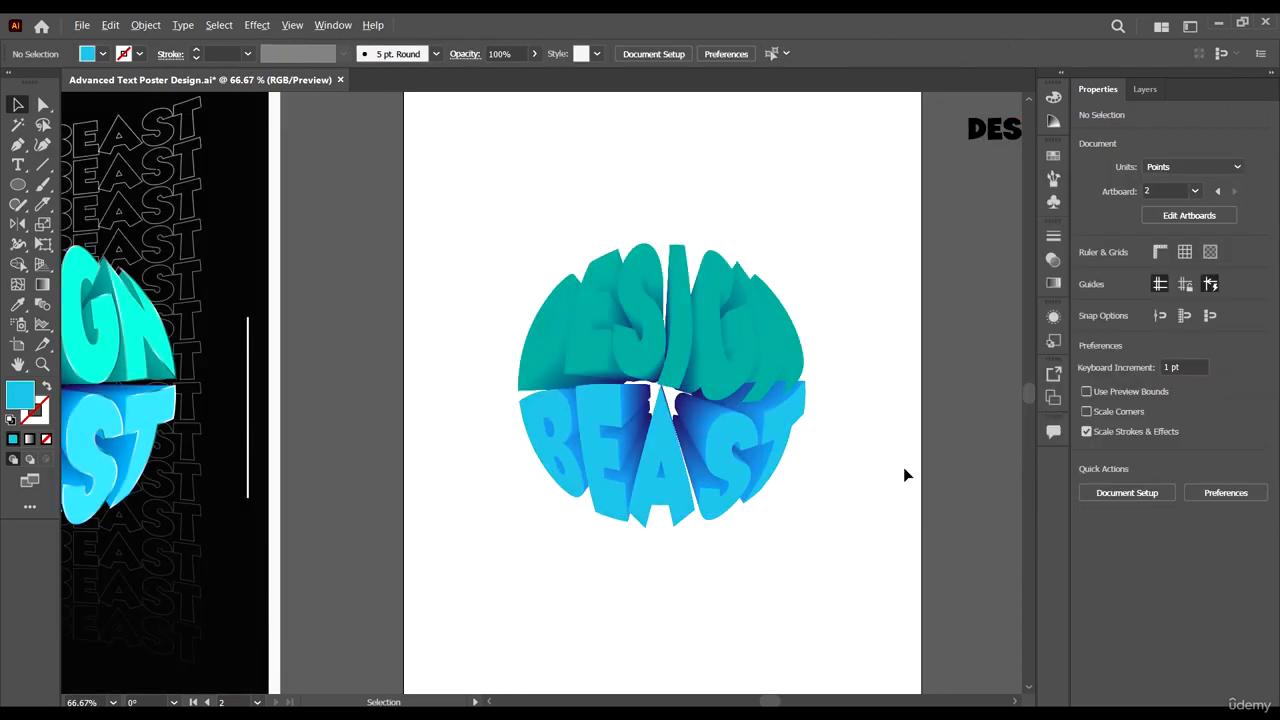
Recolor the front DESIGN text to a brighter turquoise at hue 175° and leave its isolation mode.
scroll(903, 475, "down", 1)
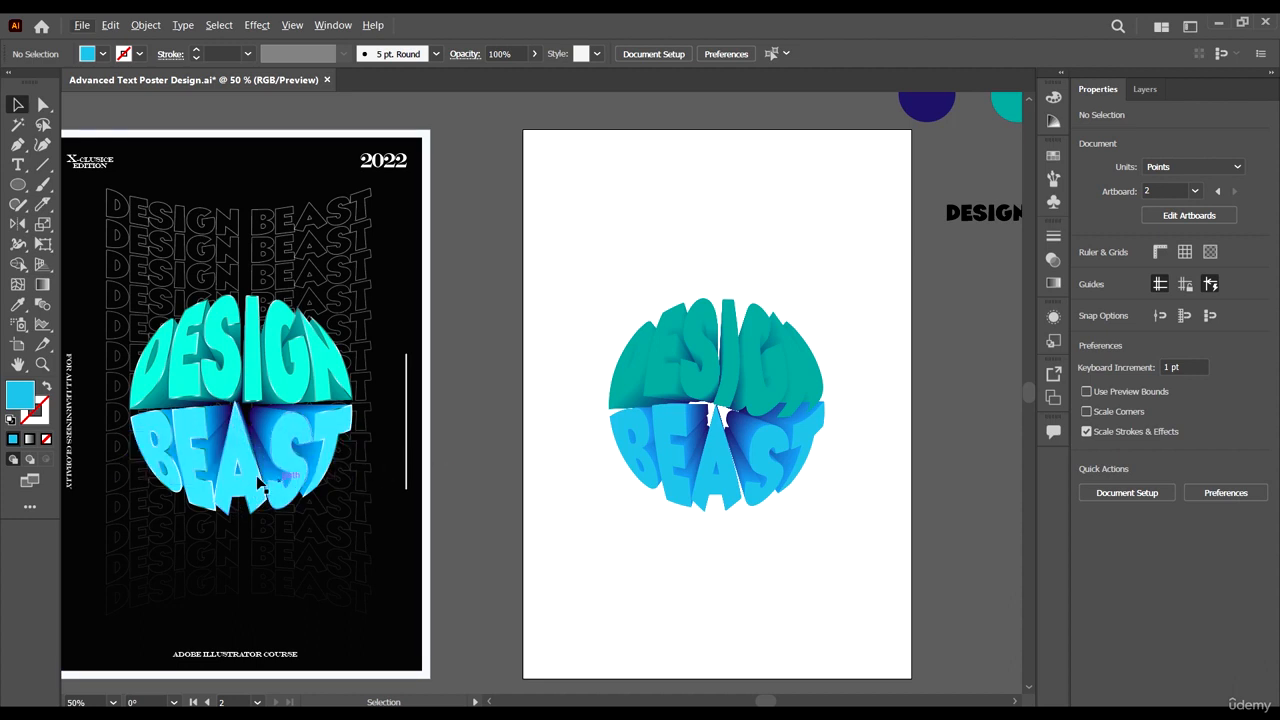
left_click(748, 356)
double_click(748, 356)
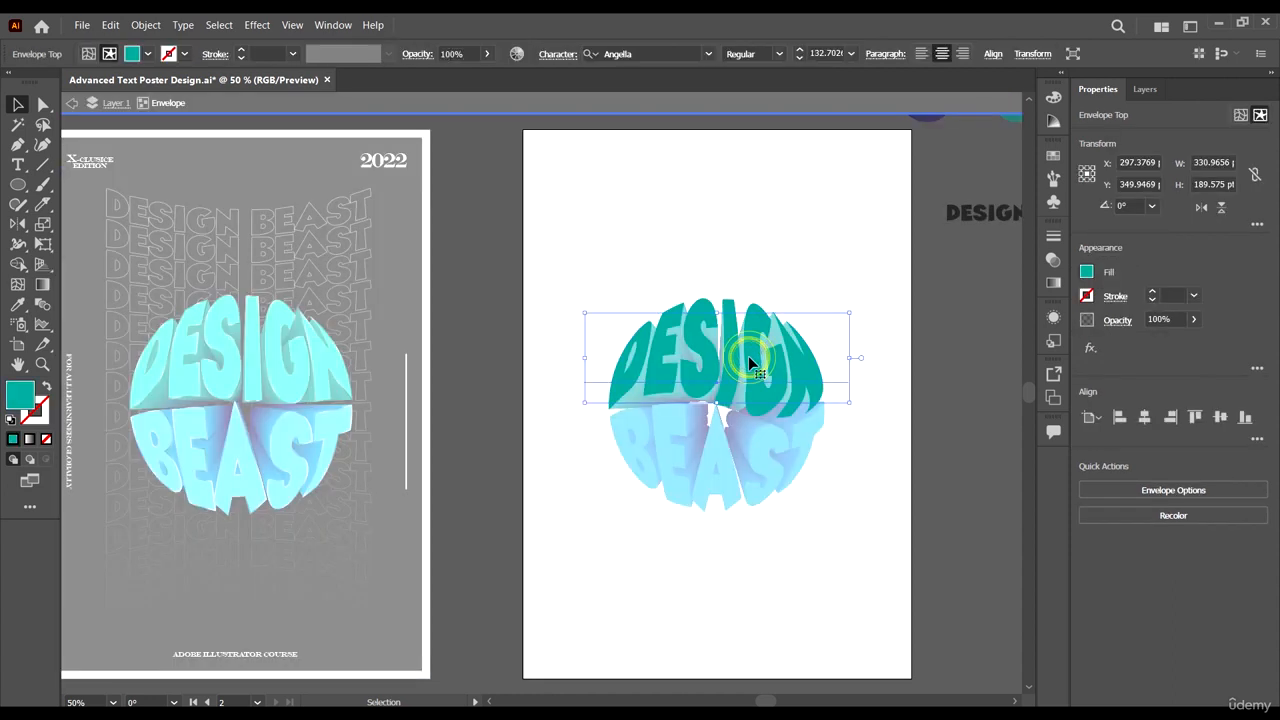
double_click(22, 394)
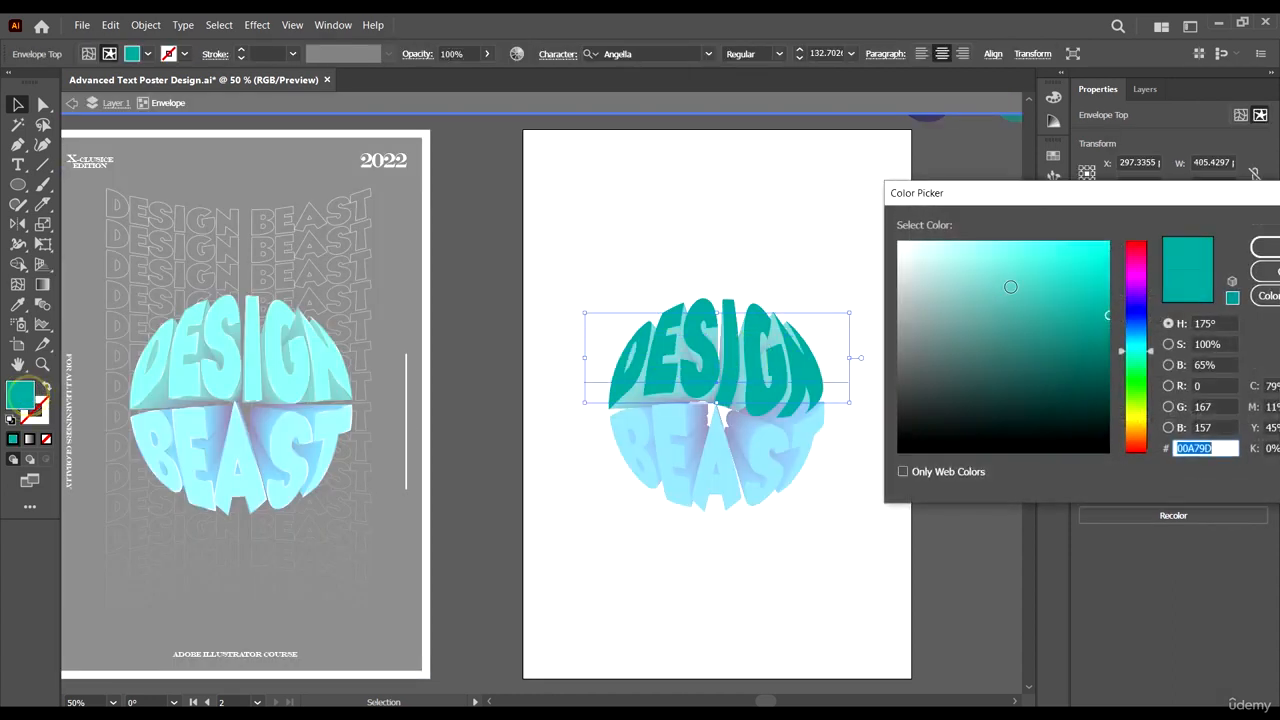
left_click(1108, 289)
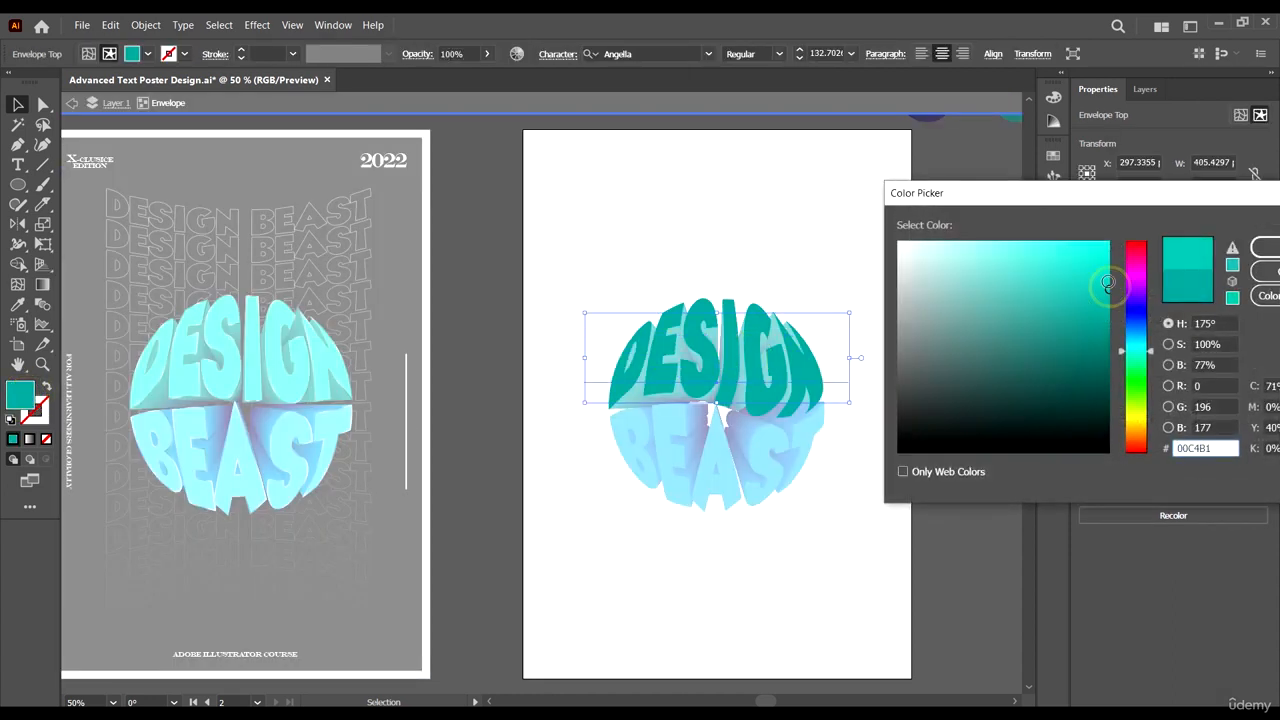
left_click_drag(1108, 283, 1106, 277)
left_click(1262, 246)
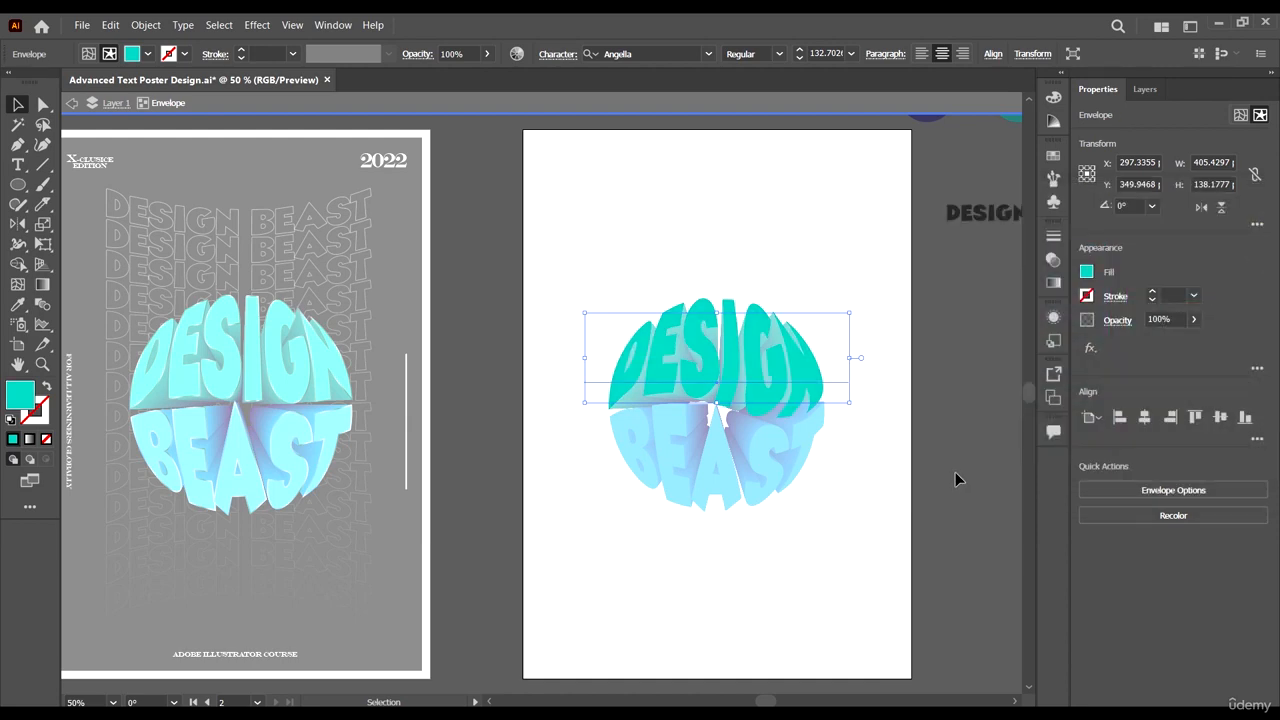
left_click(955, 479)
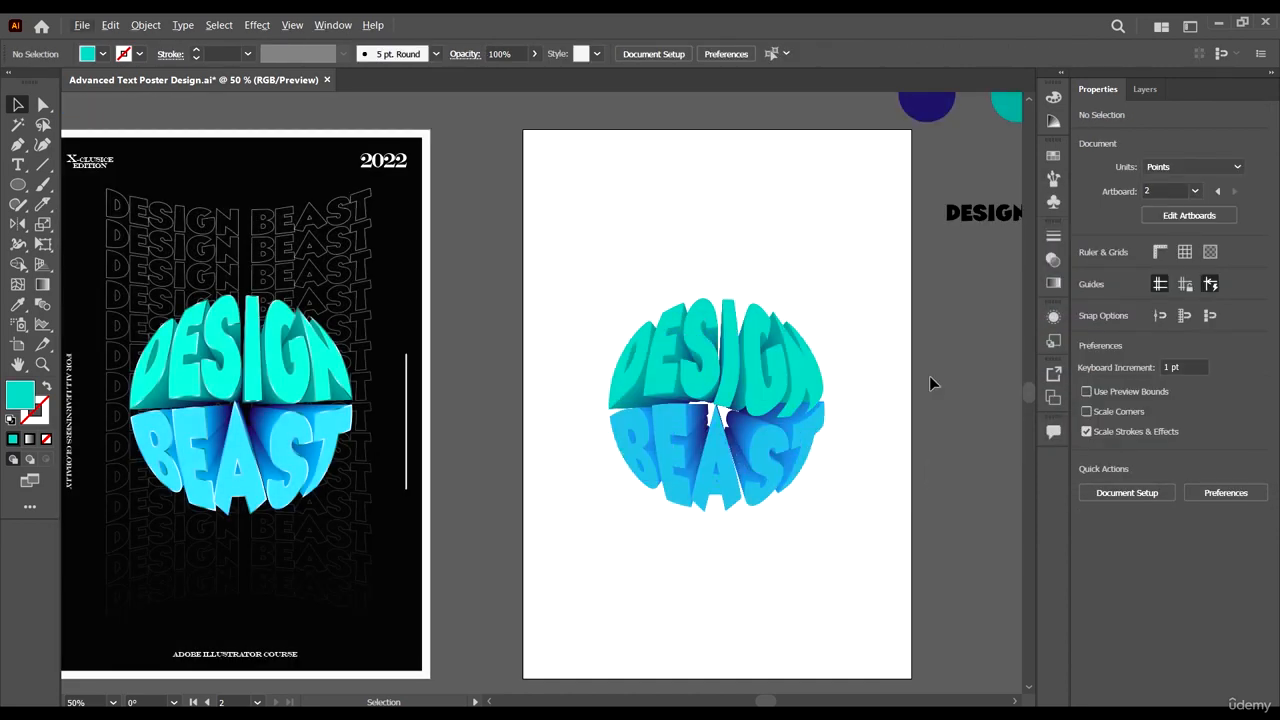
scroll(900, 445, "up", 1)
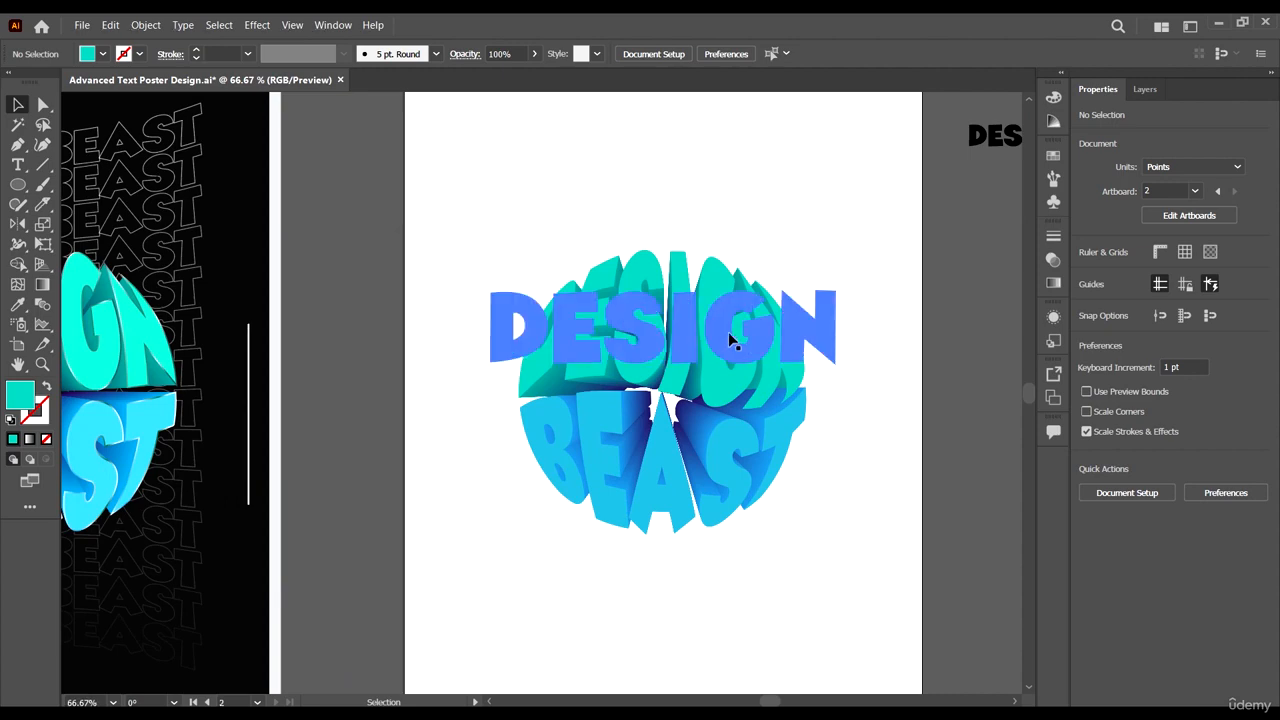
left_click(729, 330)
scroll(756, 414, "up", 2)
left_click(765, 512, "shift")
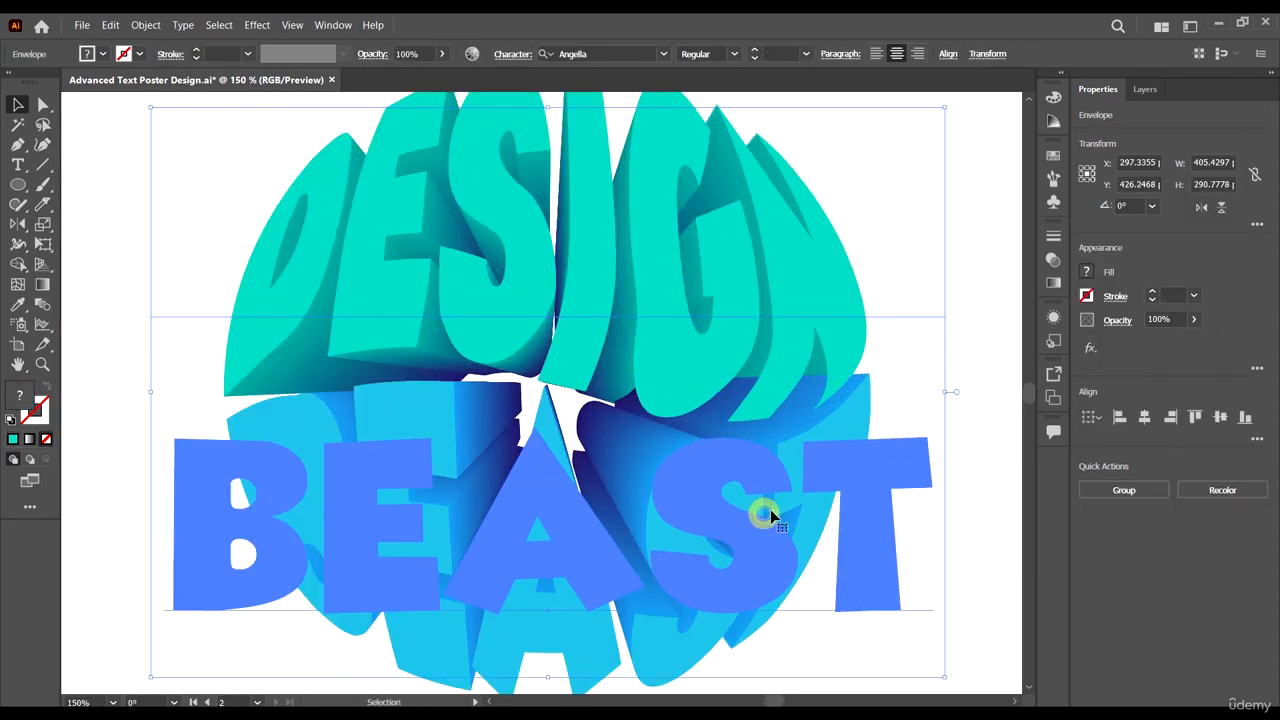
scroll(770, 509, "down", 1)
left_click(917, 527)
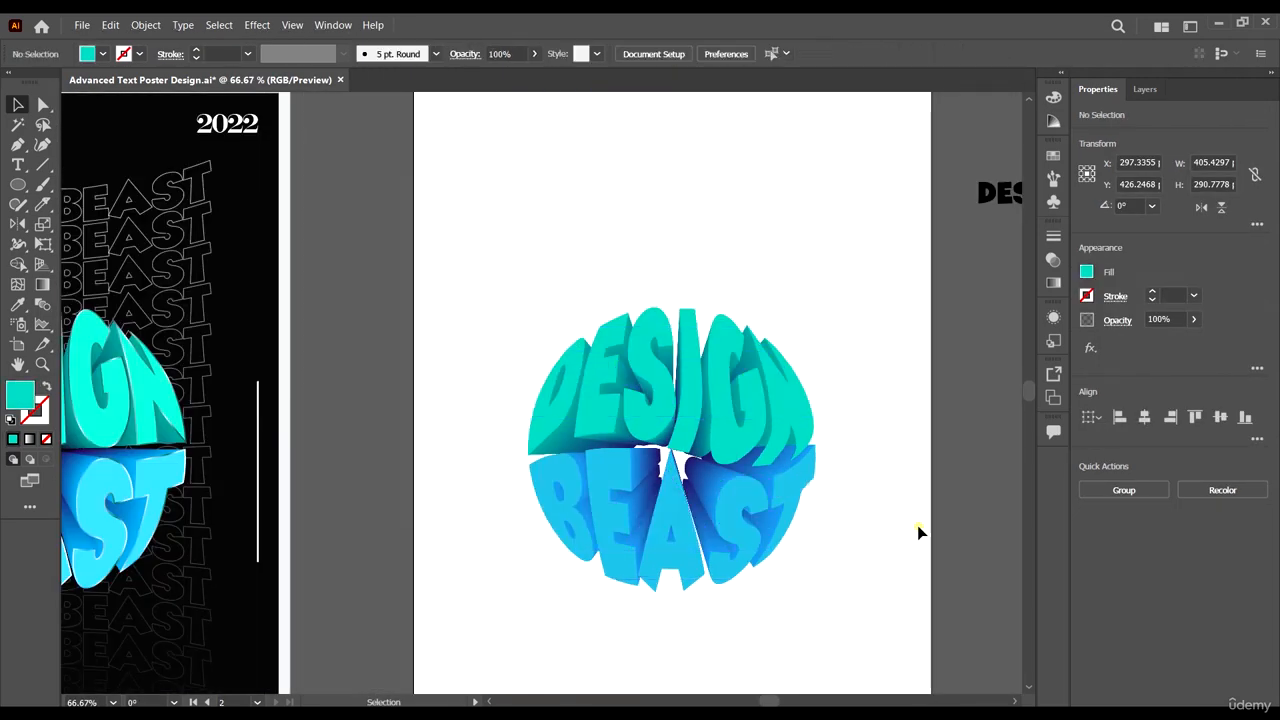
Copy the fill color of the front DESIGN and front BEAST texts to their strokes, outlining each at 1 pt.
left_click(748, 390)
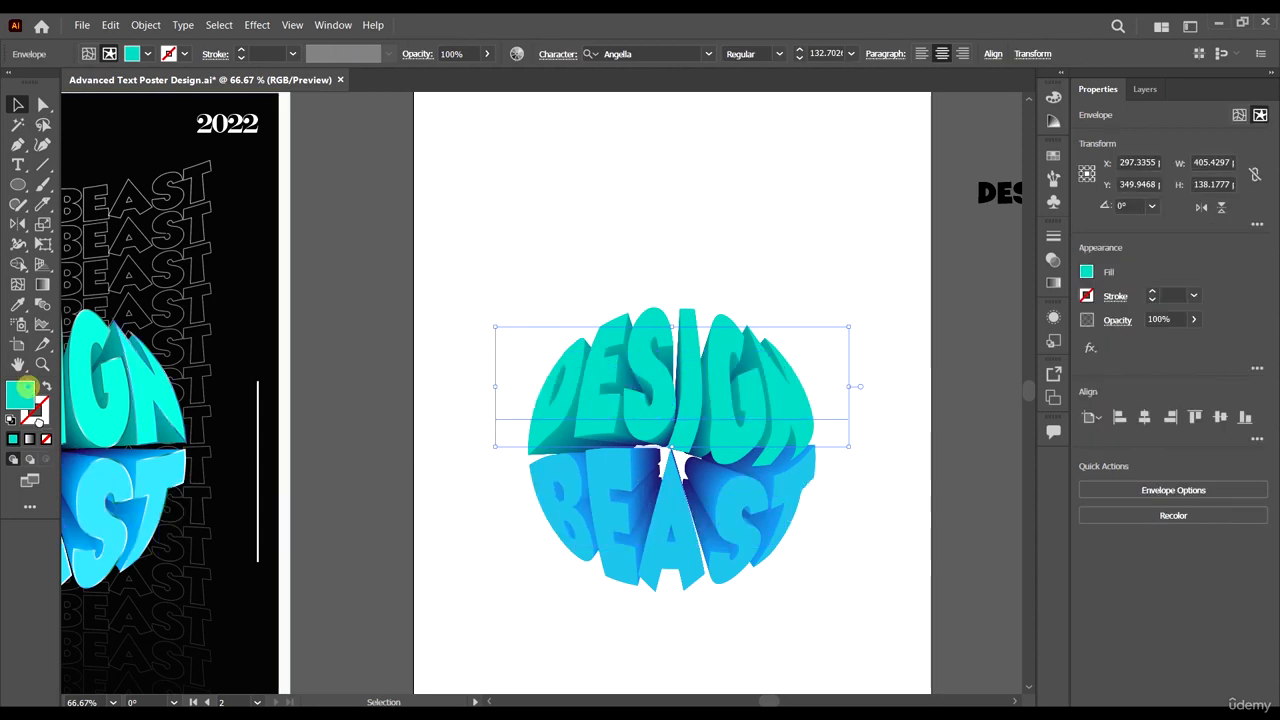
left_click_drag(28, 388, 39, 420)
left_click(770, 512)
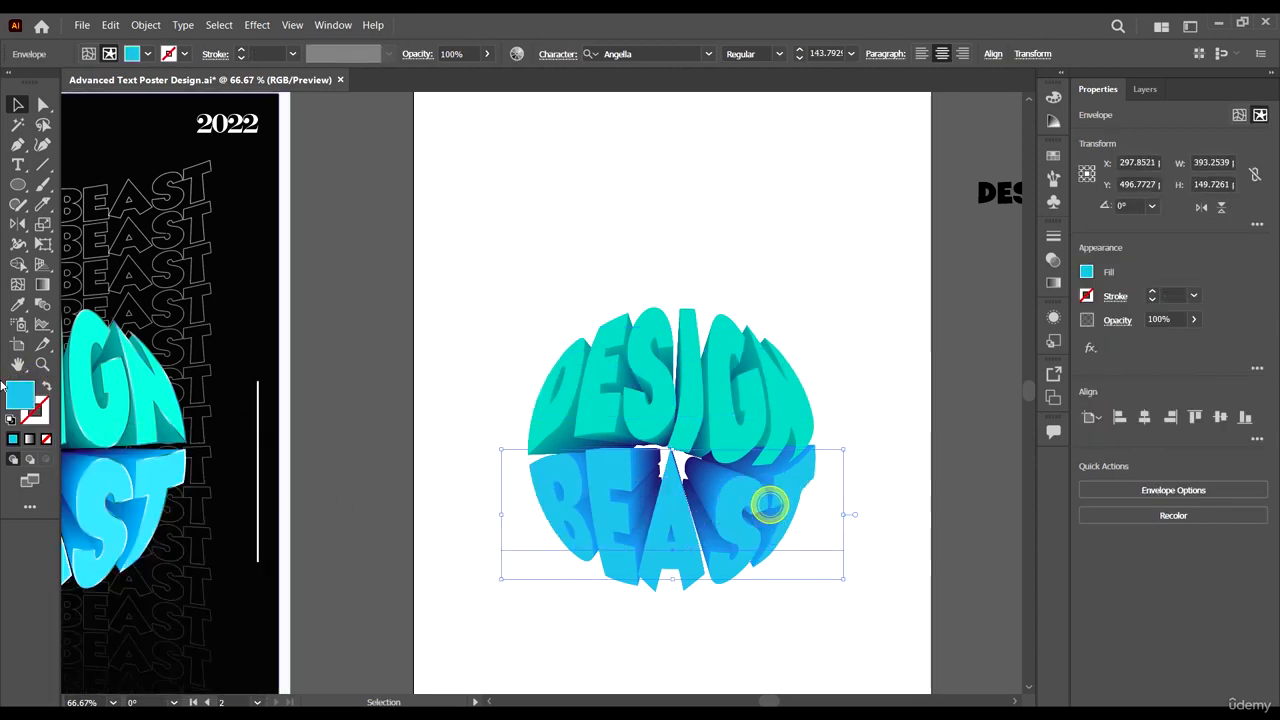
left_click_drag(28, 398, 38, 412)
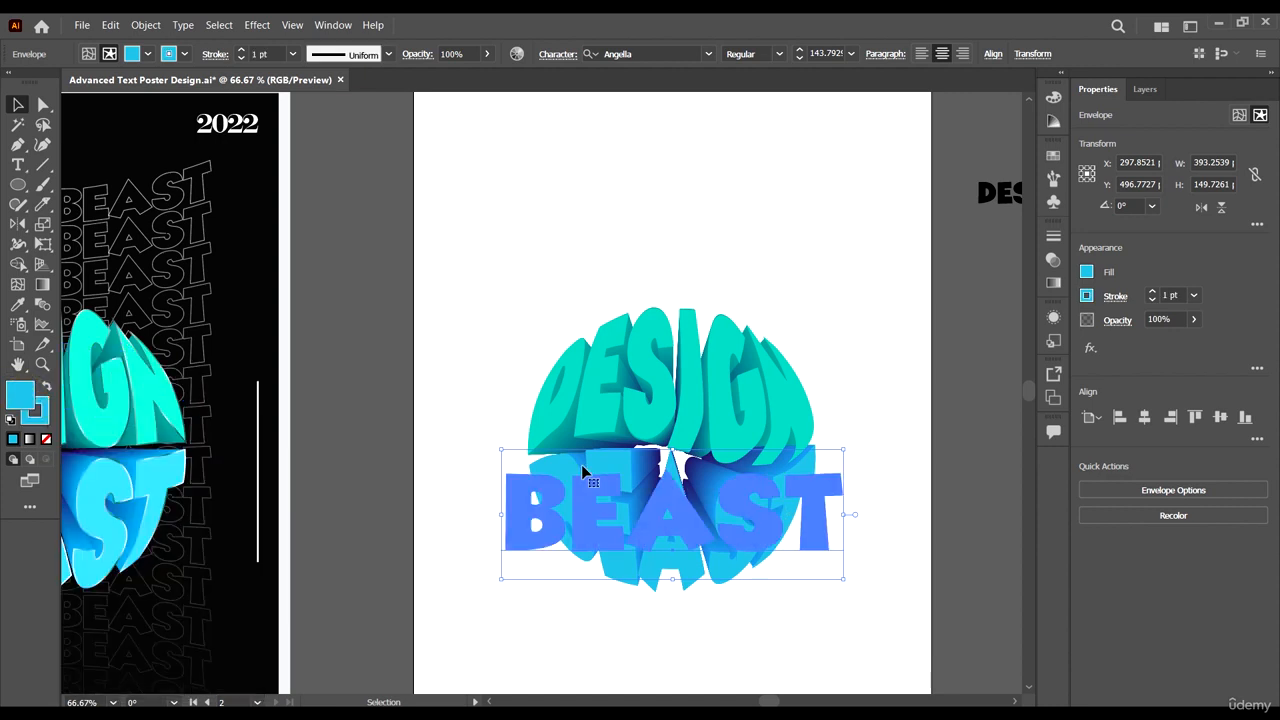
Apply a linear white-to-black gradient to the stroke of the front DESIGN text.
scroll(581, 464, "right", 2)
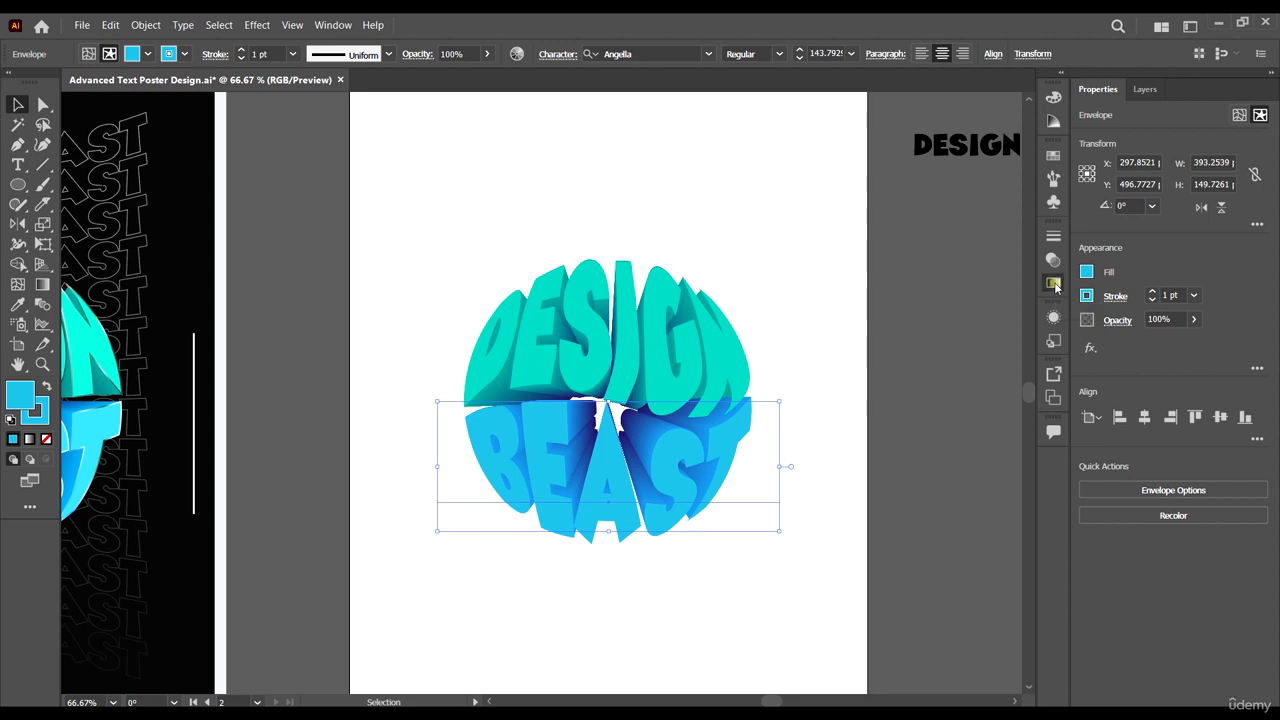
left_click(1053, 284)
scroll(757, 460, "right", 2)
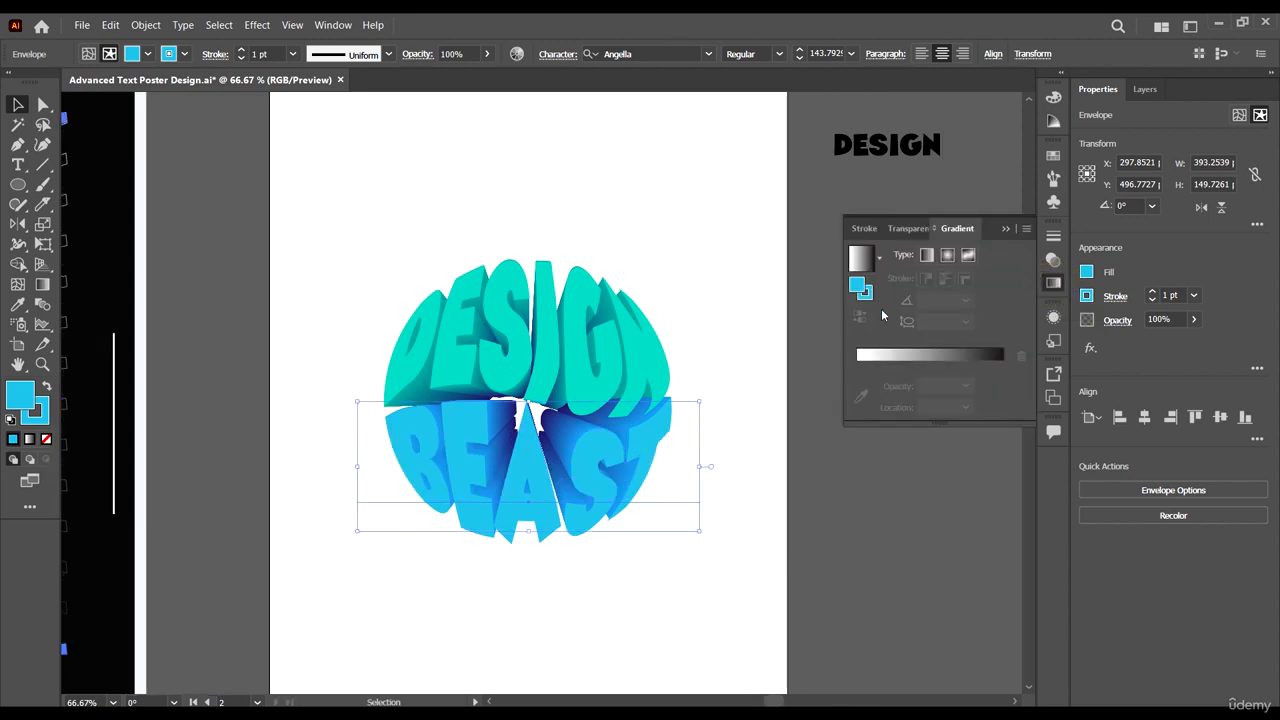
left_click(640, 360)
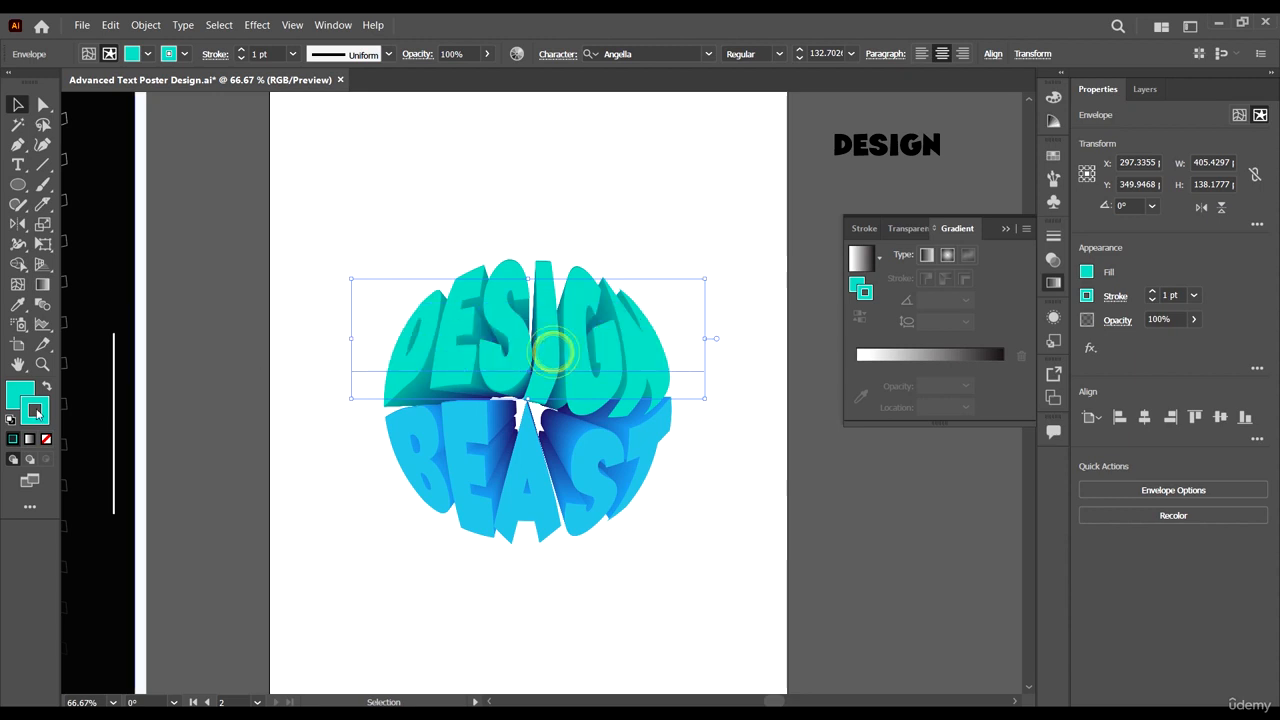
left_click(596, 458)
left_click(443, 362)
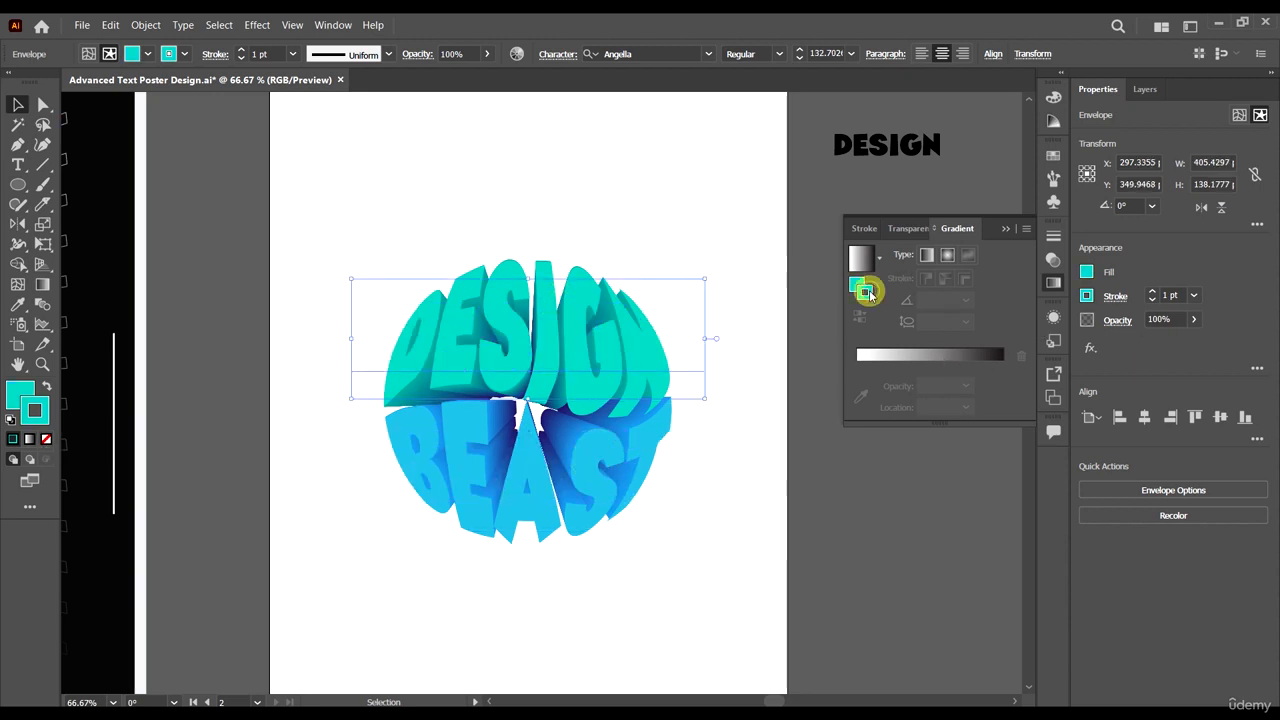
left_click(945, 356)
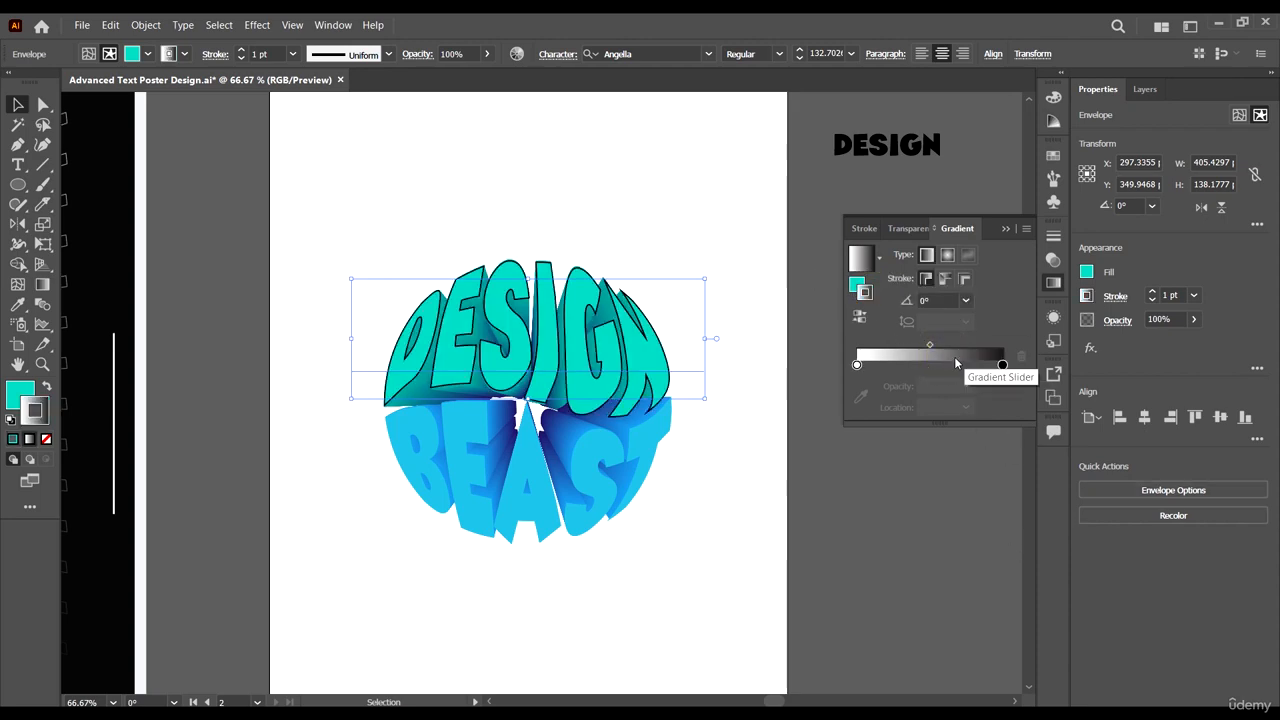
Shift the white stop of the front DESIGN text's stroke gradient to 28.1564% and examine the outline up close.
scroll(697, 355, "up", 3)
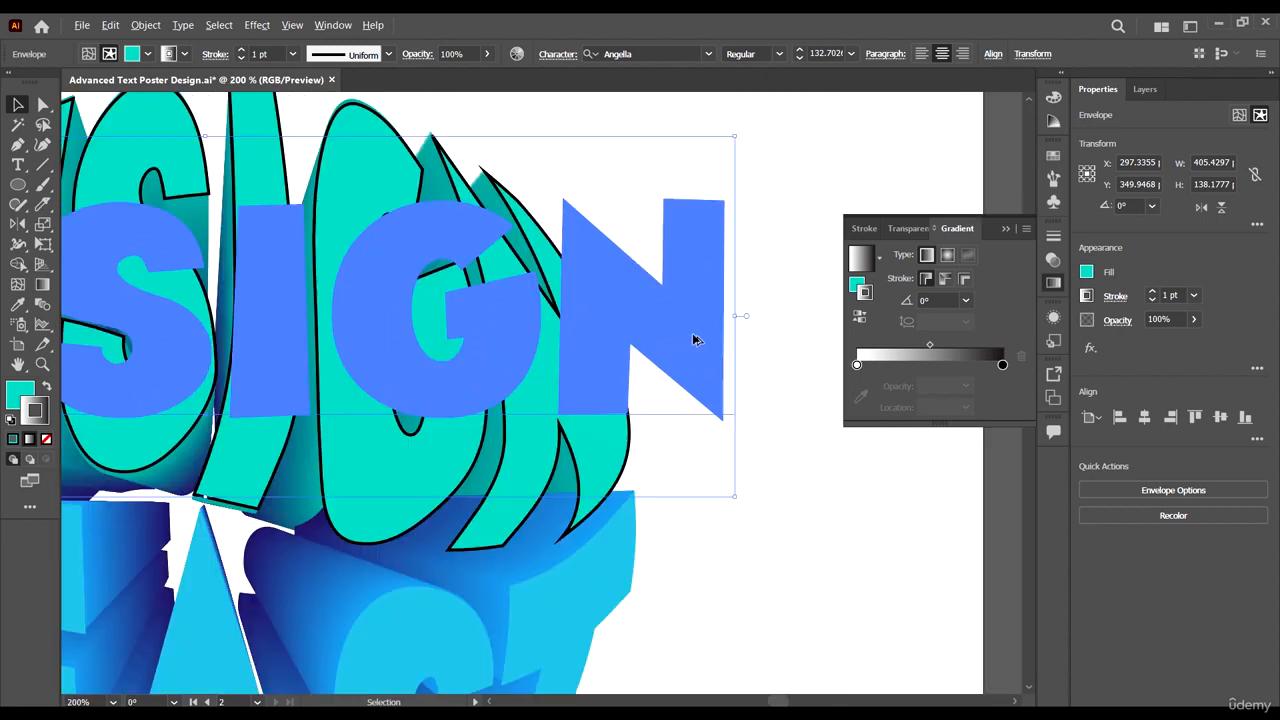
scroll(502, 385, "down", 3)
scroll(362, 378, "up", 3)
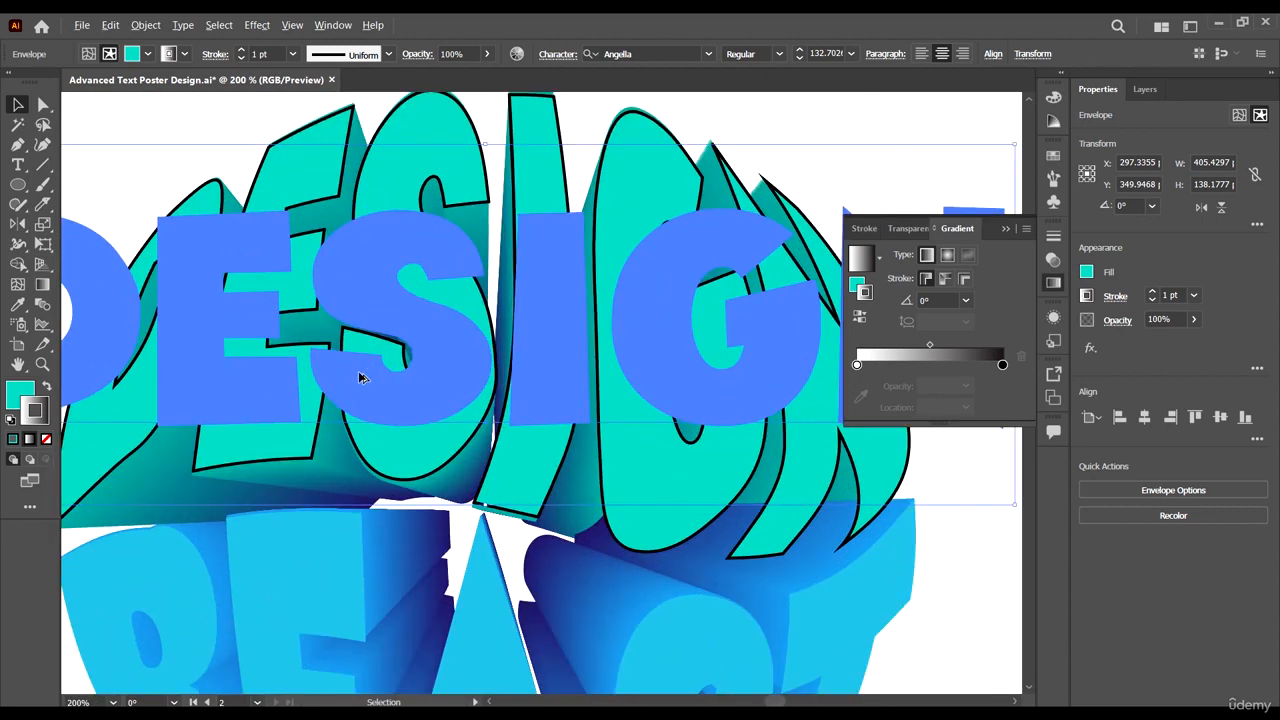
scroll(498, 320, "down", 1)
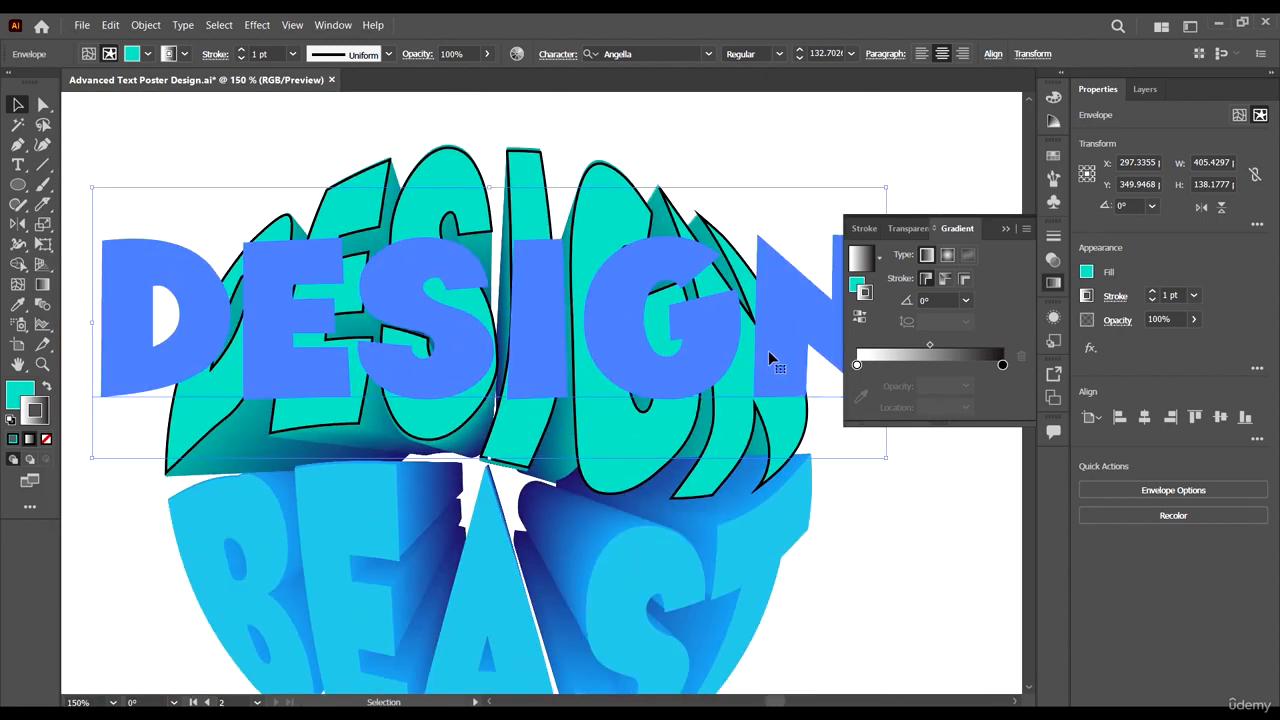
left_click(898, 365)
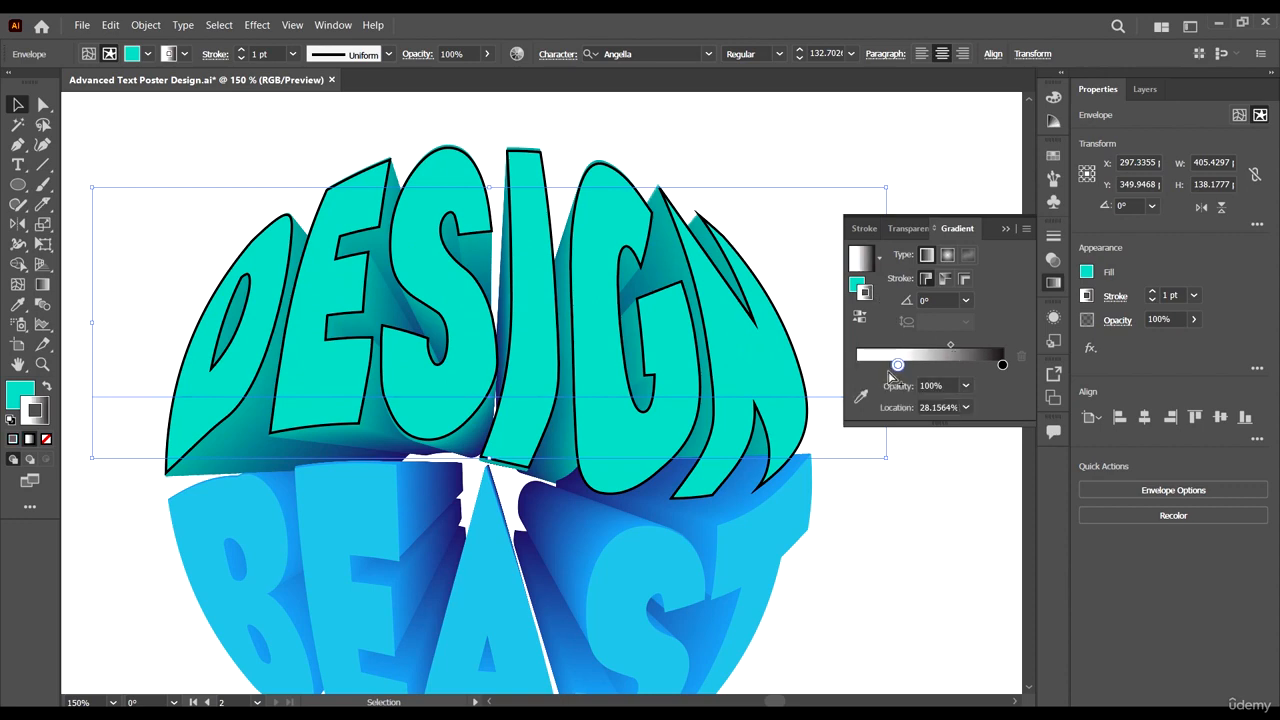
scroll(642, 316, "down", 2)
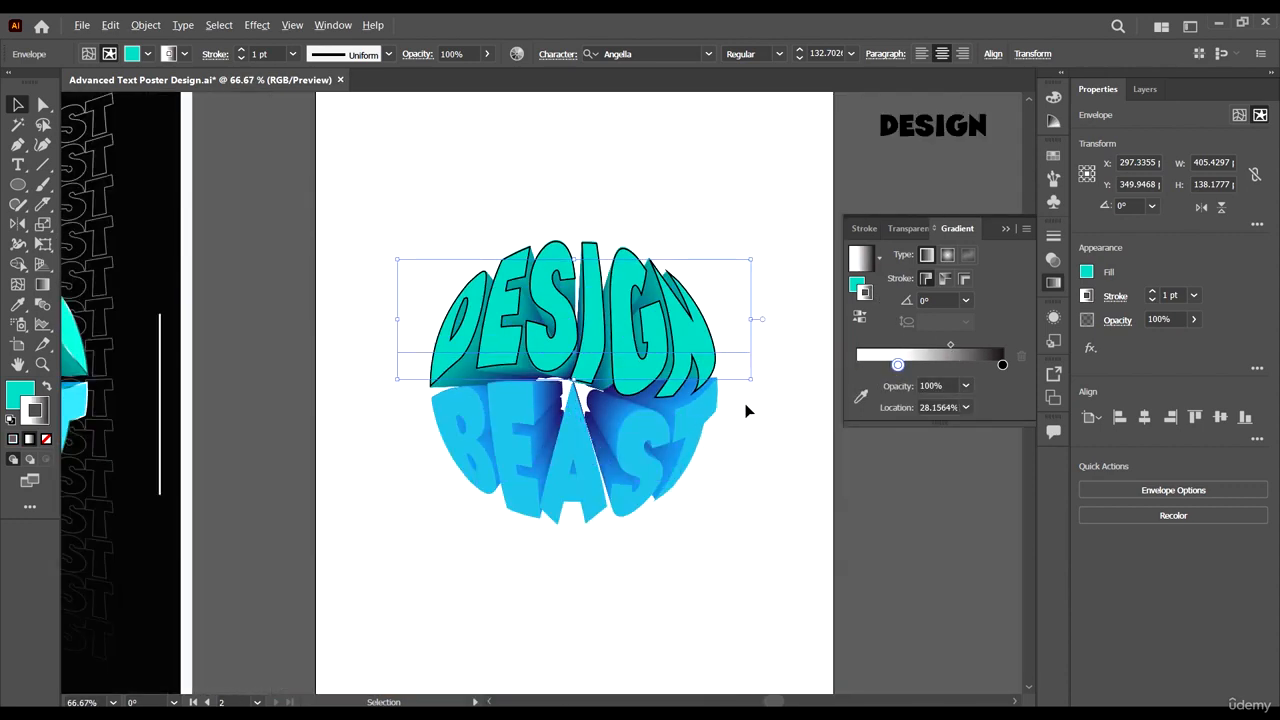
scroll(666, 251, "up", 3)
scroll(648, 316, "down", 2)
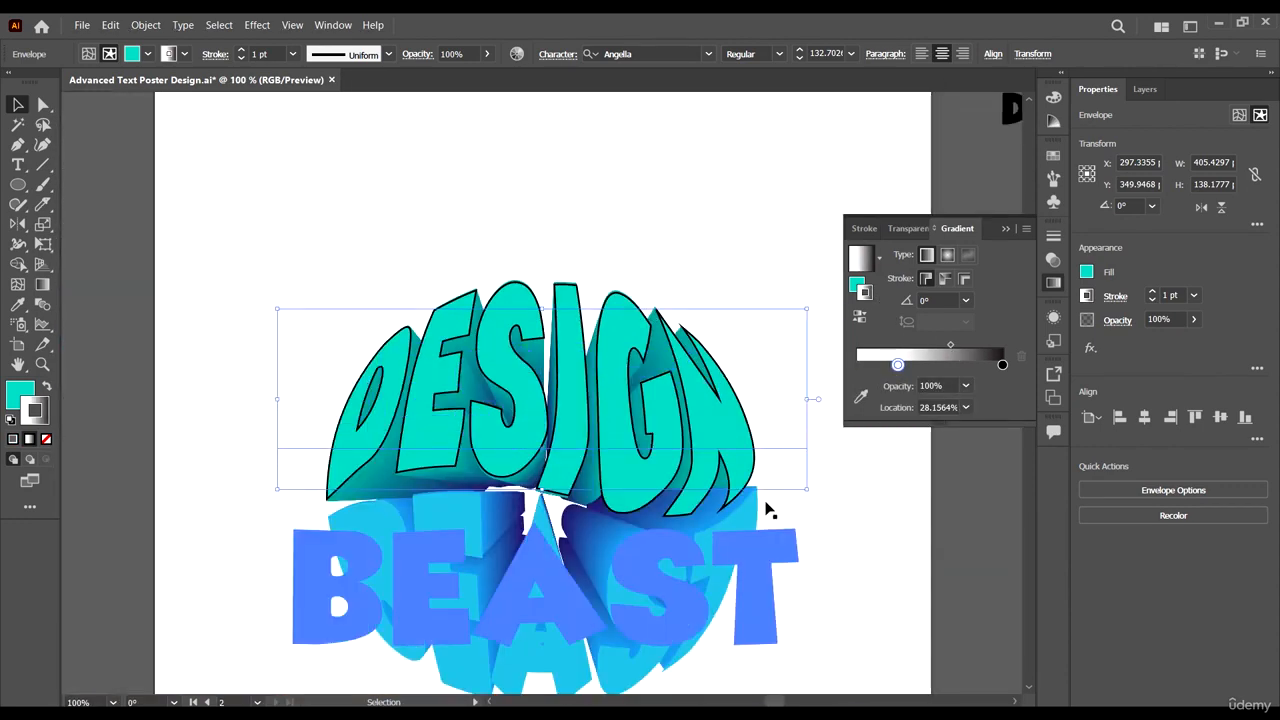
scroll(794, 414, "up", 3)
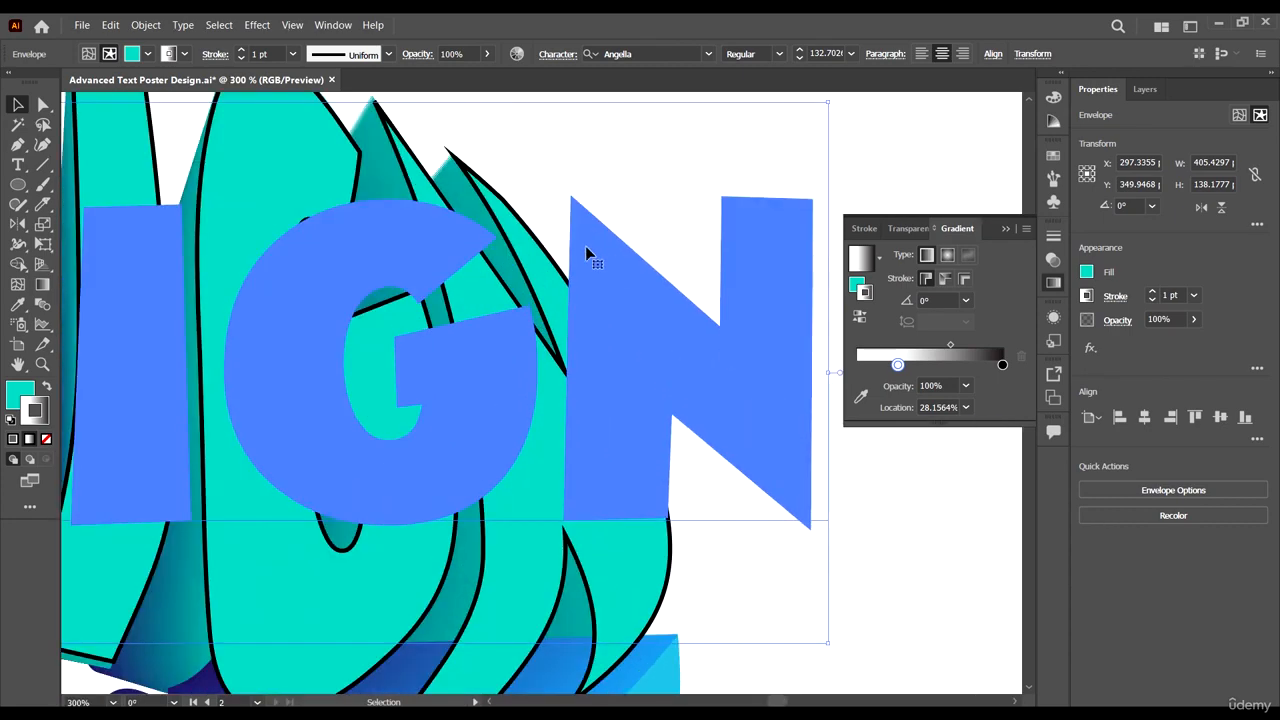
scroll(643, 403, "down", 2)
scroll(409, 338, "up", 3)
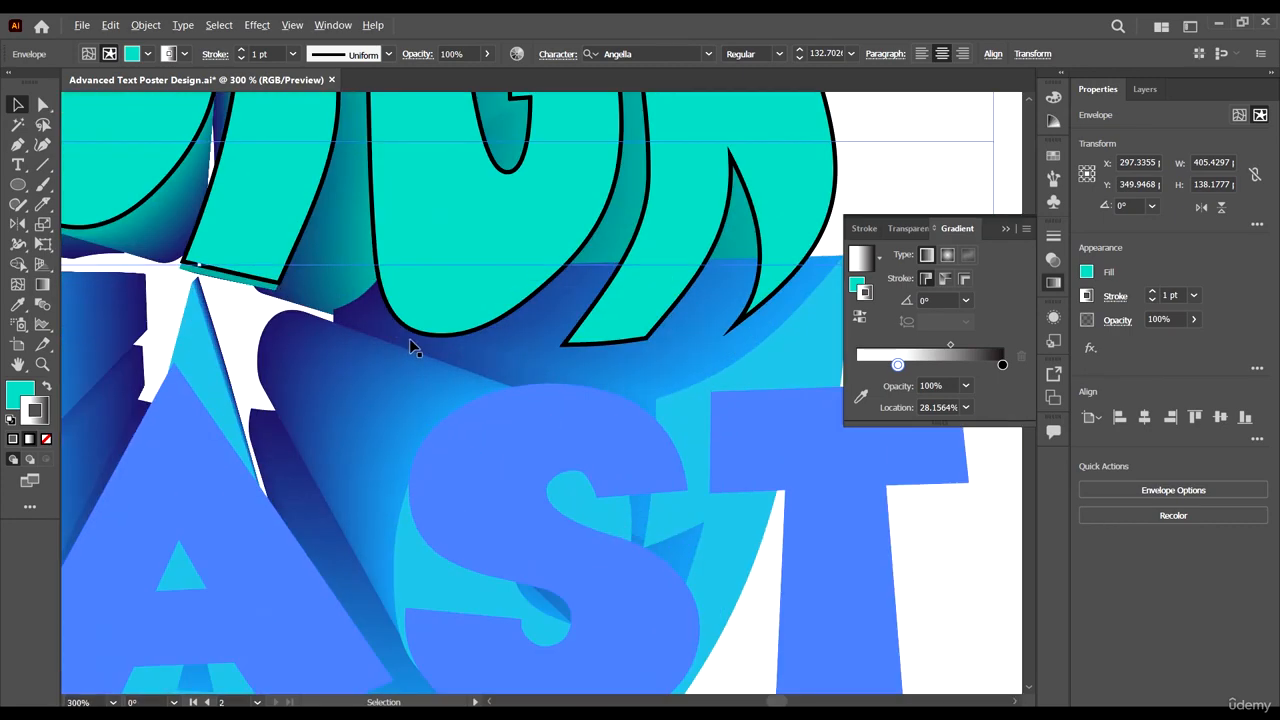
scroll(458, 355, "down", 2)
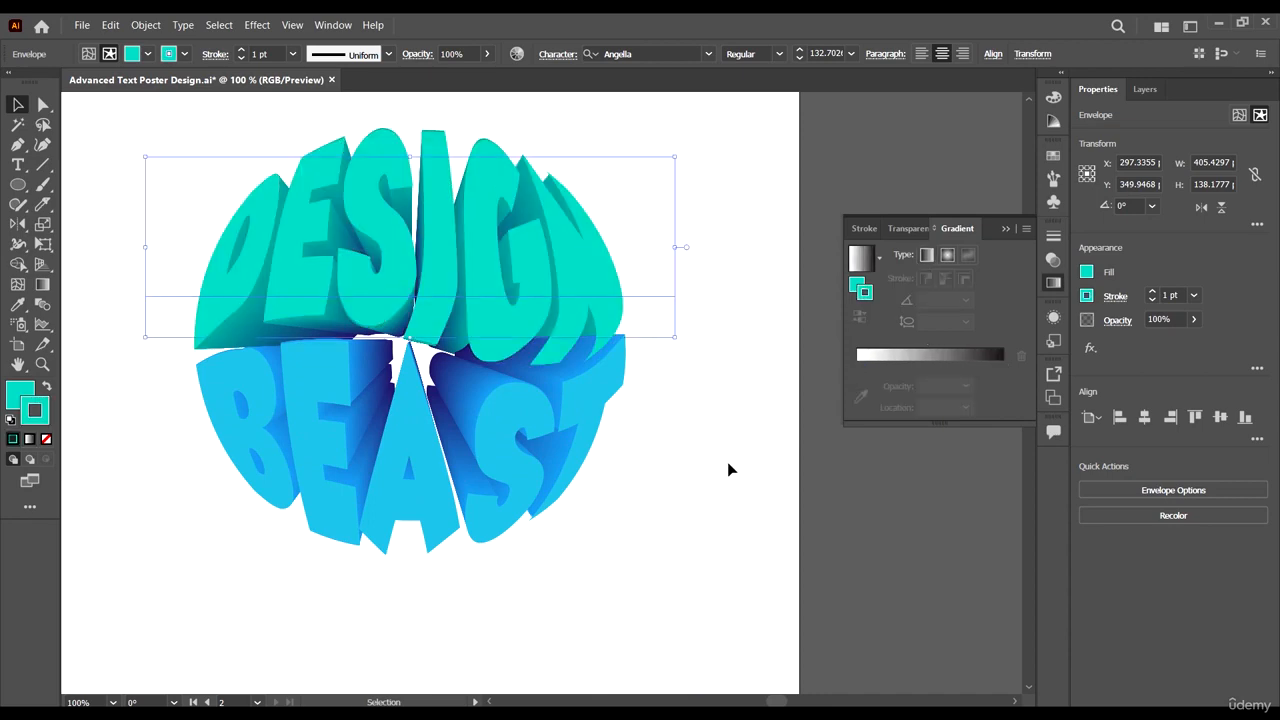
Move the front DESIGN text slightly down to line up with the edge of its extrusion and remove its stroke.
left_click(729, 467)
scroll(434, 334, "up", 3)
scroll(460, 410, "up", 2)
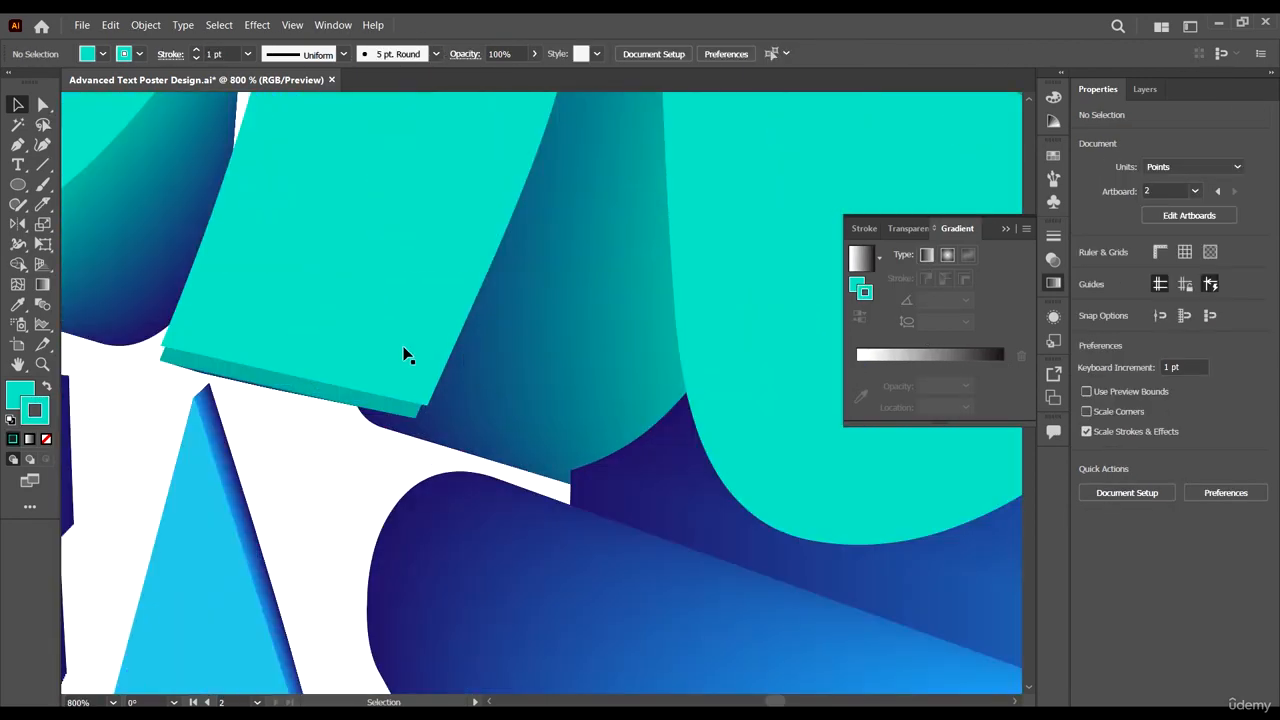
left_click(400, 349)
scroll(294, 294, "up", 3)
left_click_drag(285, 300, 277, 326)
scroll(378, 323, "down", 1)
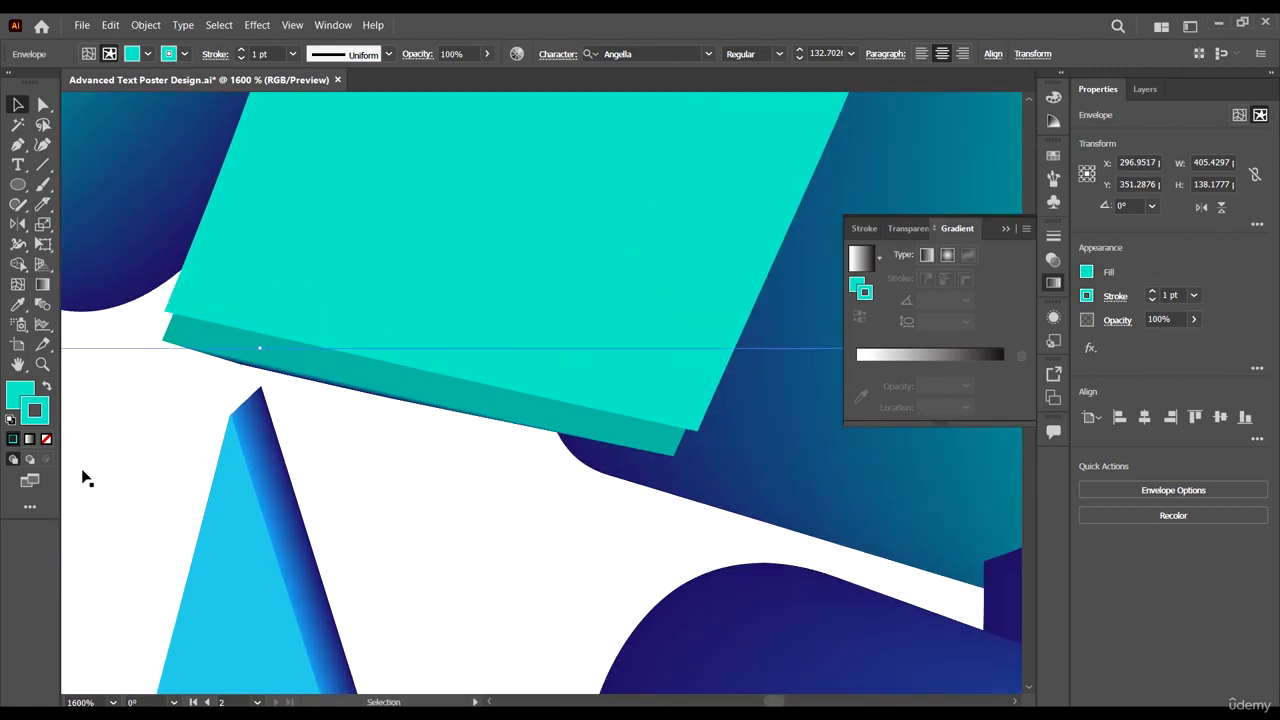
left_click(46, 438)
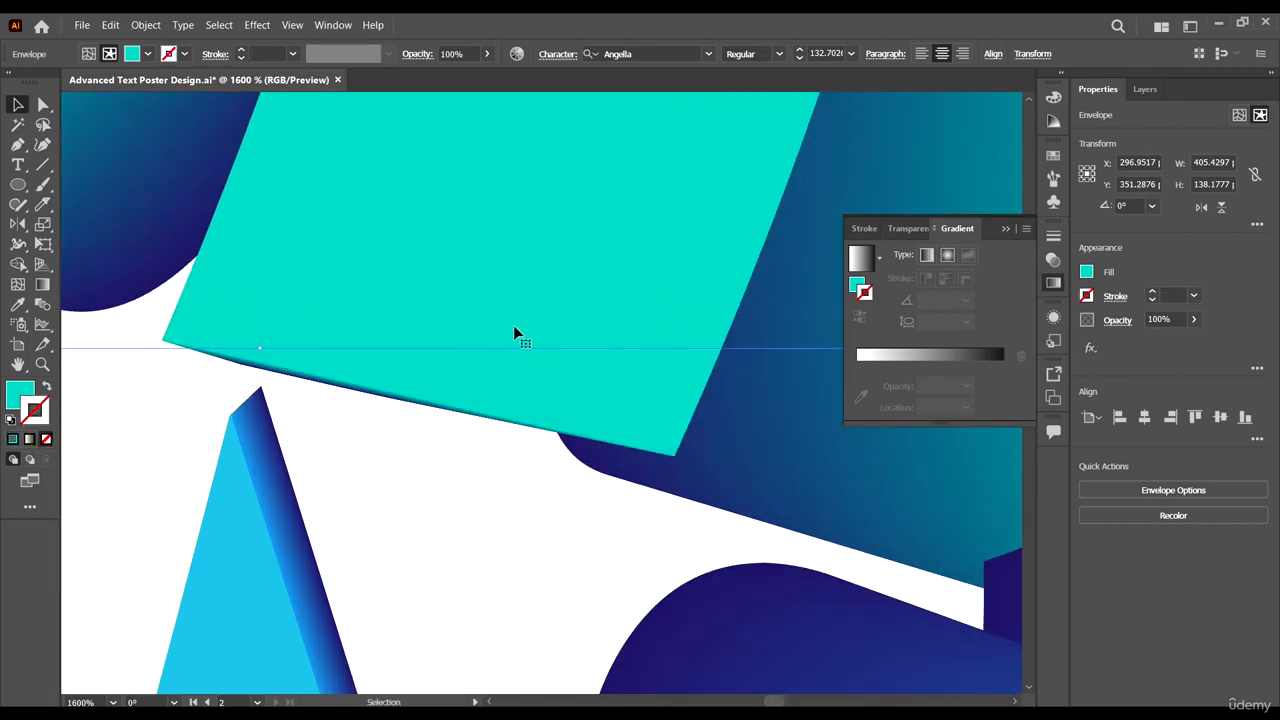
scroll(513, 335, "down", 8)
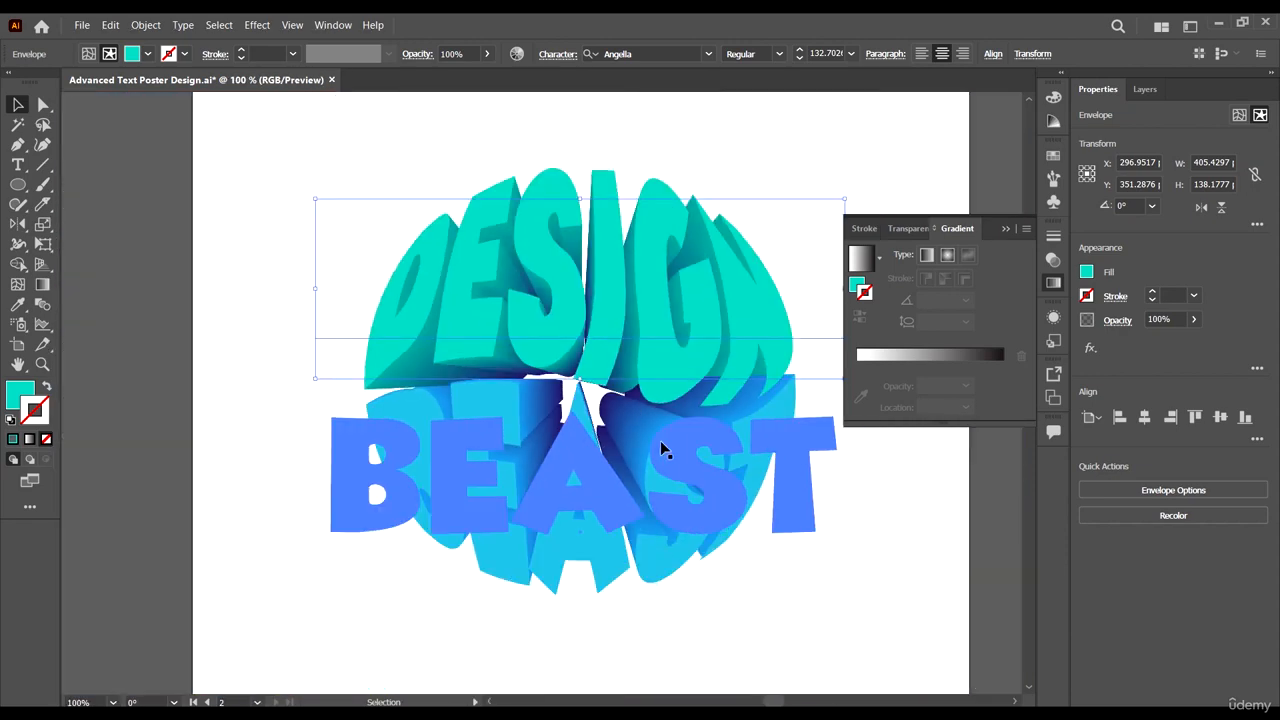
Remove the stroke from the front BEAST text.
left_click(923, 583)
left_click(563, 485)
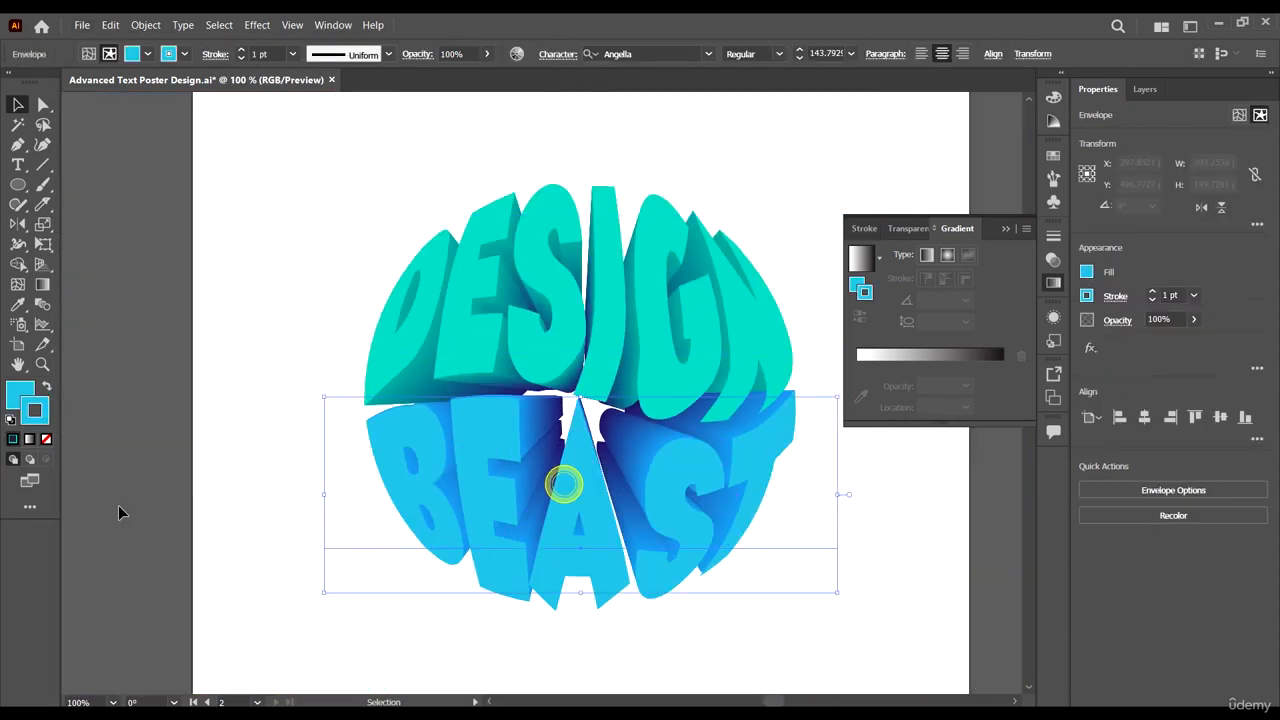
left_click(45, 440)
left_click(865, 500)
scroll(857, 505, "up", 1)
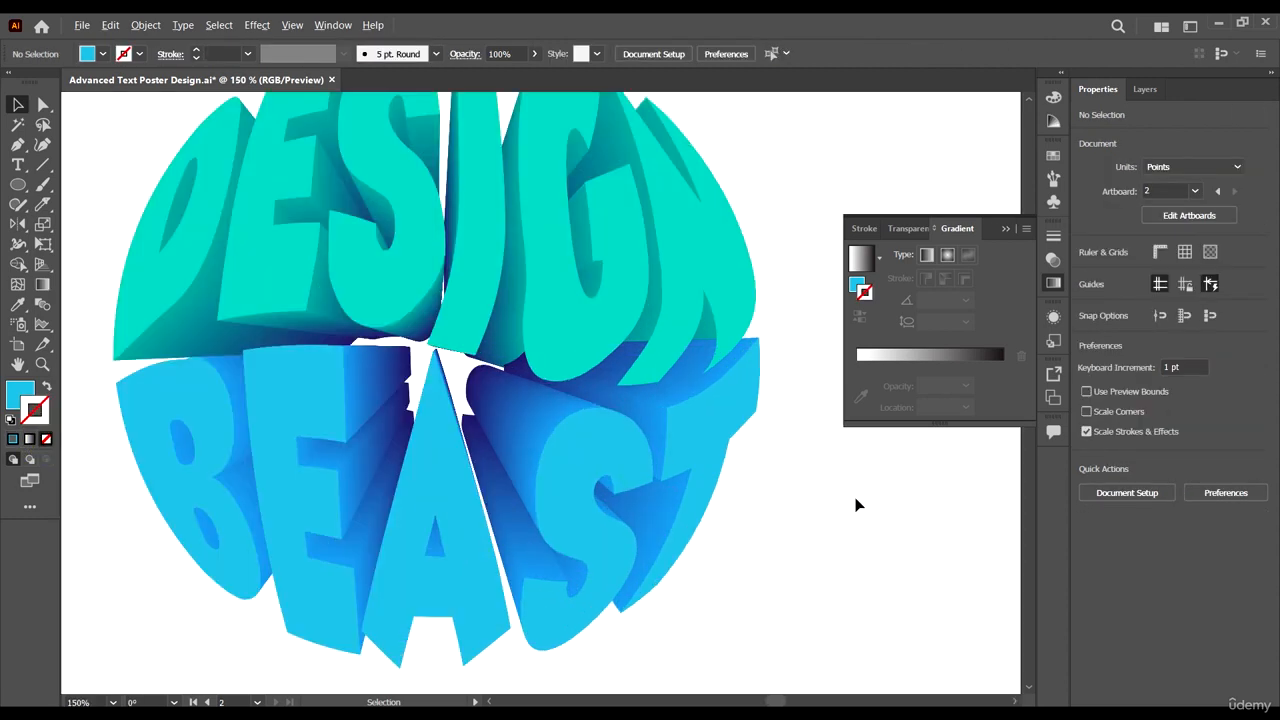
Try a linear white-to-black gradient stroke on the front BEAST text, examine its outline and remove the stroke.
left_click(706, 443)
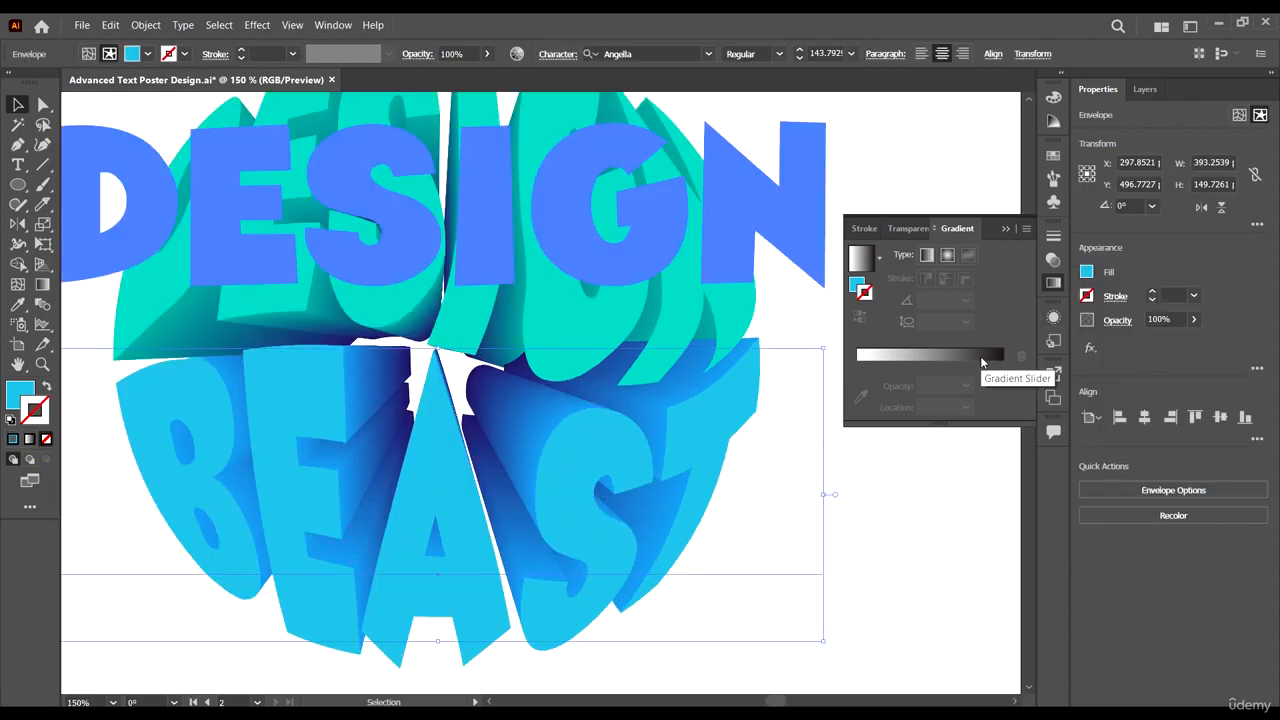
left_click(982, 360)
scroll(864, 532, "right", 1)
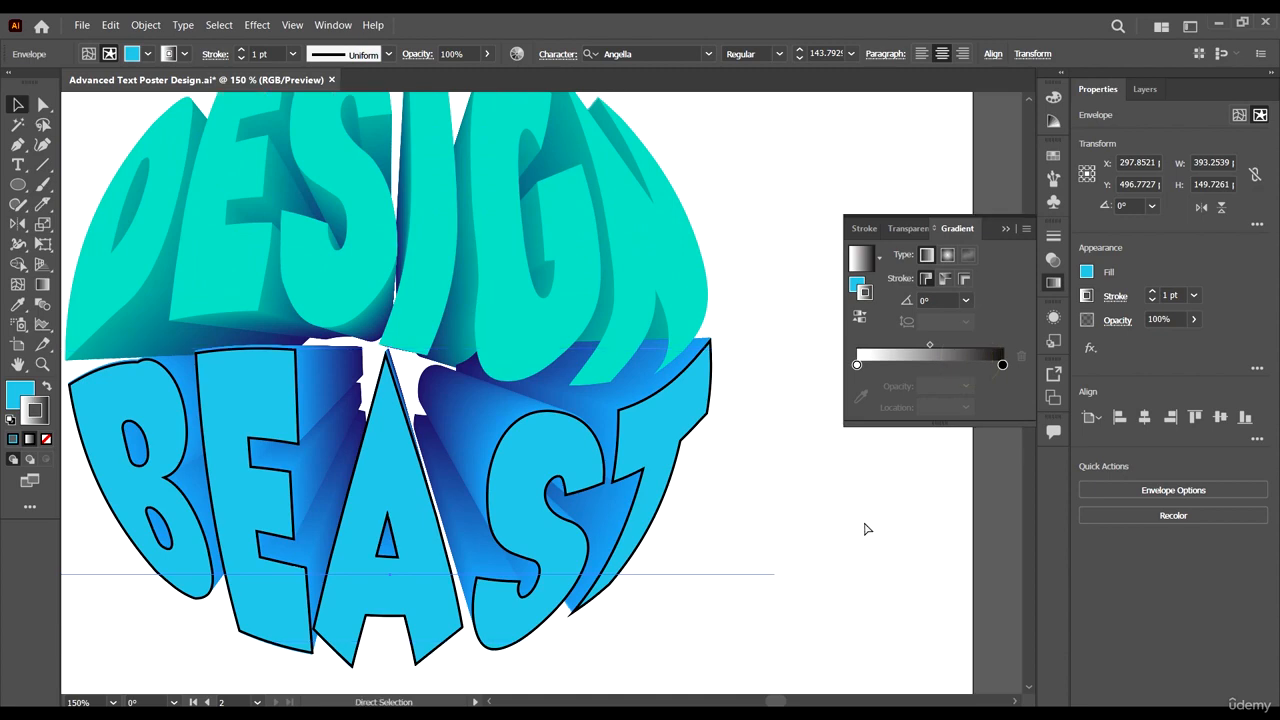
scroll(708, 500, "left", 2)
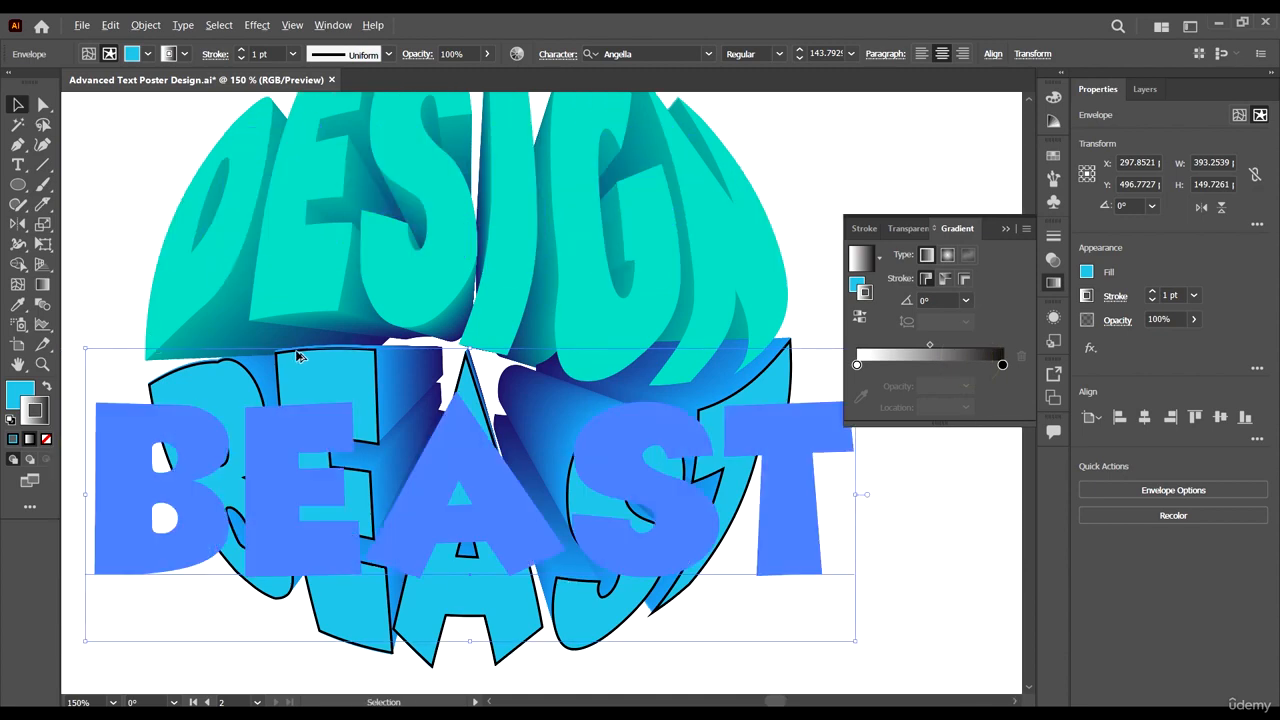
scroll(326, 366, "up", 5)
scroll(326, 366, "down", 5)
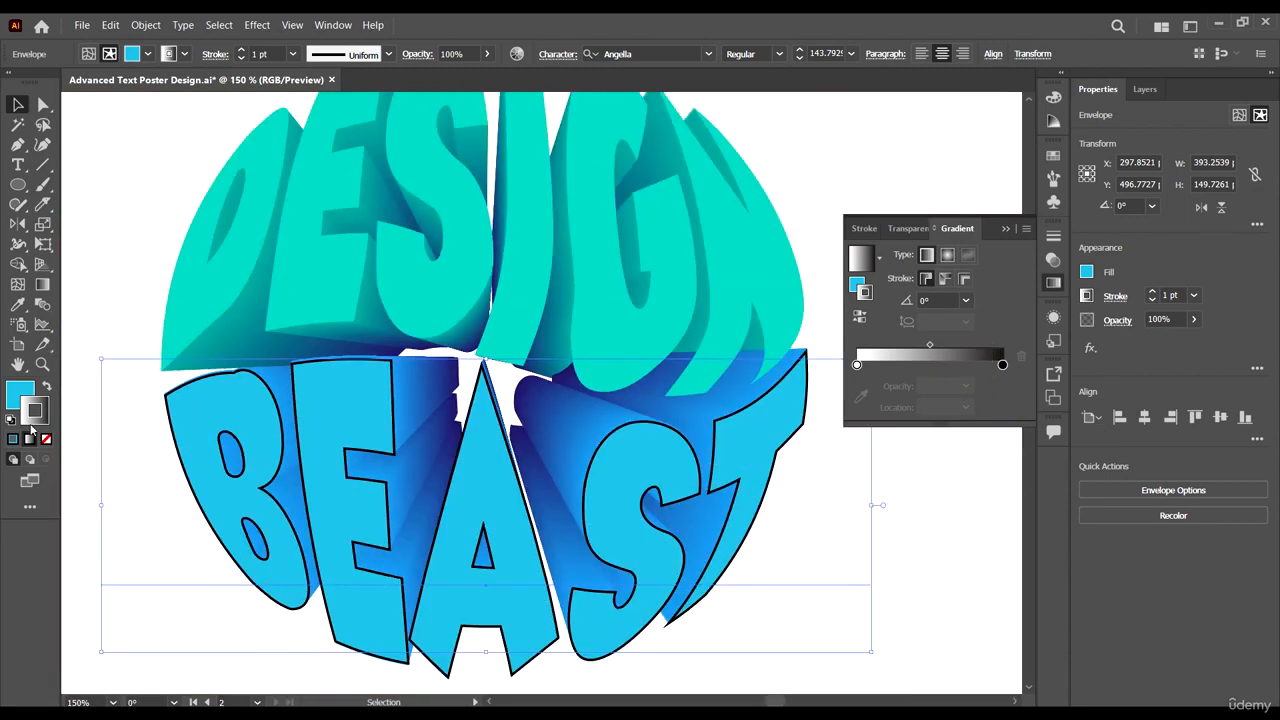
left_click(46, 440)
Isolate the front BEAST text, try the gradient stroke inside isolation mode, exit it and clear the stroke.
double_click(629, 459)
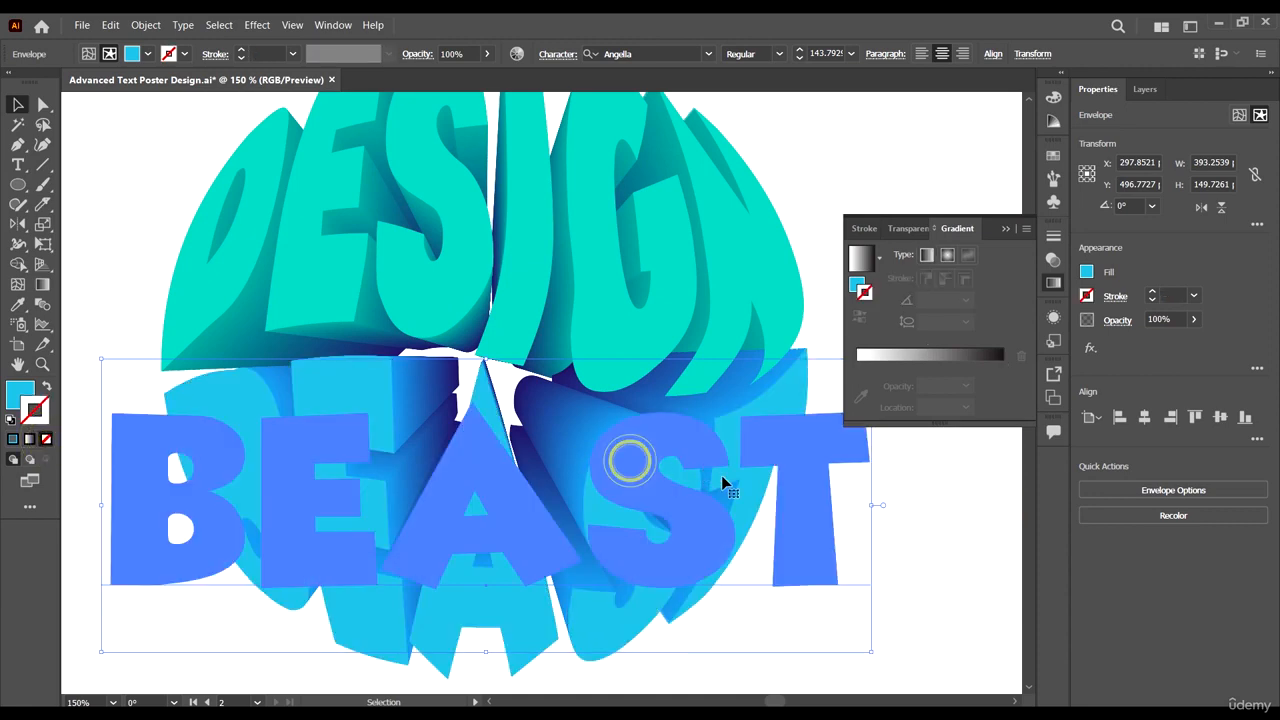
left_click(615, 428)
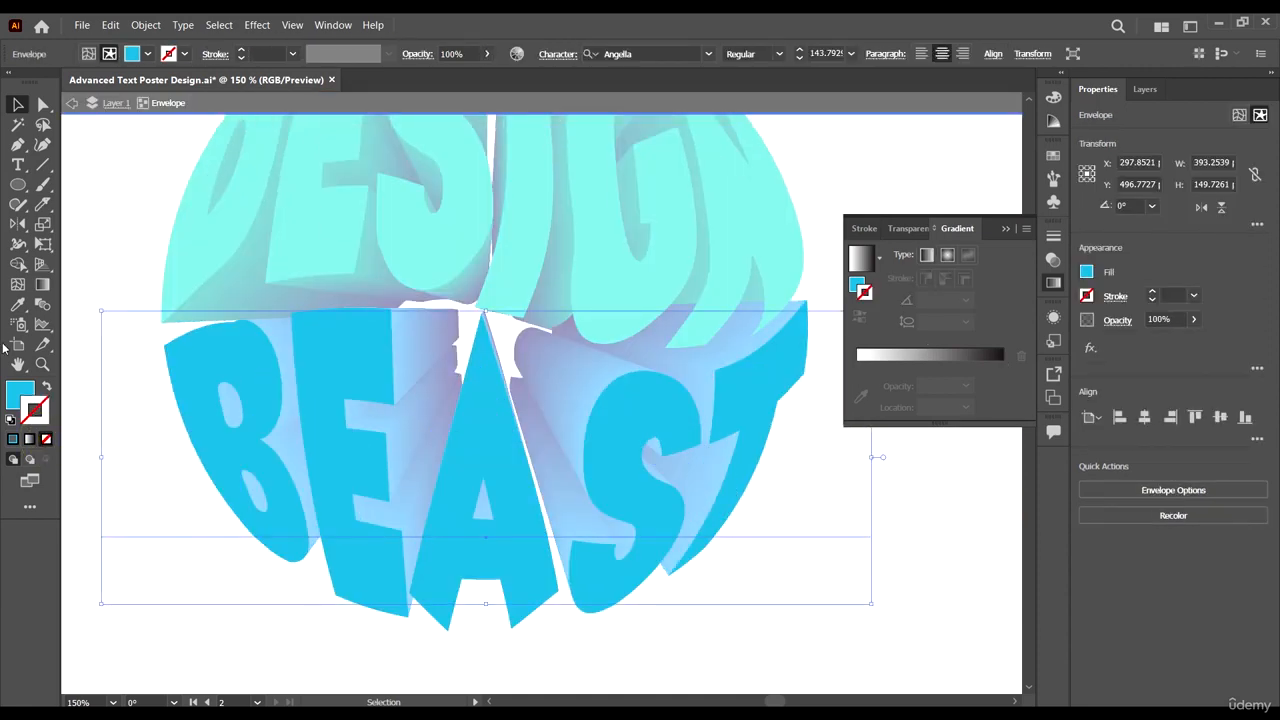
left_click(964, 359)
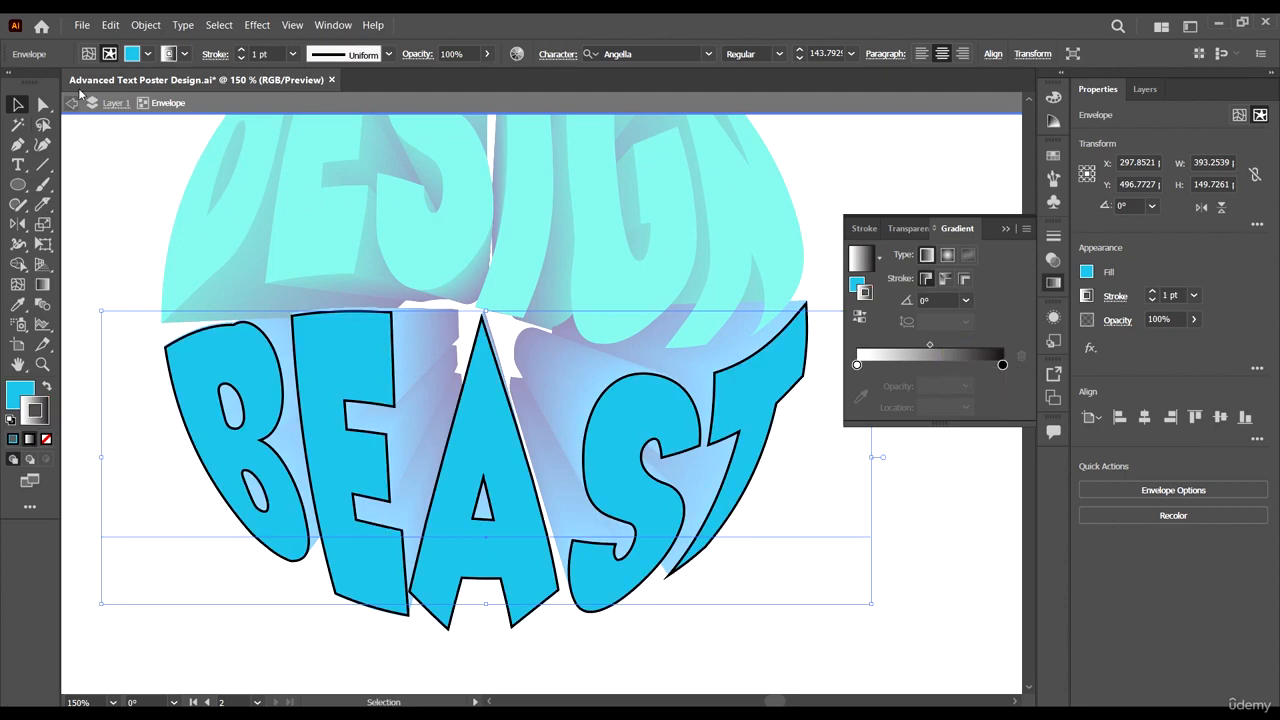
left_click(70, 104)
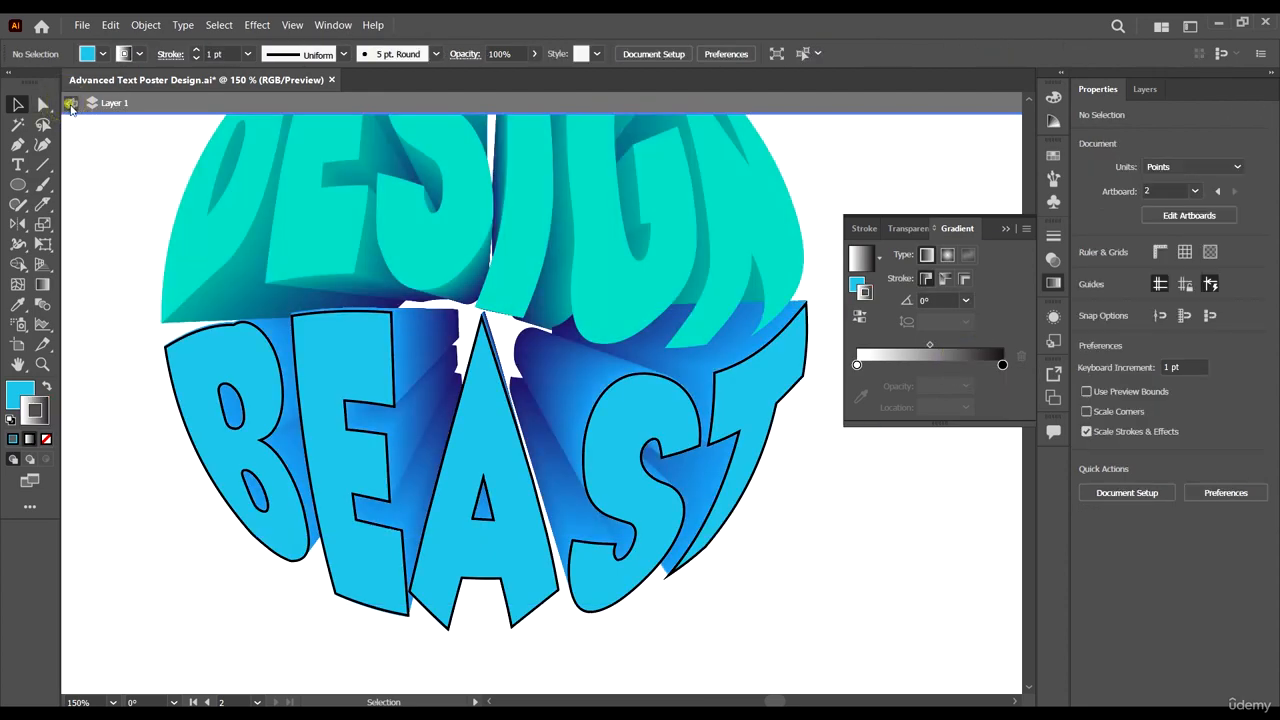
left_click(70, 104)
scroll(623, 351, "down", 2)
left_click(652, 408)
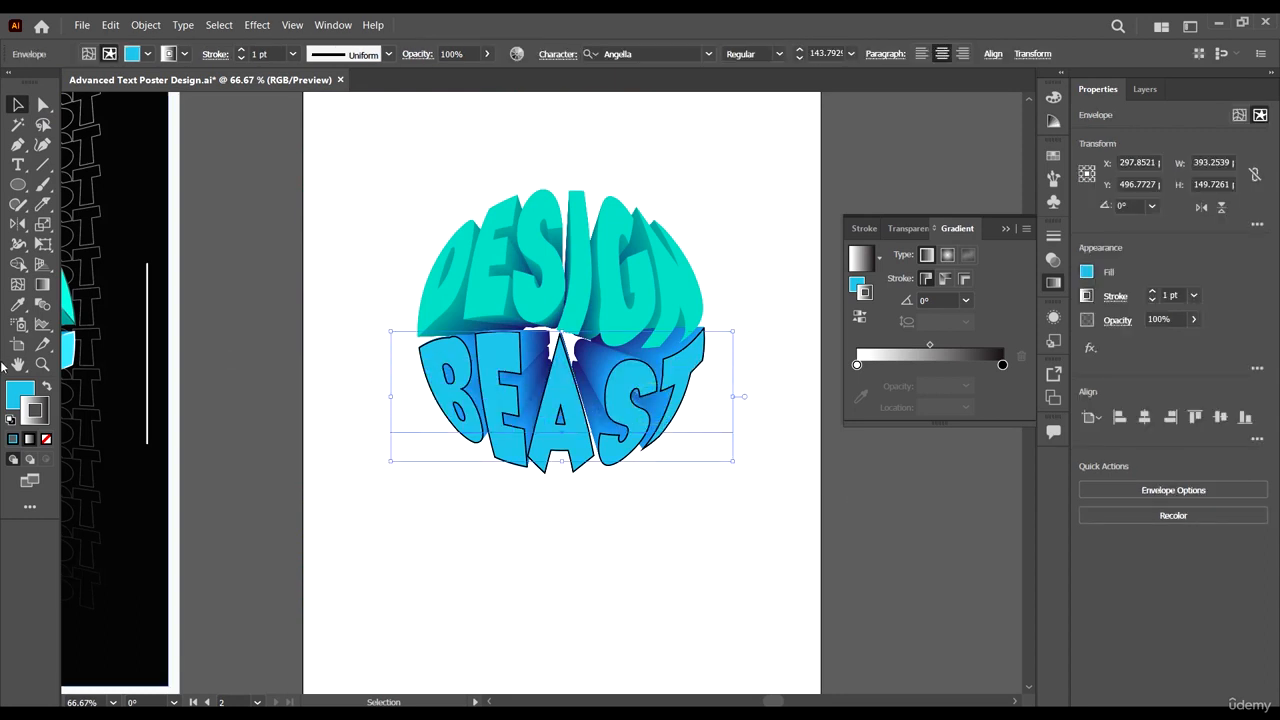
left_click(46, 438)
left_click(427, 552)
Move the front DESIGN and BEAST texts together about 407 pt to the right, off their blended extrusions.
left_click(591, 394)
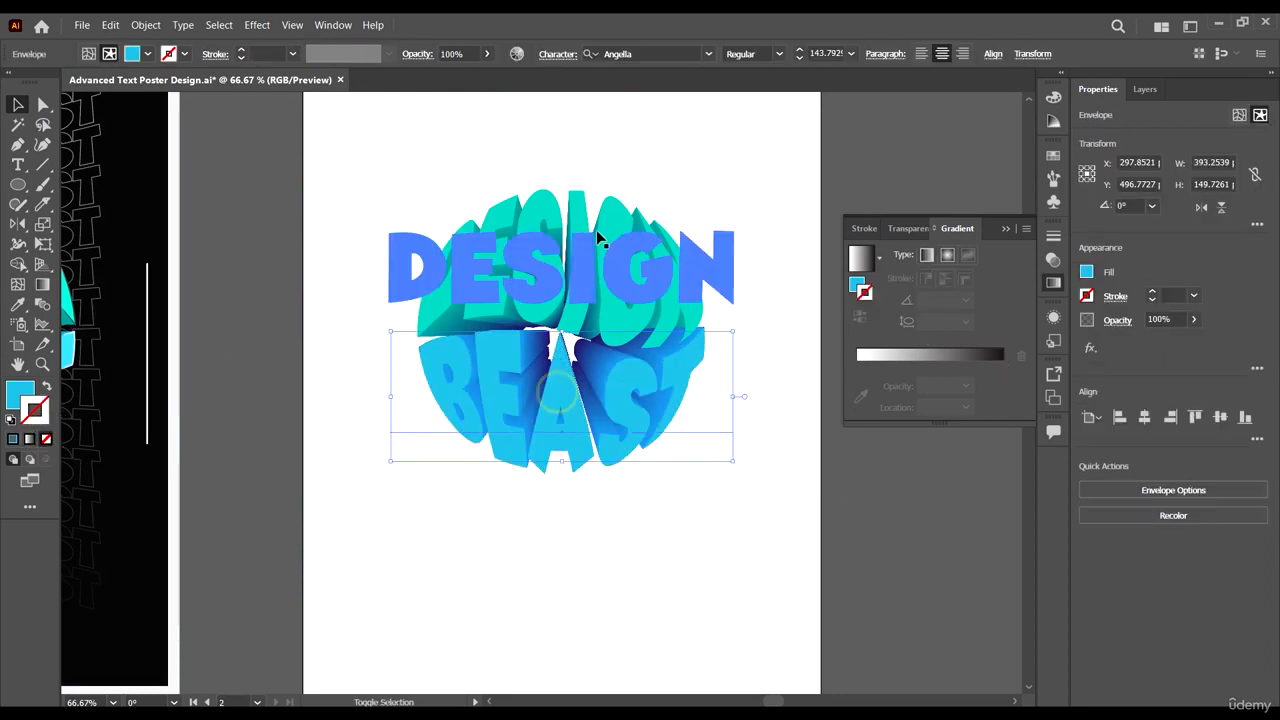
left_click(586, 231, "shift")
scroll(613, 375, "right", 5)
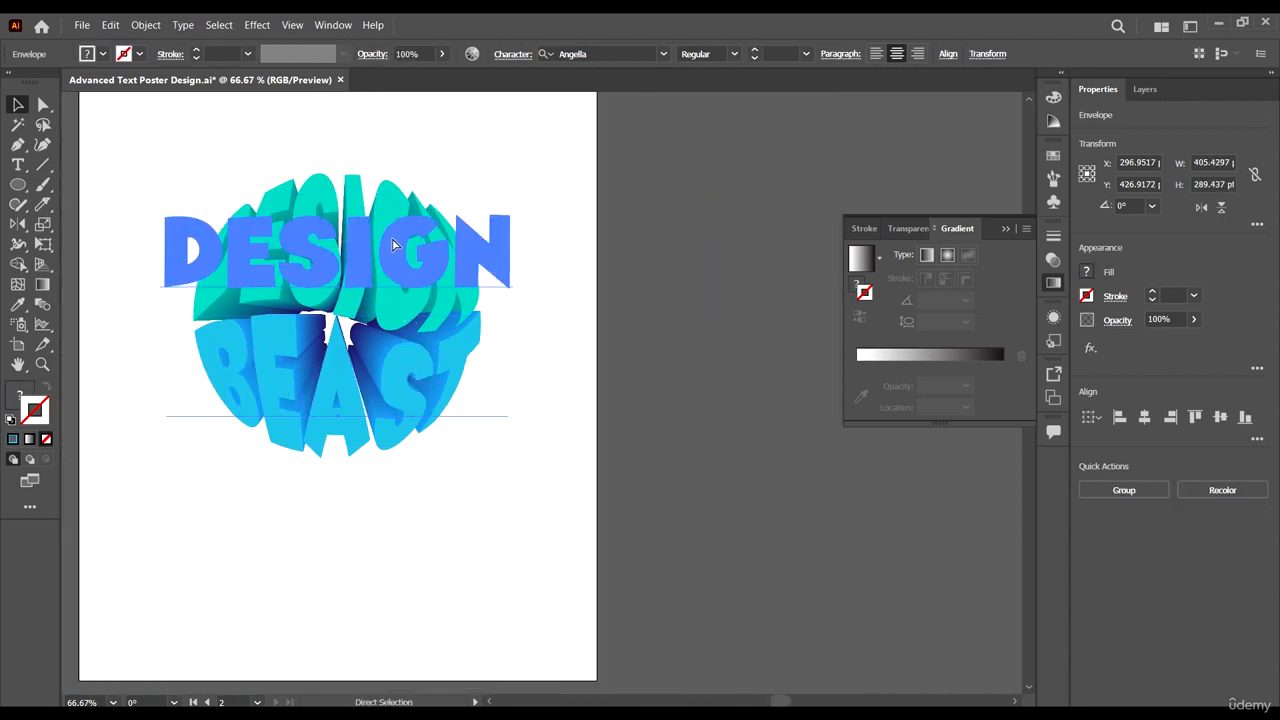
left_click_drag(395, 243, 380, 323)
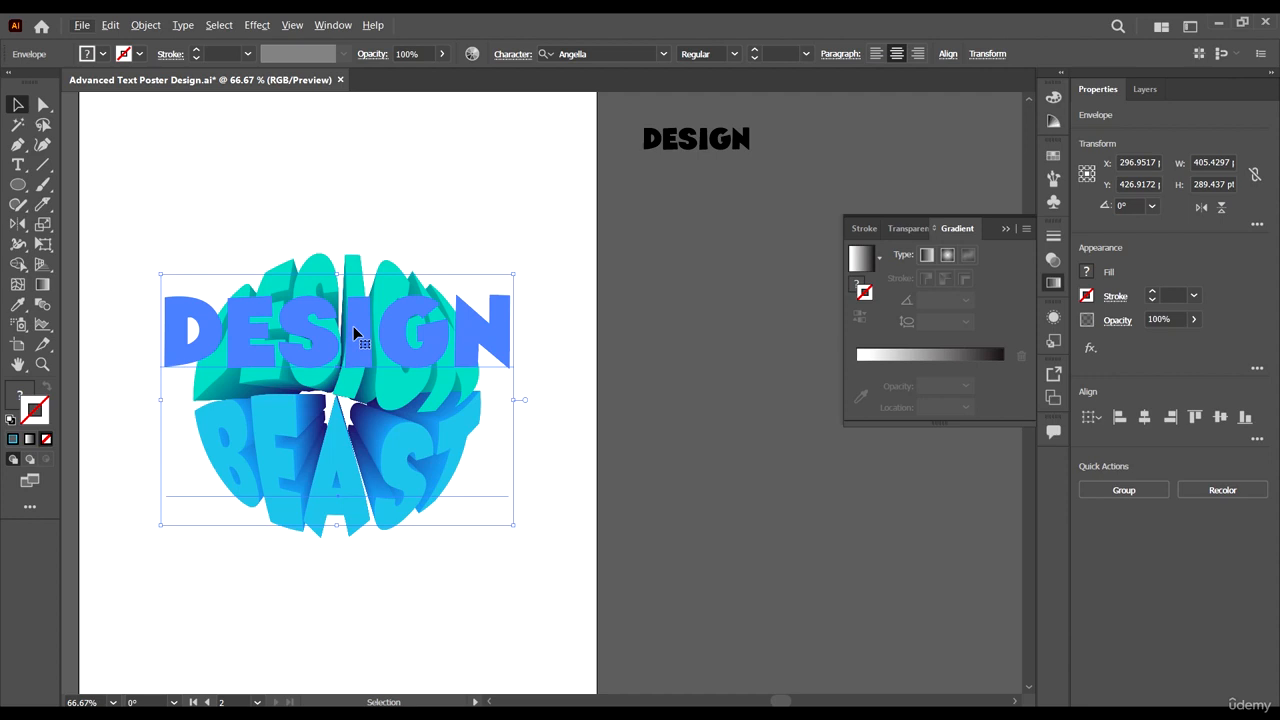
left_click_drag(353, 326, 633, 370)
left_click(921, 532)
left_click_drag(886, 557, 634, 294)
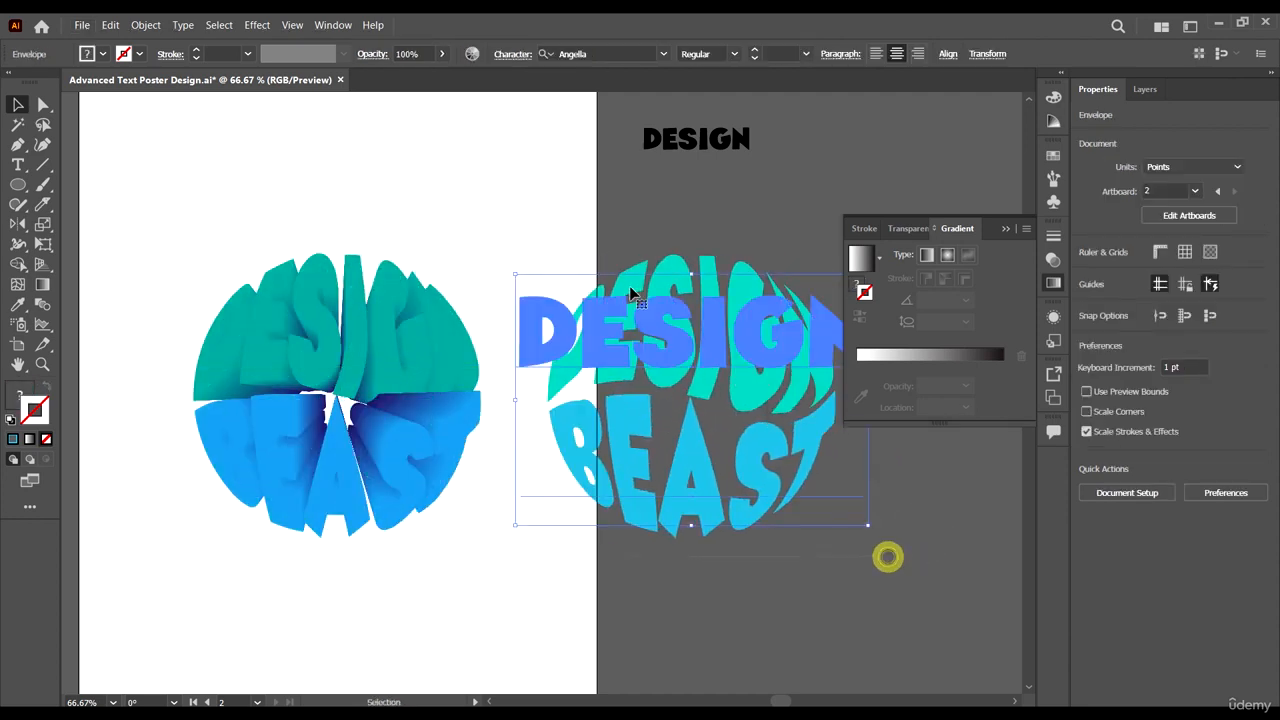
Expand the object and fill of the separated turquoise DESIGN envelope text.
left_click(986, 498)
left_click(702, 312)
left_click(144, 24)
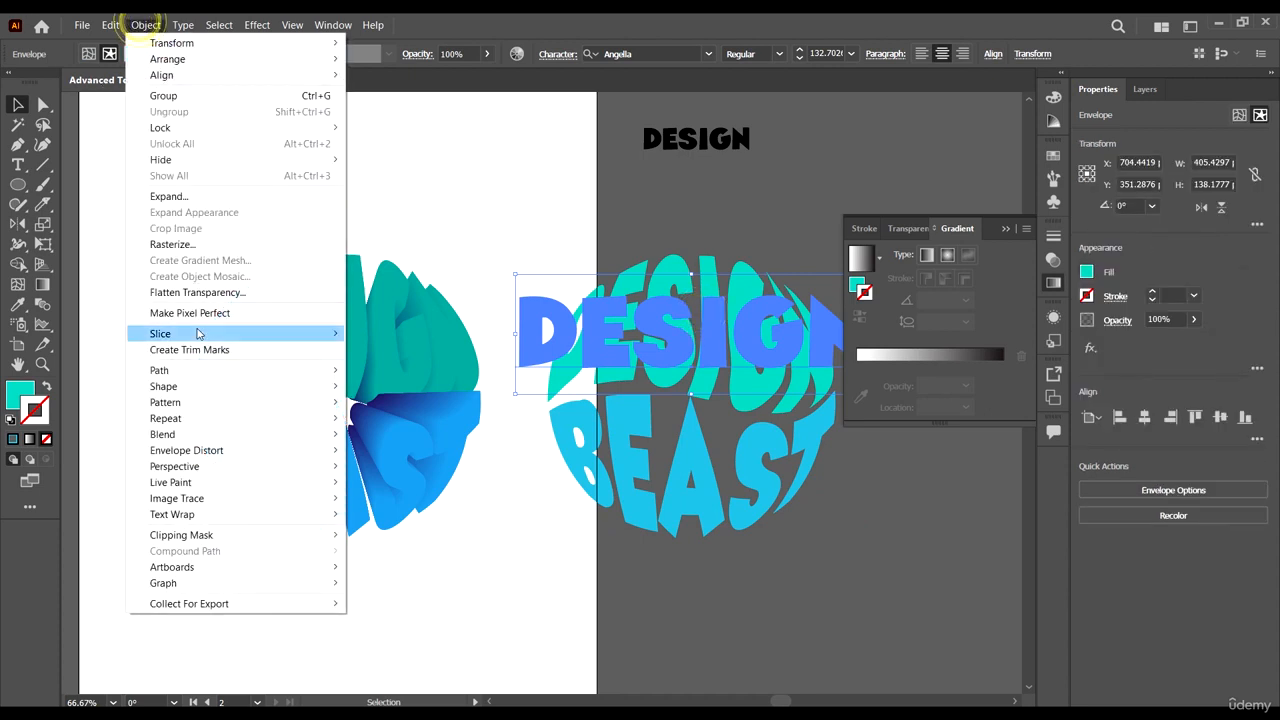
left_click(203, 197)
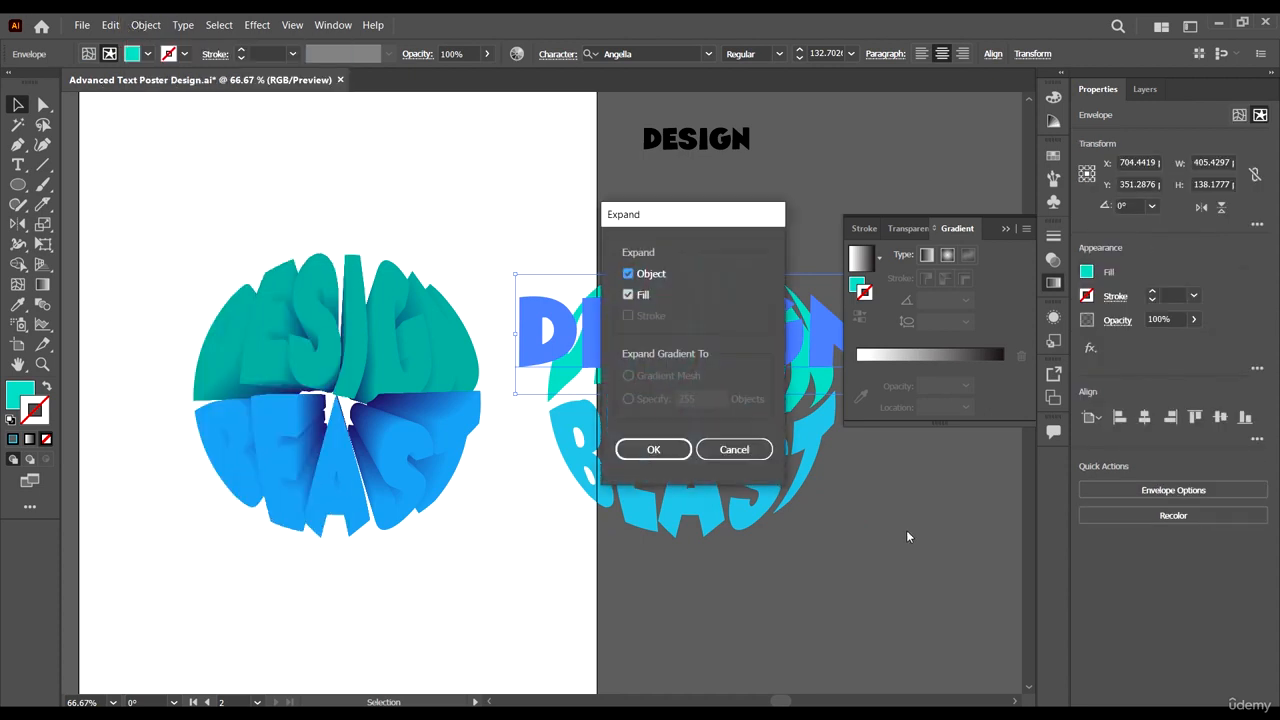
left_click(653, 449)
left_click(826, 583)
Expand the object and fill of the separated cyan-blue BEAST envelope text.
left_click(748, 483)
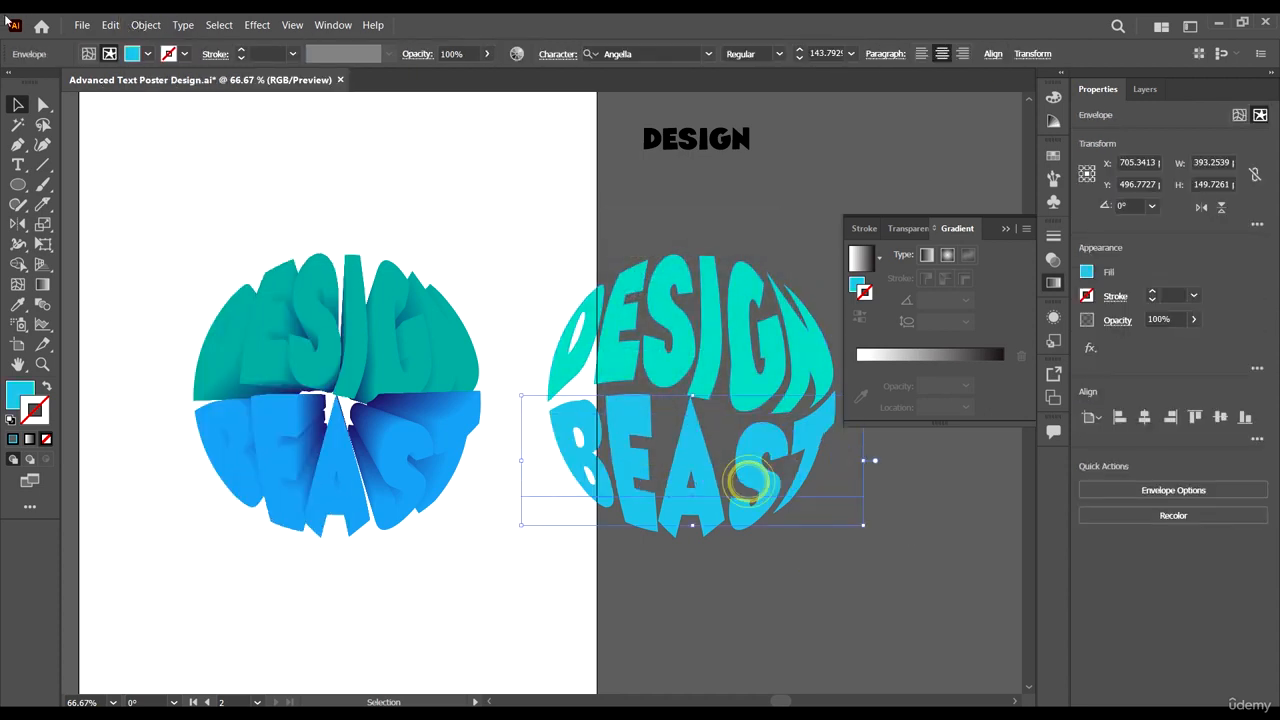
left_click(145, 24)
left_click(184, 193)
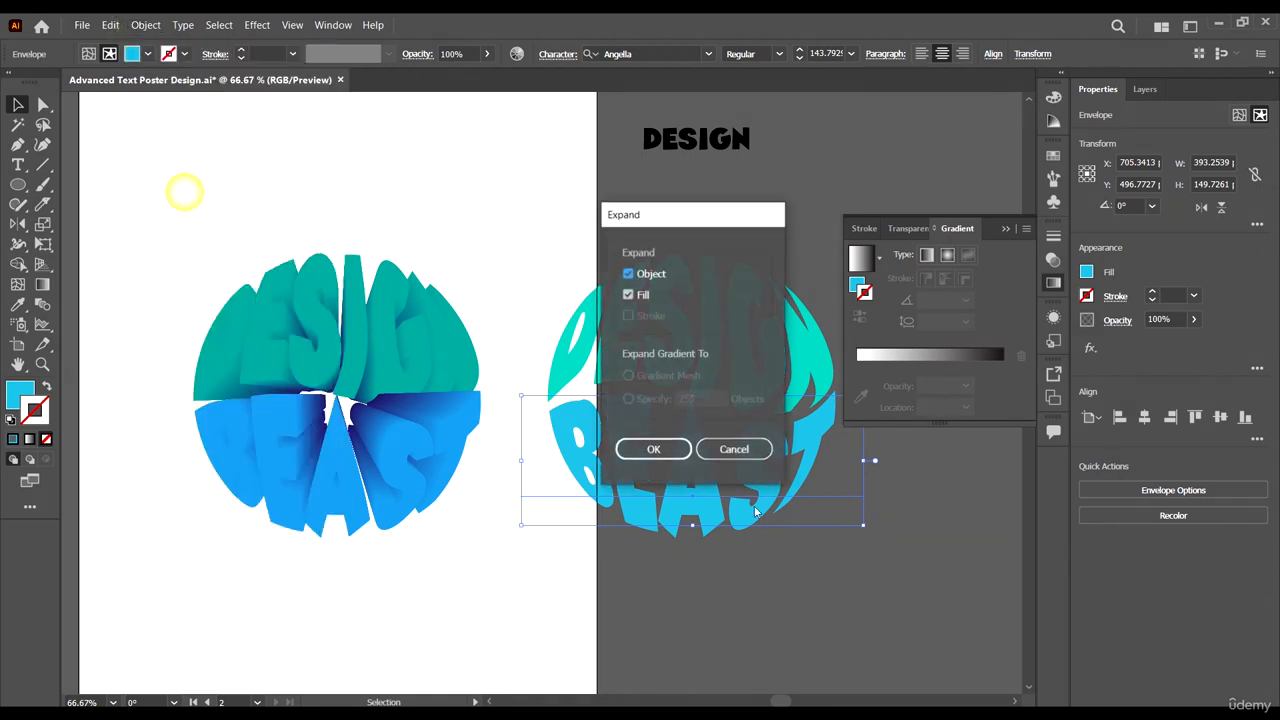
left_click(653, 449)
left_click(951, 586)
Apply a linear white-to-black gradient to the stroke of the expanded DESIGN group and inspect the outline.
left_click(748, 343)
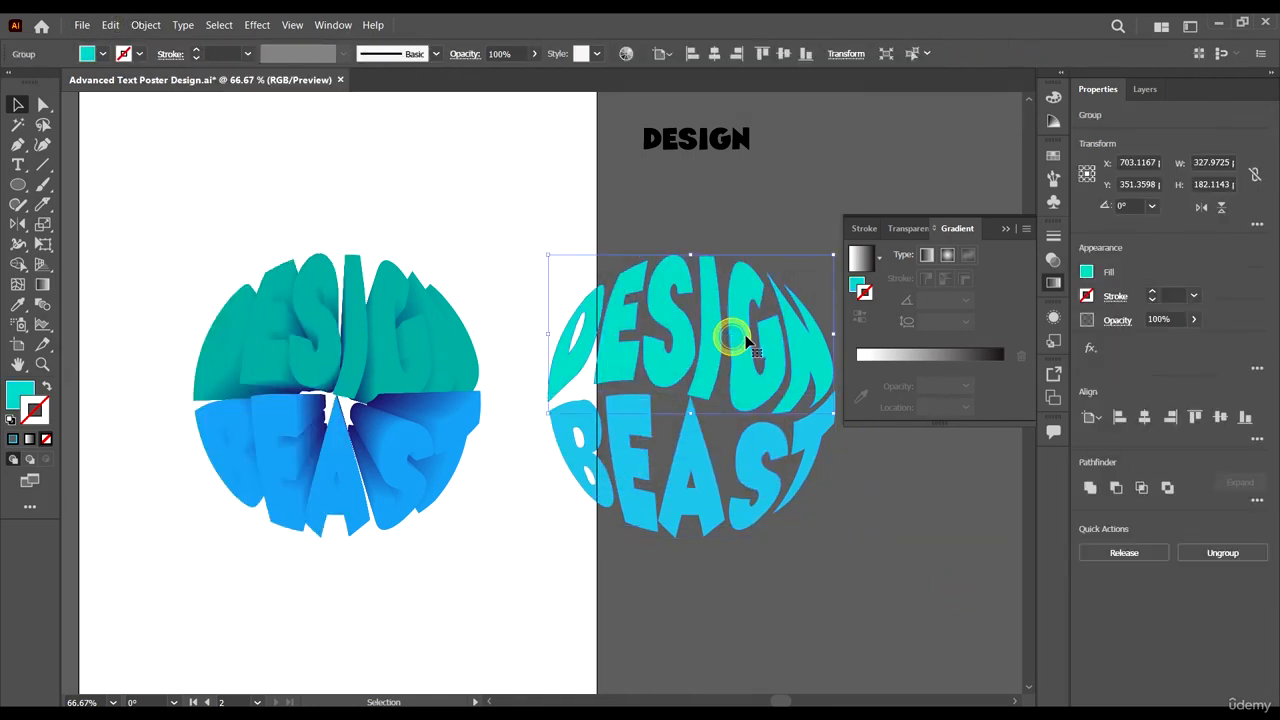
left_click(912, 356)
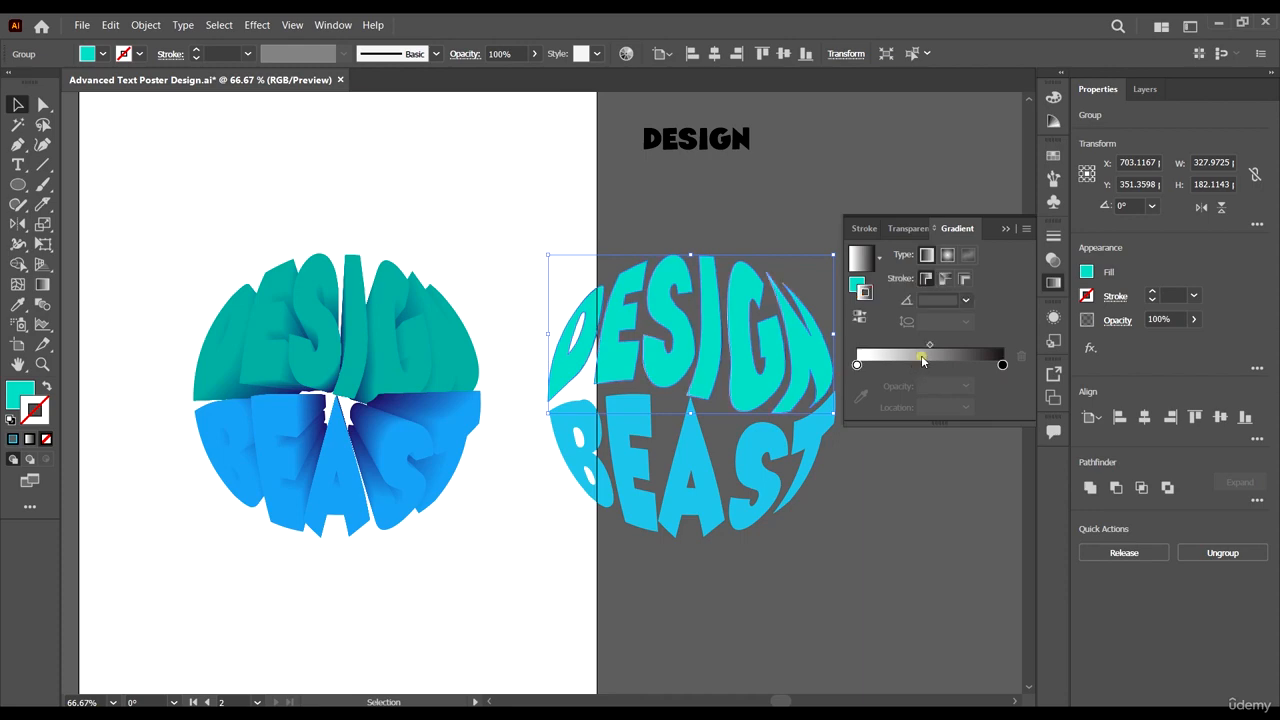
left_click(929, 491)
scroll(795, 301, "up", 3)
scroll(519, 282, "down", 3)
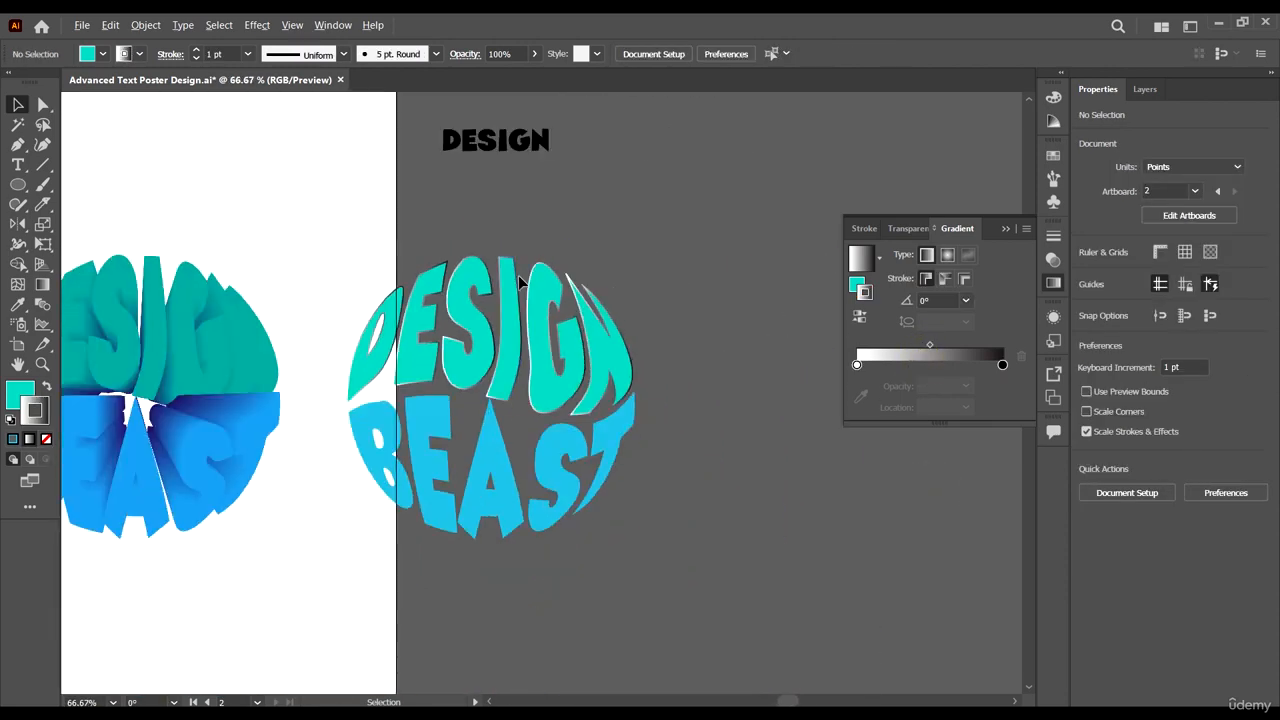
Apply the linear white-to-black gradient to the stroke of the expanded cyan-blue BEAST group.
left_click(575, 450)
left_click(960, 354)
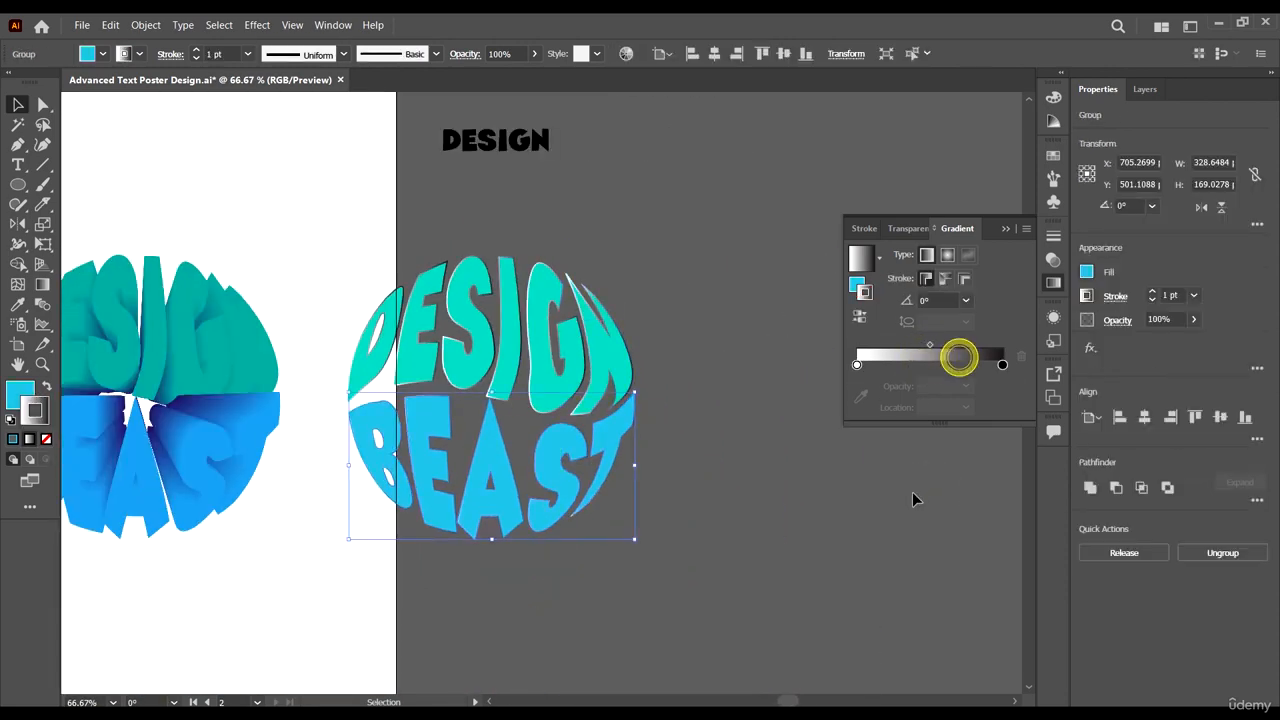
left_click(912, 492)
Move the outlined DESIGN and BEAST texts together about 408 pt to the left, back onto their blended extrusions.
scroll(710, 495, "left", 2)
scroll(709, 495, "left", 2)
left_click_drag(814, 543, 640, 326)
scroll(586, 398, "left", 4)
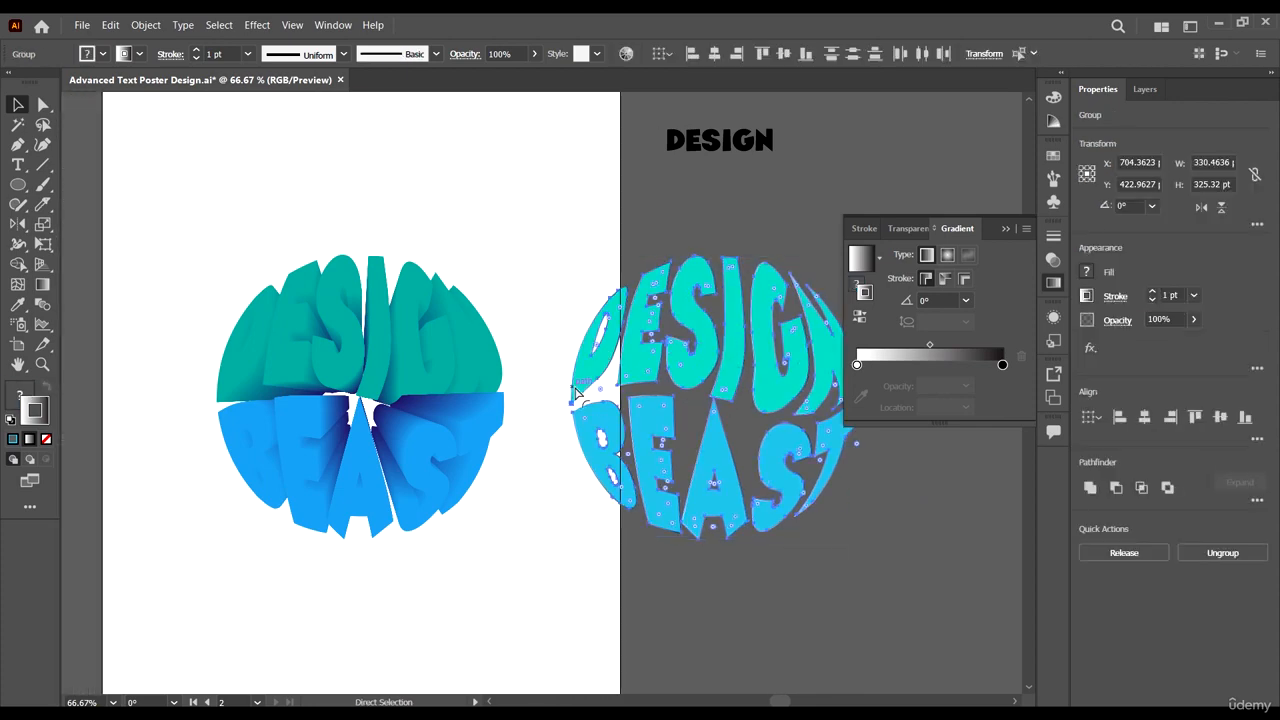
left_click_drag(719, 449, 363, 457)
scroll(567, 400, "up", 8)
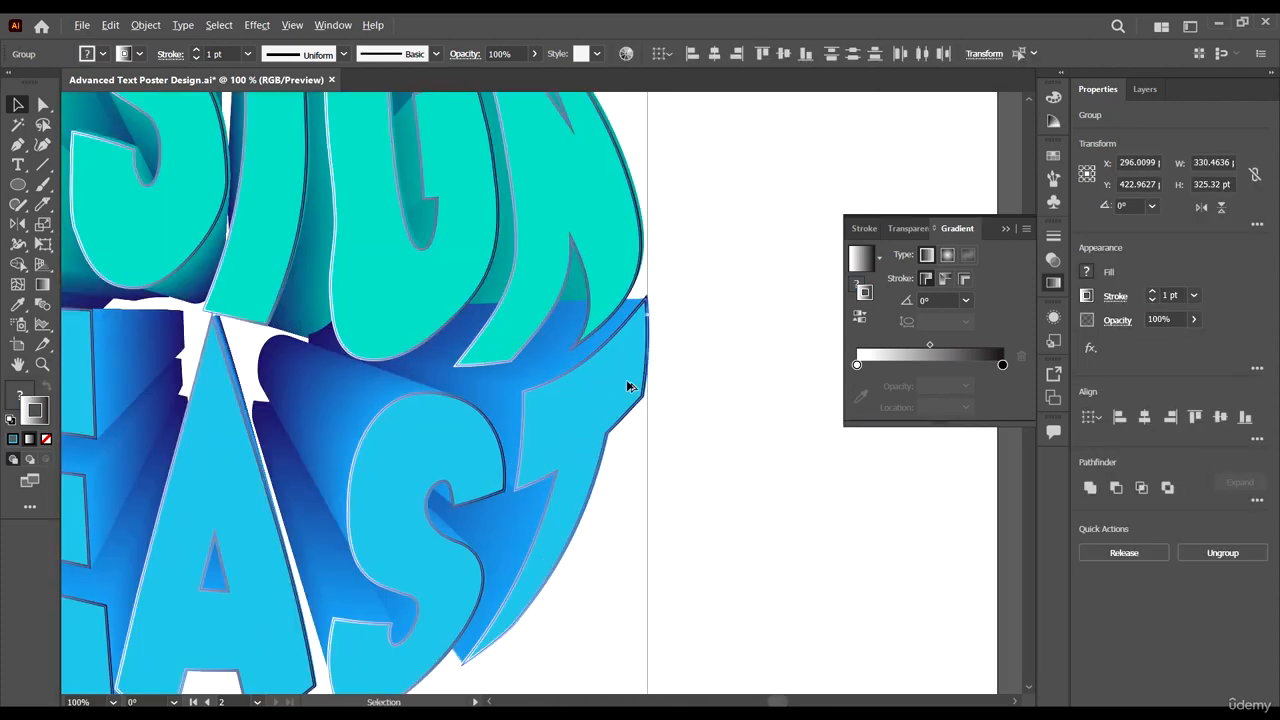
Nudge both front texts about 1 pt to the right over their extrusions and check the alignment at the letter corners.
left_click_drag(520, 358, 527, 352)
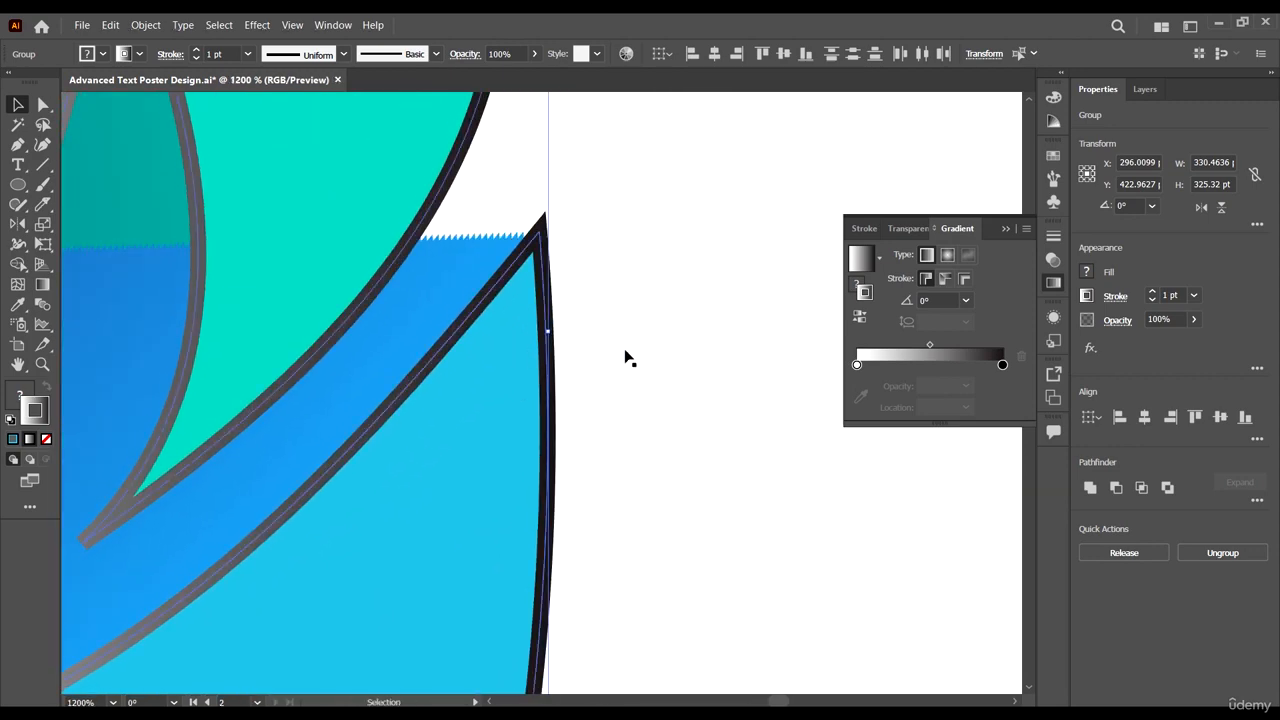
scroll(666, 347, "down", 5)
scroll(660, 360, "down", 3)
scroll(660, 372, "left", 3)
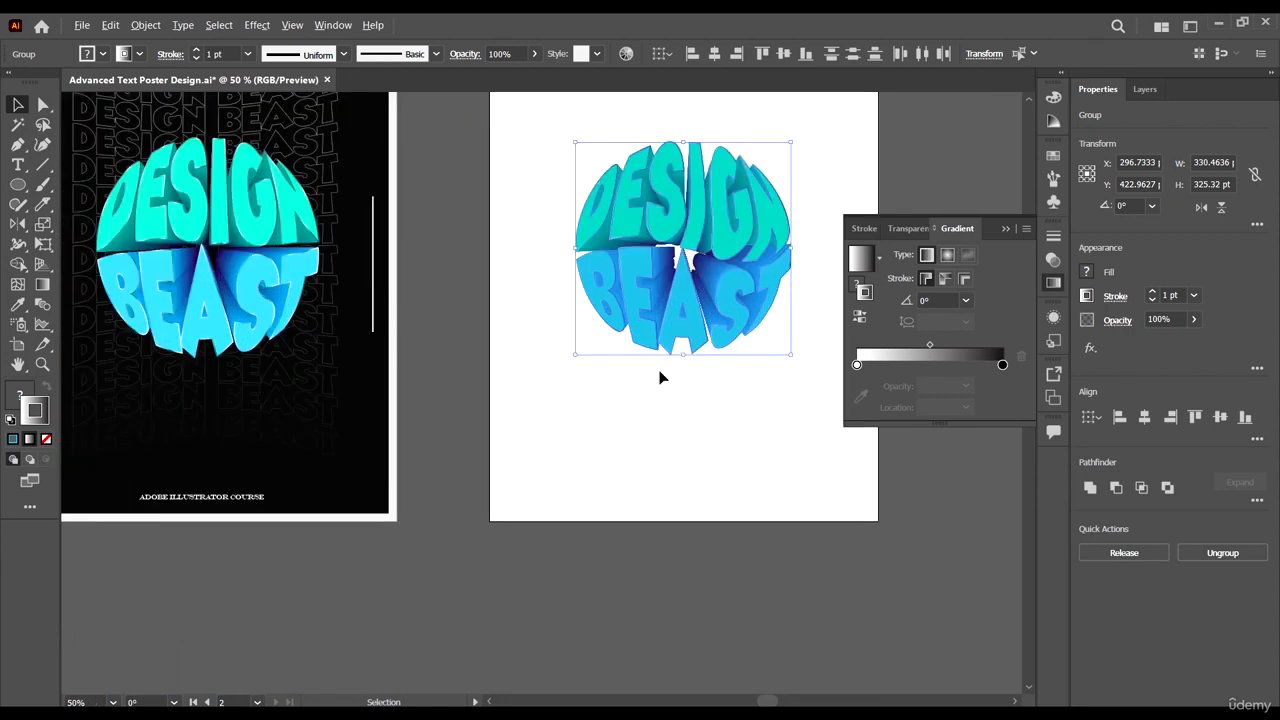
scroll(700, 350, "up", 6)
mouse_move(724, 304)
left_mouse_down()
mouse_move(706, 309)
mouse_move(737, 300)
mouse_move(725, 315)
left_mouse_up()
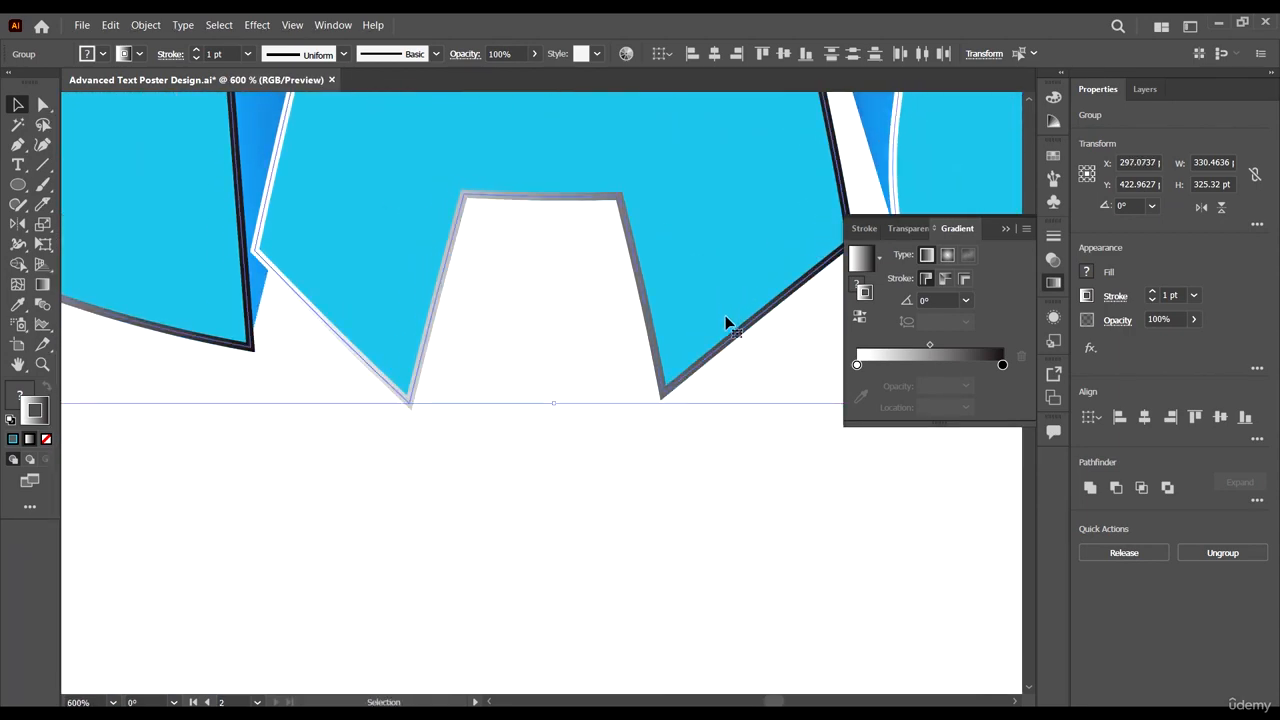
scroll(725, 315, "down", 4)
left_click(687, 440)
scroll(687, 440, "down", 4)
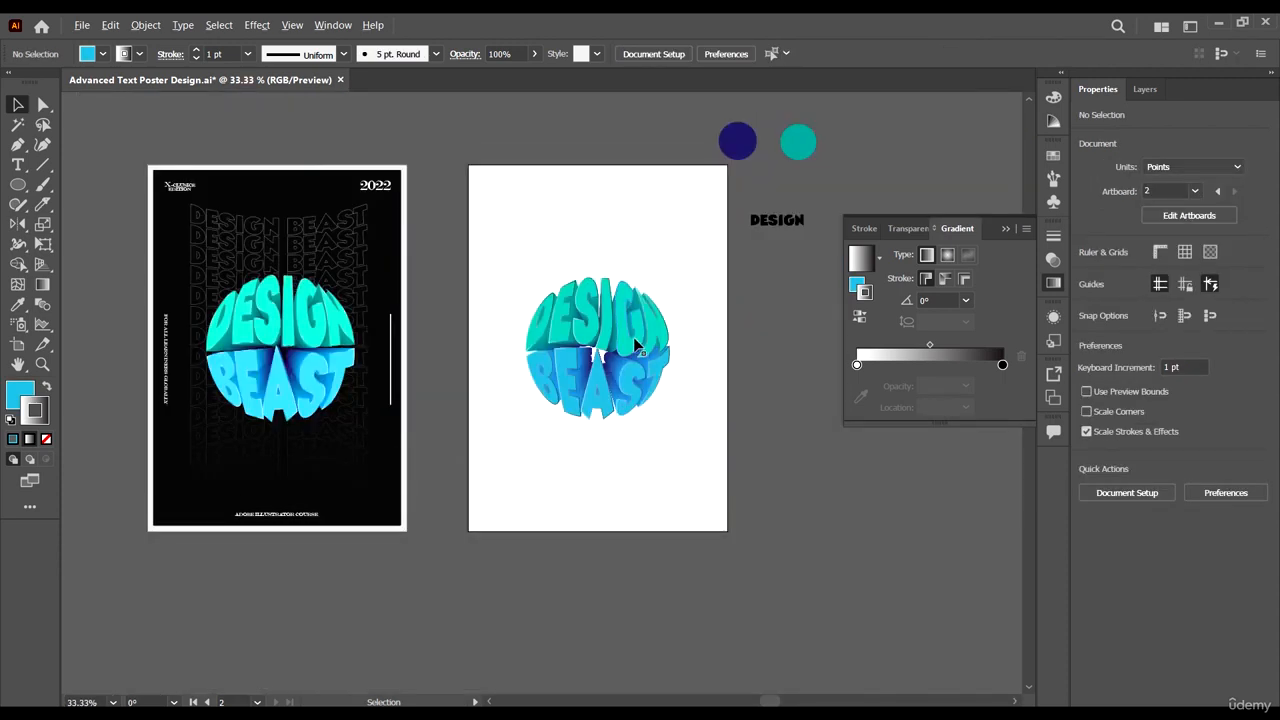
scroll(627, 332, "up", 2)
key("v")
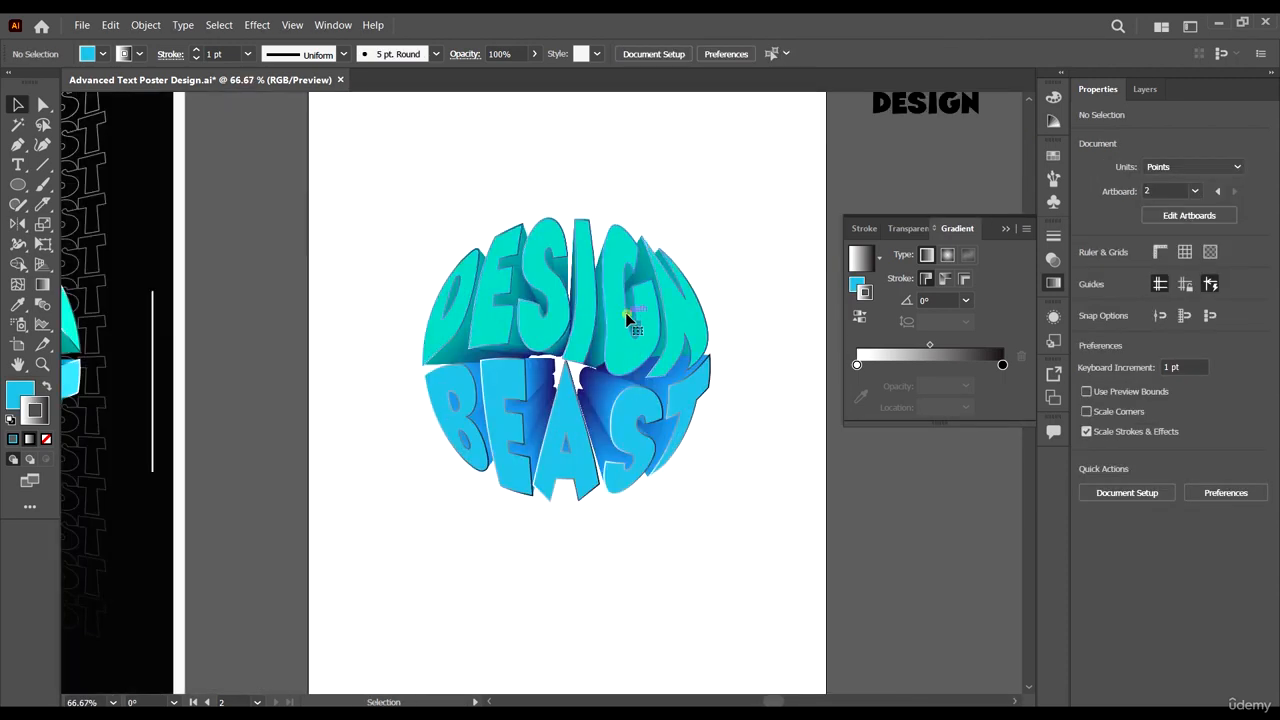
Try a 0.5 pt stroke weight on both front texts and compare the outline with the finished poster.
left_click(632, 428)
left_click(247, 54)
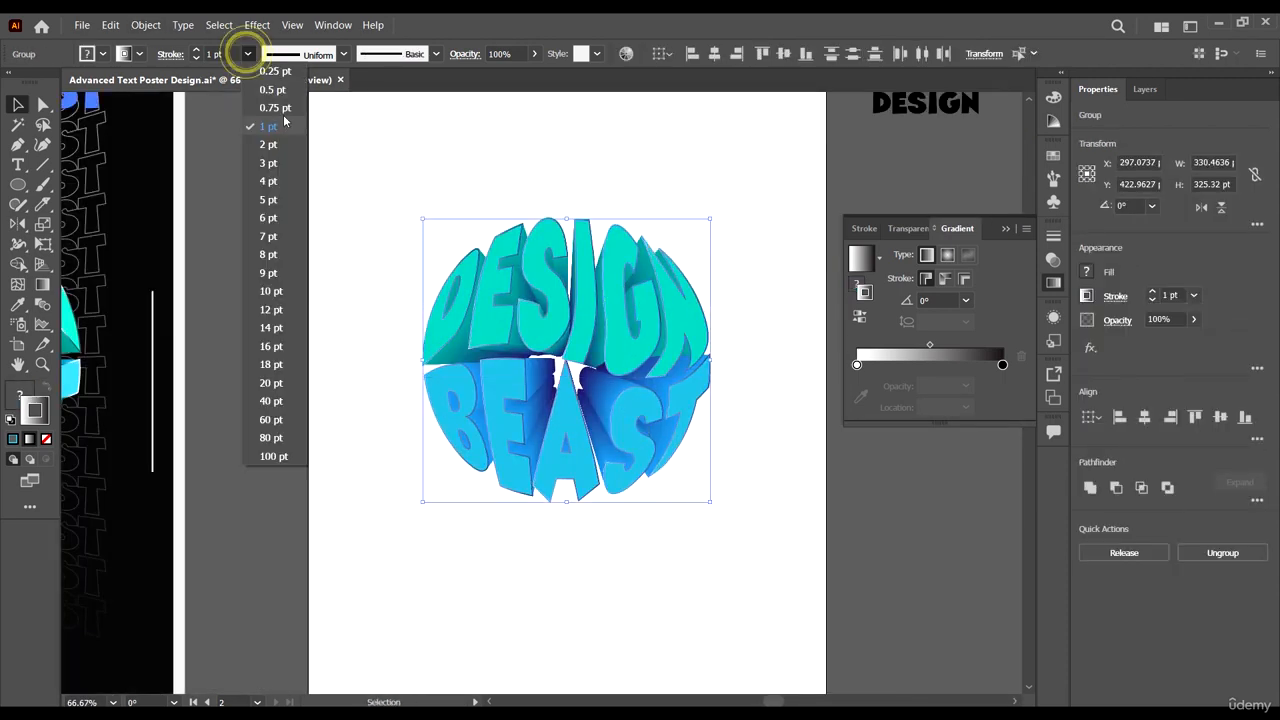
left_click(270, 110)
left_click(369, 253)
scroll(651, 315, "down", 2)
scroll(397, 328, "up", 6)
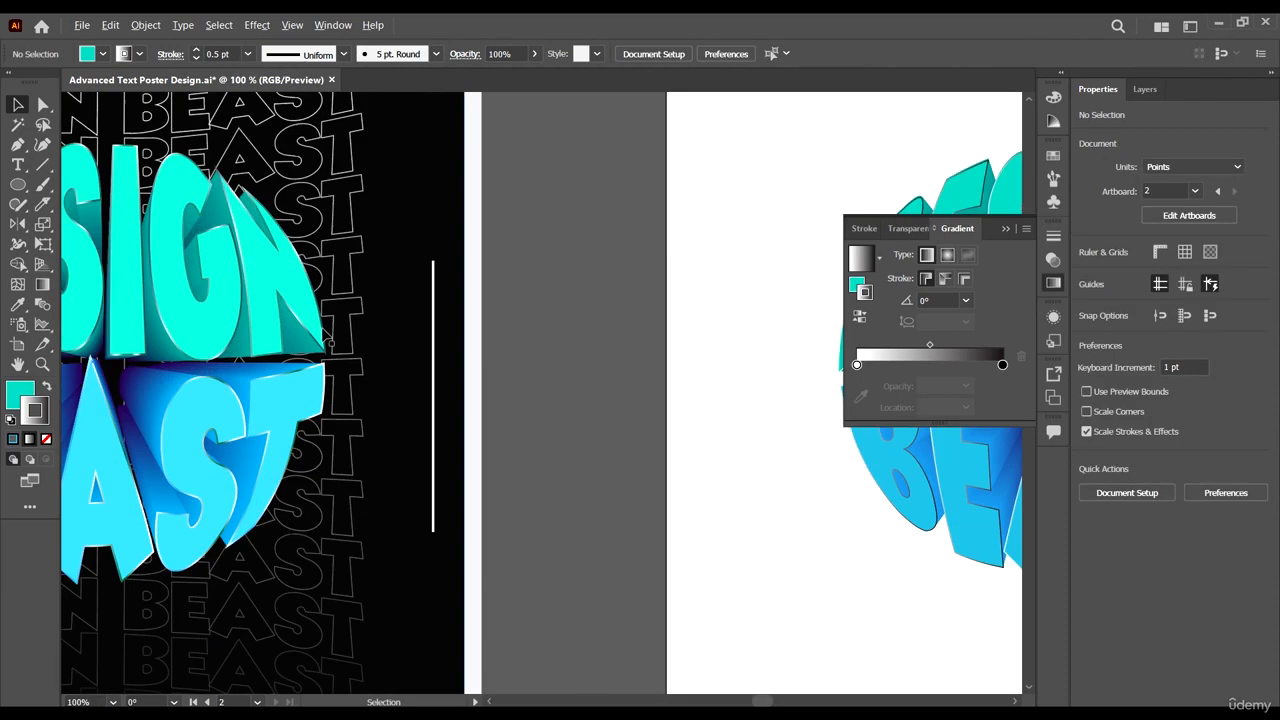
scroll(220, 310, "down", 3)
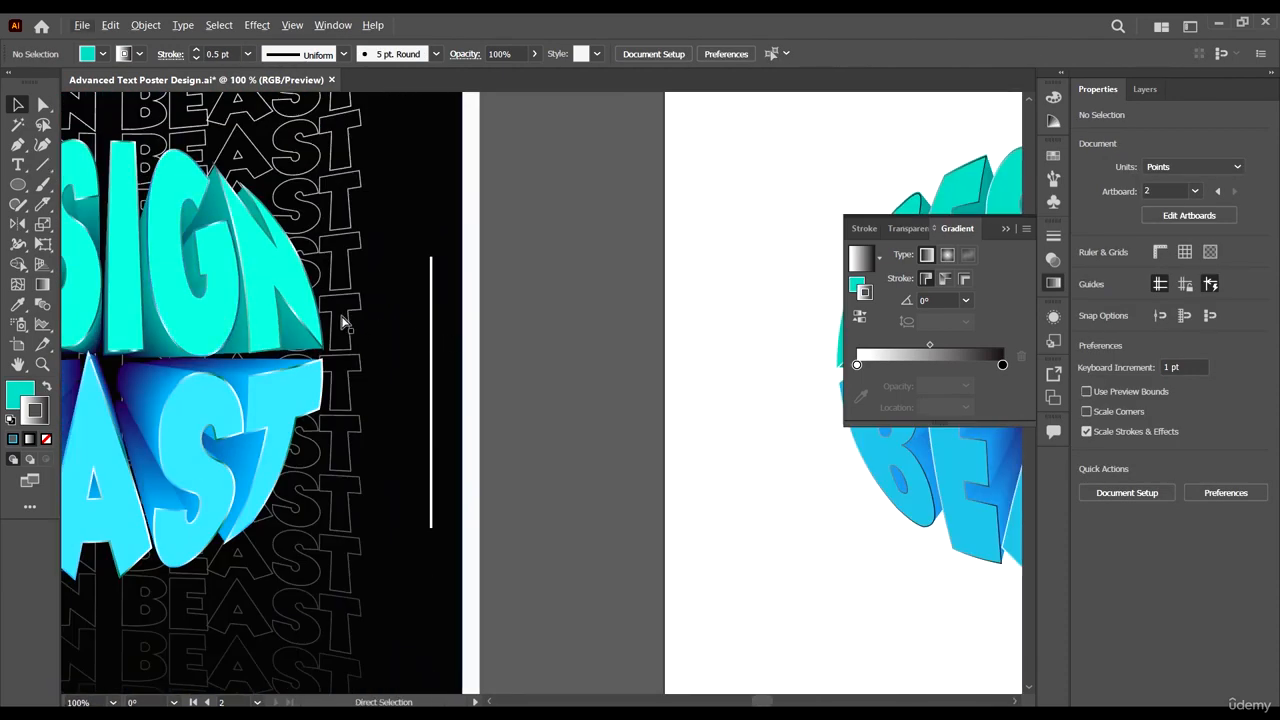
scroll(342, 322, "right", 5)
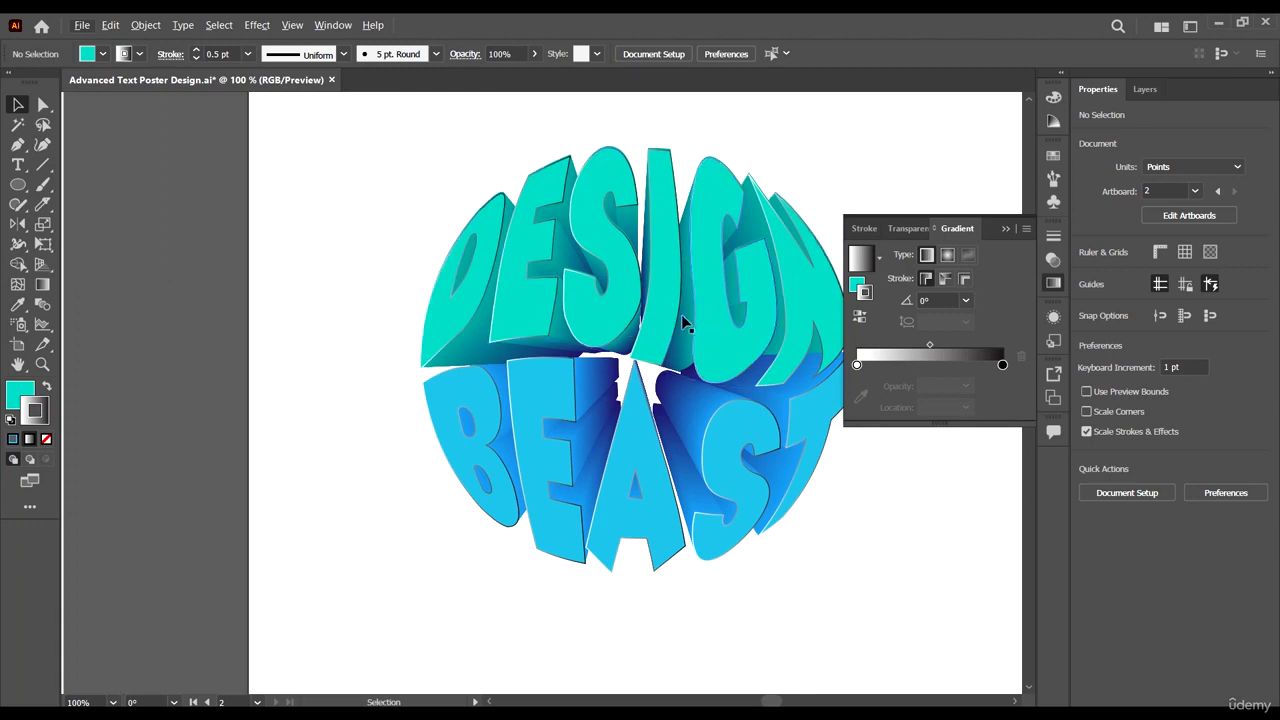
Undo the stroke weight change on both front texts and deselect them.
scroll(618, 122, "up", 4)
key("ctrl+z")
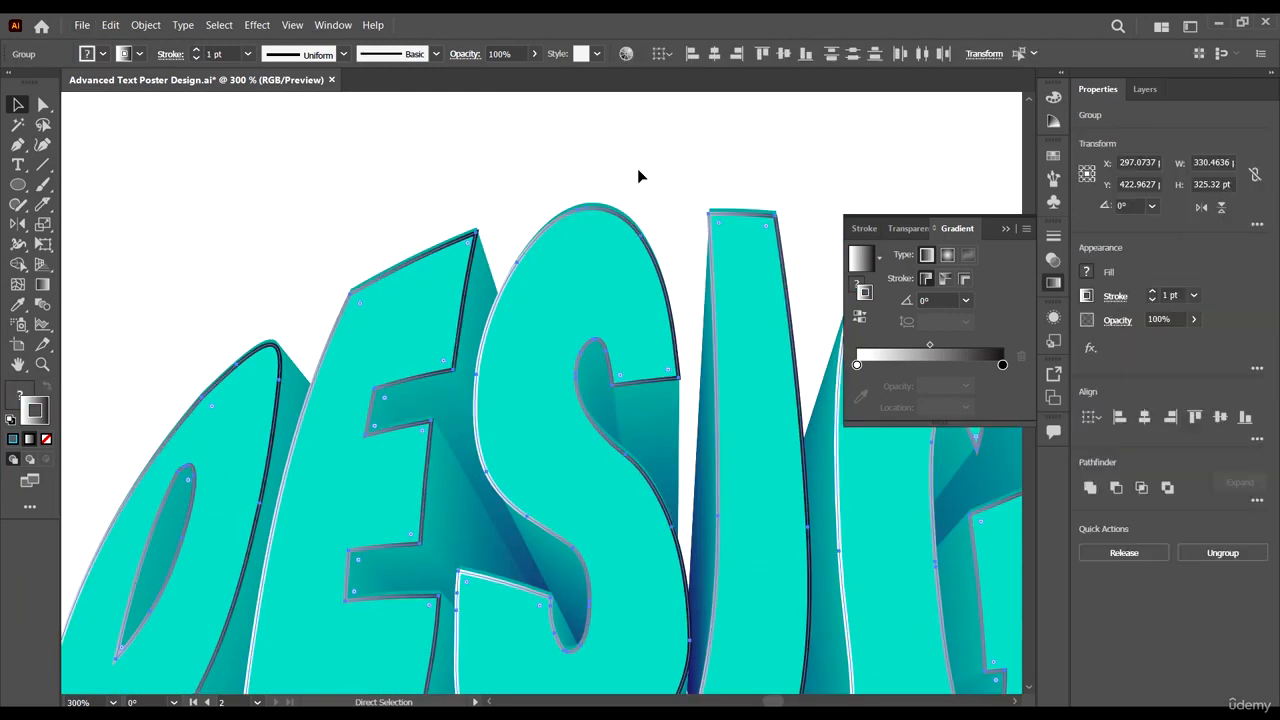
left_click(646, 164)
Nudge the front DESIGN group about 1 pt upward so its top edges cover the extrusion behind it.
scroll(629, 188, "down", 4)
scroll(668, 190, "up", 10)
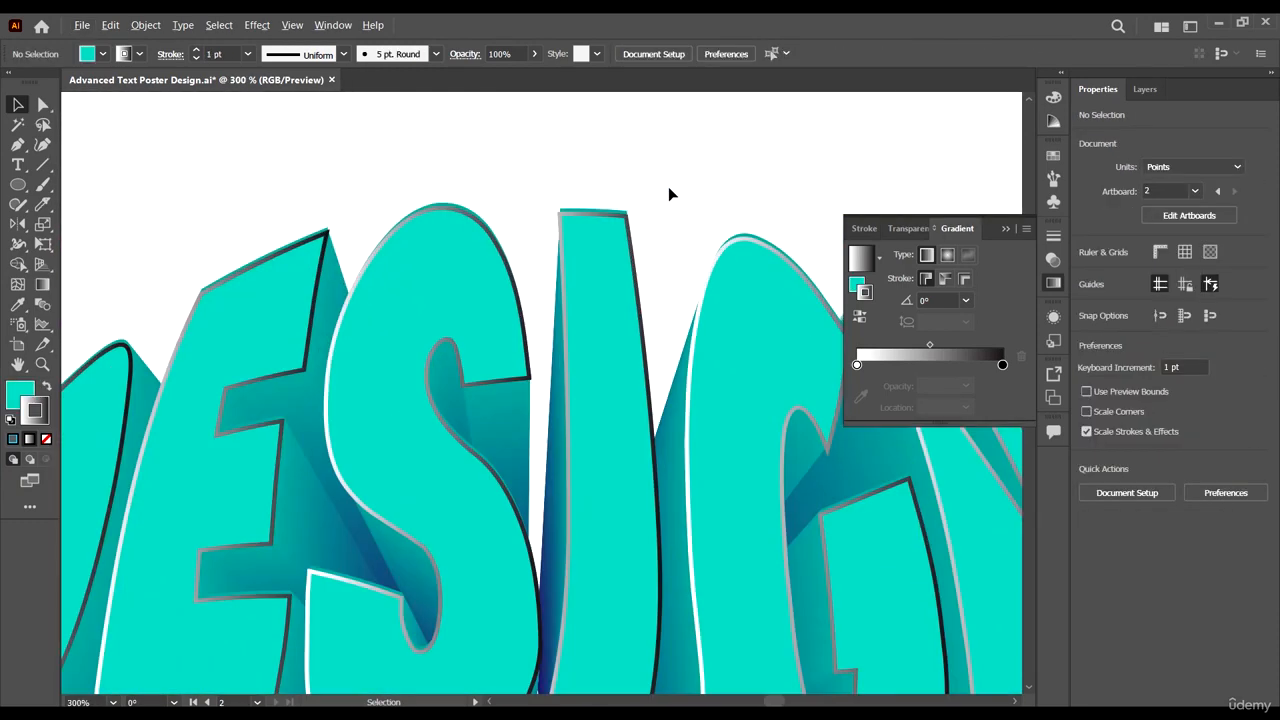
left_click_drag(604, 425, 609, 408)
scroll(627, 378, "down", 1)
scroll(629, 381, "down", 3)
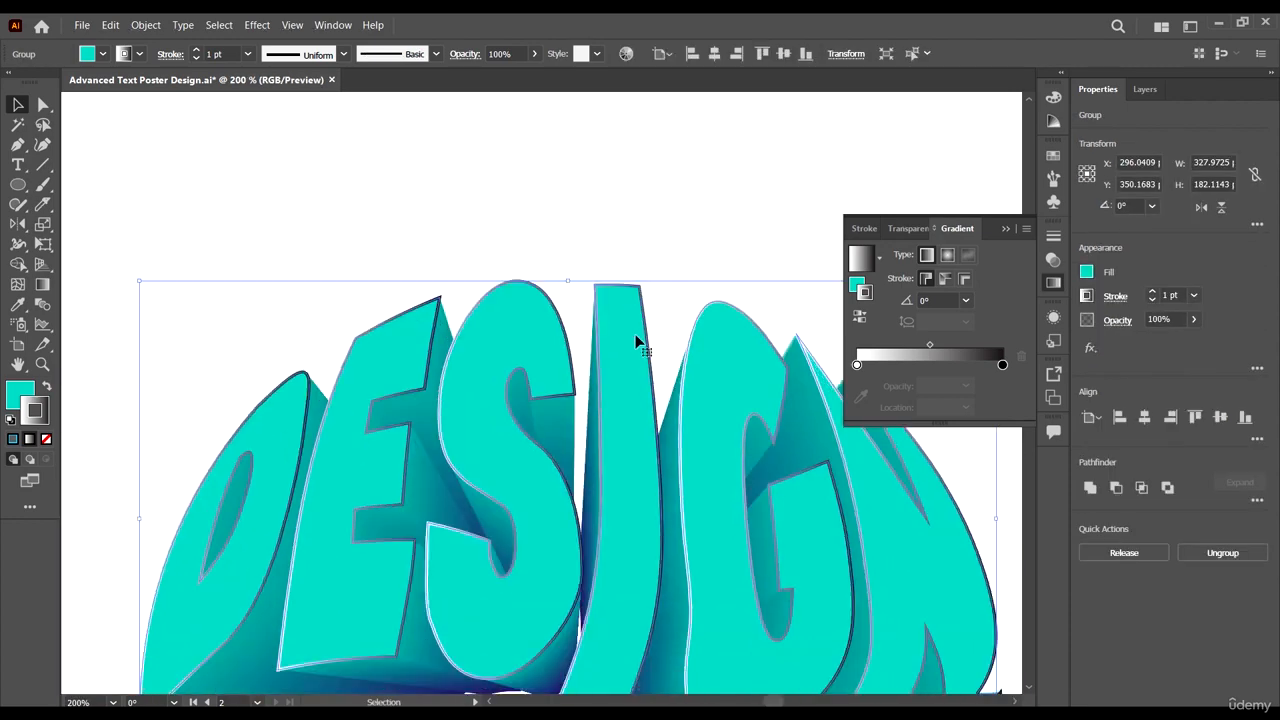
Examine how the front DESIGN and BEAST outlines line up with their extrusions at the centre, bottom and outer edges.
scroll(643, 449, "up", 4)
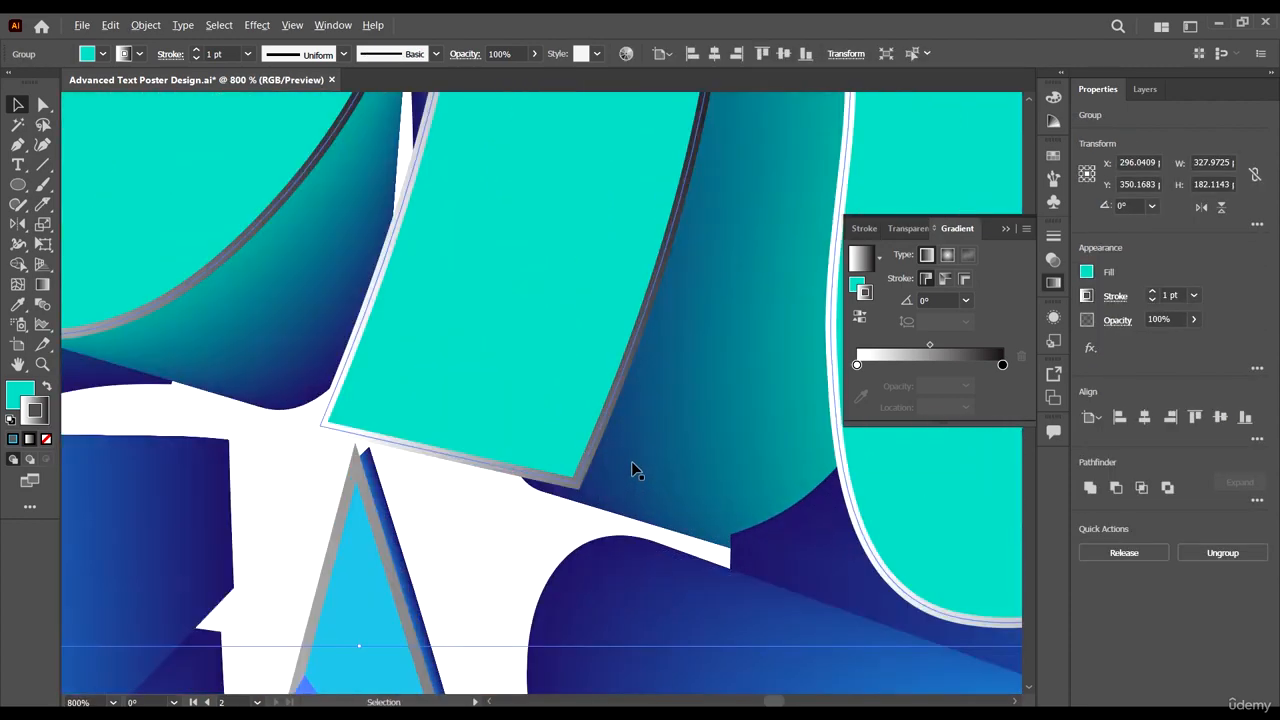
scroll(631, 461, "down", 3)
scroll(640, 449, "down", 2)
scroll(606, 557, "up", 4)
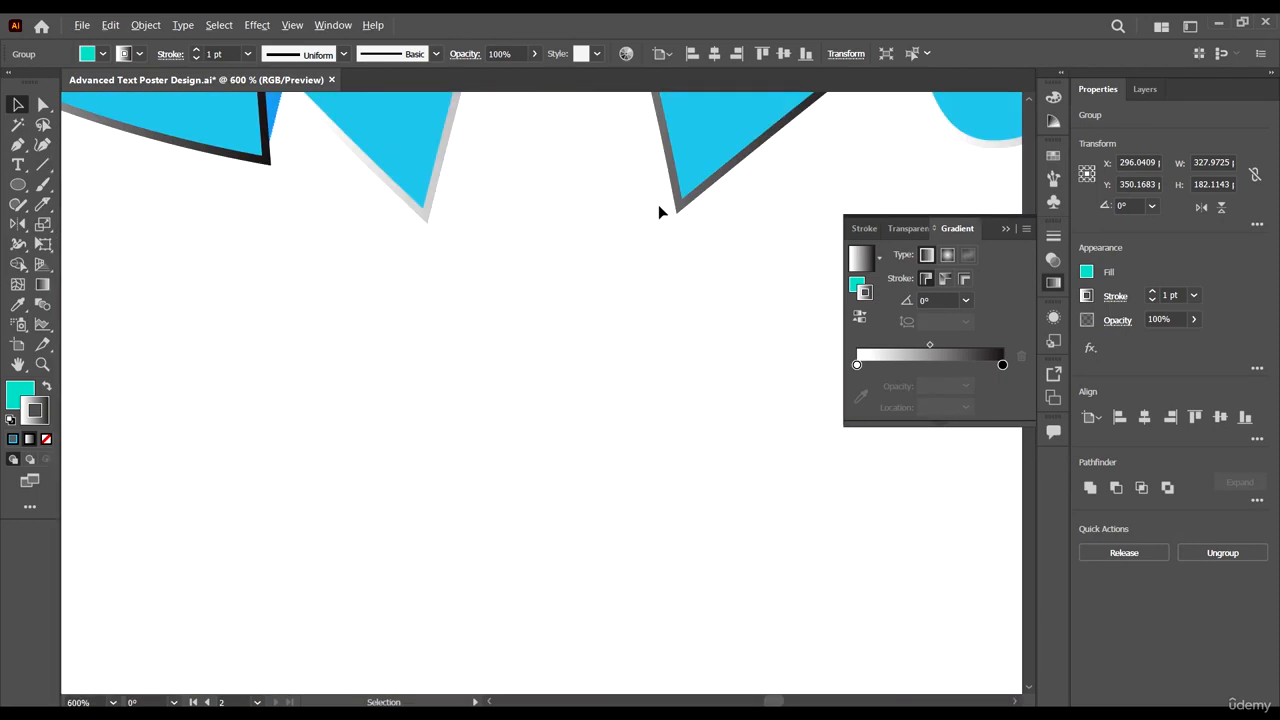
scroll(690, 321, "down", 2)
scroll(591, 451, "up", 4)
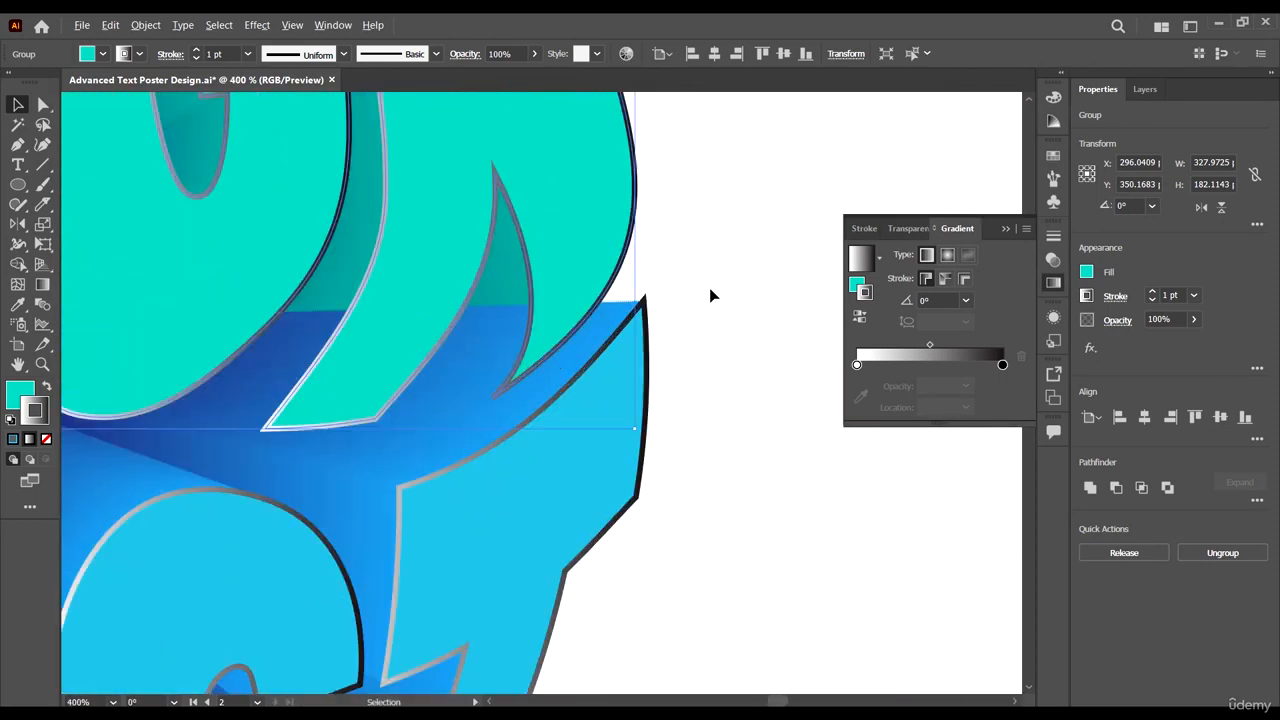
scroll(709, 296, "down", 2)
scroll(568, 392, "up", 3)
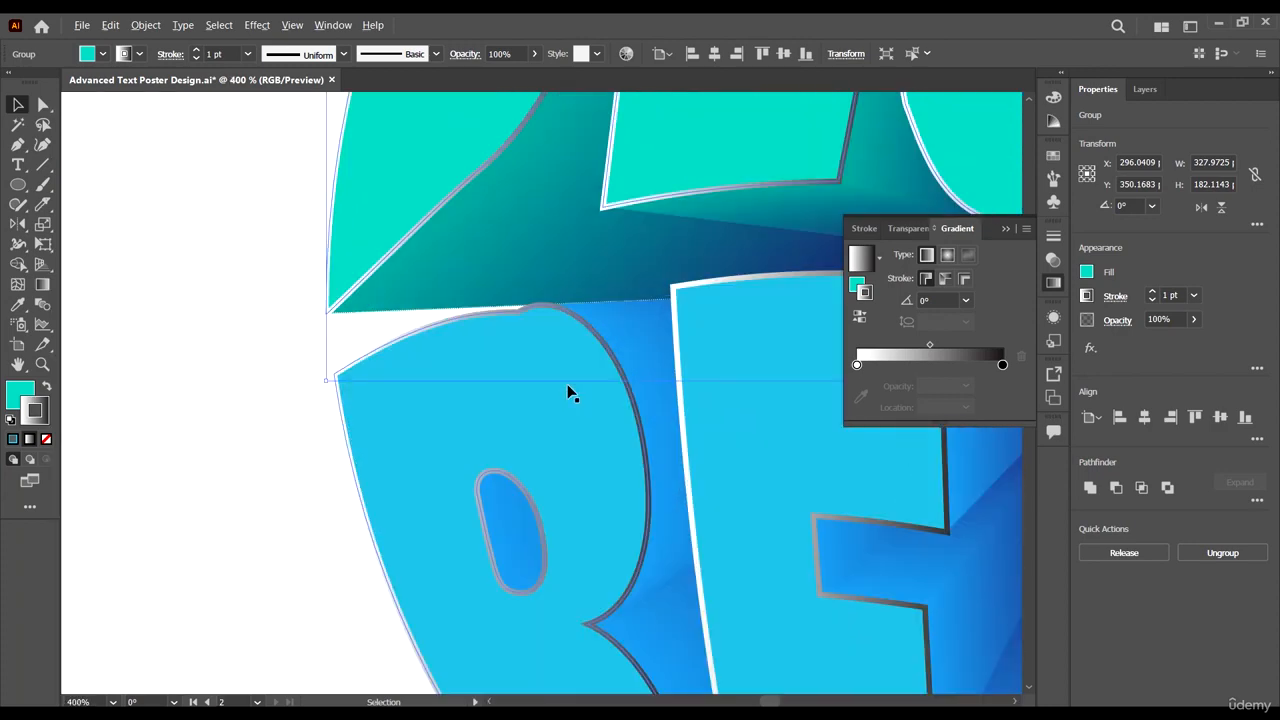
scroll(568, 392, "down", 7)
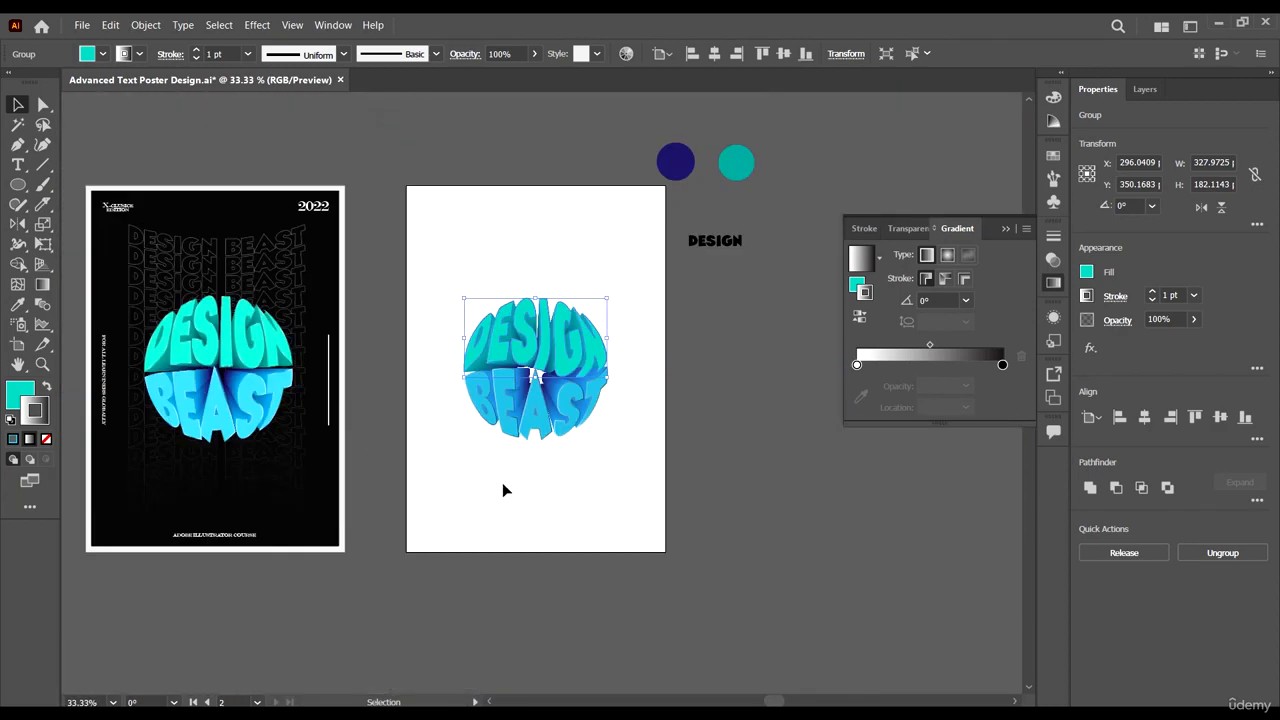
left_click(503, 490)
scroll(526, 300, "up", 3)
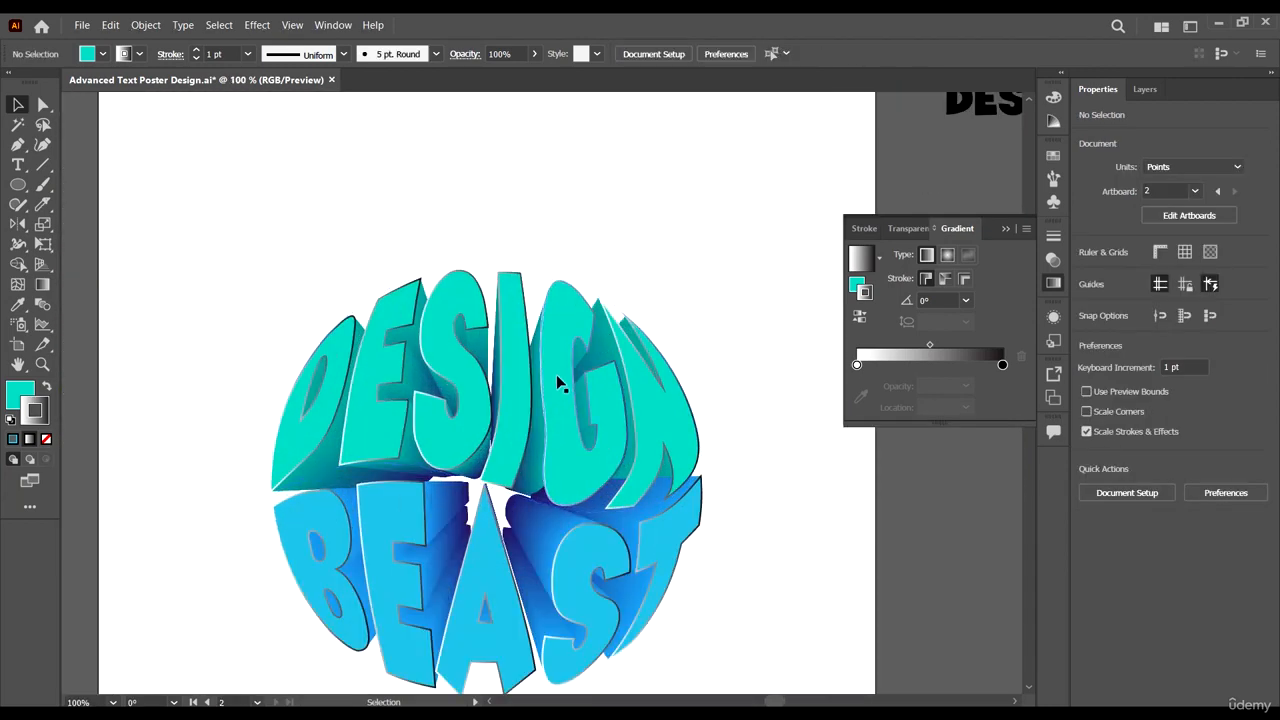
Place black stops at about 31% and 55% on the stroke gradient of the front DESIGN group.
left_click(556, 374)
scroll(605, 365, "down", 1)
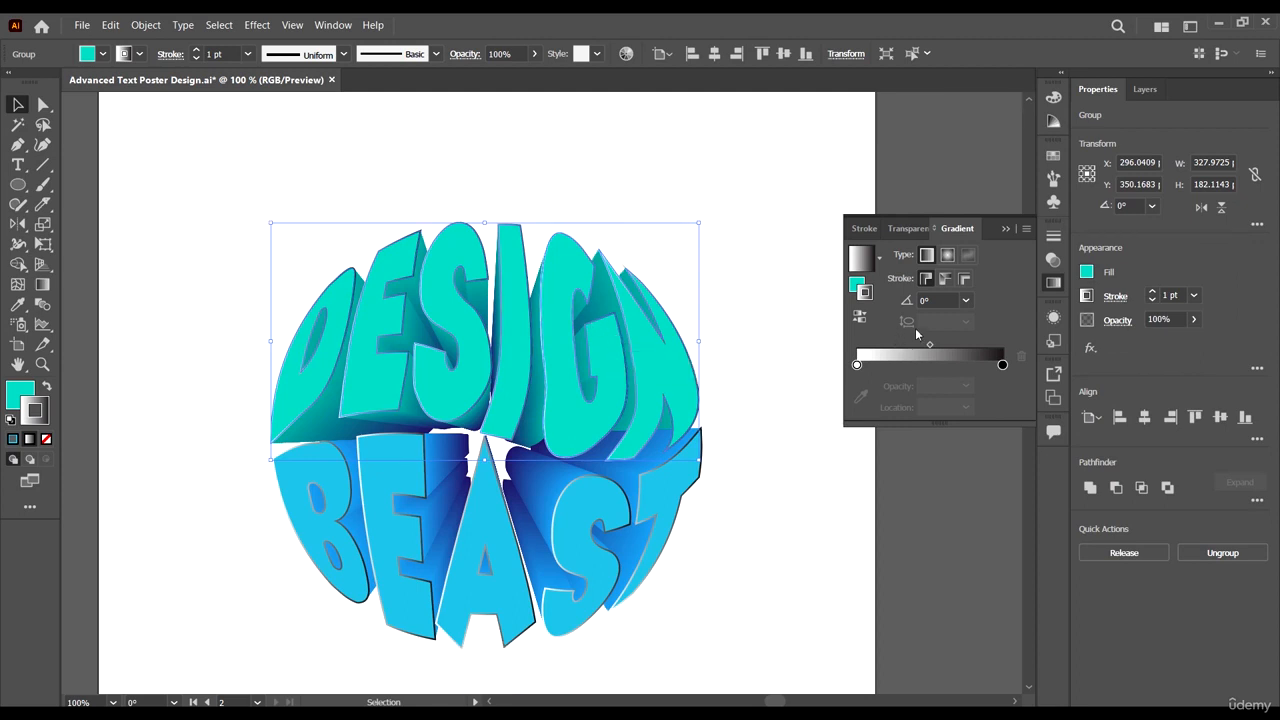
mouse_move(929, 346)
left_mouse_down()
mouse_move(884, 347)
mouse_move(1005, 370)
mouse_move(914, 365)
left_mouse_up()
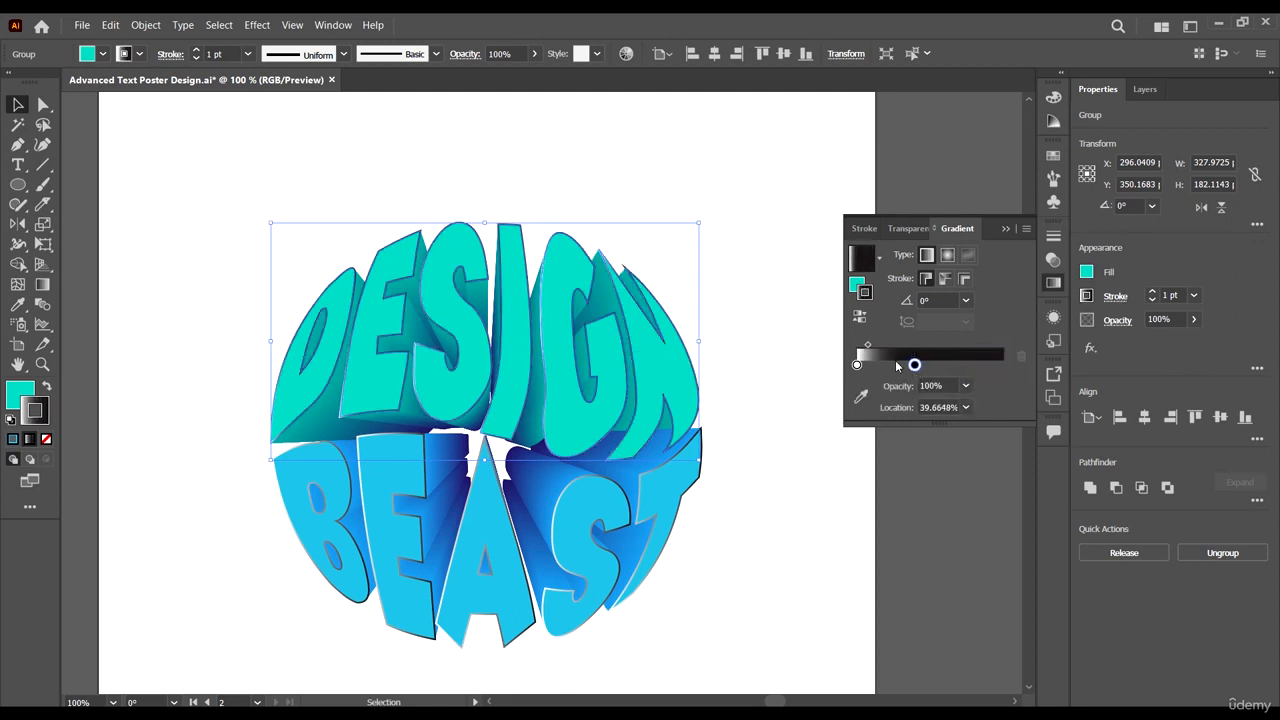
left_click(865, 347)
left_click(940, 365)
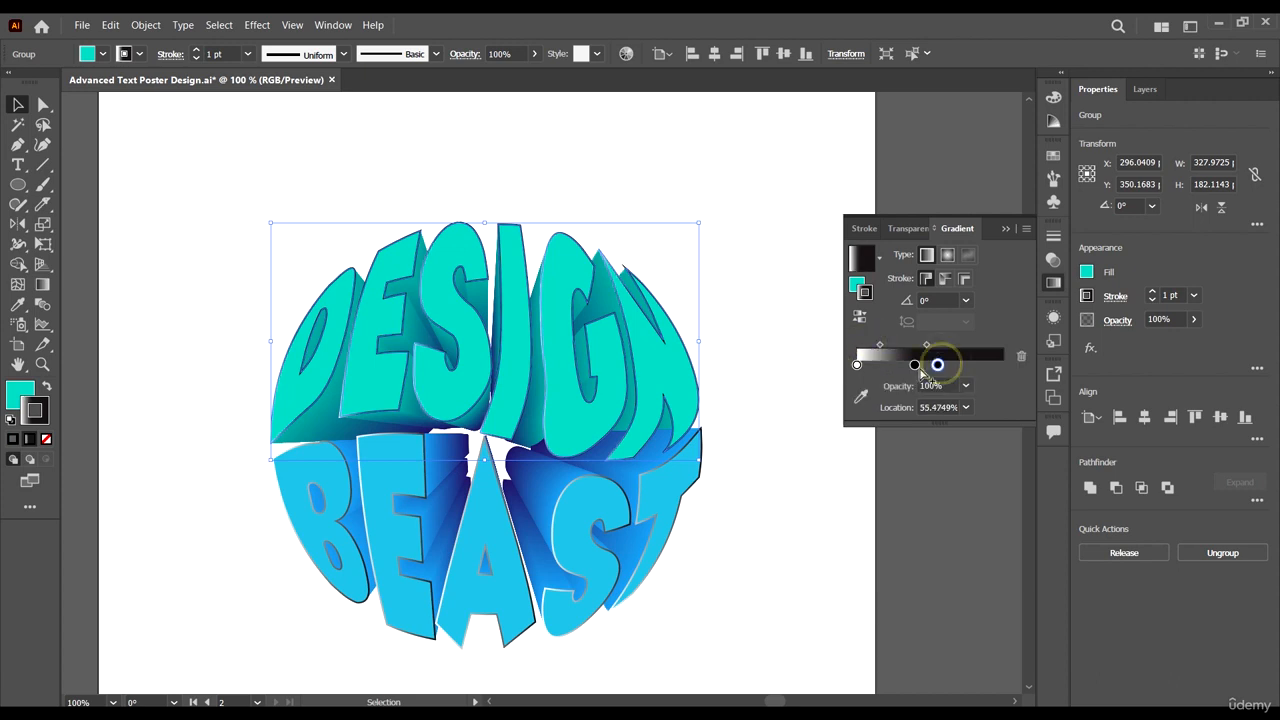
left_click_drag(914, 366, 903, 366)
Draw a turquoise ellipse about 213 × 180 pt beside the artboard, below the black DESIGN text, and remove its stroke.
scroll(443, 334, "down", 2)
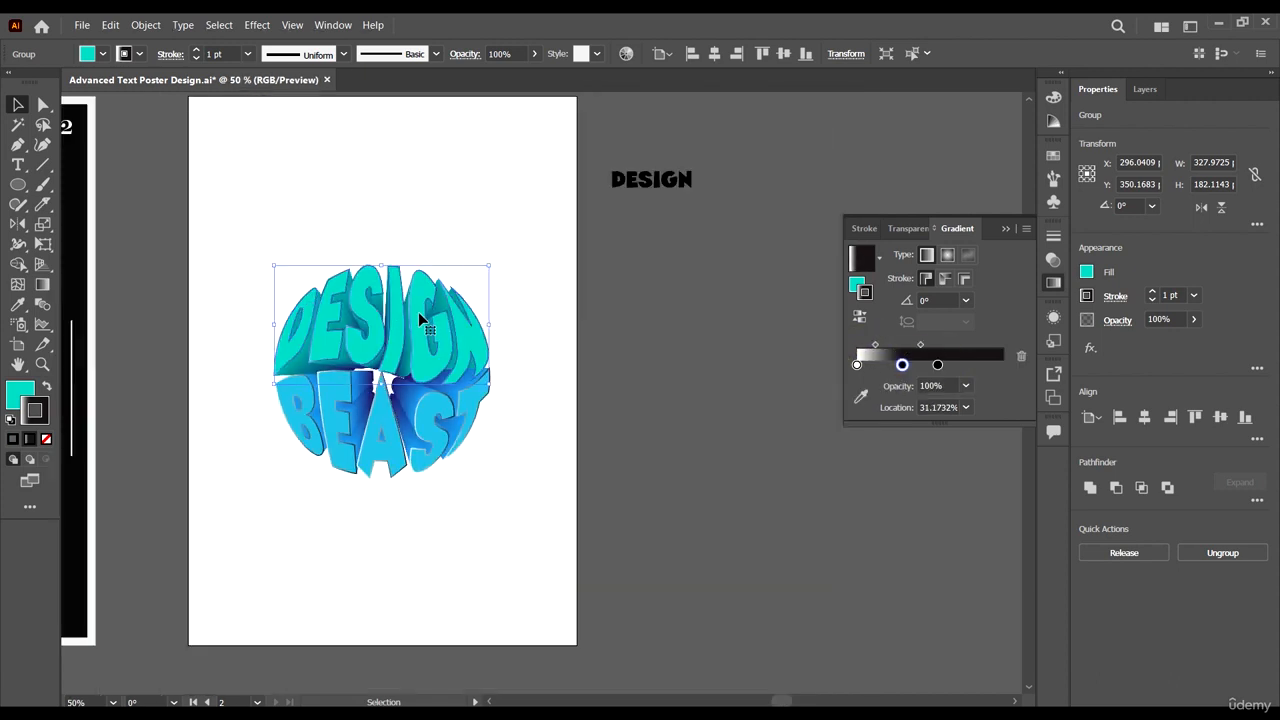
scroll(441, 307, "right", 1)
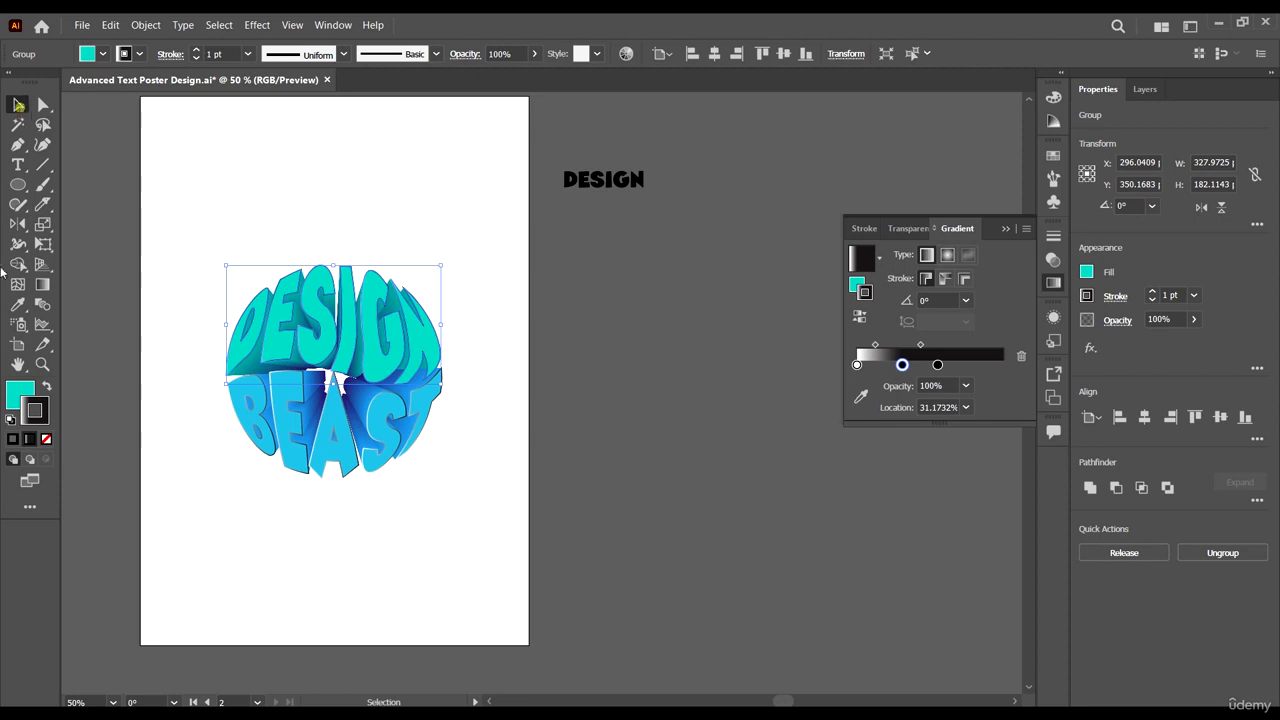
left_click(18, 185)
left_click_drag(570, 258, 710, 376)
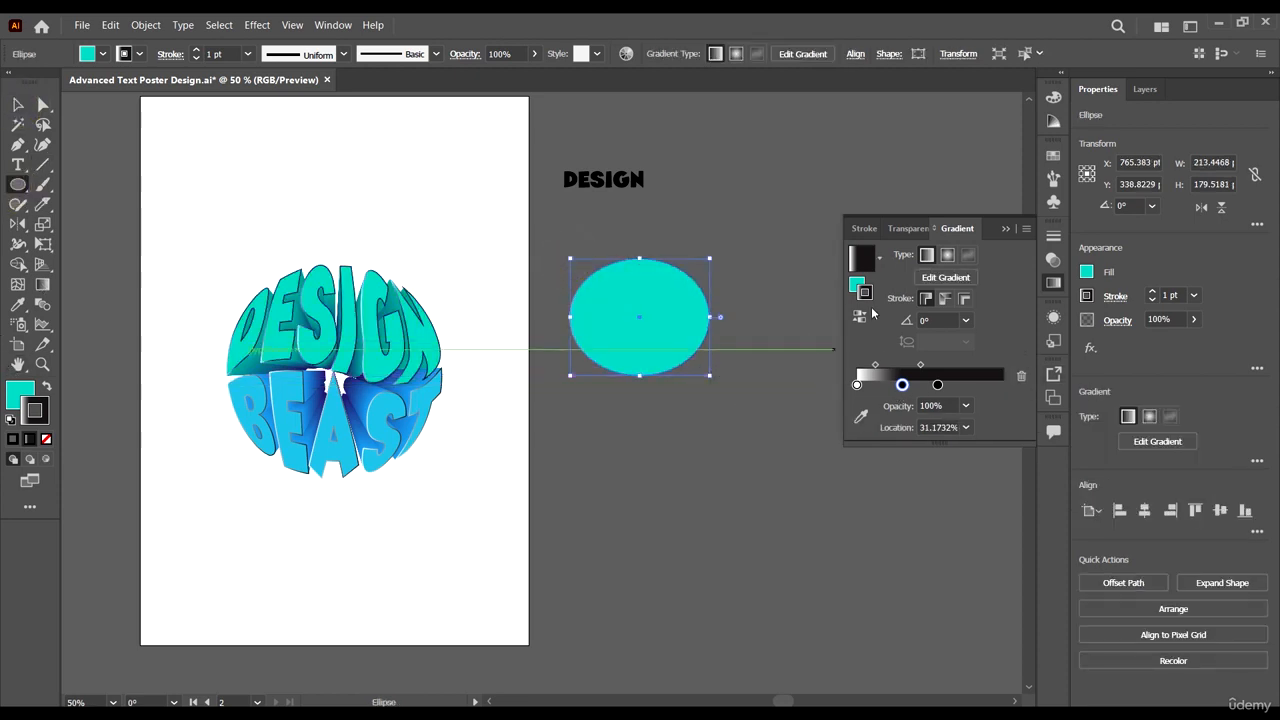
left_click(17, 104)
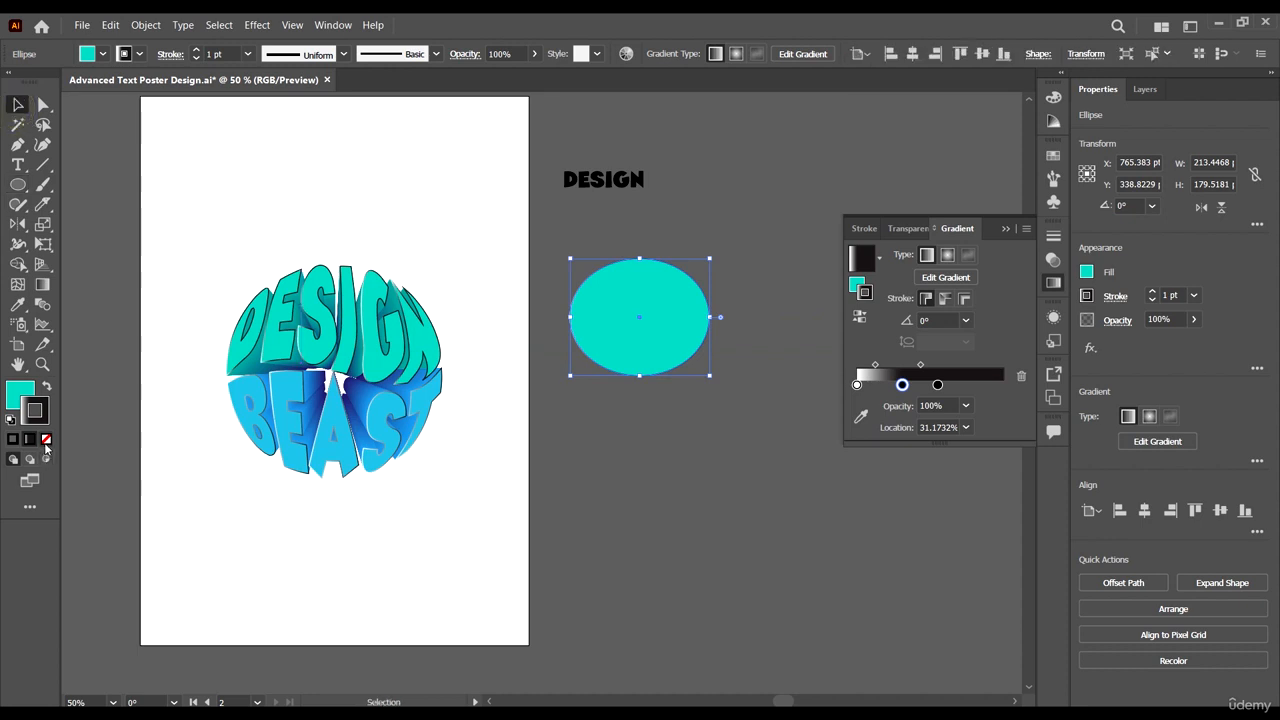
left_click(46, 436)
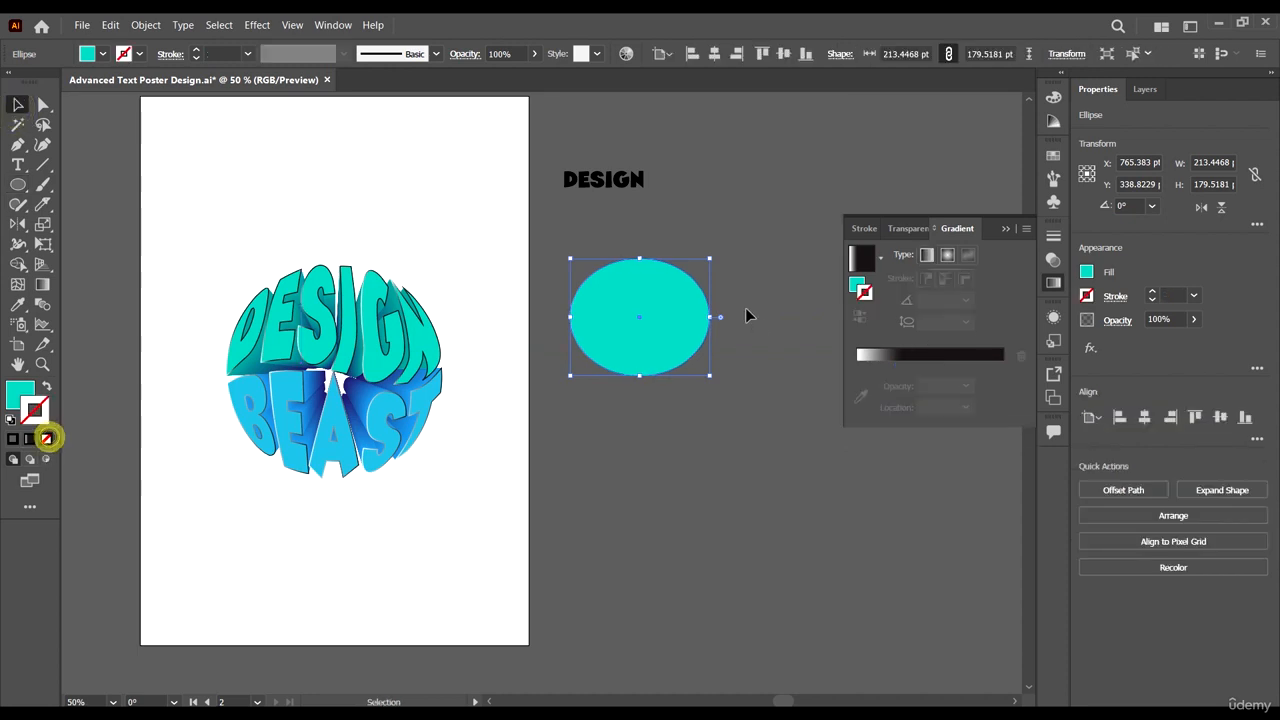
Recolour the 55% stop of the DESIGN group's stroke gradient with turquoise sampled from the ellipse.
left_click(362, 306)
left_click(937, 366)
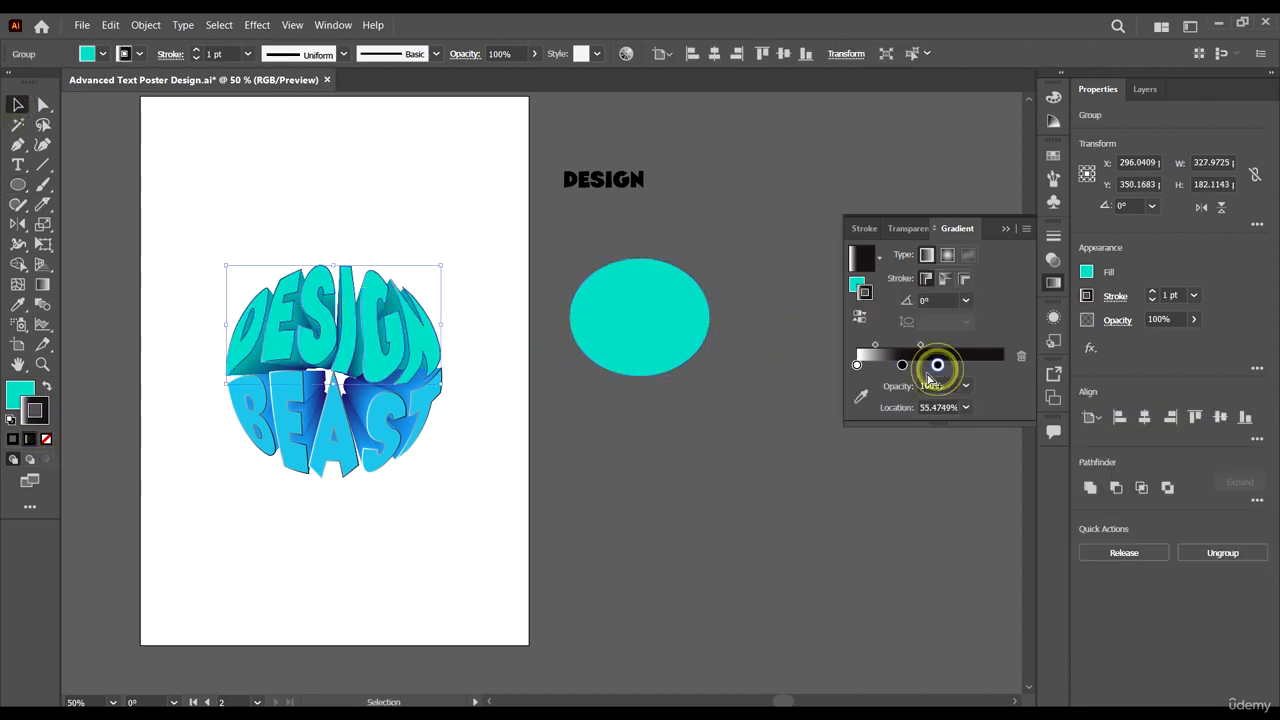
left_click(862, 396)
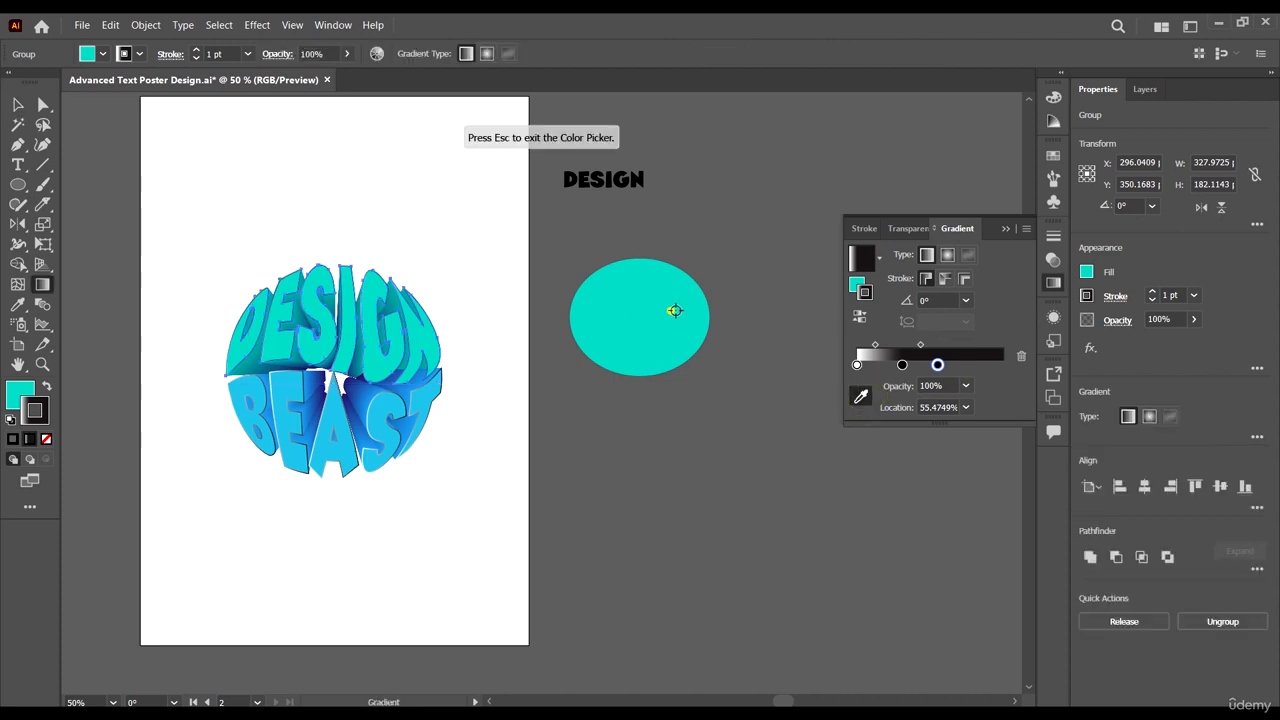
left_click(675, 311)
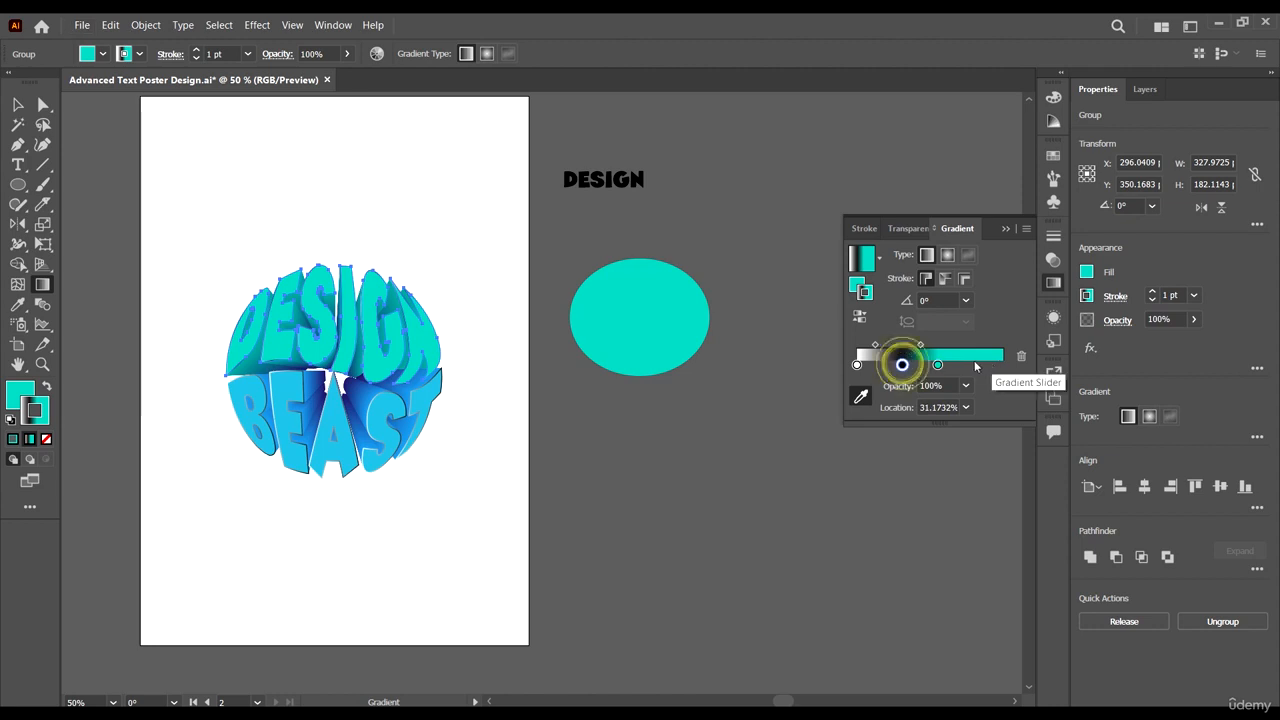
Add a stop at about 64% on the front DESIGN group's stroke gradient and colour it black.
left_click_drag(937, 365, 950, 365)
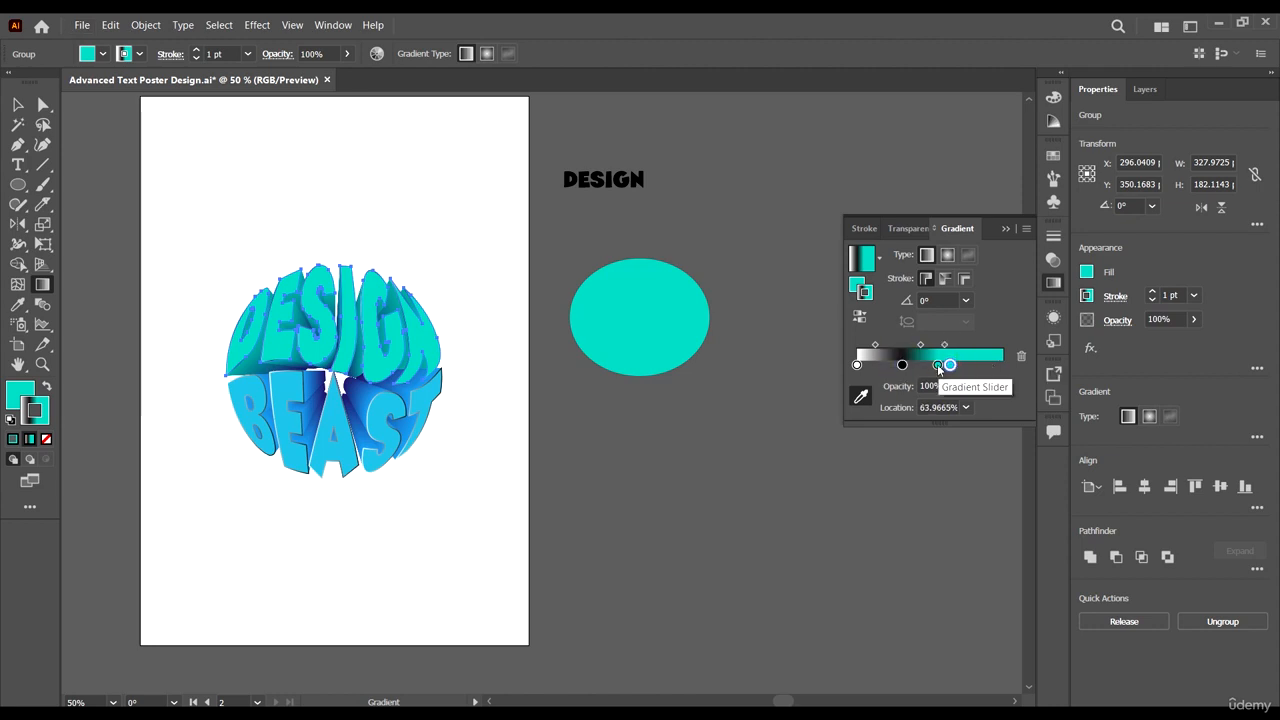
double_click(950, 365)
left_click(811, 429)
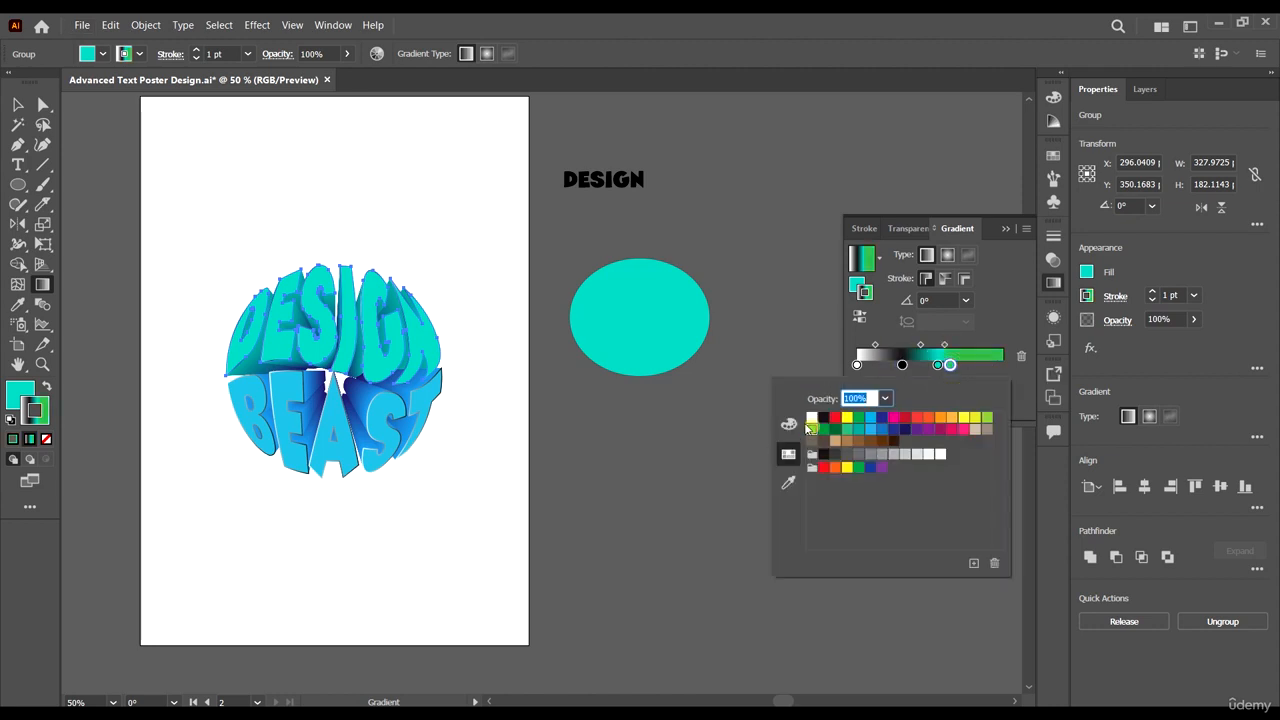
left_click(790, 425)
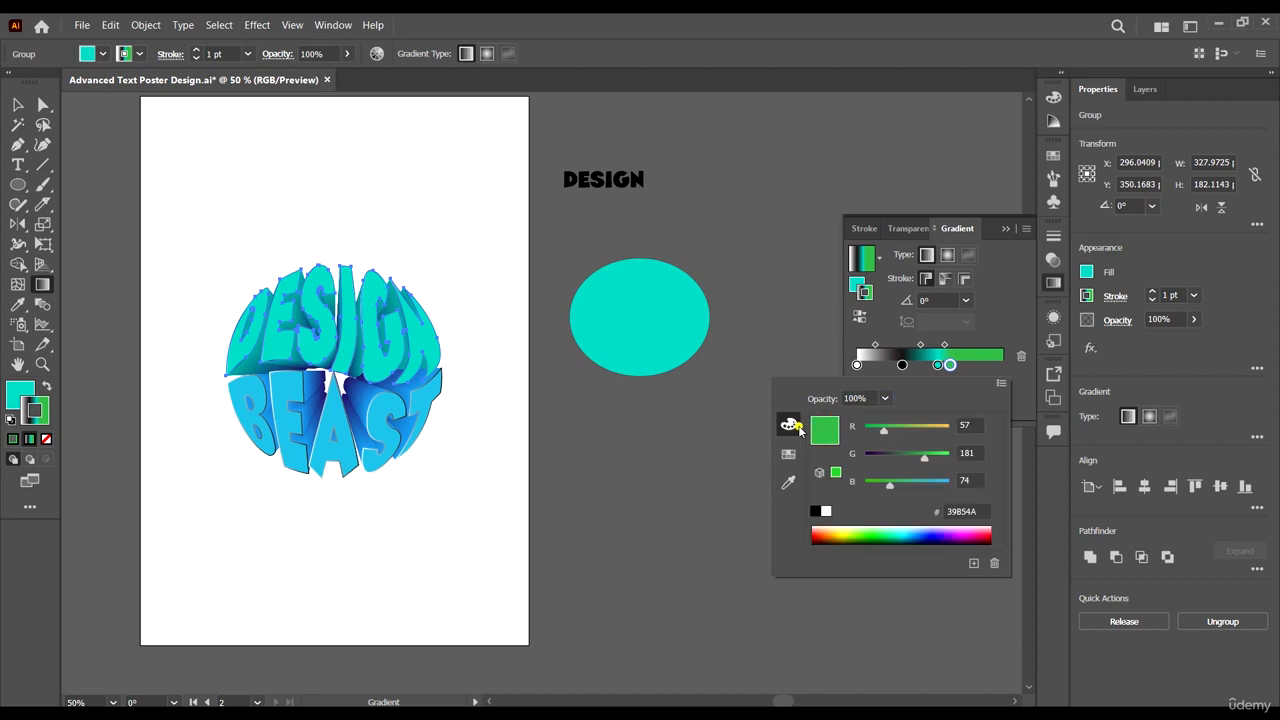
left_click(815, 512)
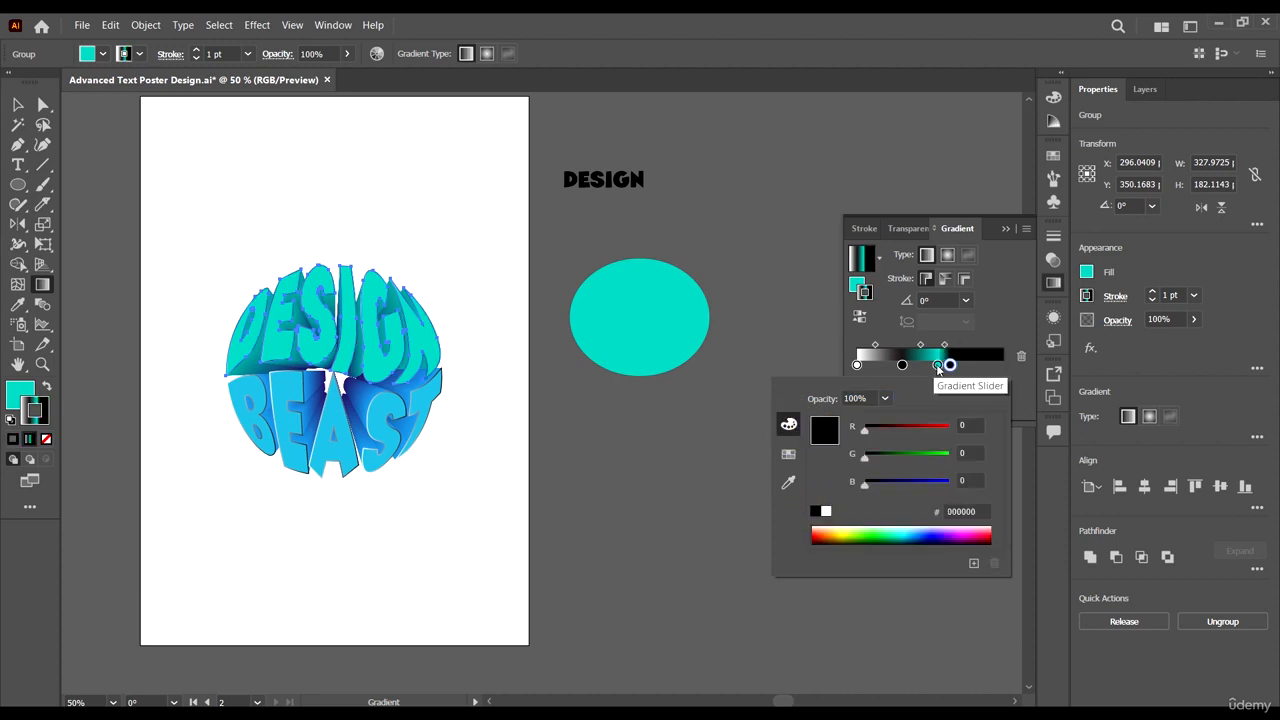
Move the middle turquoise stop of DESIGN's stroke gradient to about 50% and soften its colour to 4BD1BD.
left_click(934, 367)
left_click(934, 366)
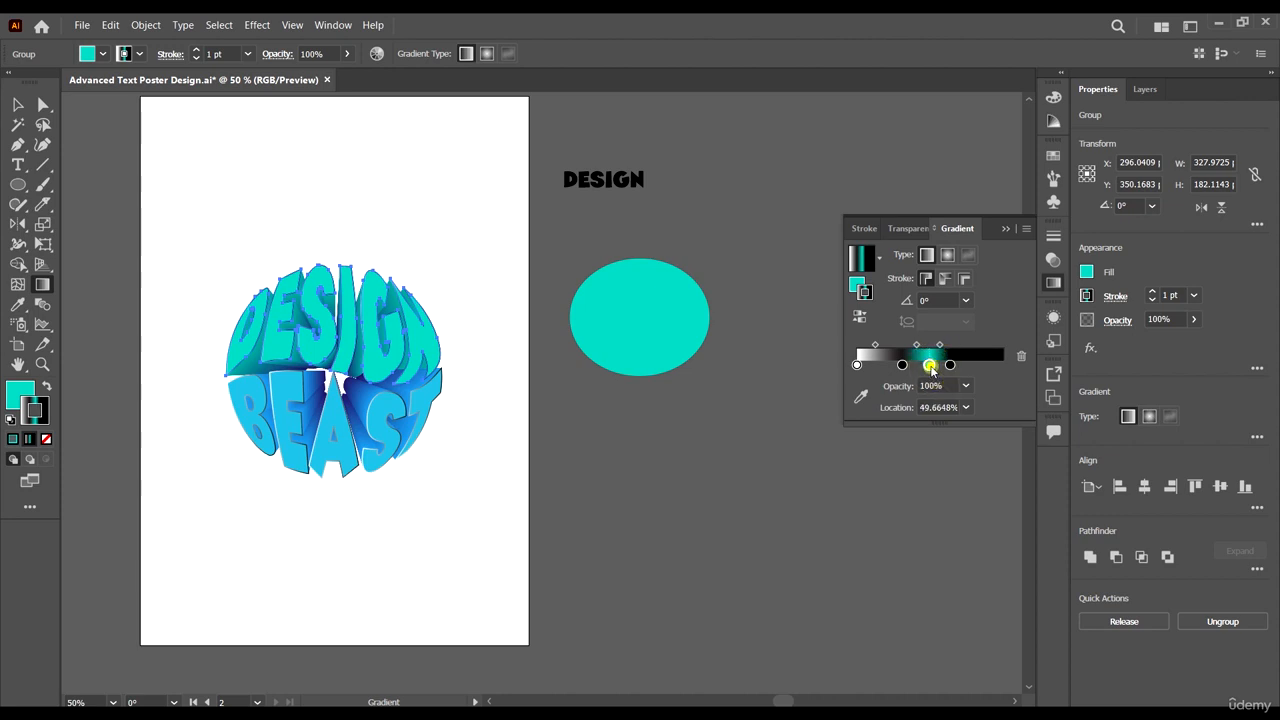
double_click(930, 366)
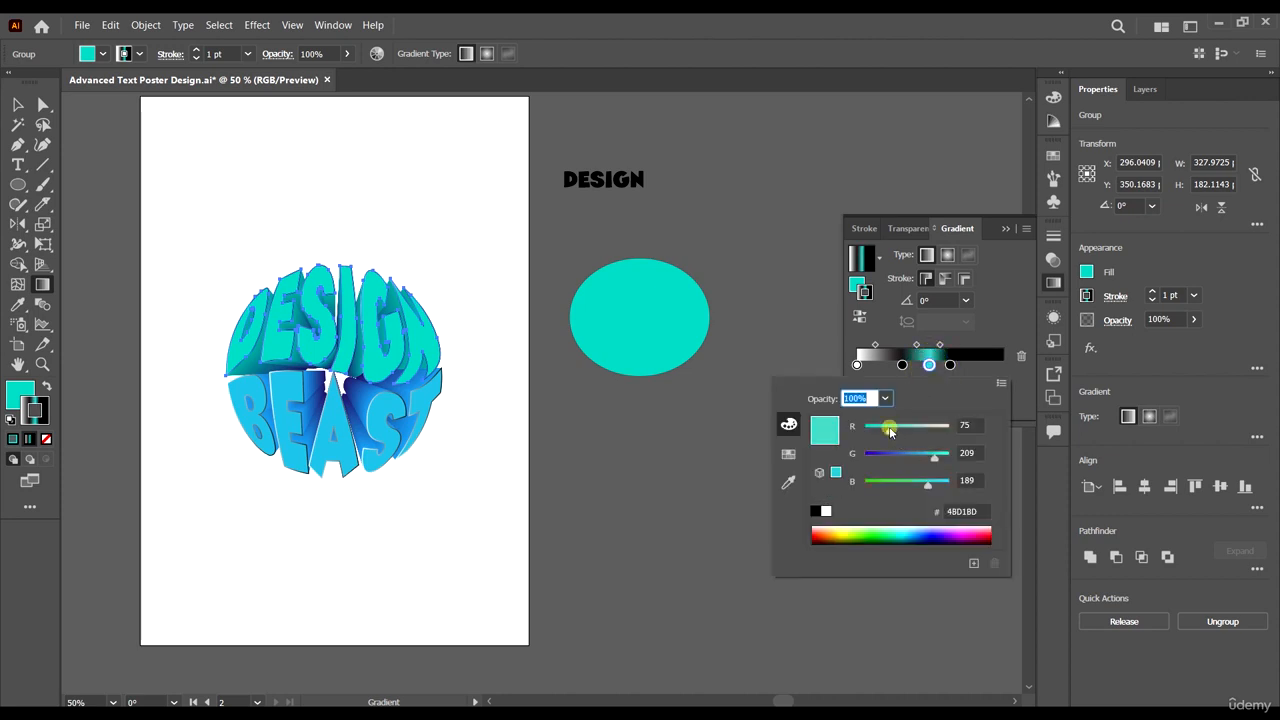
left_click(988, 329)
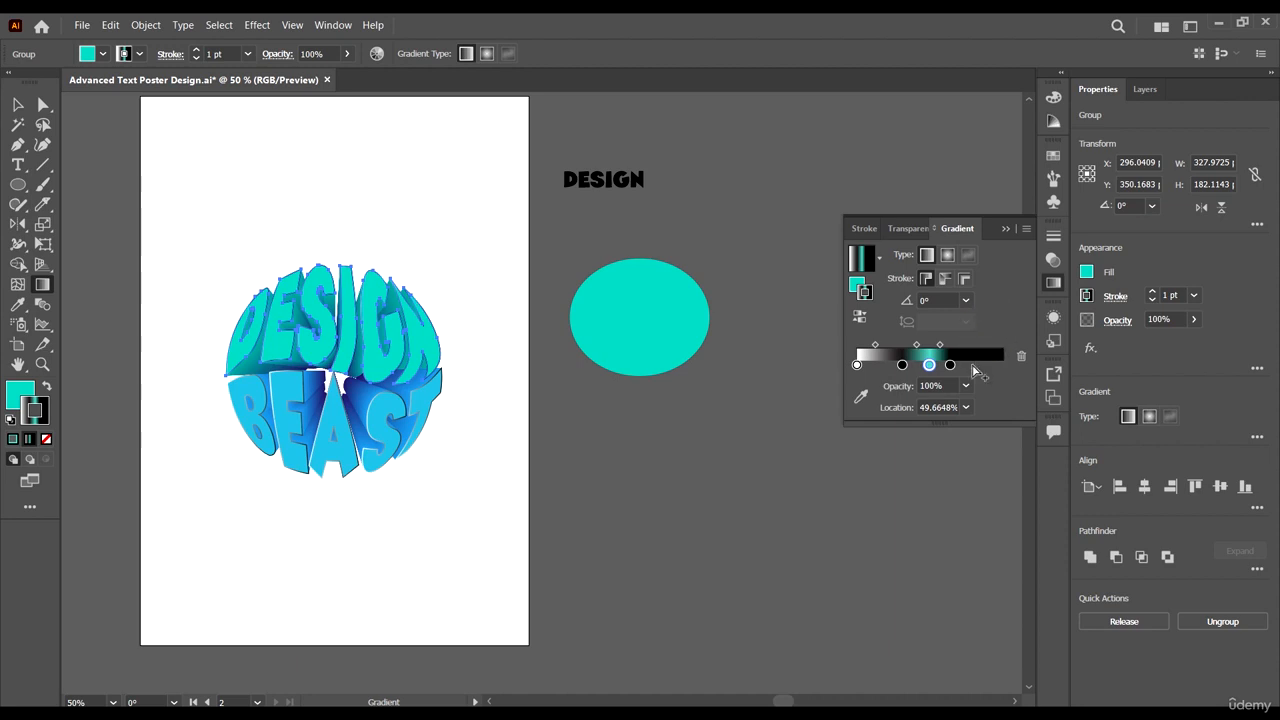
Add a stop near 80% on DESIGN's stroke gradient, sample the ellipse's turquoise for it, and adjust its colour to 27D1BD.
left_click(971, 366)
double_click(971, 366)
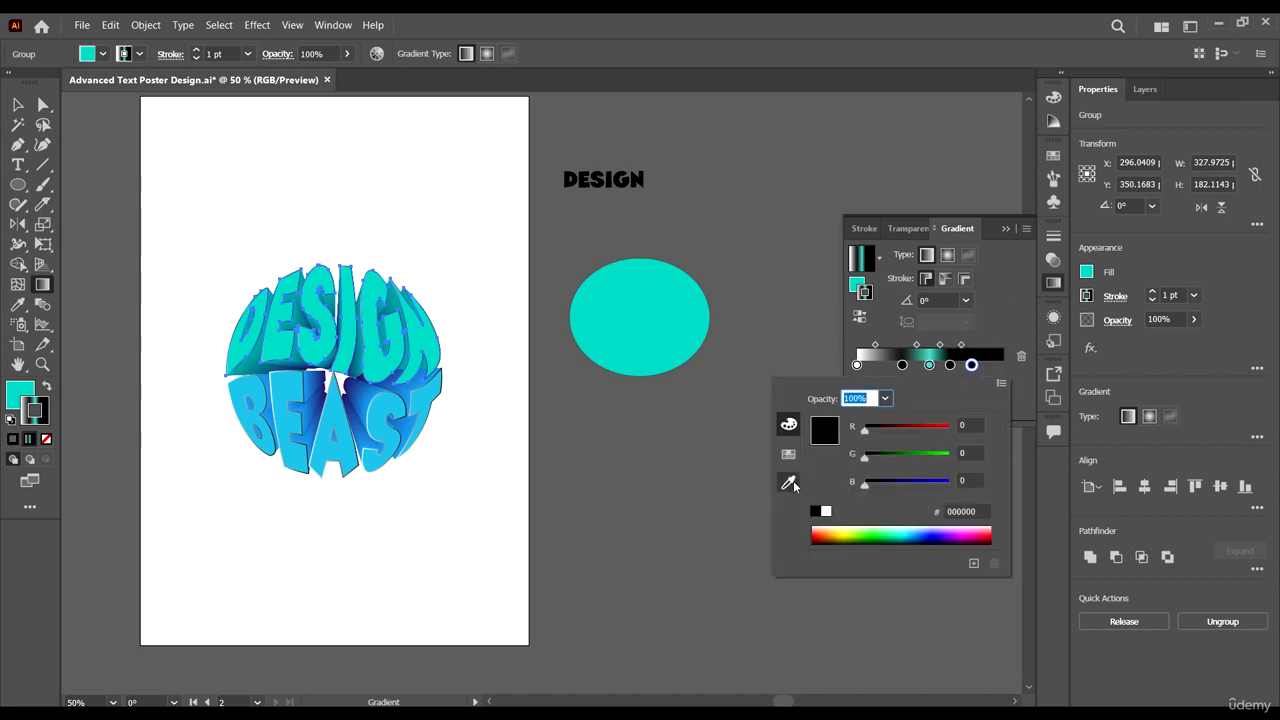
left_click(790, 484)
left_click(668, 322)
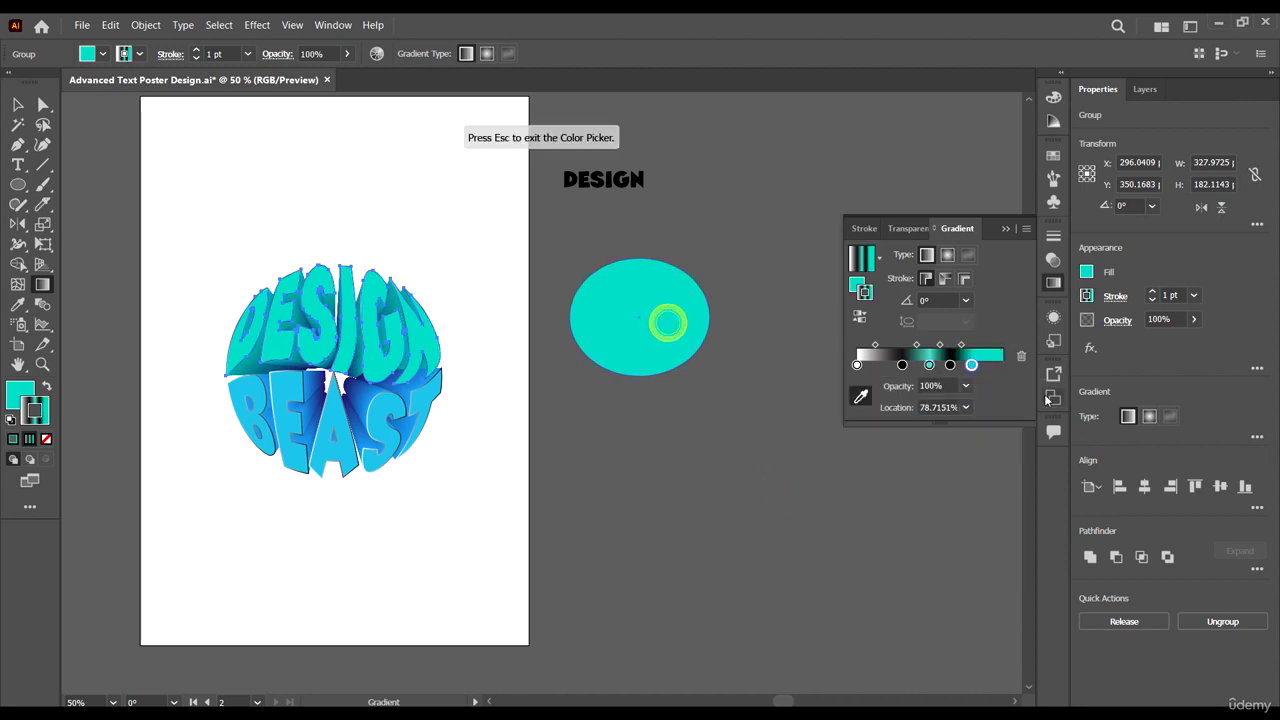
double_click(976, 366)
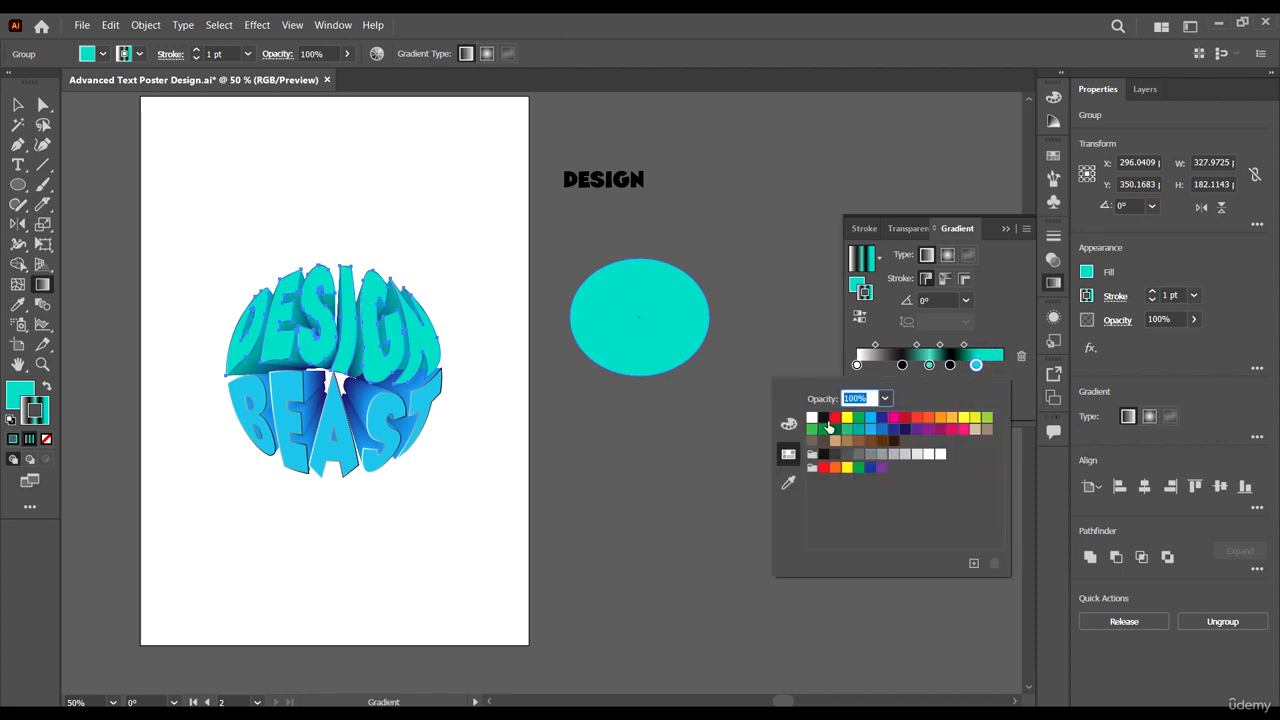
left_click(789, 426)
left_click(877, 428)
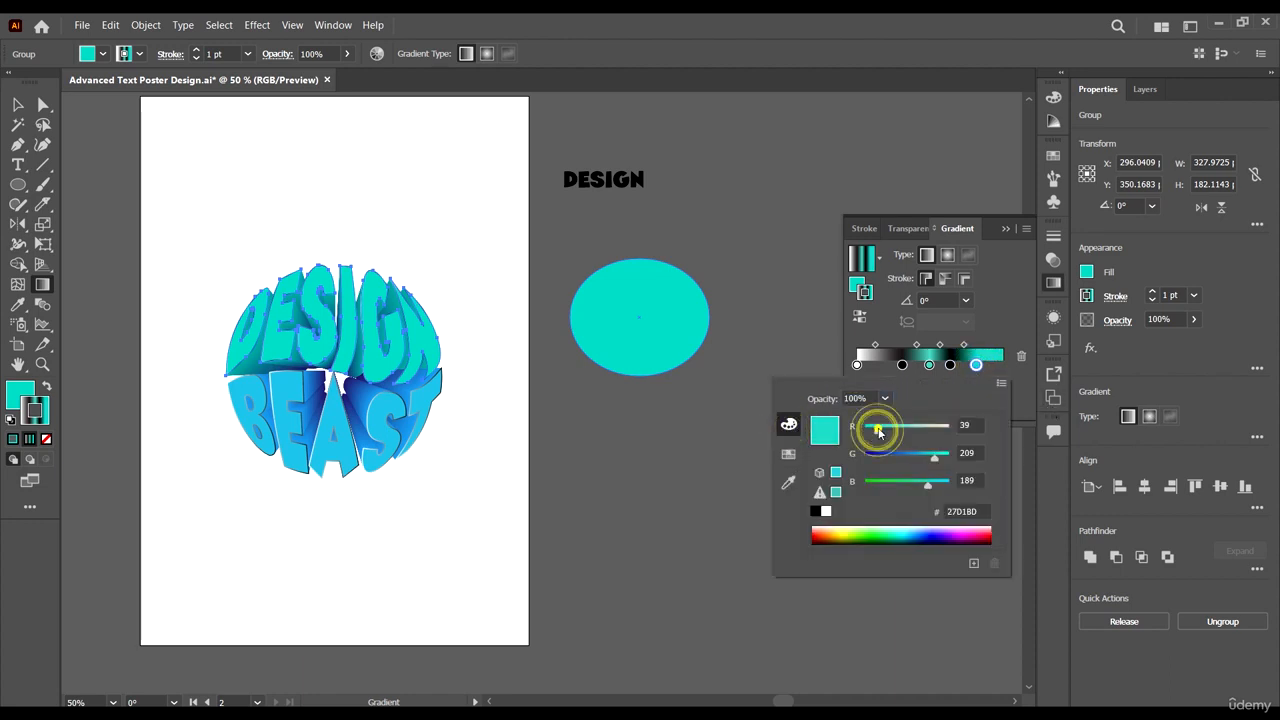
left_click(1016, 314)
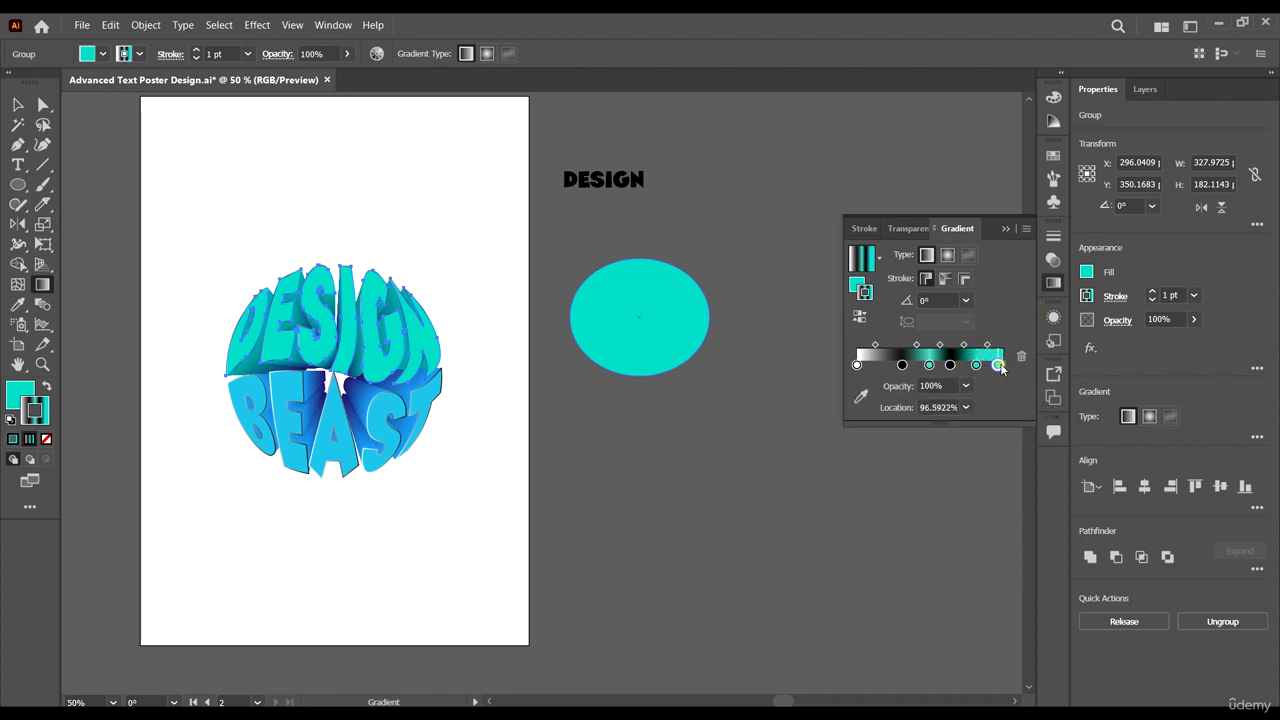
Colour the stop at about 97% of DESIGN's stroke gradient black.
double_click(997, 365)
left_click(816, 511)
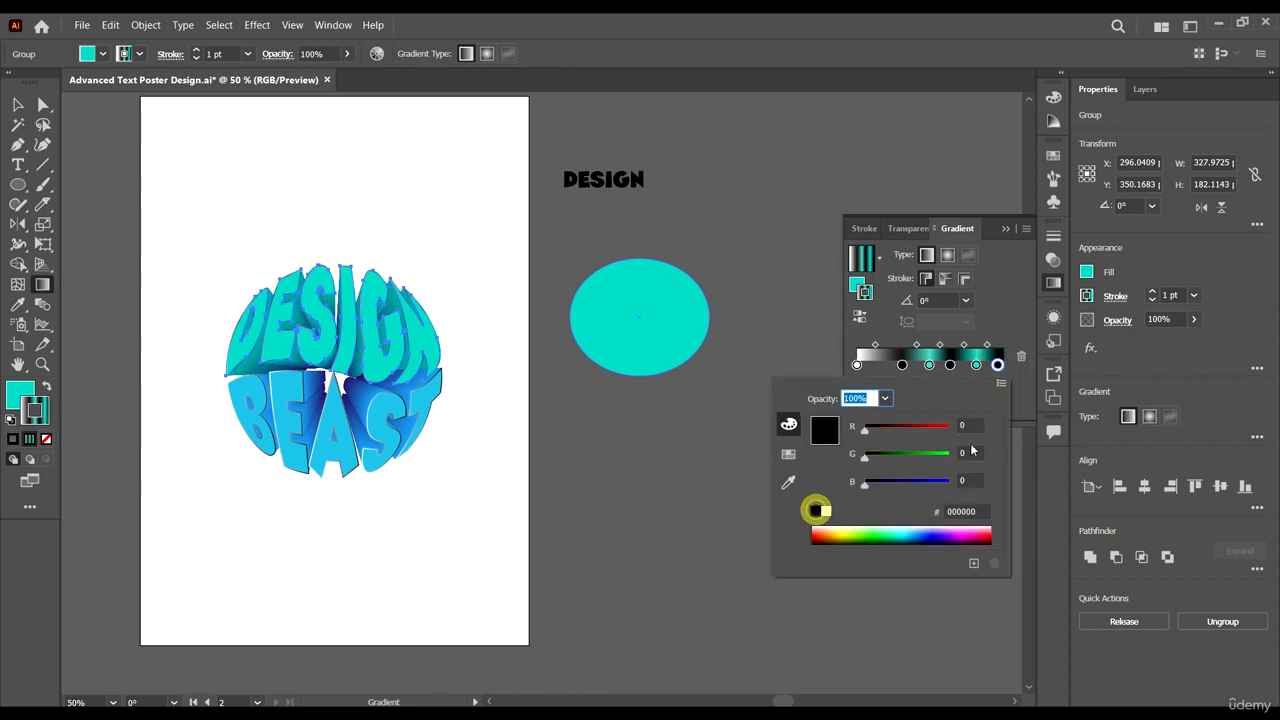
left_click(1013, 314)
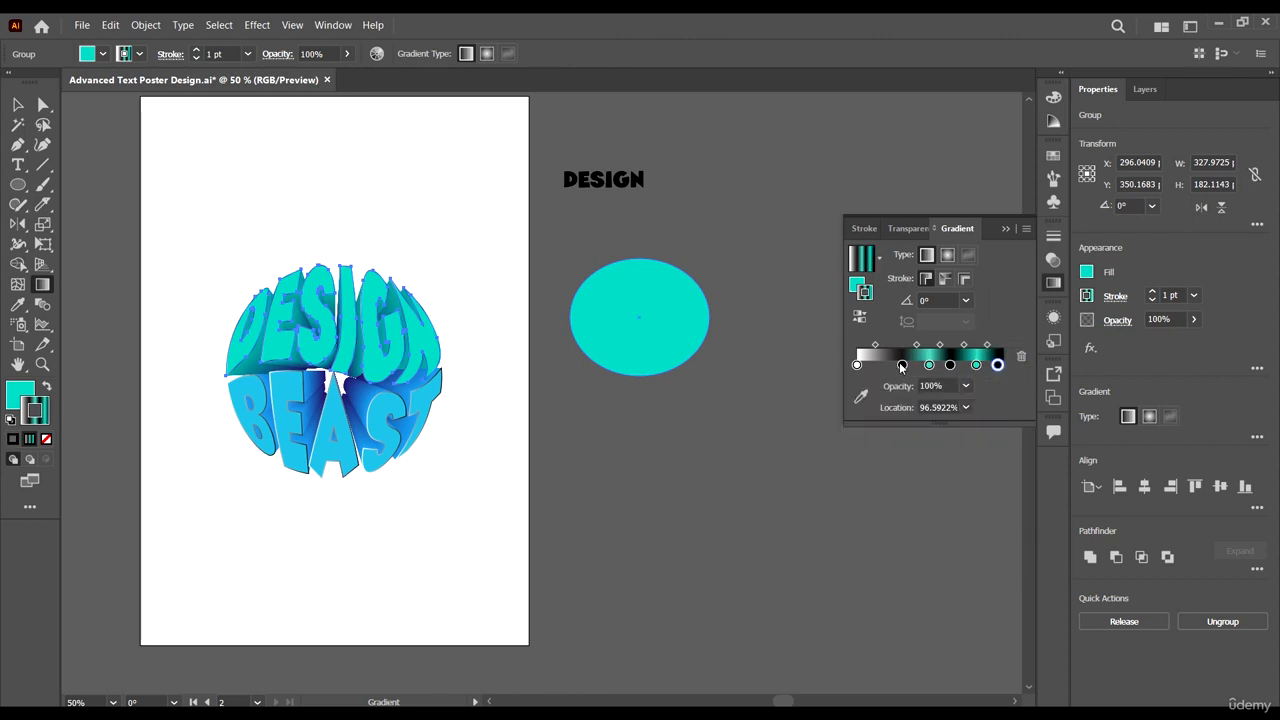
Rearrange DESIGN's leading stroke stops as black, white at about 28%, turquoise and white, ahead of the 64% black stop, and deselect the group.
mouse_move(902, 364)
left_mouse_down()
mouse_move(862, 365)
mouse_move(944, 368)
mouse_move(897, 366)
left_mouse_up()
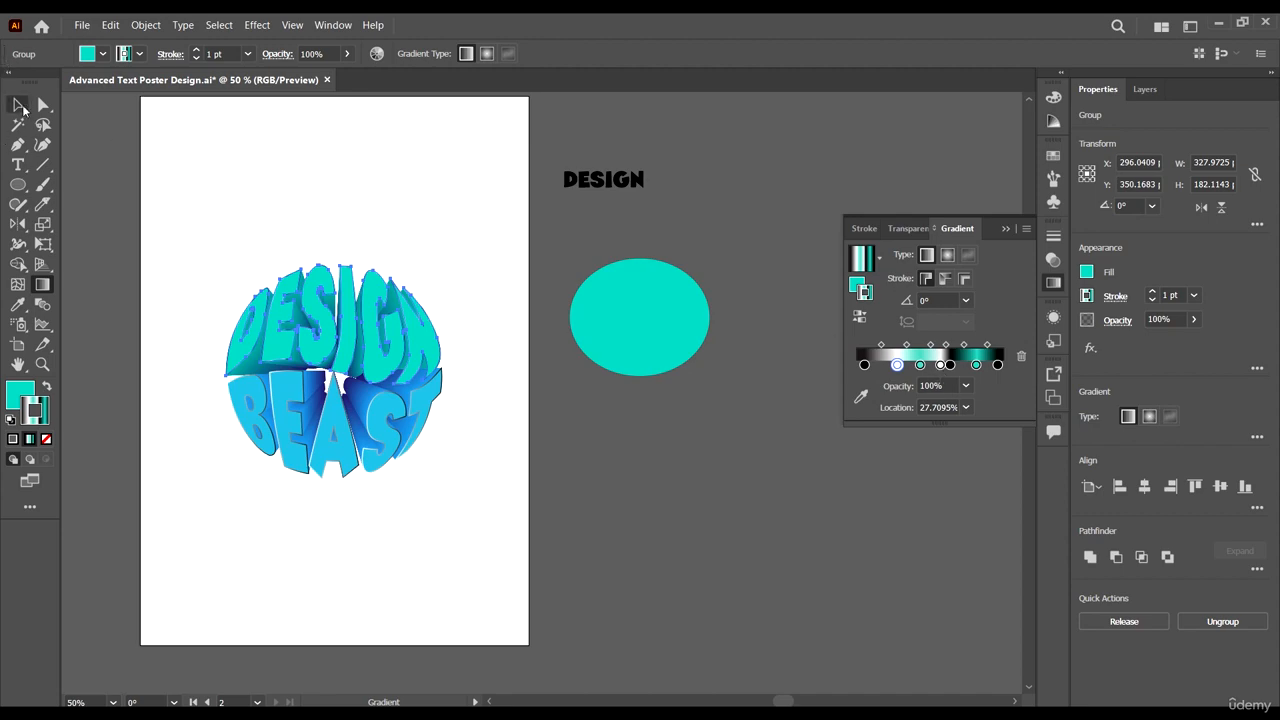
left_click(22, 104)
left_click(506, 524)
Delete the 64% black stop from DESIGN's stroke gradient and move the neighbouring white stop to about 64%.
scroll(380, 246, "up", 3)
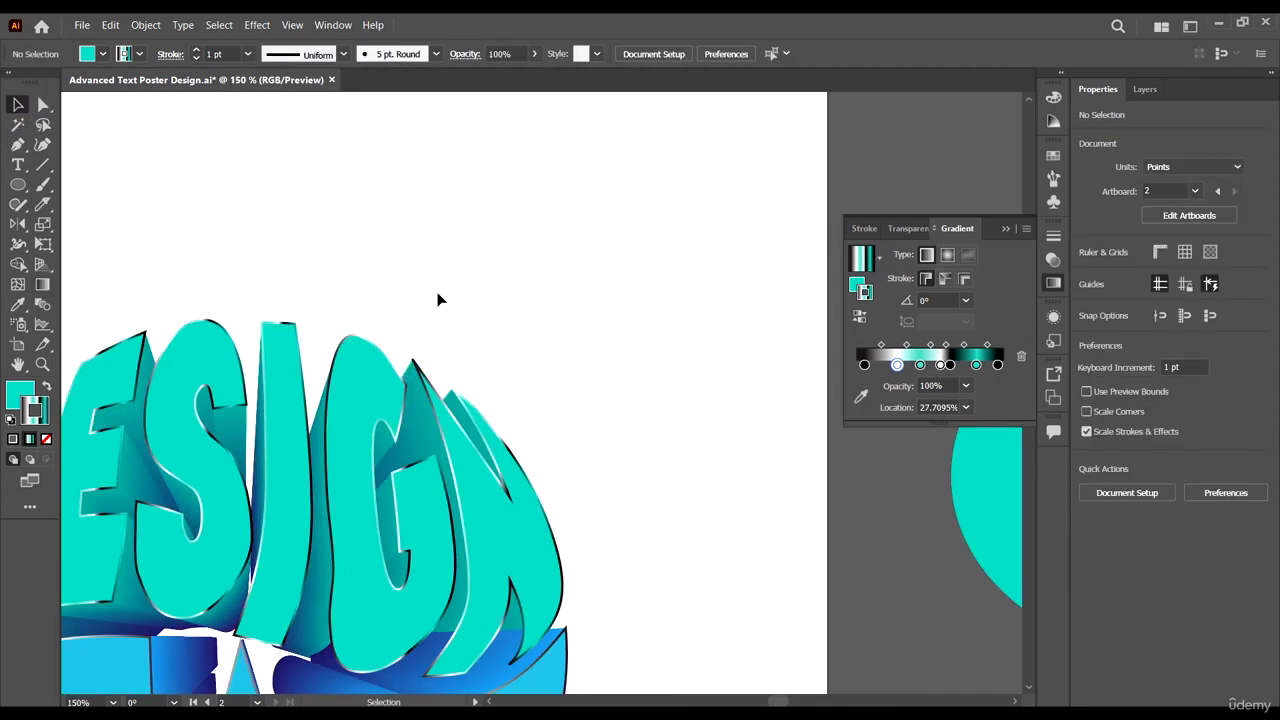
scroll(560, 374, "down", 2)
scroll(469, 406, "up", 2)
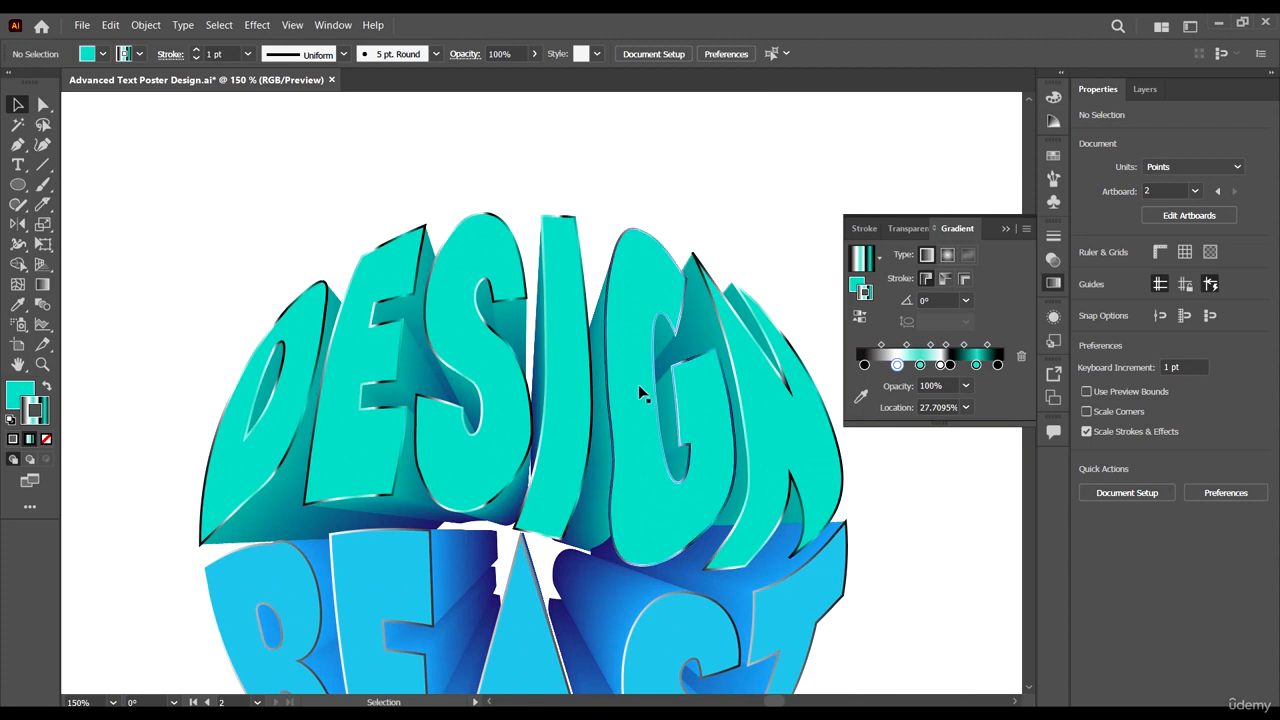
scroll(650, 340, "right", 2)
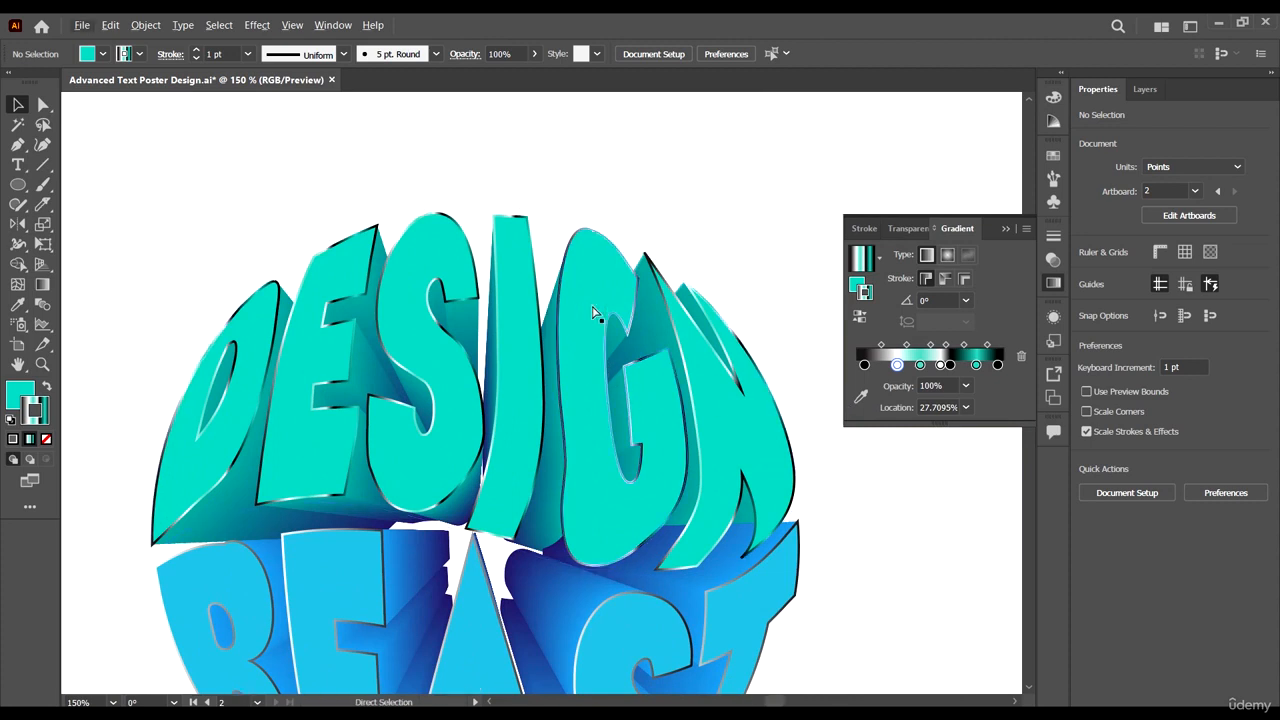
left_click(580, 283)
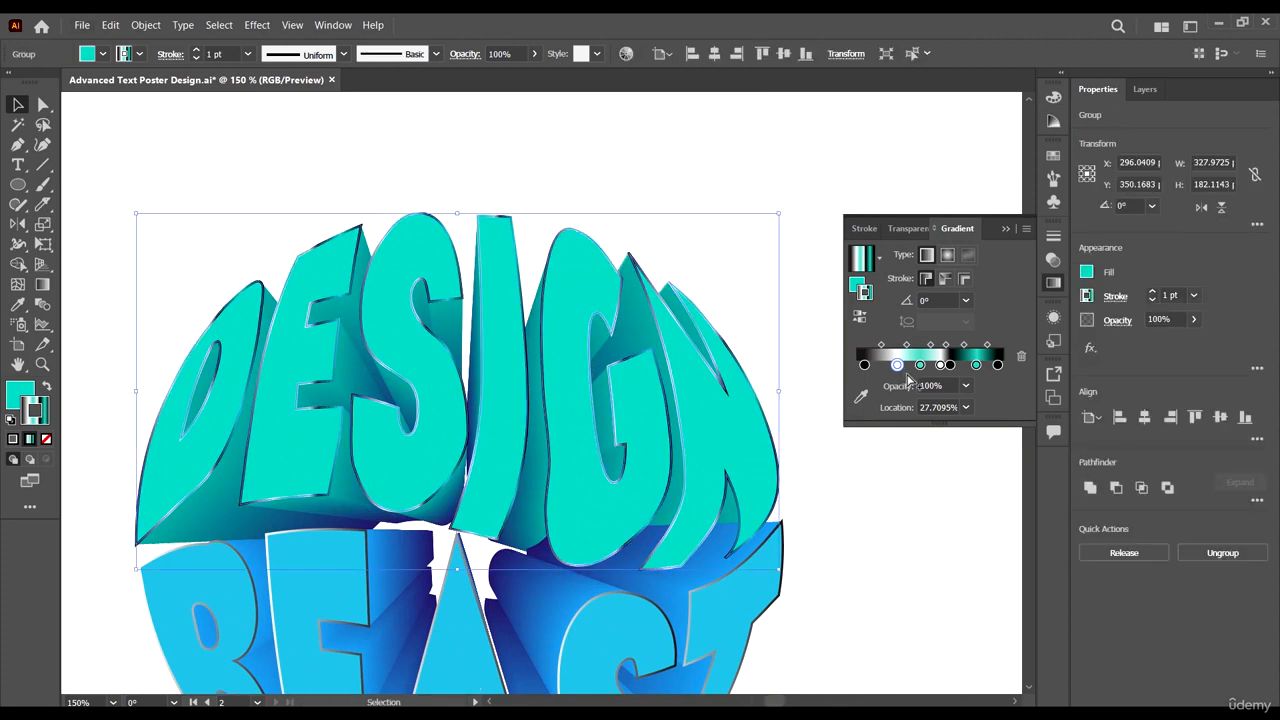
left_click(940, 365)
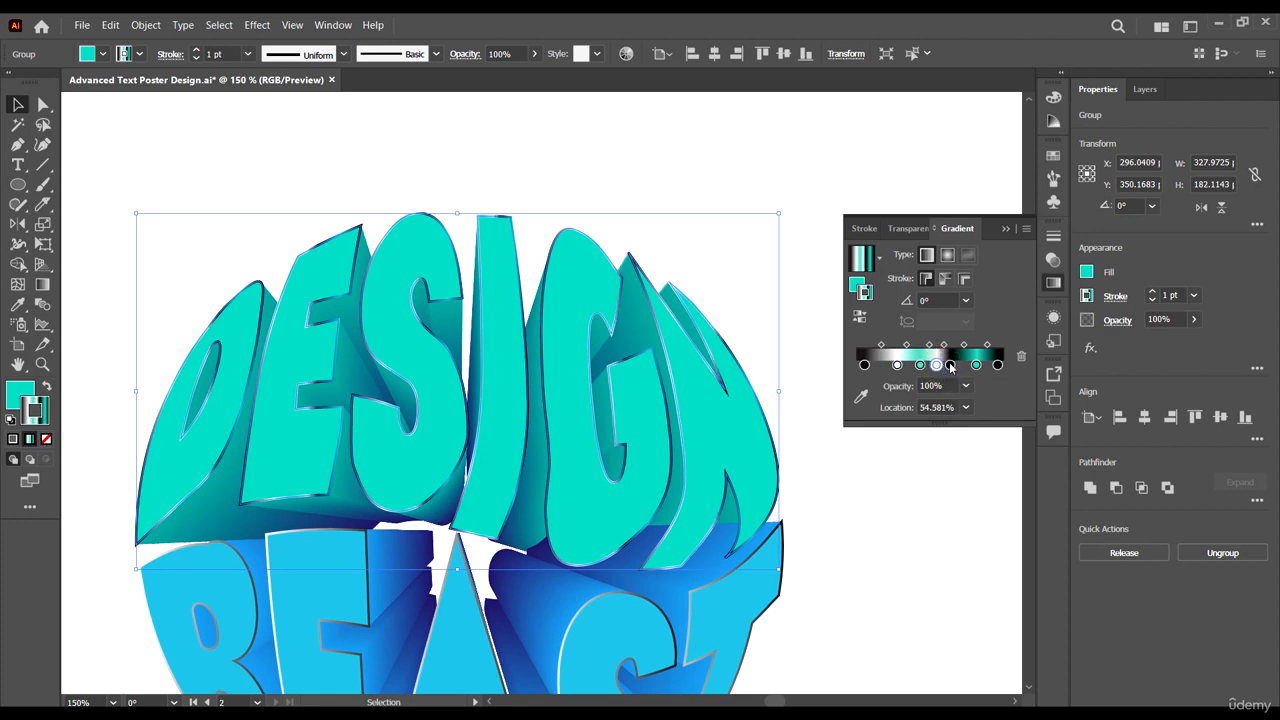
left_click(950, 365)
left_click(1020, 356)
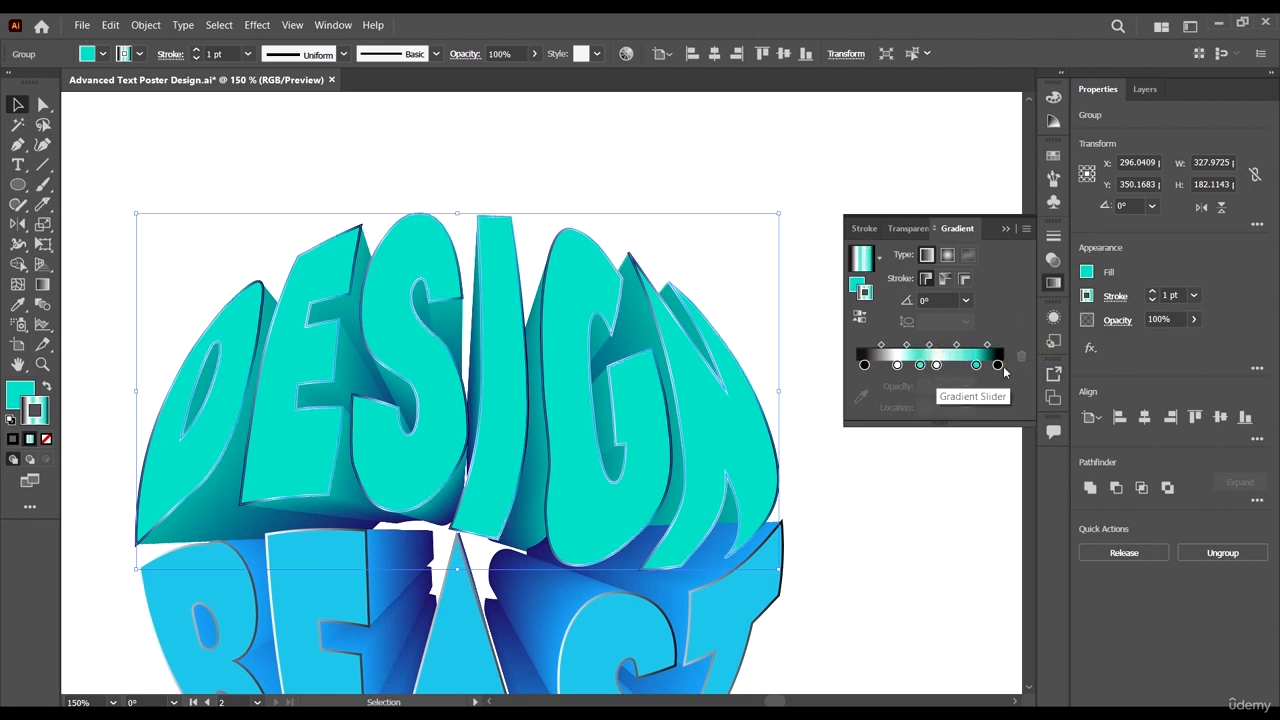
left_click_drag(937, 365, 950, 366)
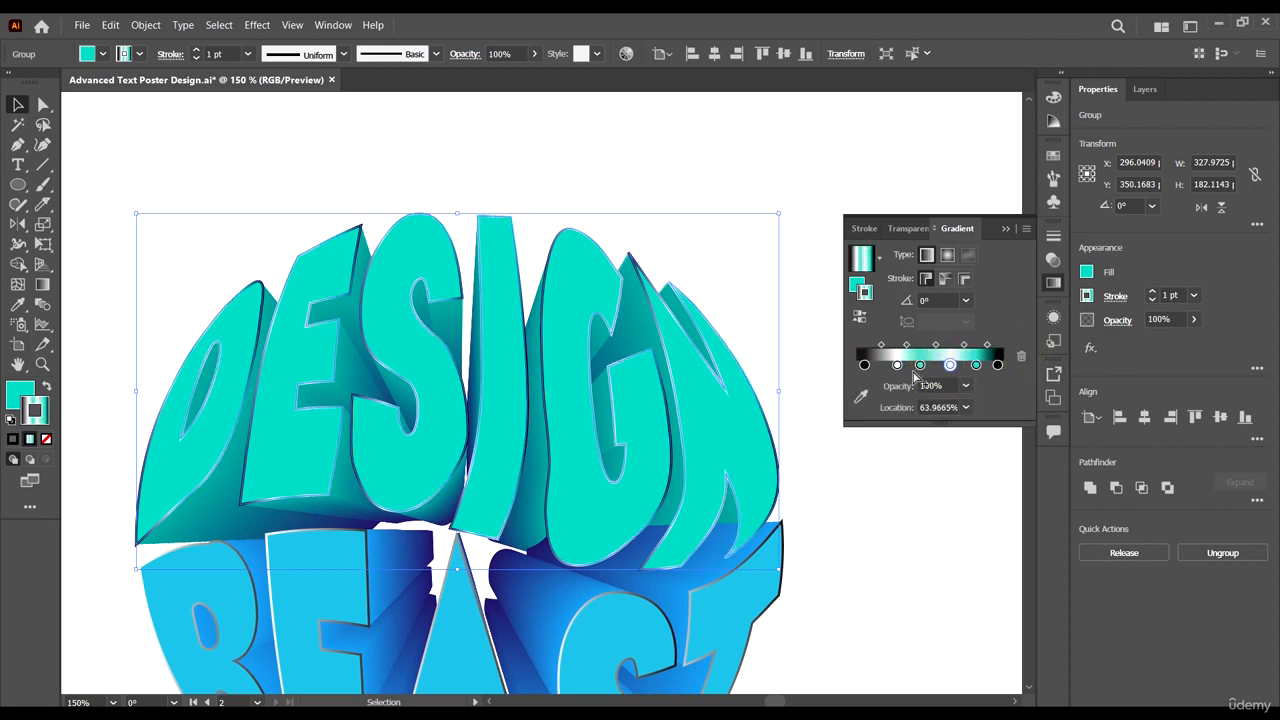
Recolour the black end stop of DESIGN's stroke gradient to dark teal 006A62.
double_click(997, 365)
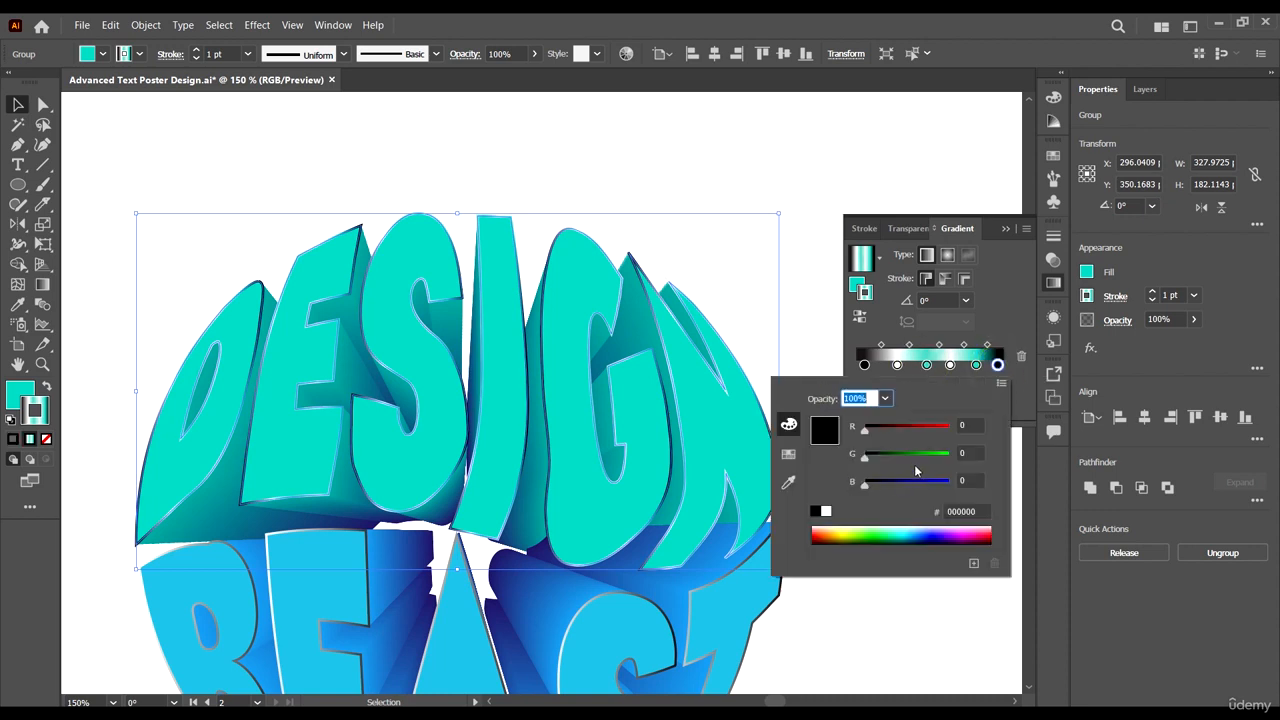
left_click(916, 532)
left_click(904, 537)
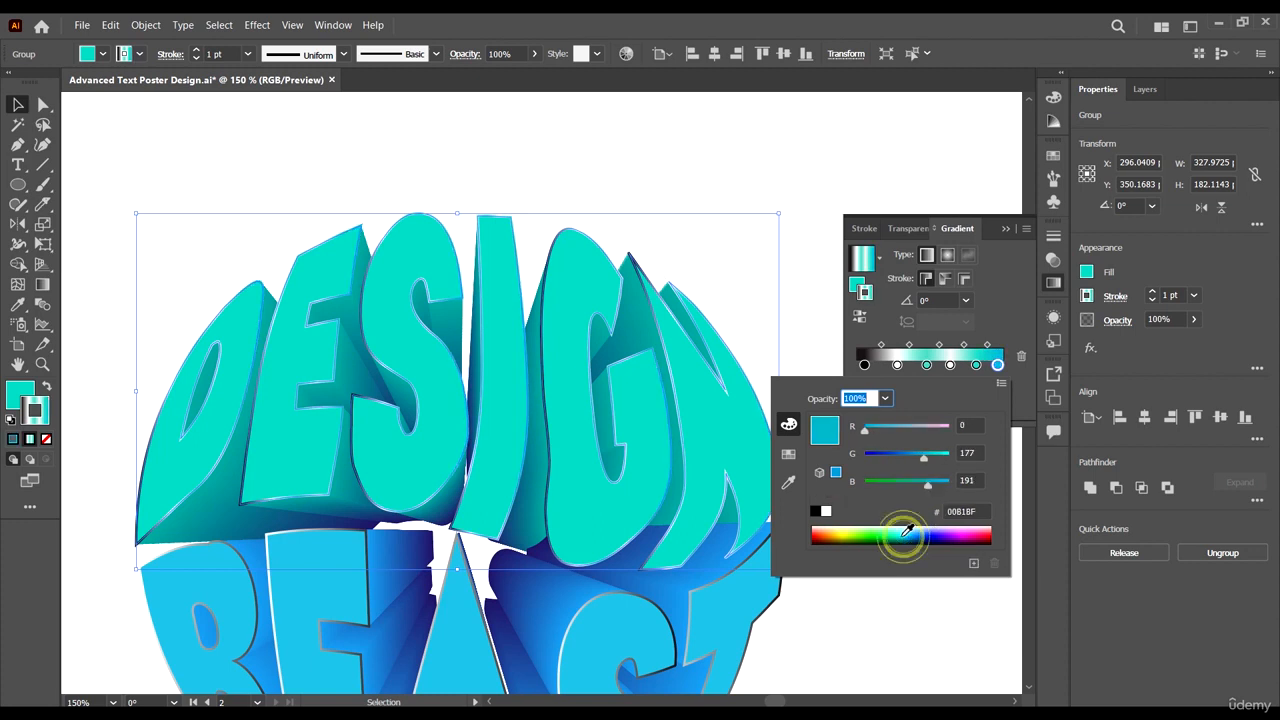
left_click(901, 537)
left_click(904, 528)
left_click(899, 536)
left_click(903, 532)
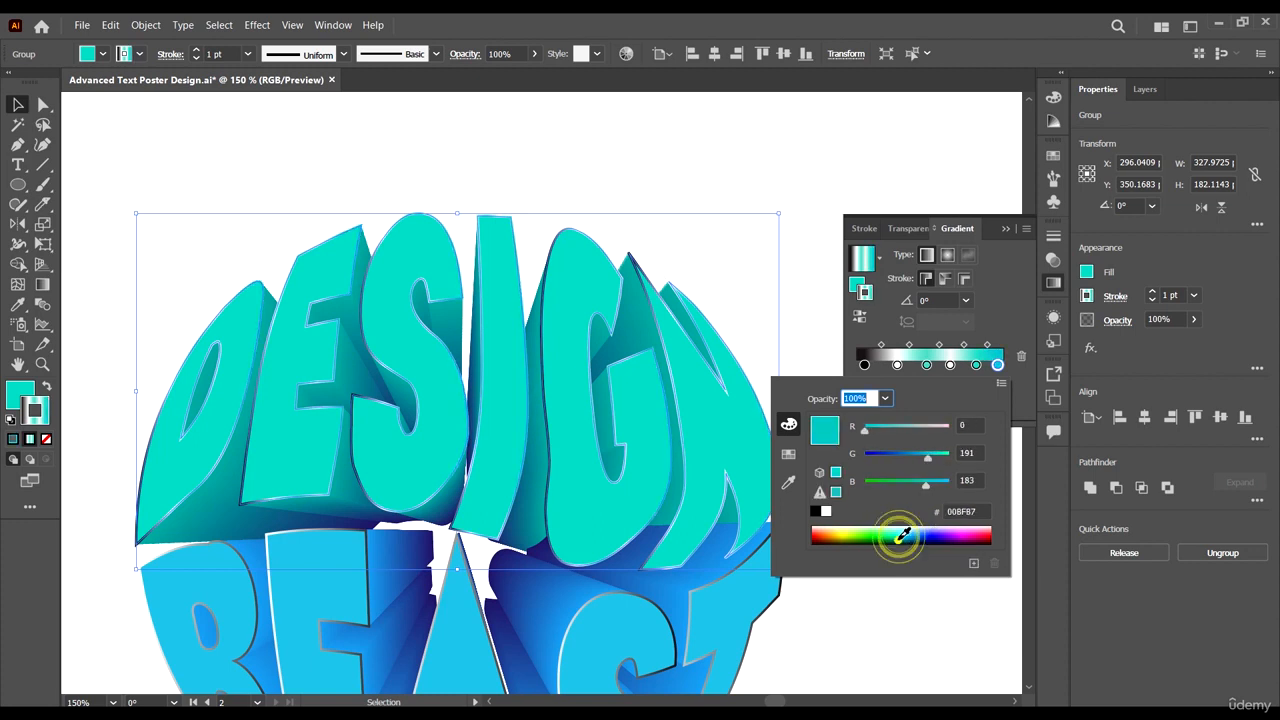
left_click(904, 533)
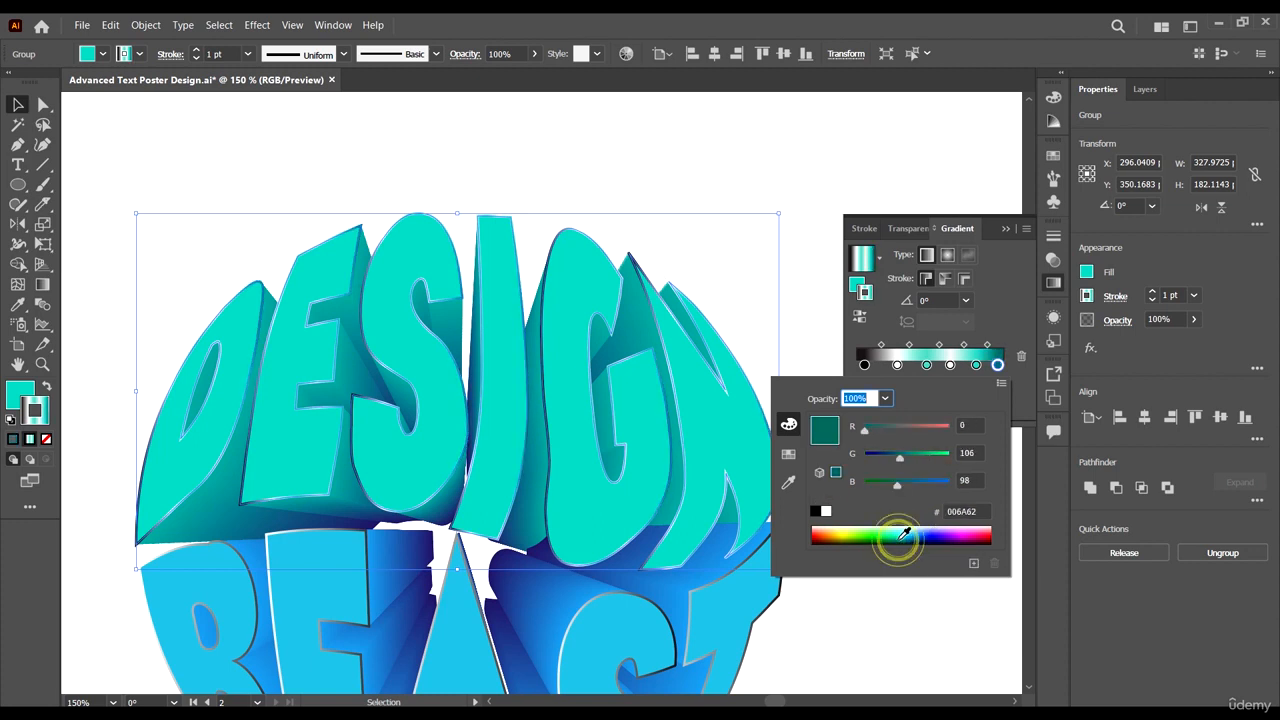
left_click(1006, 316)
Move the first black stop of DESIGN's stroke gradient to about 2% and deselect the group.
left_click(860, 365)
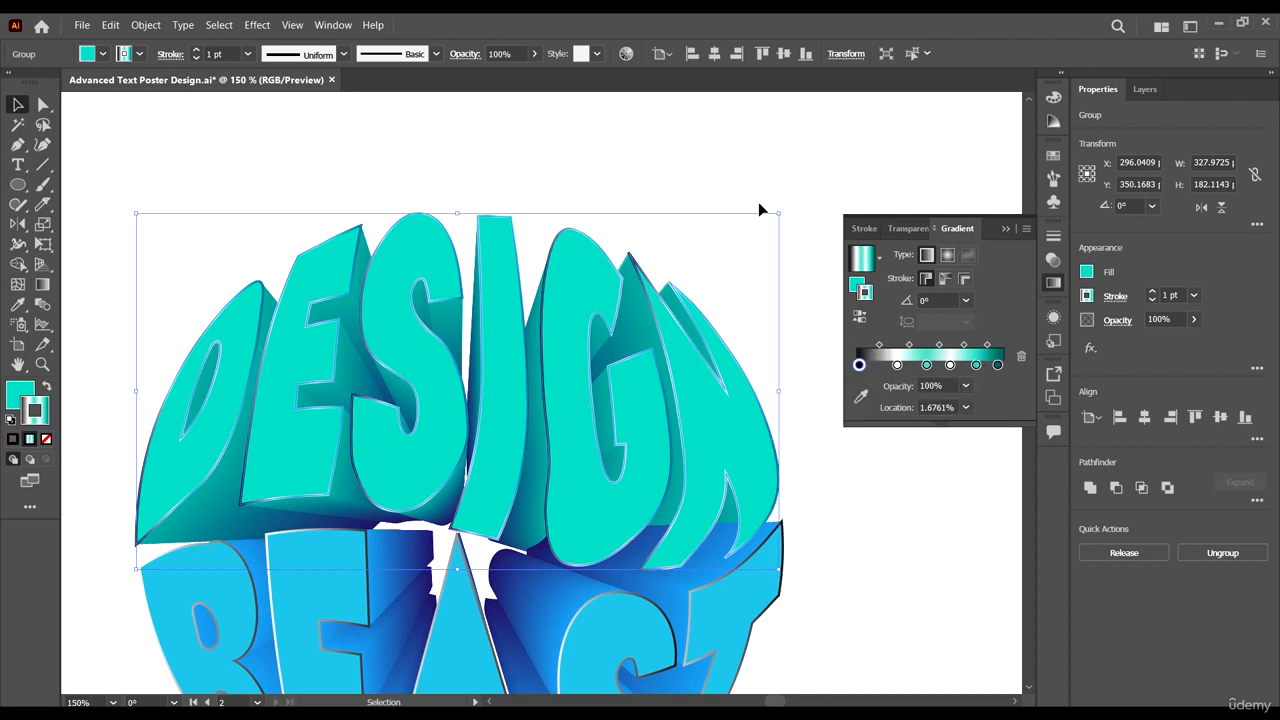
left_click(268, 140)
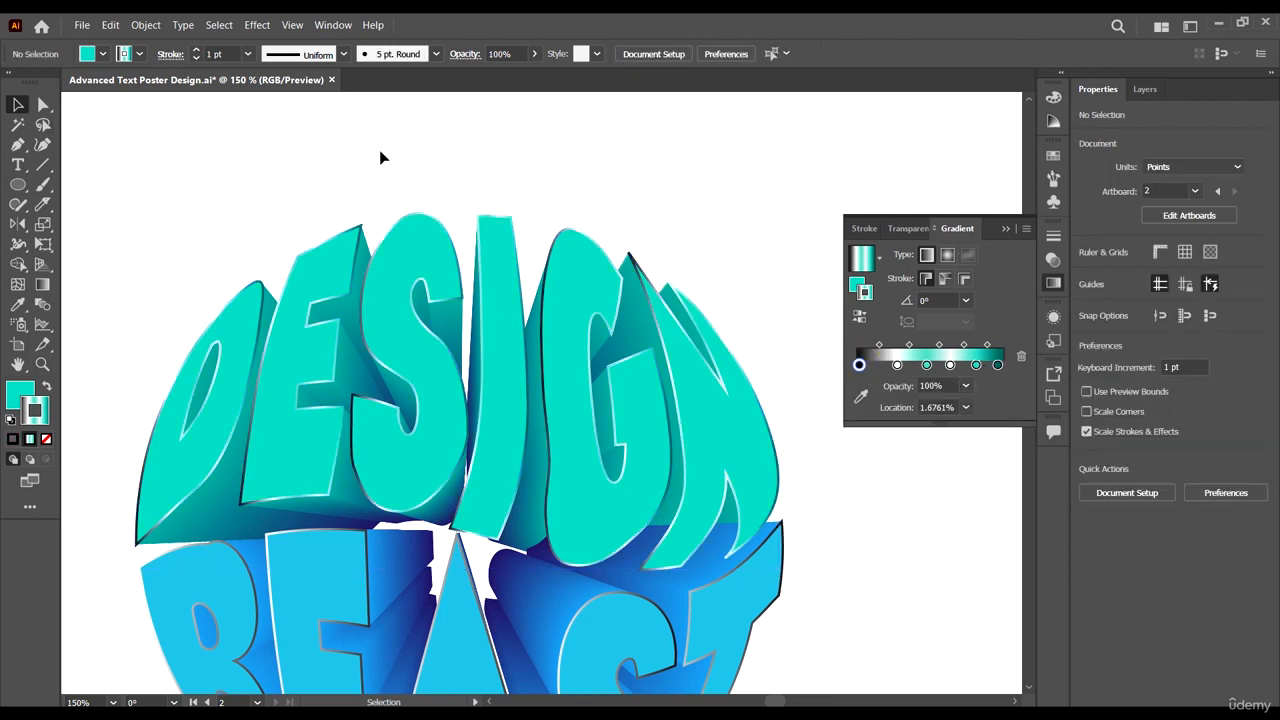
key("ctrl+minus")
key("ctrl+minus")
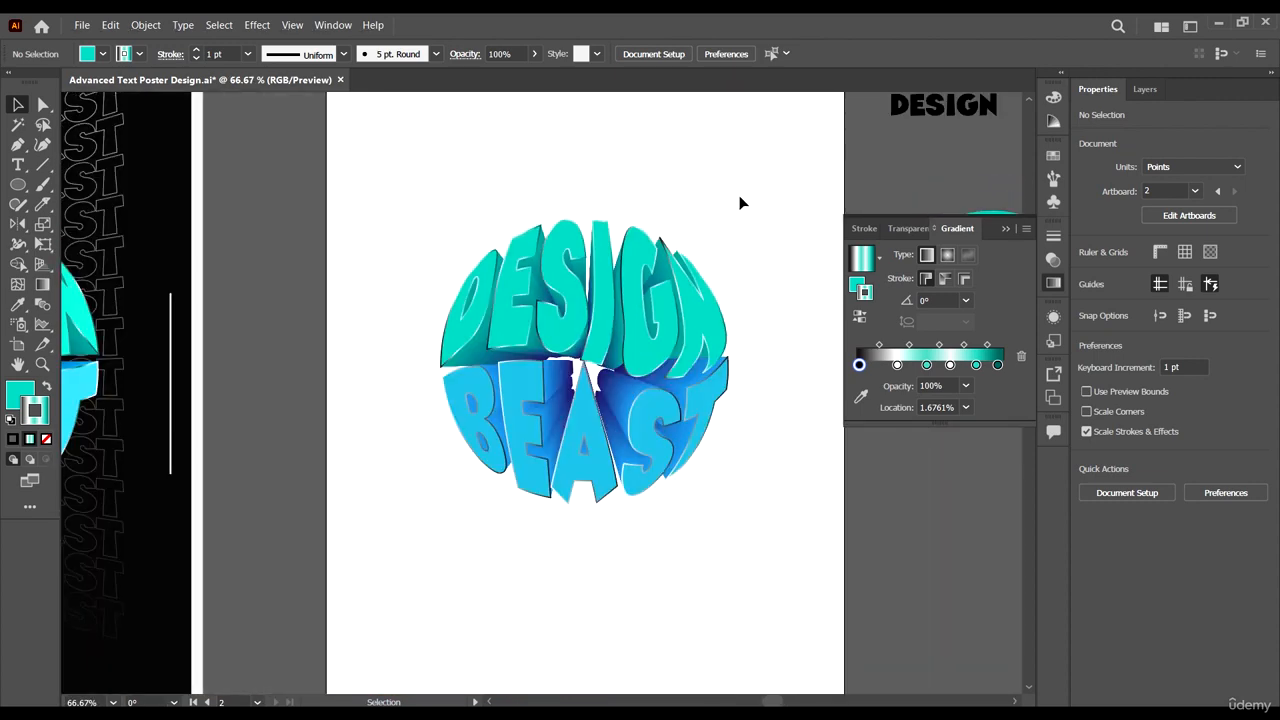
Add a stop at about 43% on the front BEAST group's stroke gradient and pull its black end stop inward.
scroll(669, 443, "up", 2)
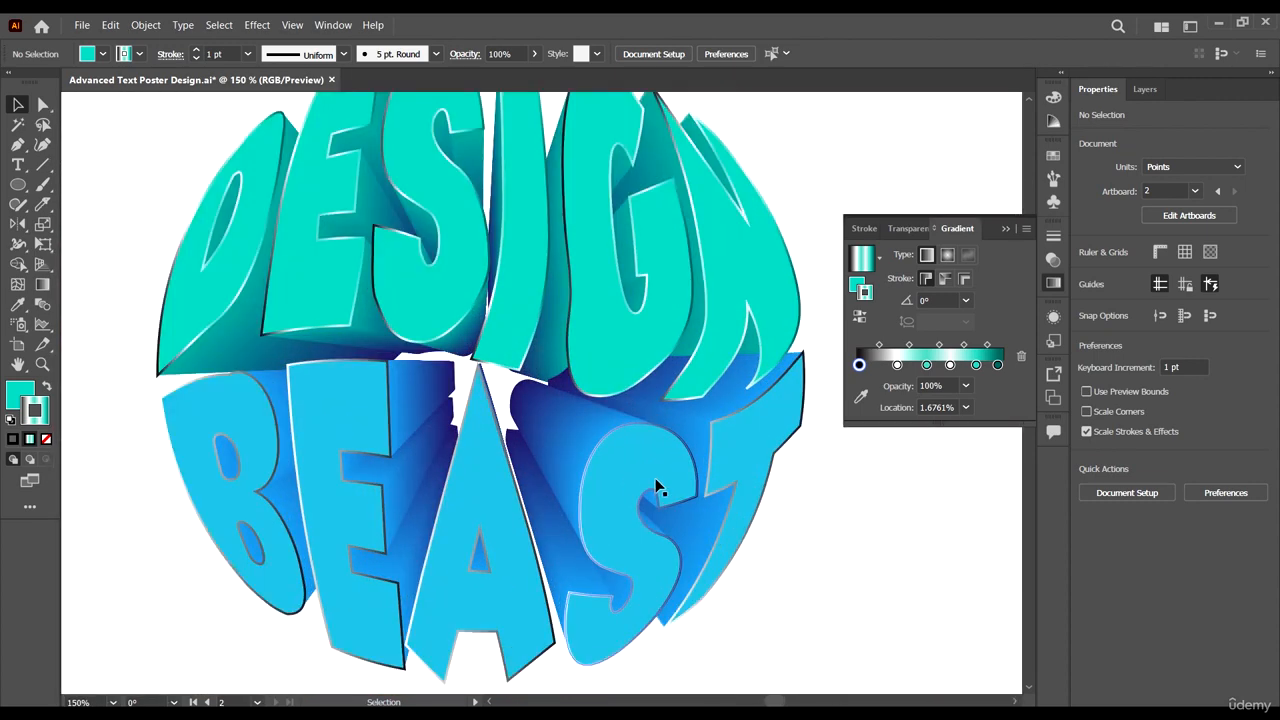
left_click(660, 480)
scroll(660, 478, "down", 1)
left_click_drag(929, 347, 917, 352)
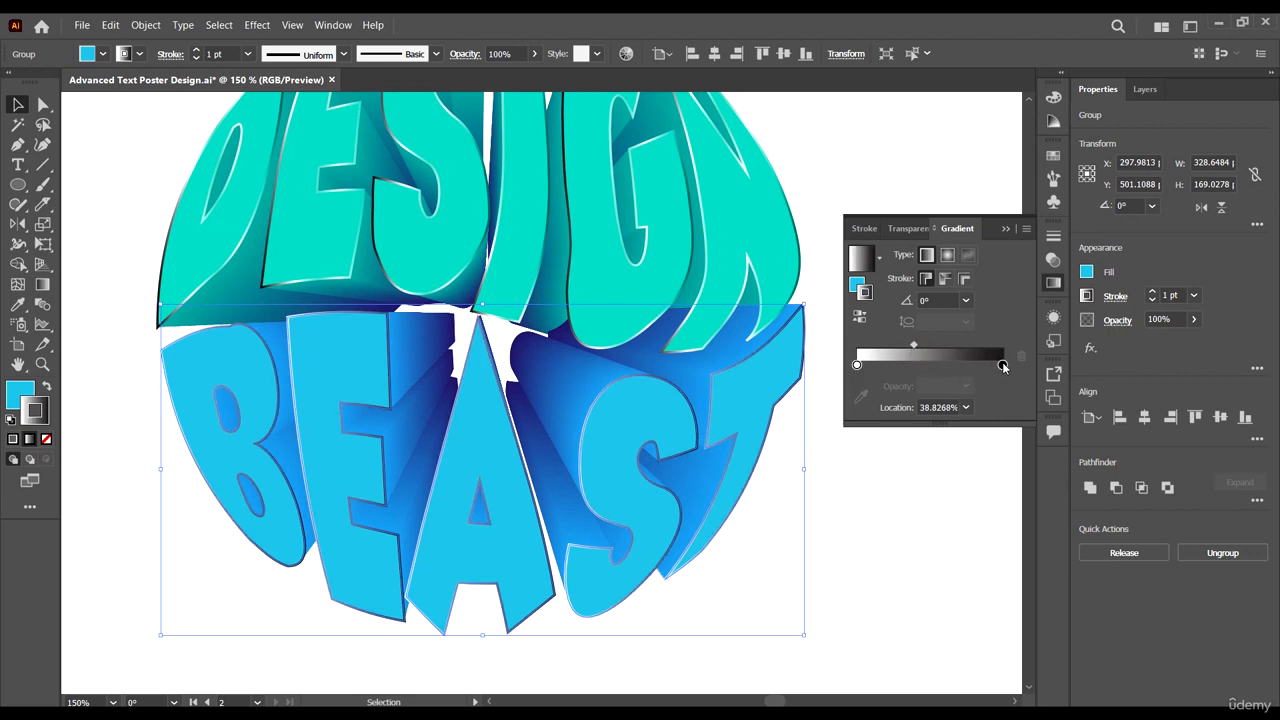
left_click_drag(1003, 366, 919, 366)
left_click(963, 365)
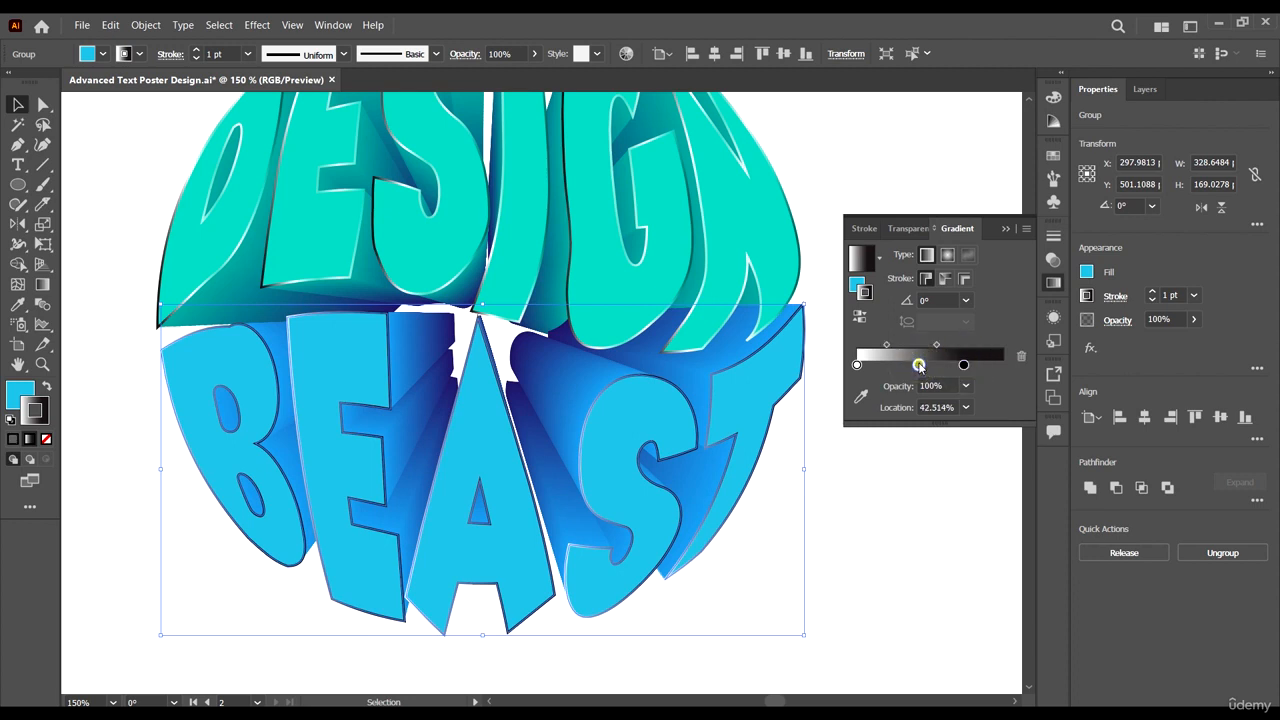
Make BEAST's 43% stroke stop white and rearrange the gradient with black near the middle and white at about 81%.
double_click(919, 365)
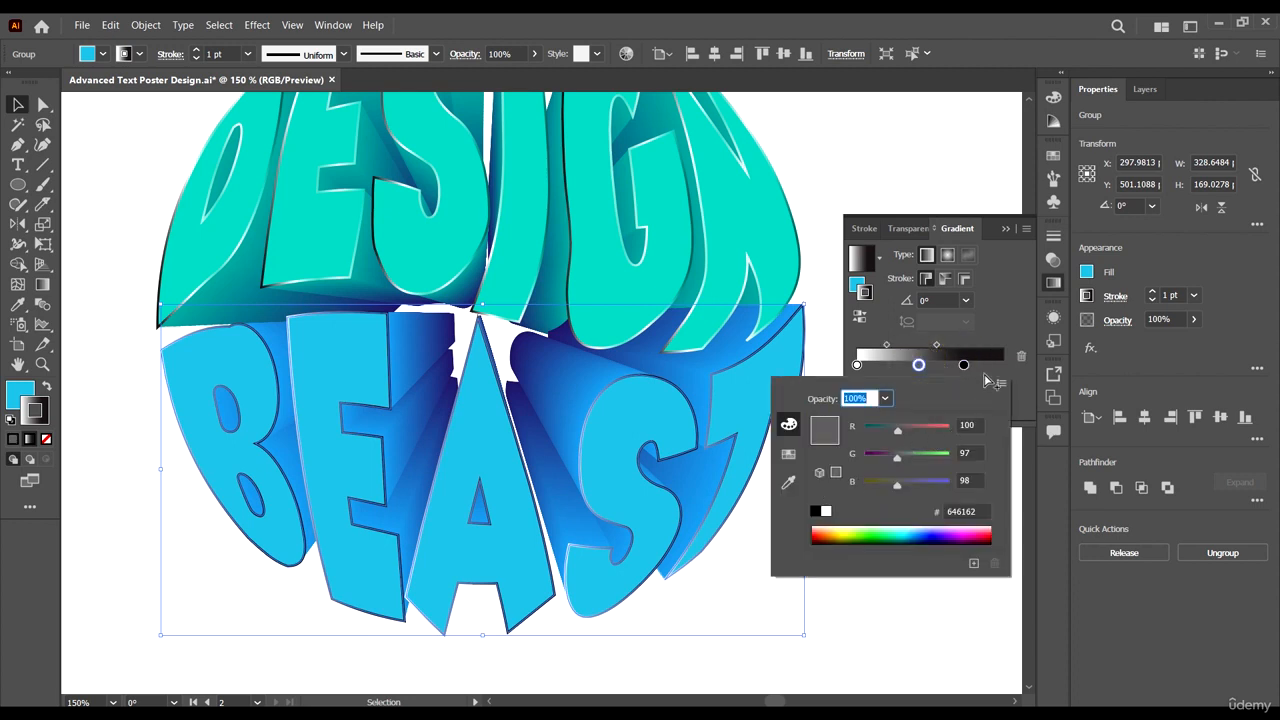
left_click(827, 511)
left_click(971, 321)
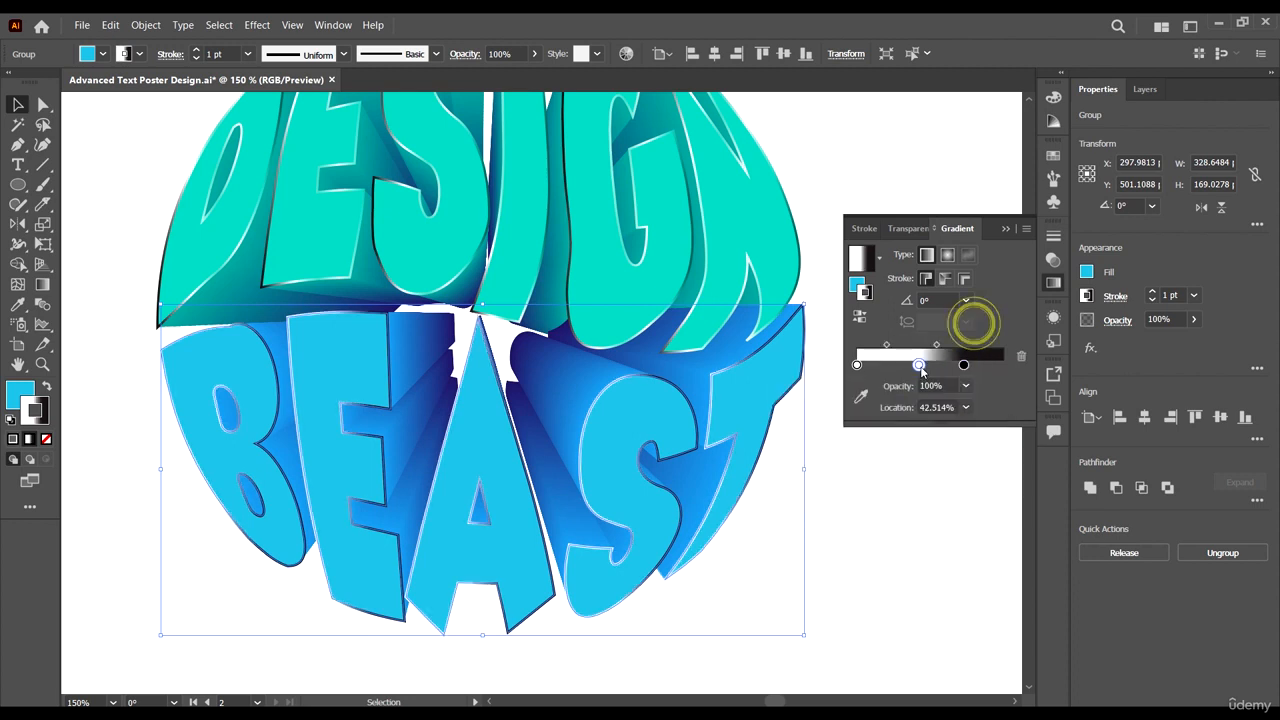
left_click(919, 365)
mouse_move(965, 365)
left_mouse_down()
mouse_move(984, 367)
mouse_move(925, 369)
mouse_move(974, 366)
left_mouse_up()
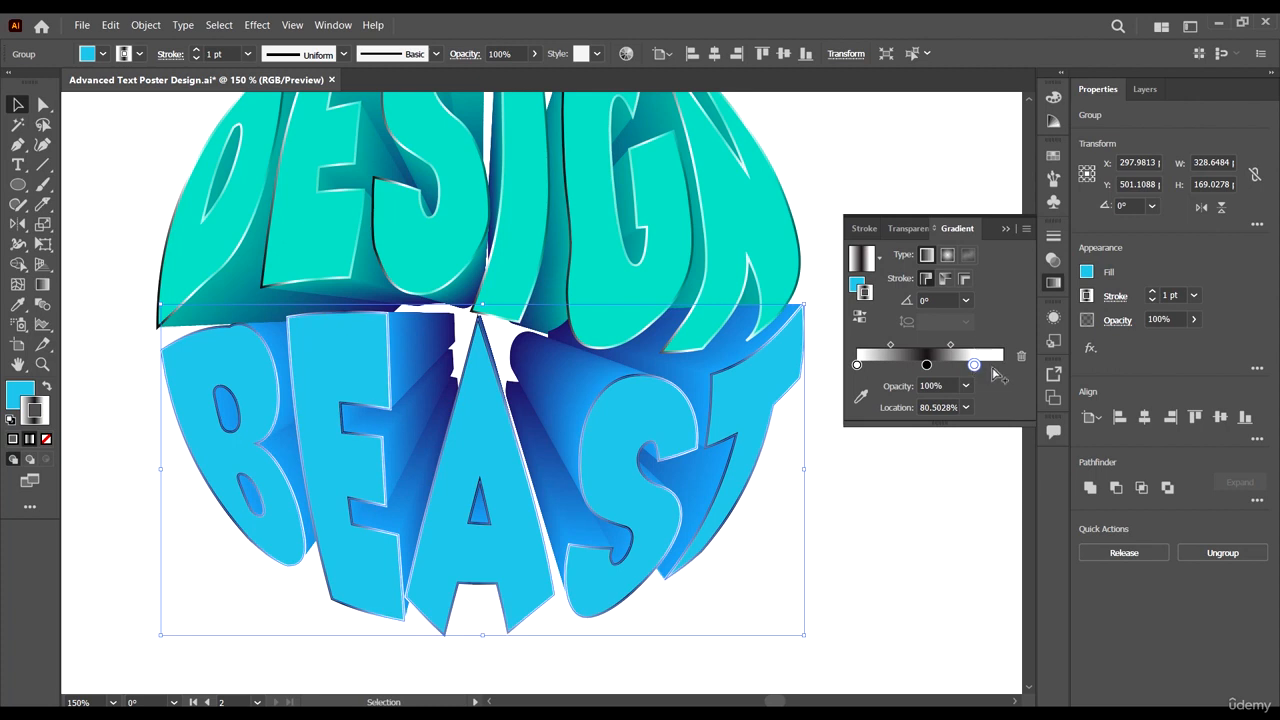
Add an end stop at about 99% on the front BEAST group's stroke gradient and sample the turquoise ellipse's colour for it.
left_click(1001, 366)
double_click(1001, 366)
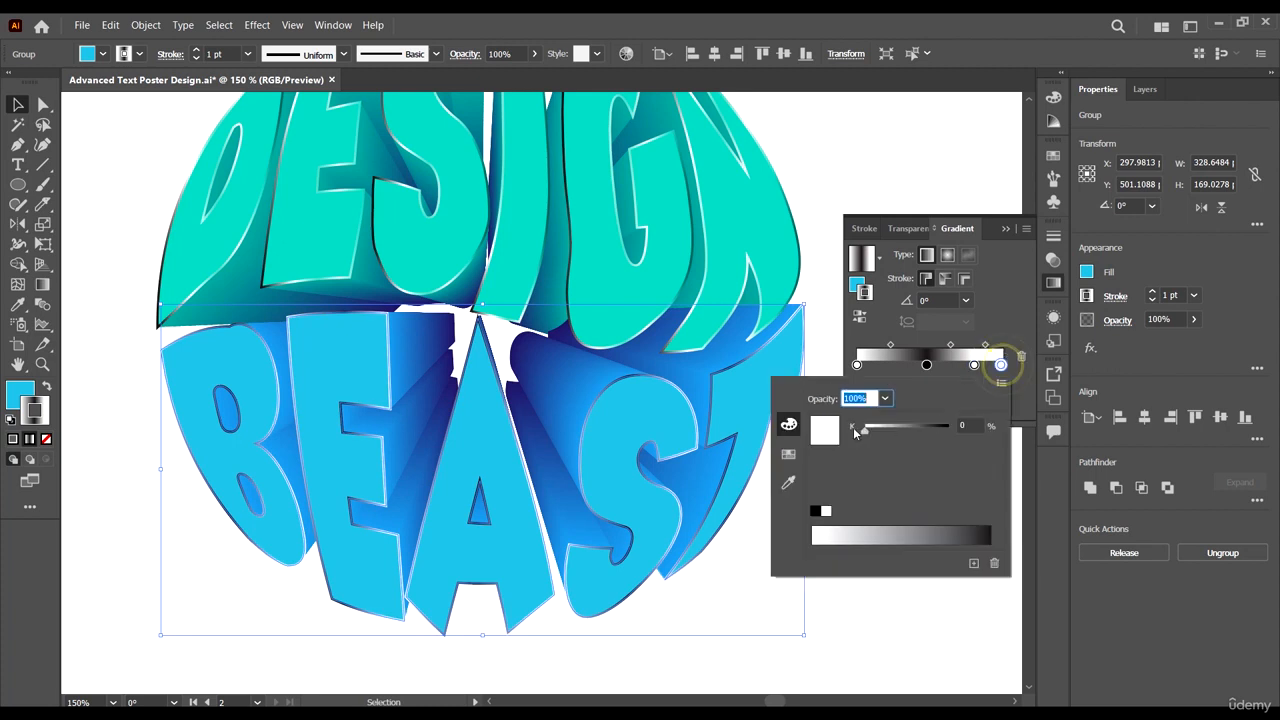
left_click(789, 456)
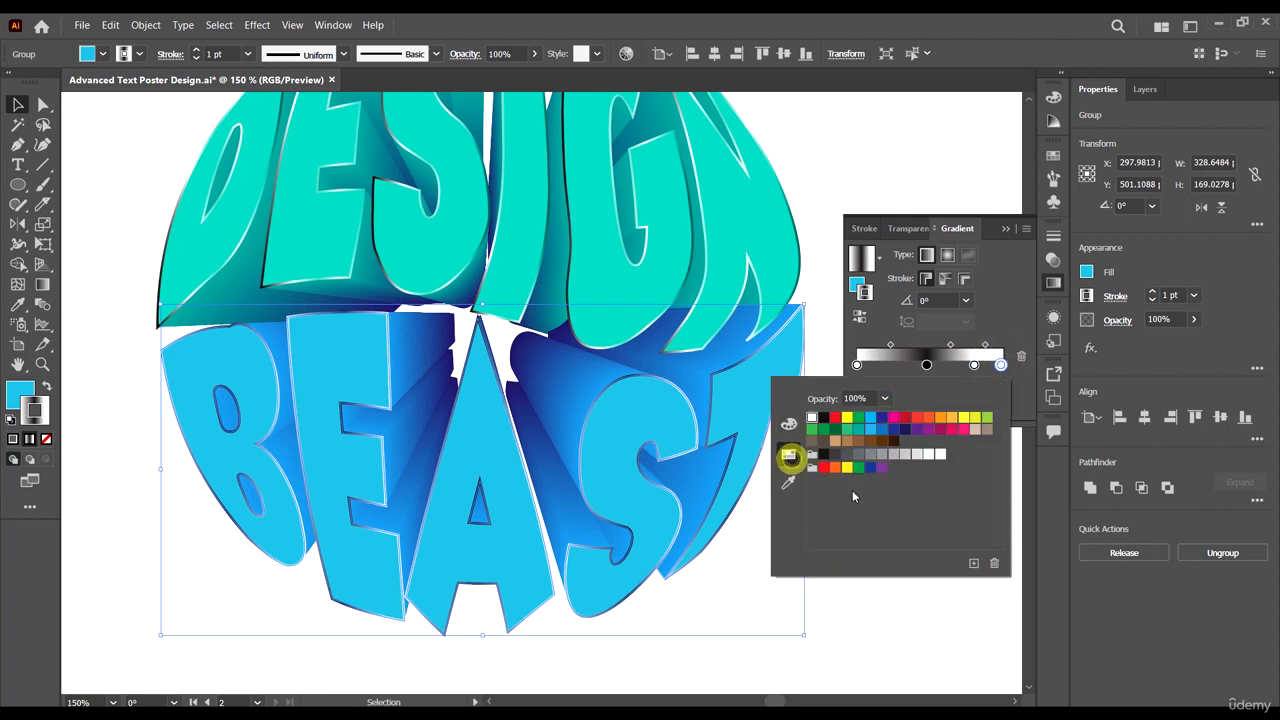
left_click(789, 484)
key("ctrl+minus")
key("ctrl+minus")
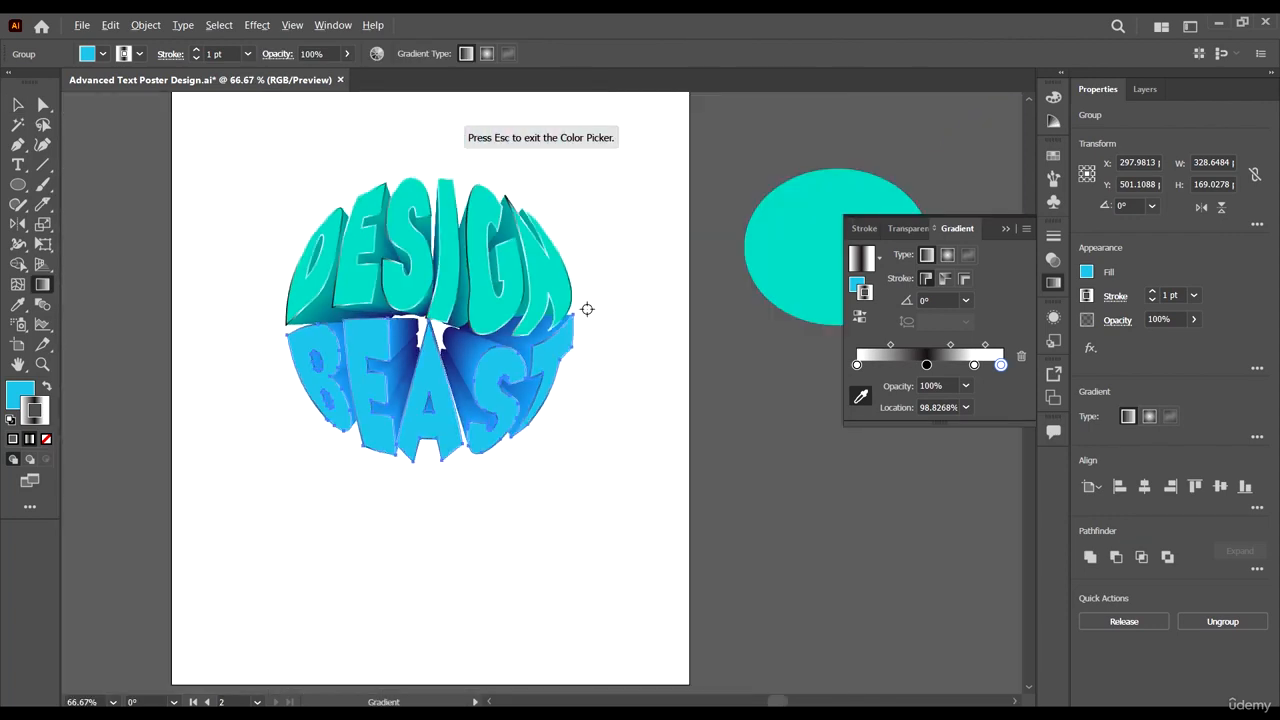
left_click(786, 253)
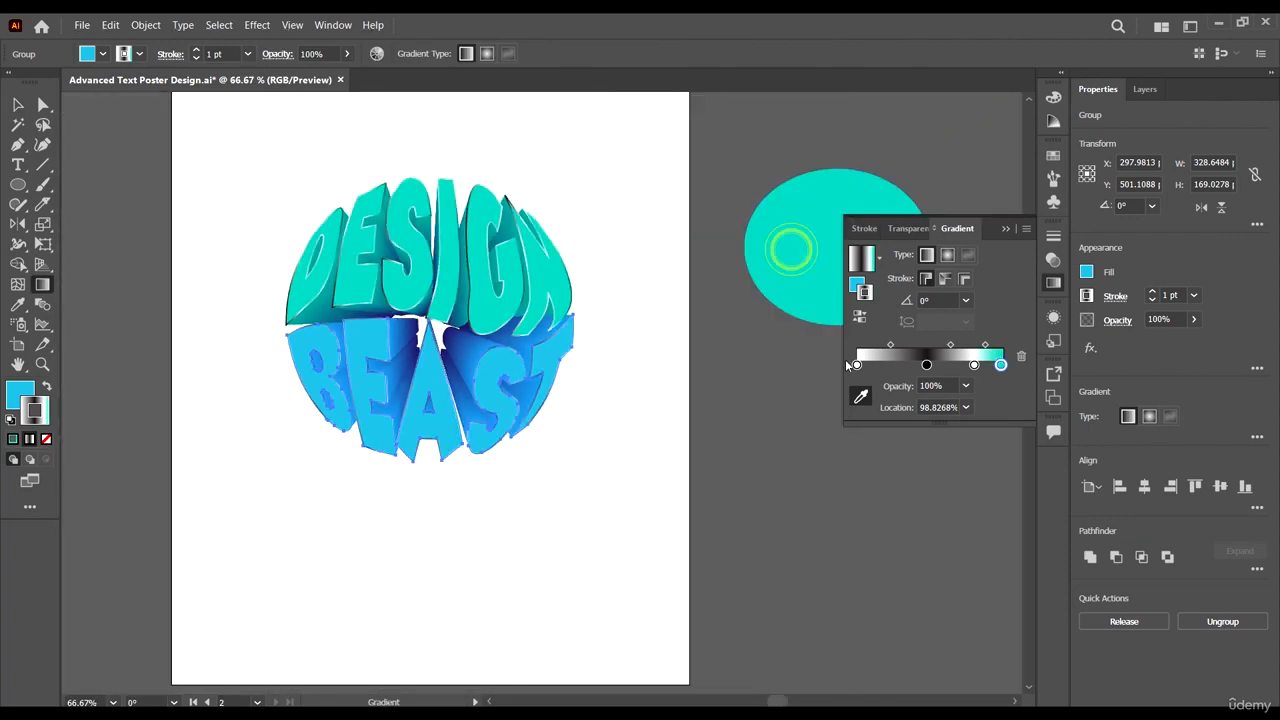
Shift the colour of BEAST's 99% stroke stop towards cyan and deselect the group.
double_click(1000, 366)
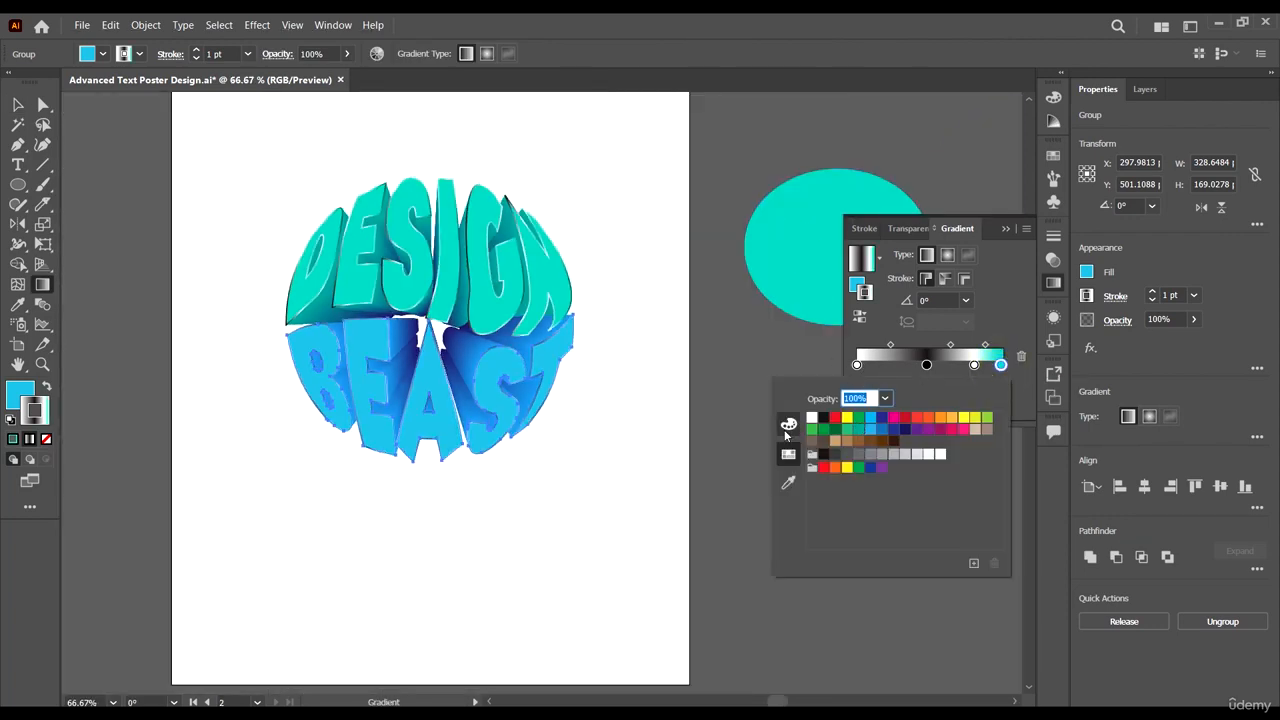
left_click(788, 425)
left_click_drag(927, 455, 924, 457)
left_click(19, 108)
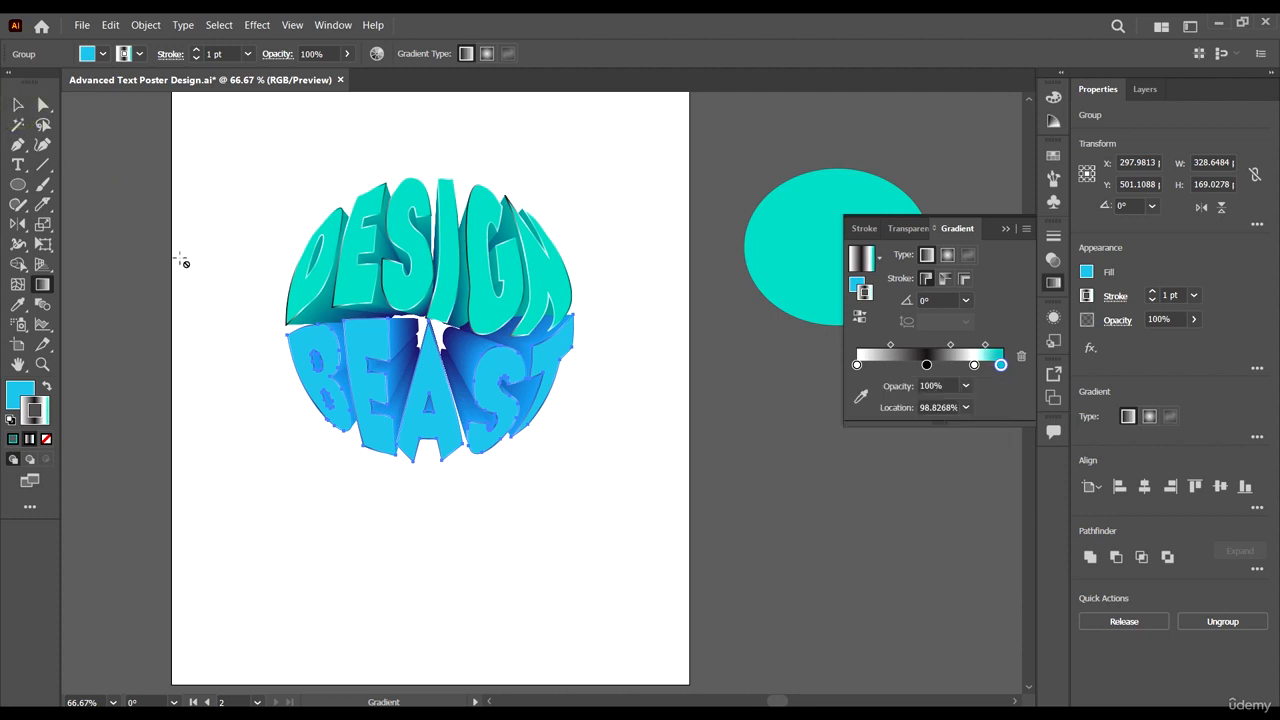
left_click(15, 102)
left_click(143, 200)
scroll(405, 388, "up", 1)
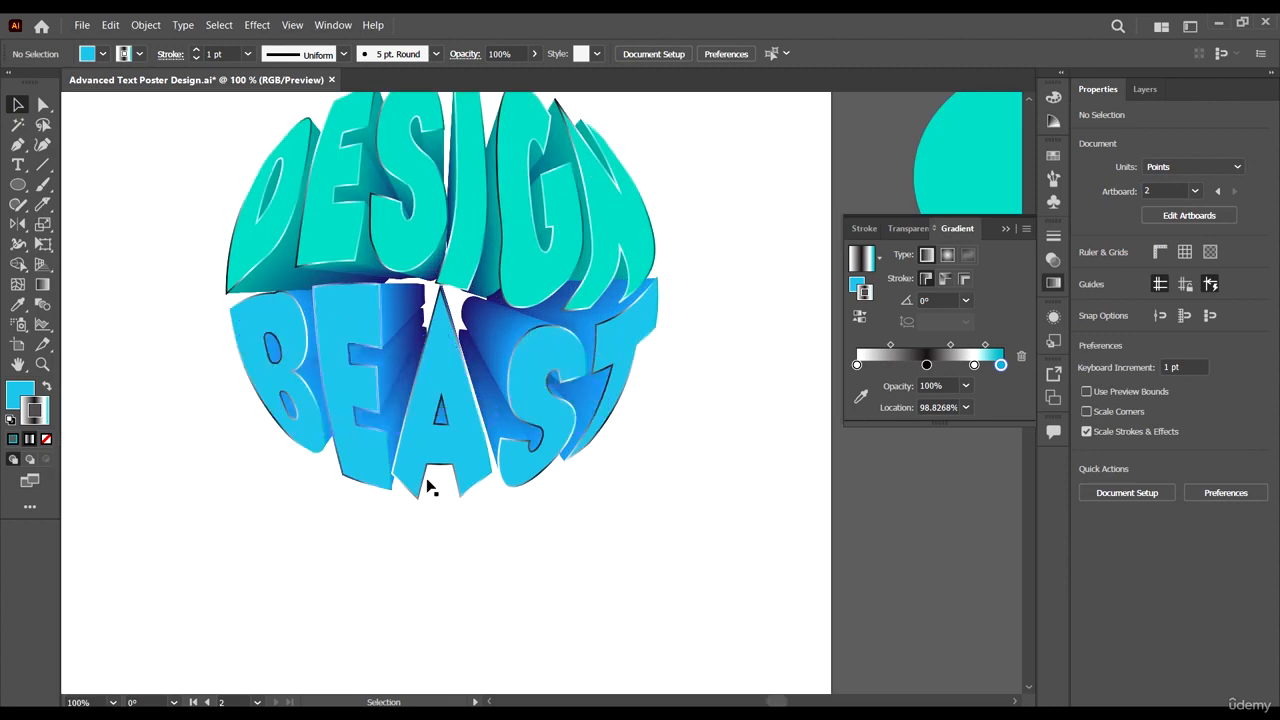
Delete the turquoise ellipse beside the new artboard.
scroll(781, 546, "down", 2)
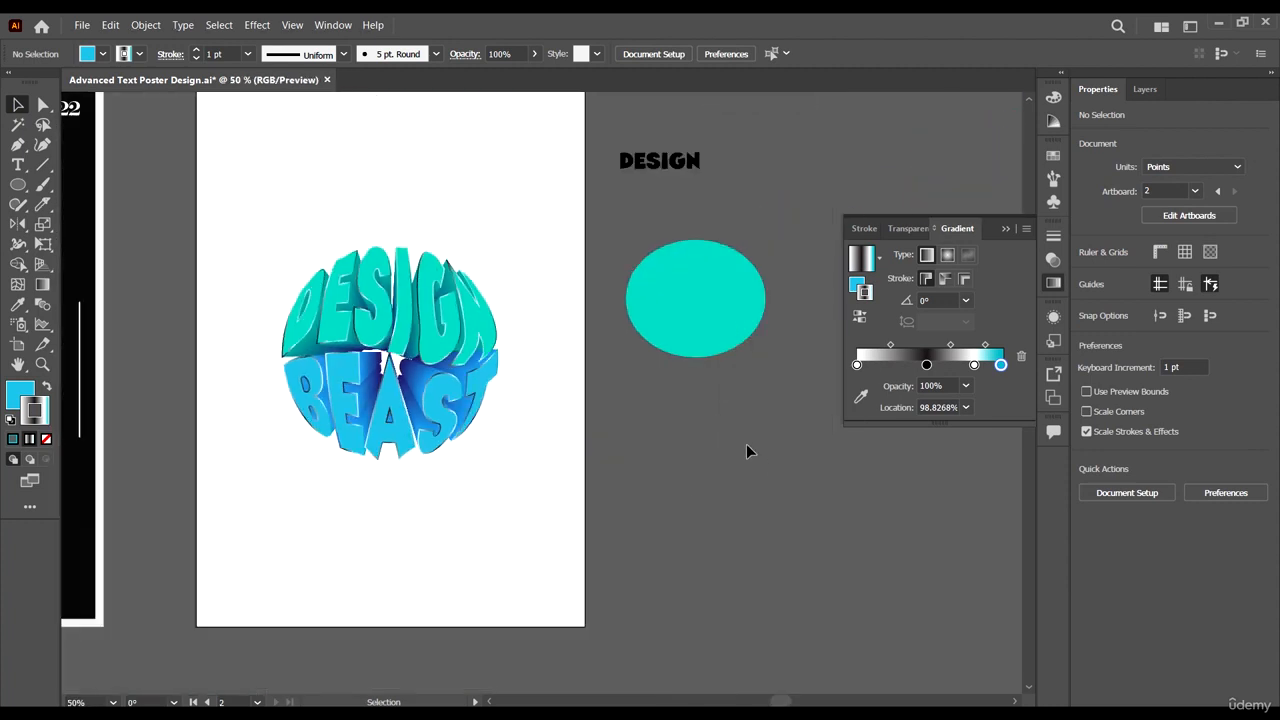
left_click_drag(746, 444, 700, 335)
key("Delete")
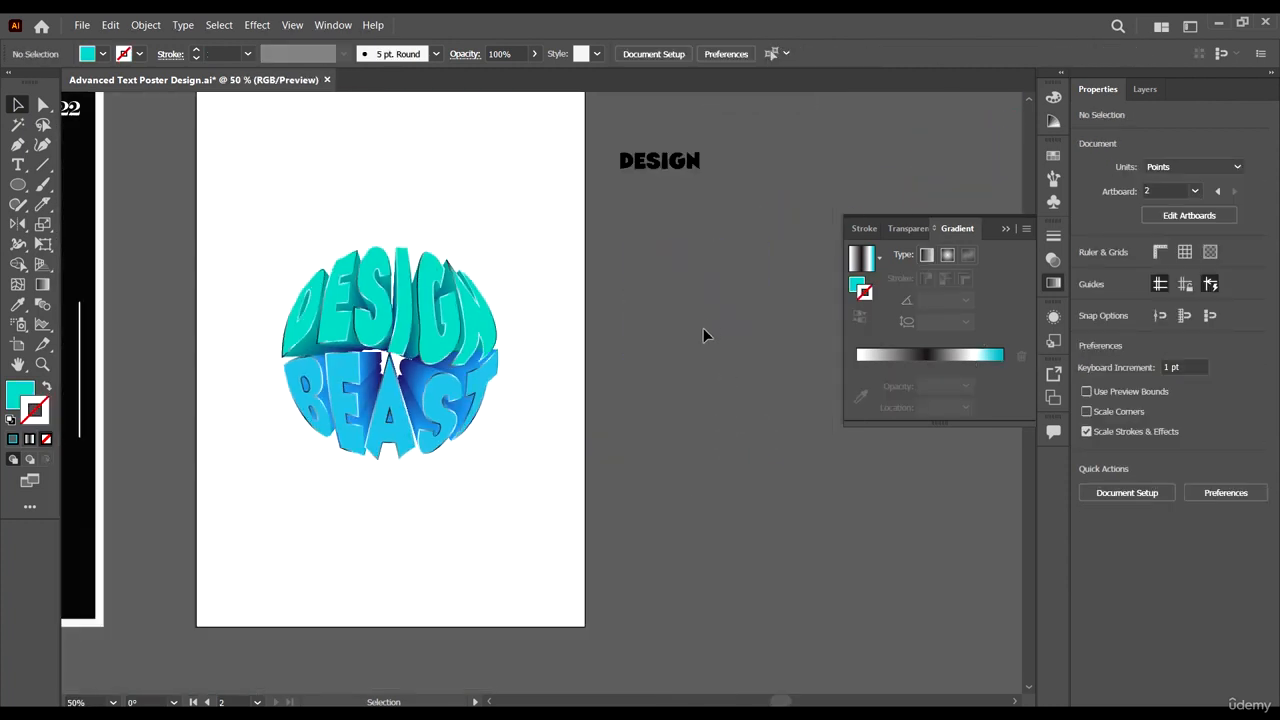
Copy the reference poster's black background and white frame rectangles onto the second artboard, behind the spherical text.
scroll(658, 190, "up", 1)
scroll(540, 197, "left", 3)
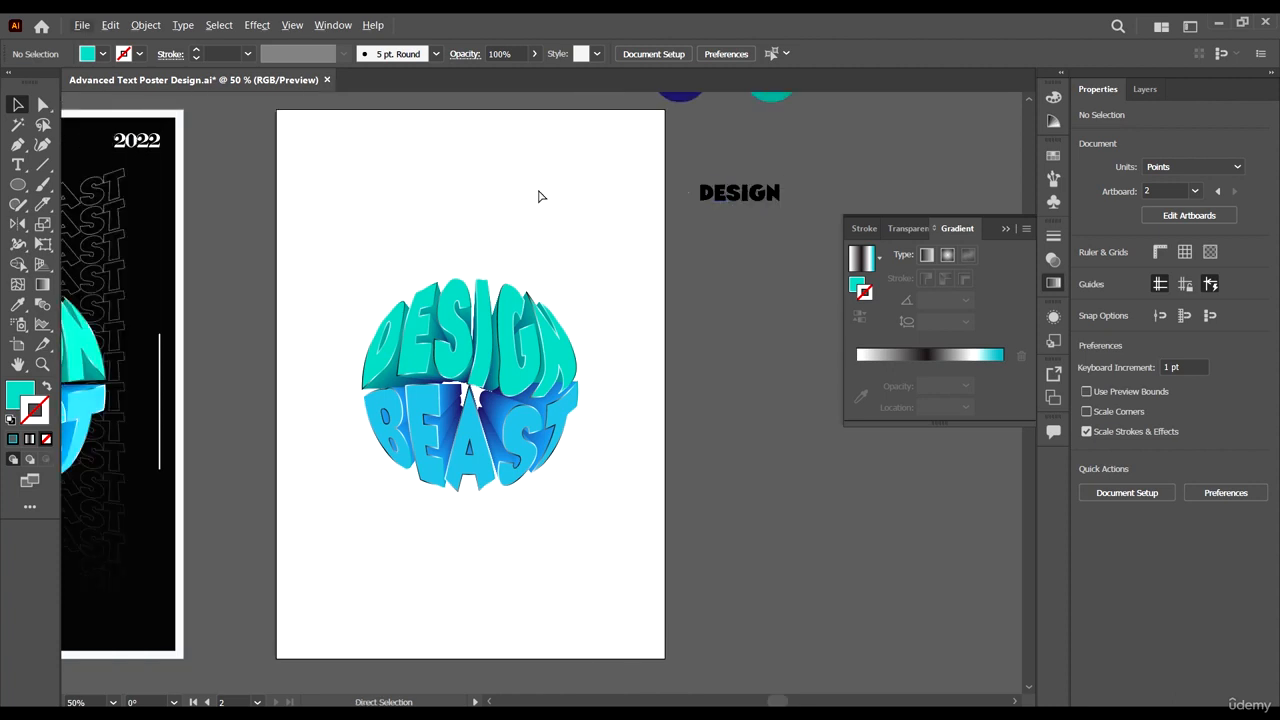
scroll(694, 237, "down", 1)
scroll(366, 262, "up", 1)
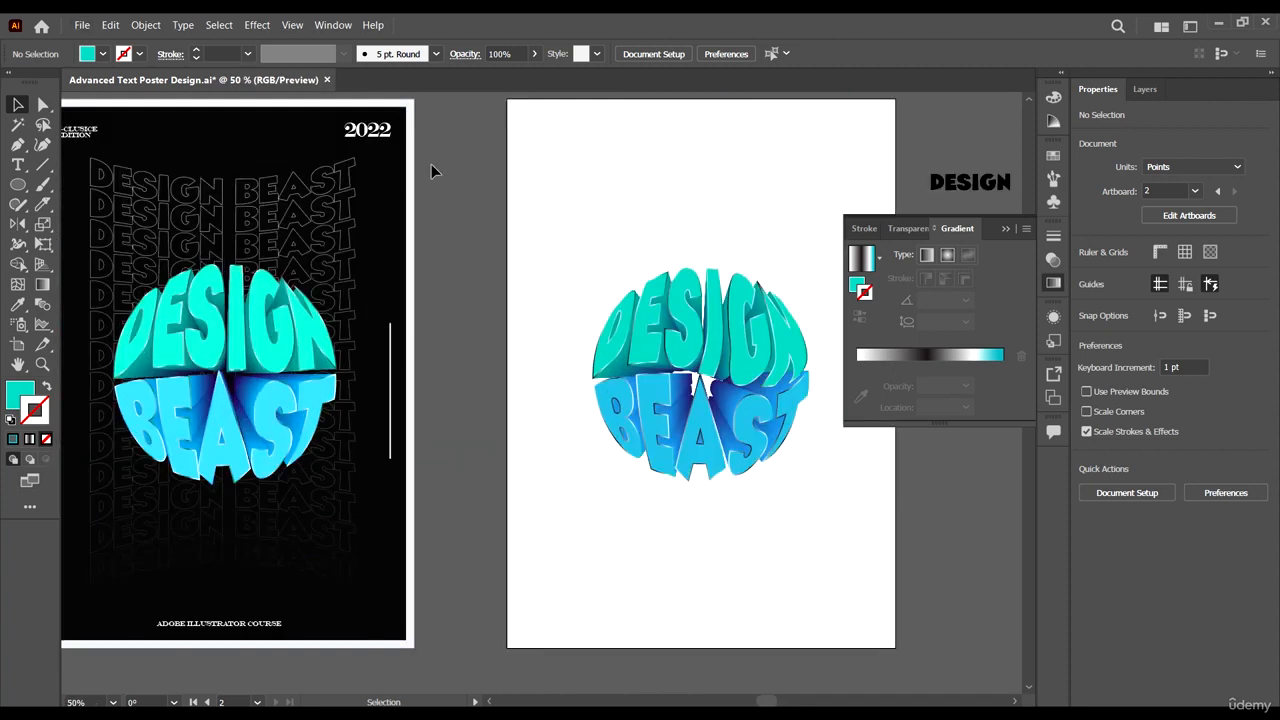
left_click(410, 118)
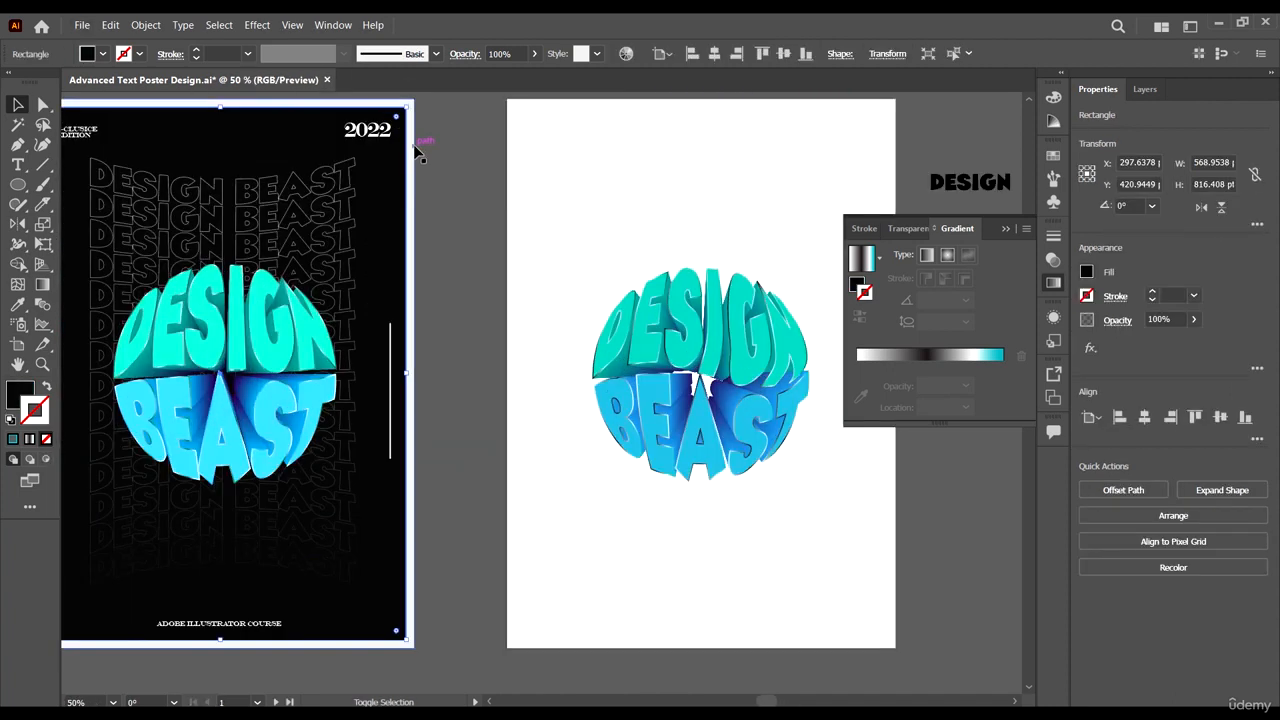
scroll(405, 200, "down", 1)
left_click_drag(585, 217, 727, 233)
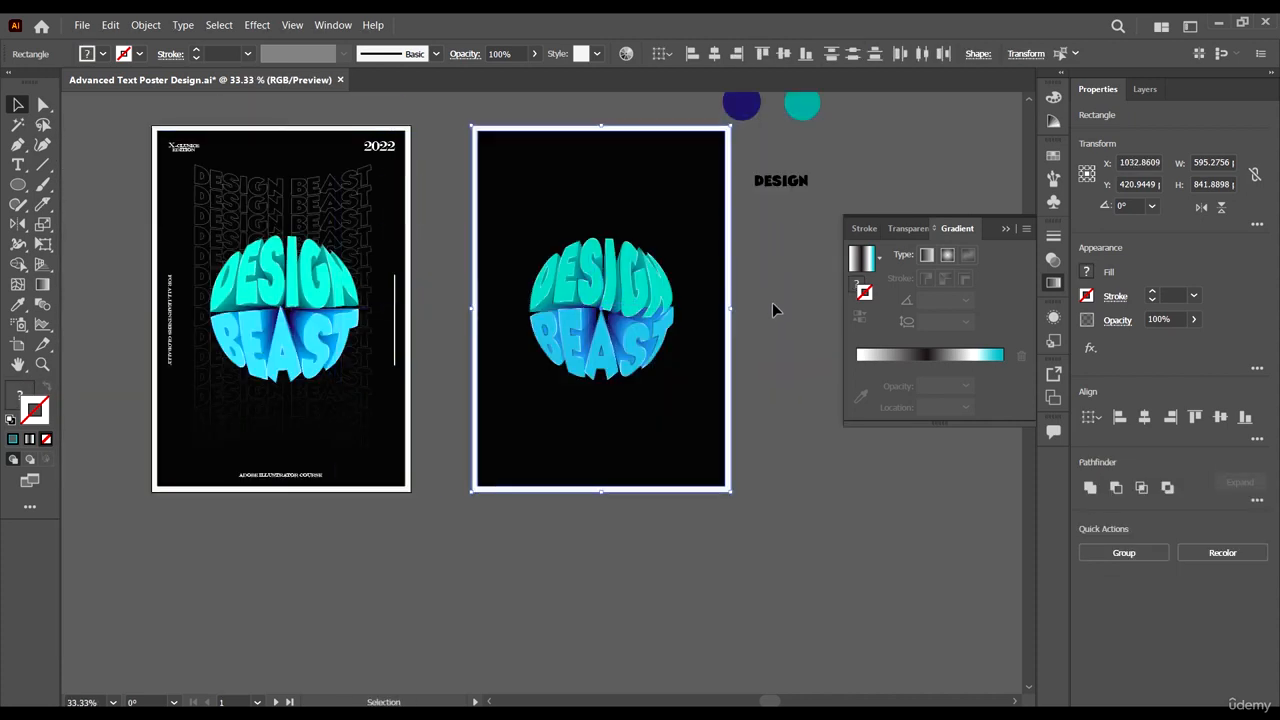
Centre the copied black background and white frame rectangles horizontally and vertically on the second artboard.
left_click(771, 303)
left_click_drag(766, 272, 698, 226)
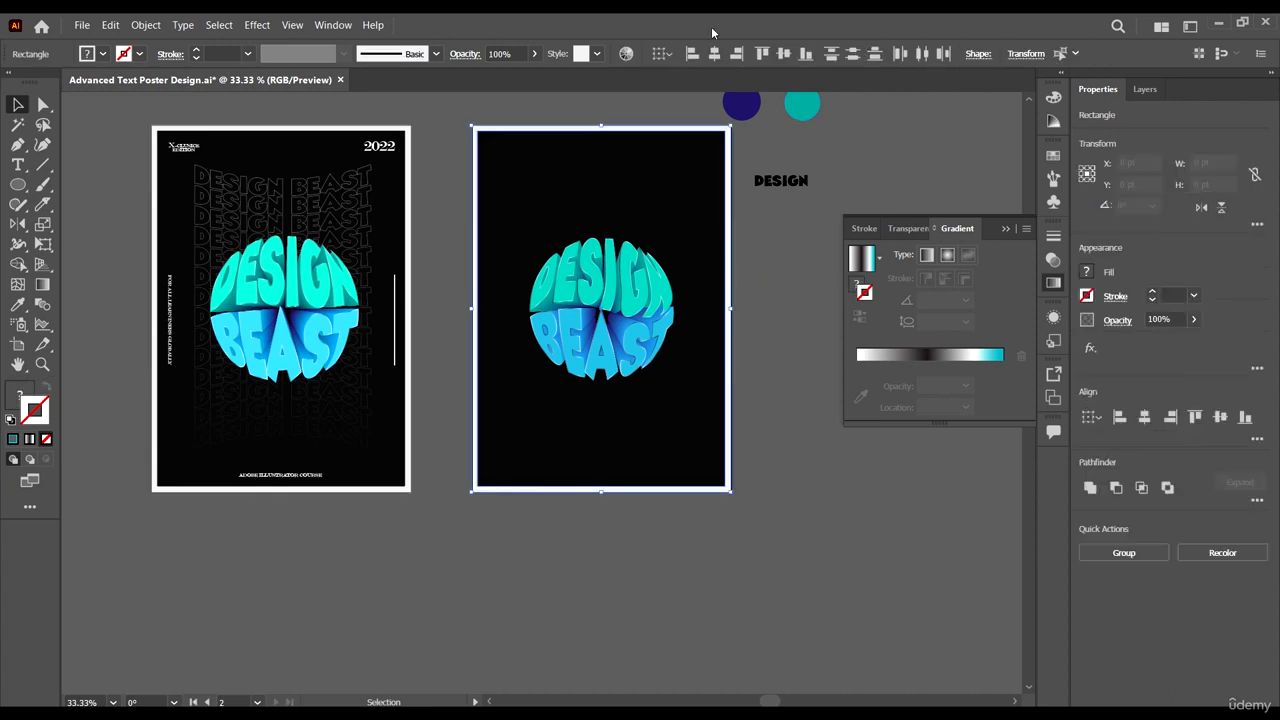
left_click(783, 54)
left_click(766, 269)
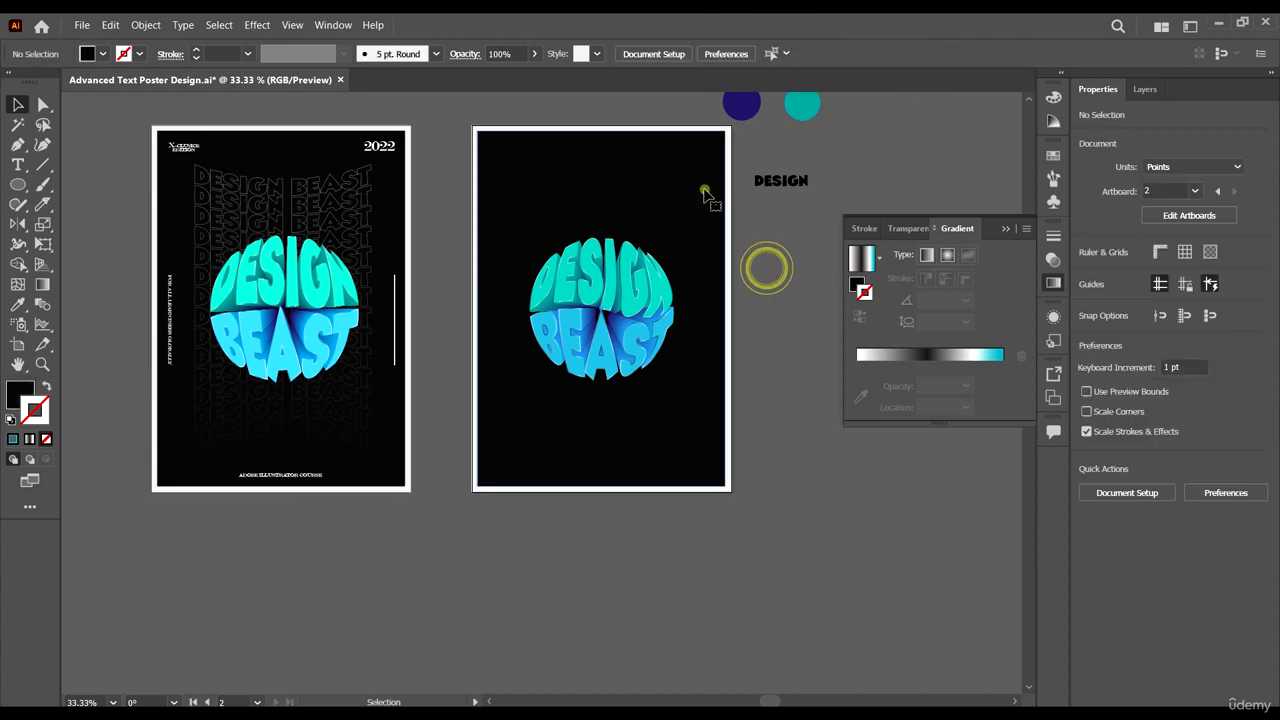
left_click(705, 193)
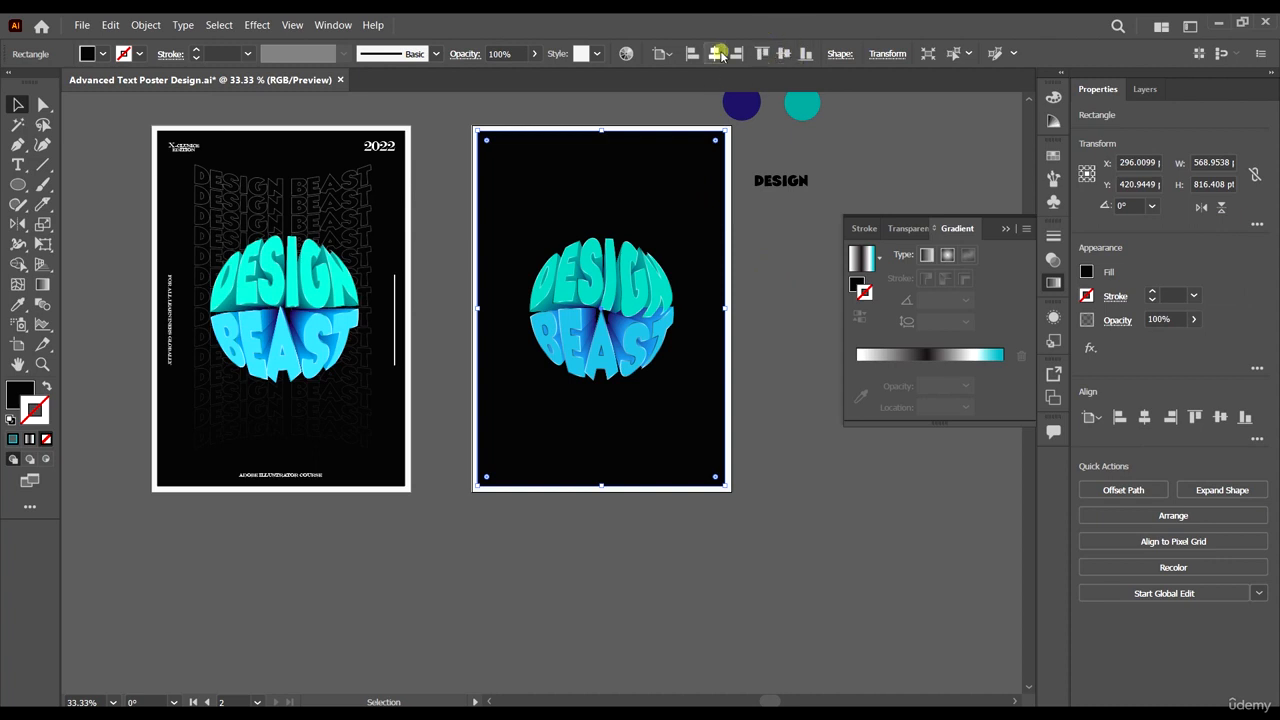
left_click(734, 214)
left_click(731, 193)
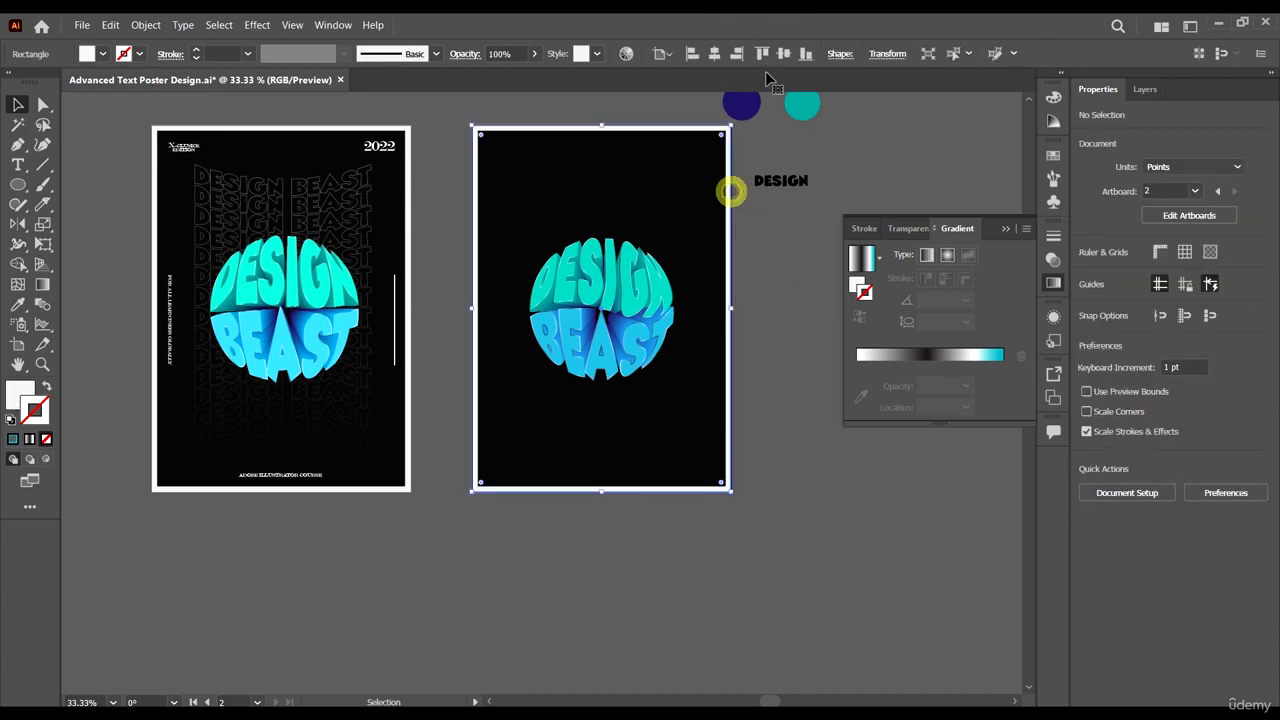
left_click(710, 54)
left_click(781, 53)
left_click(766, 357)
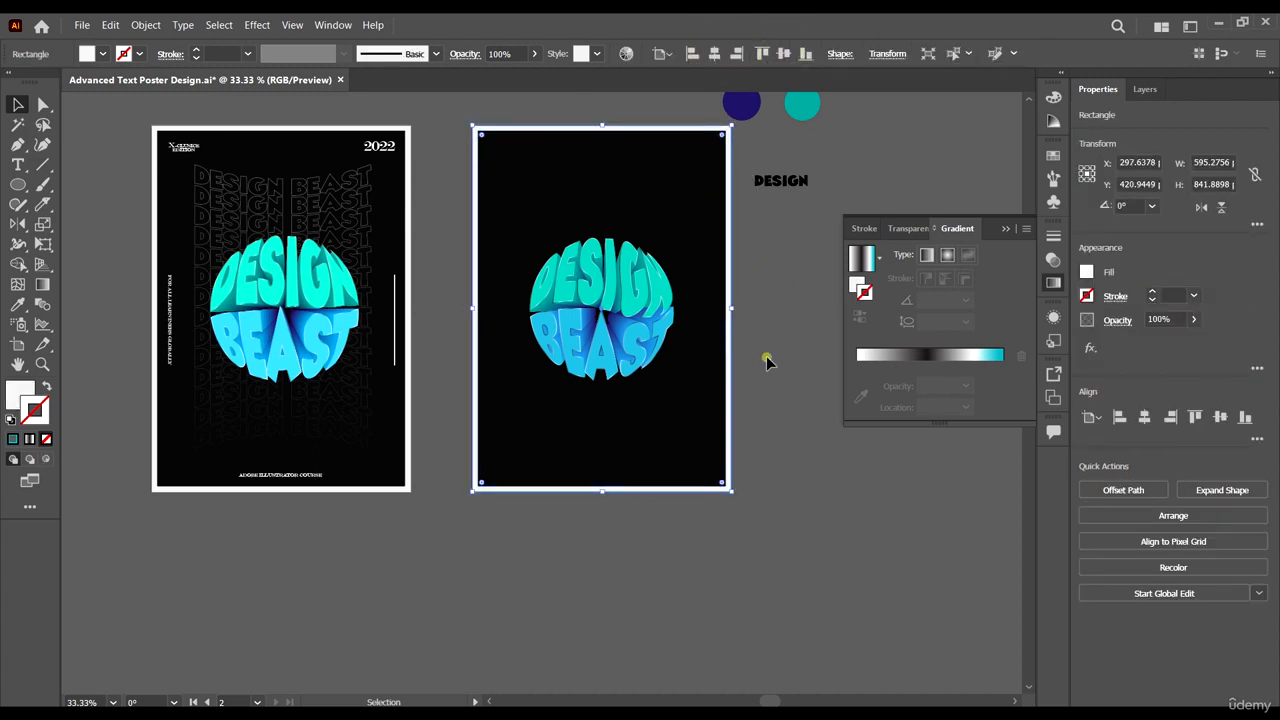
Select the spherical text artwork without the background rectangles and enlarge it from its centre to about 417 × 351 pt.
left_click_drag(620, 277, 525, 228)
left_click(674, 202, "shift")
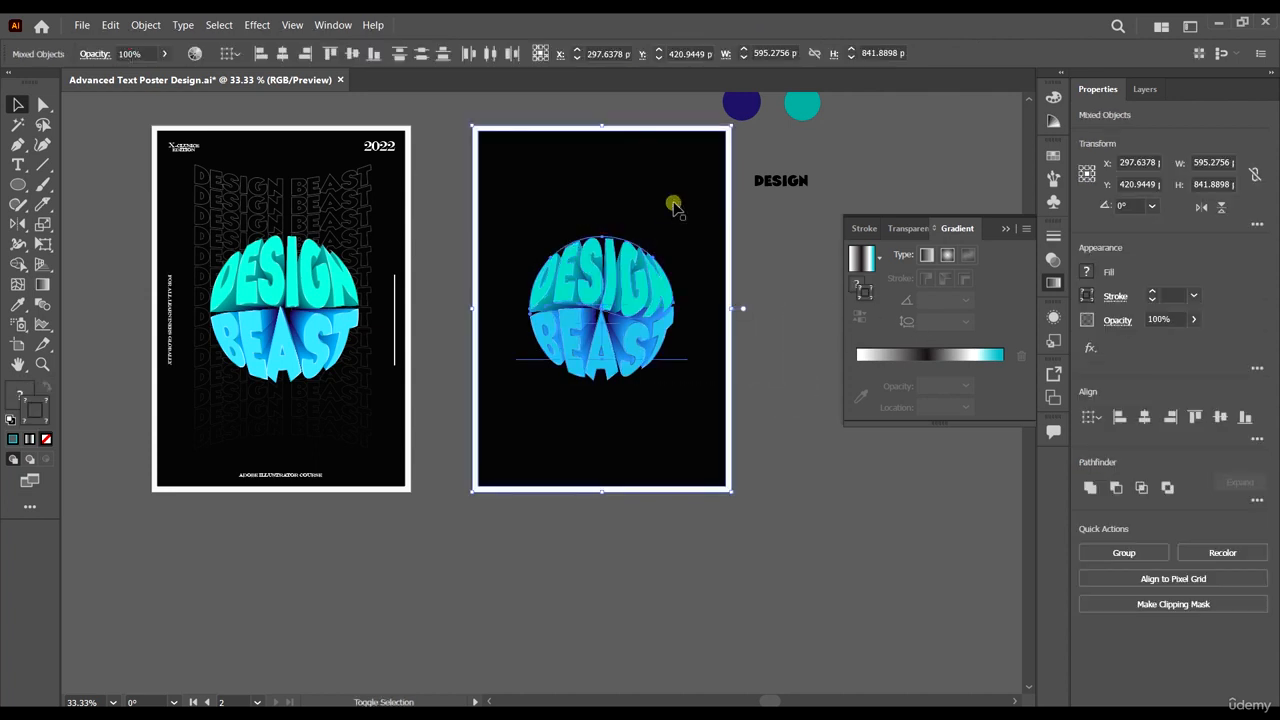
left_click(734, 214, "shift")
left_click_drag(687, 234, 690, 233)
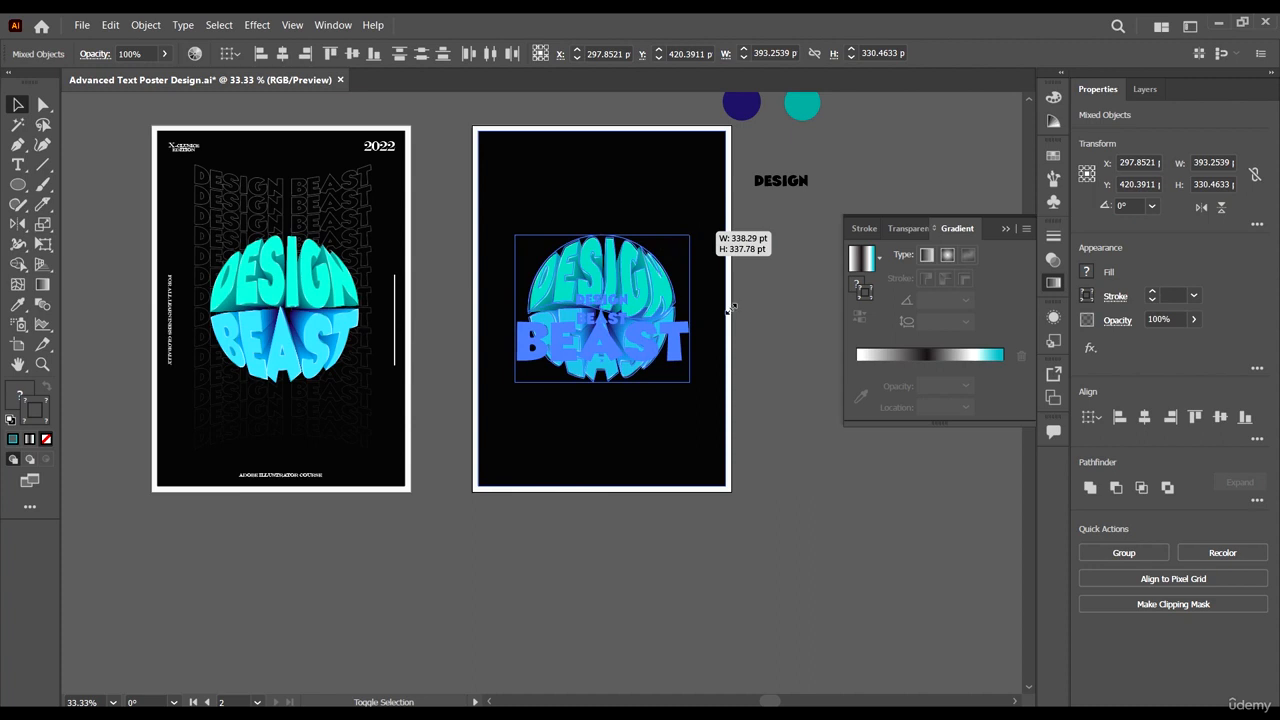
left_click_drag(730, 308, 731, 308)
left_click_drag(688, 234, 692, 231)
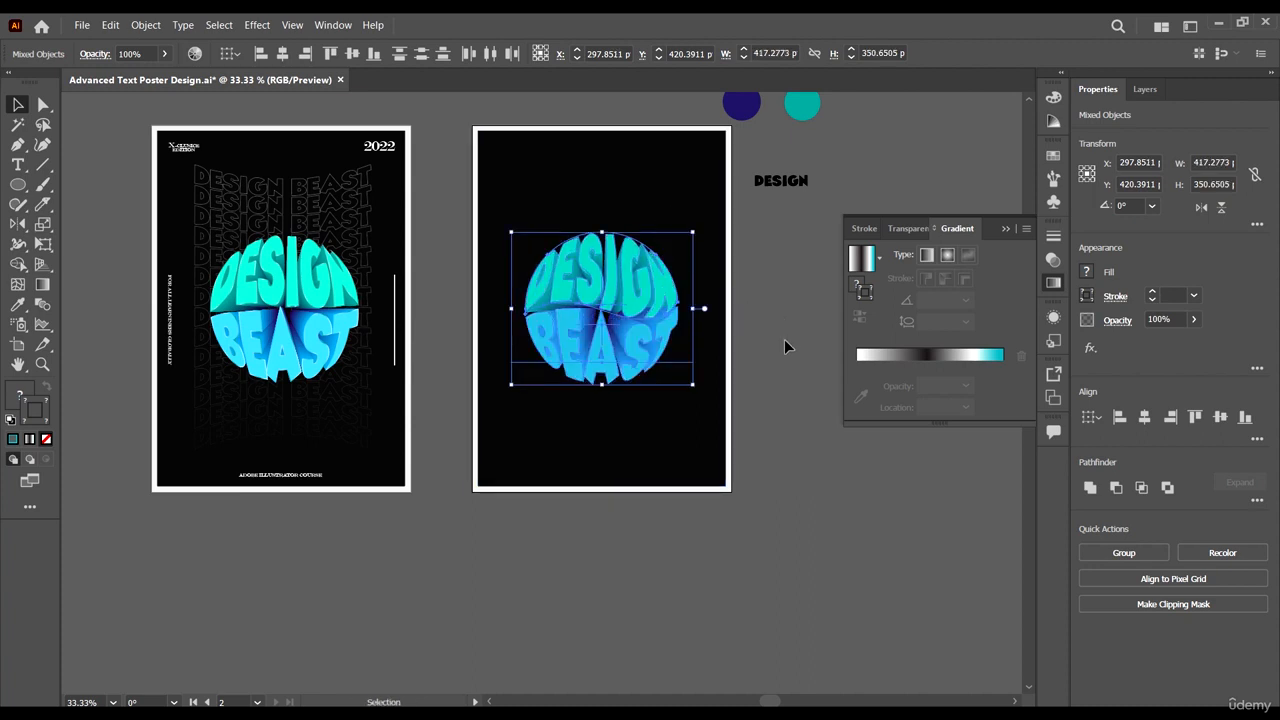
Group the spherical text artwork and centre the group on the second artboard.
key("ctrl+g")
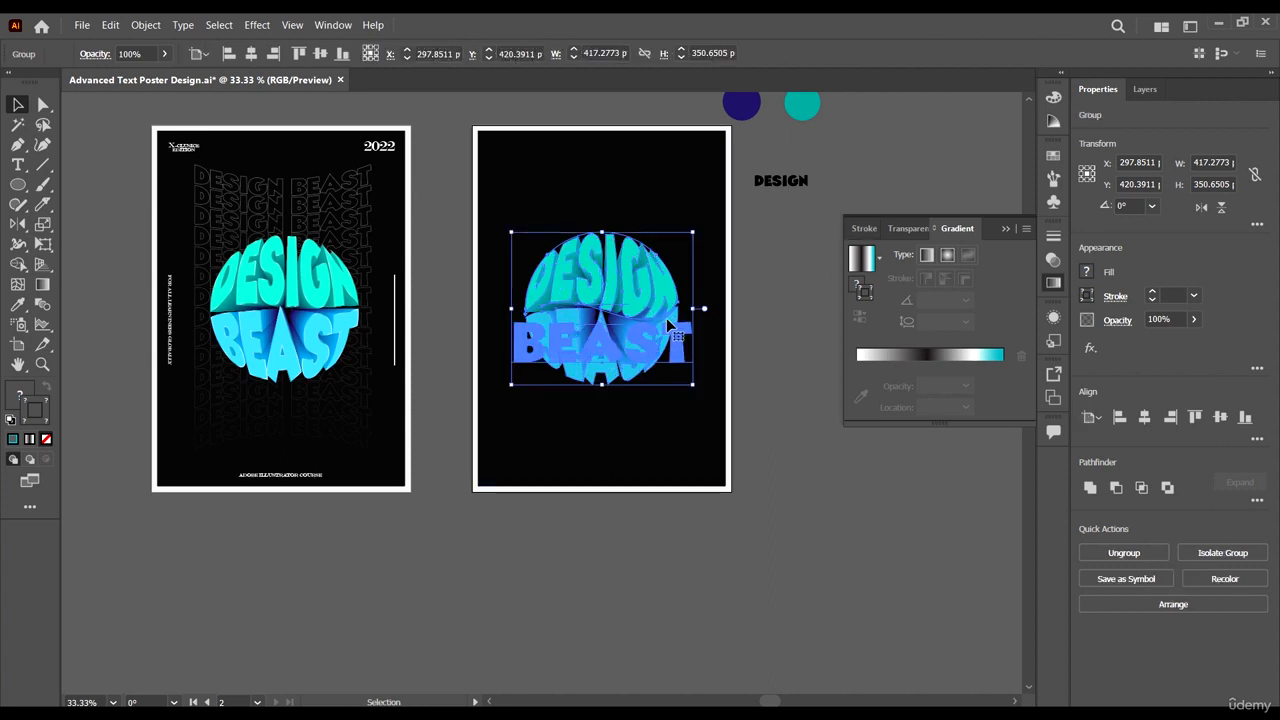
left_click(825, 376)
left_click(657, 289)
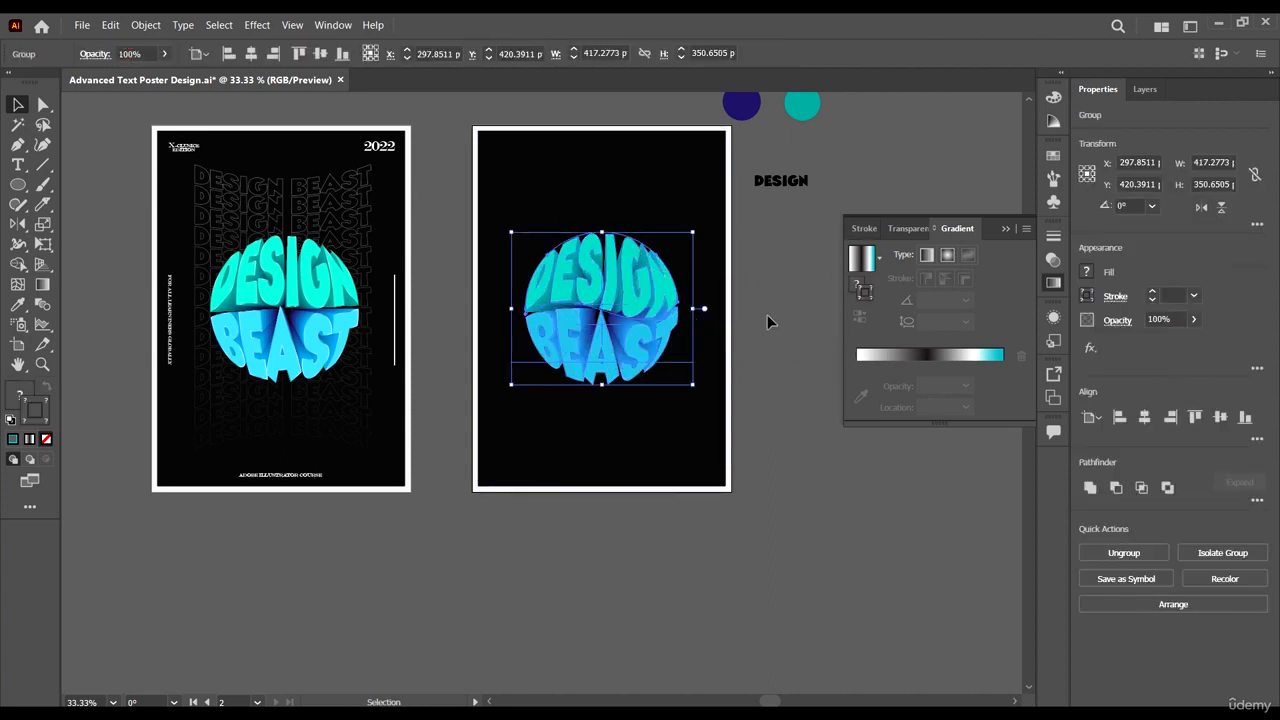
left_click(251, 53)
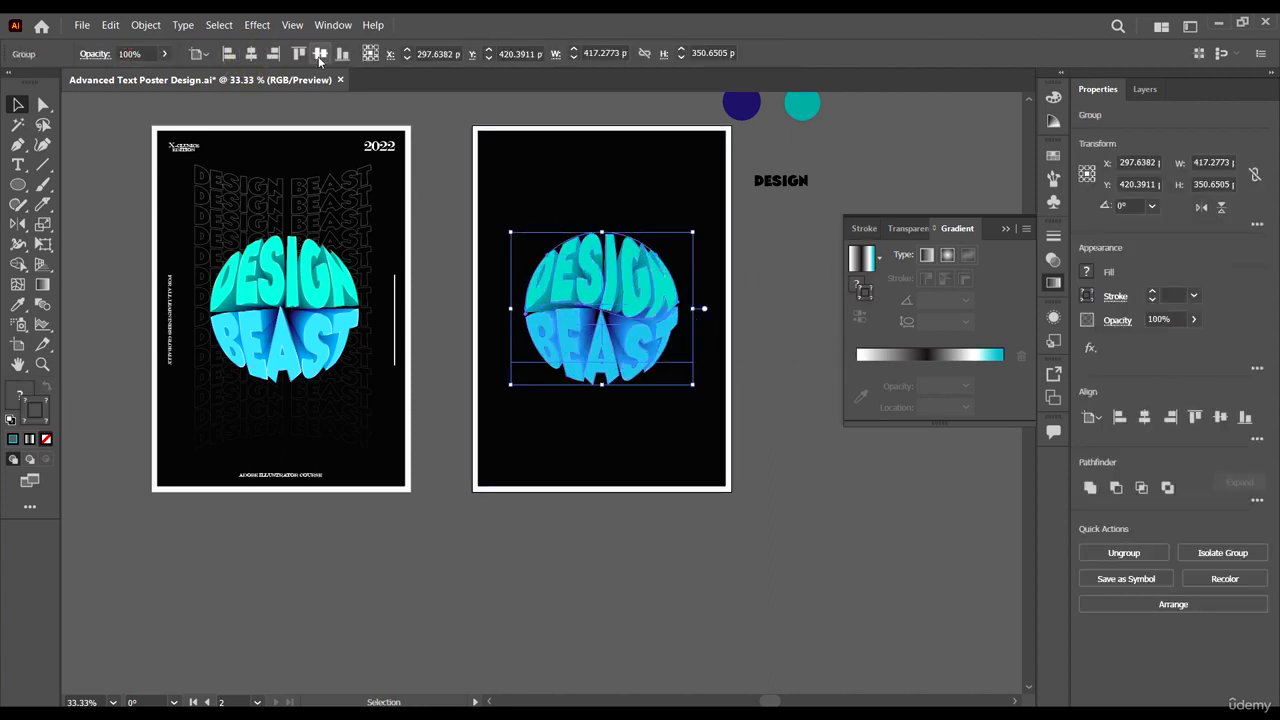
left_click(770, 451)
scroll(857, 474, "left", 2)
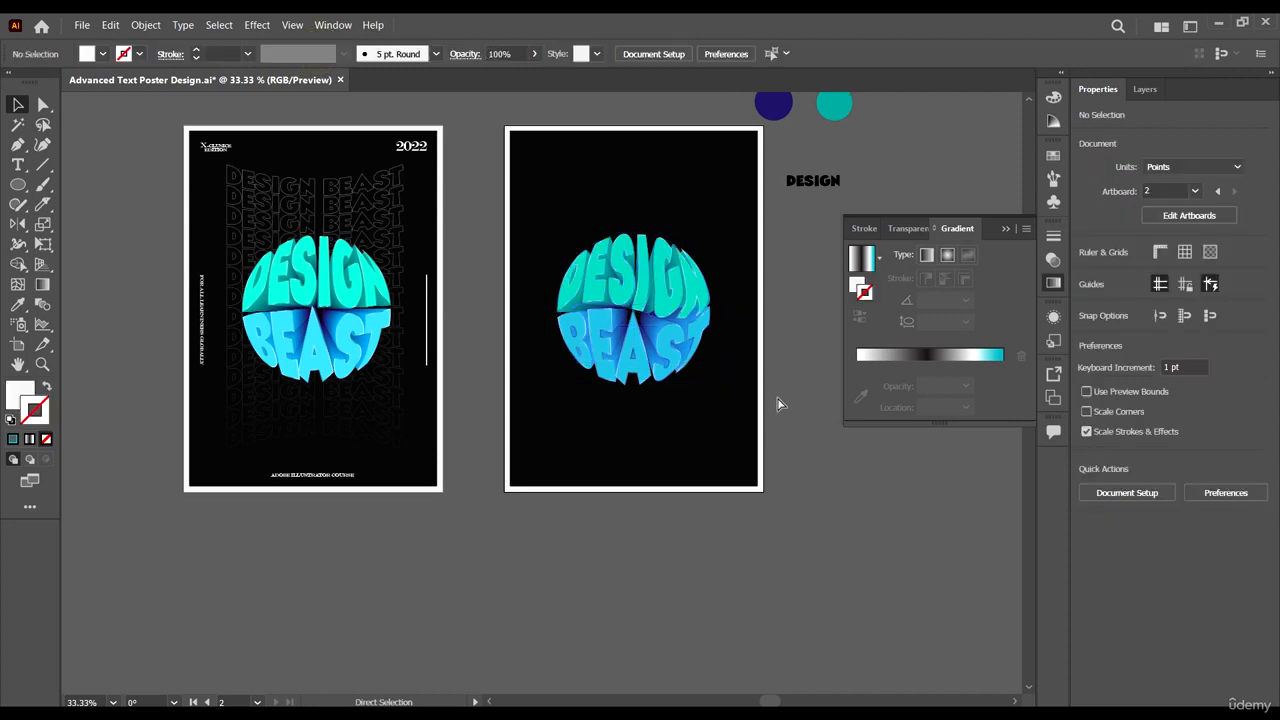
scroll(790, 391, "right", 3)
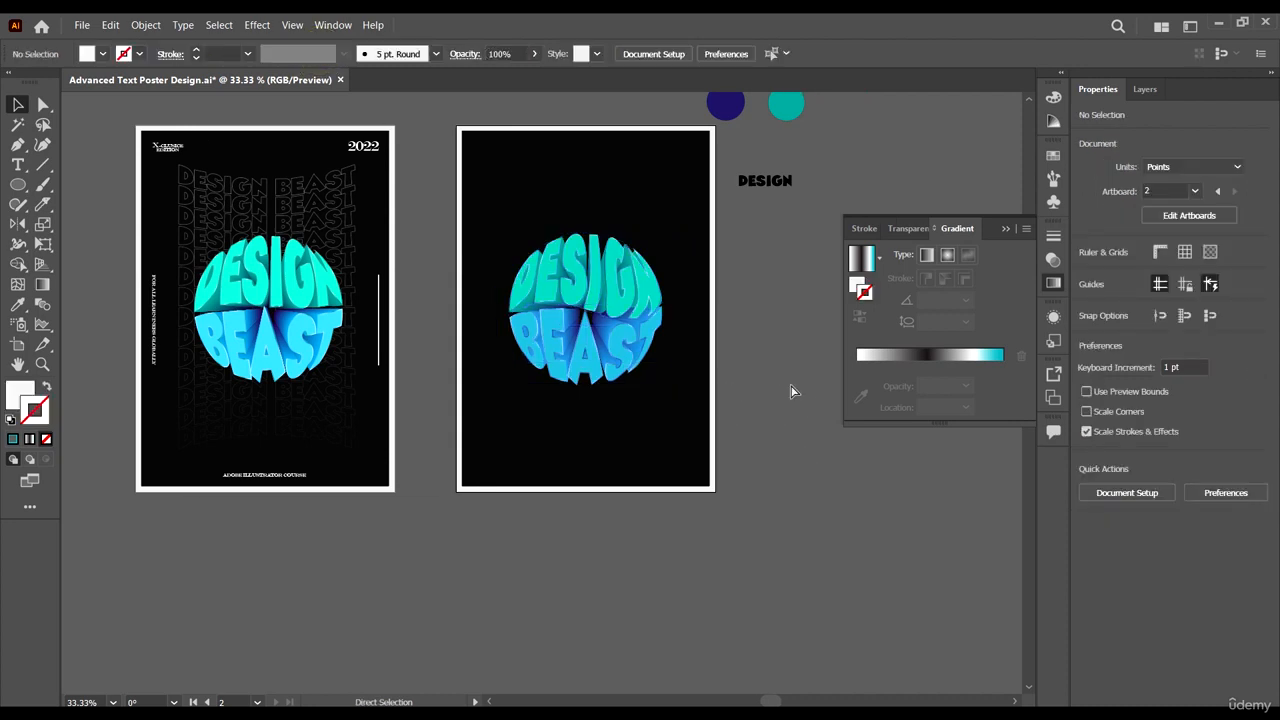
Extend the spare DESIGN text beside the artboard to "DESIGN BEAST" and enlarge it to about 54 pt.
double_click(786, 182)
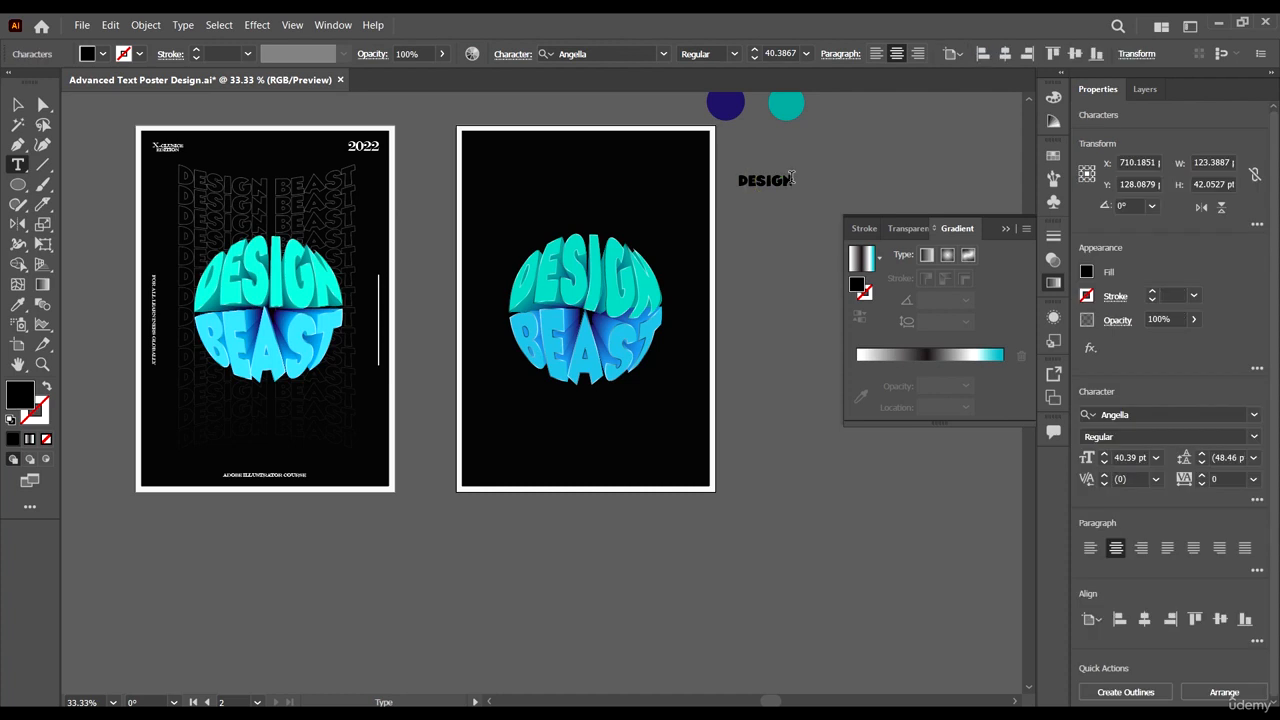
left_click(780, 177)
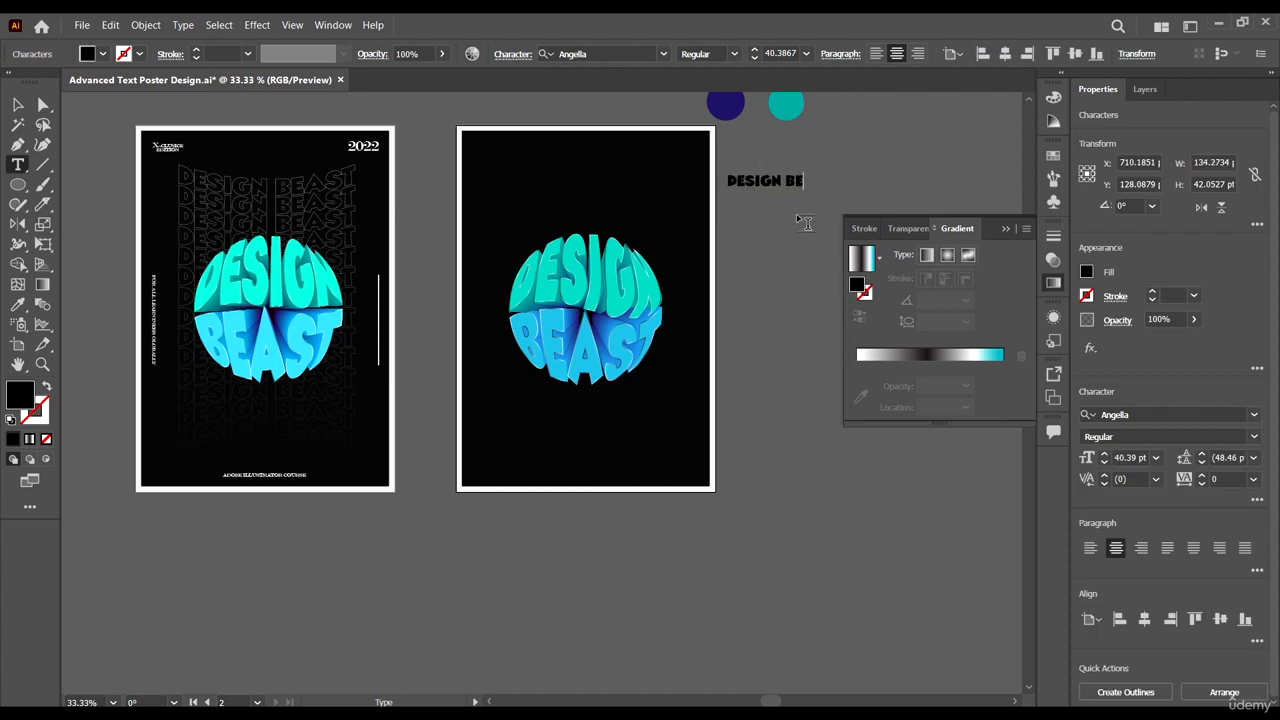
type("BEAST")
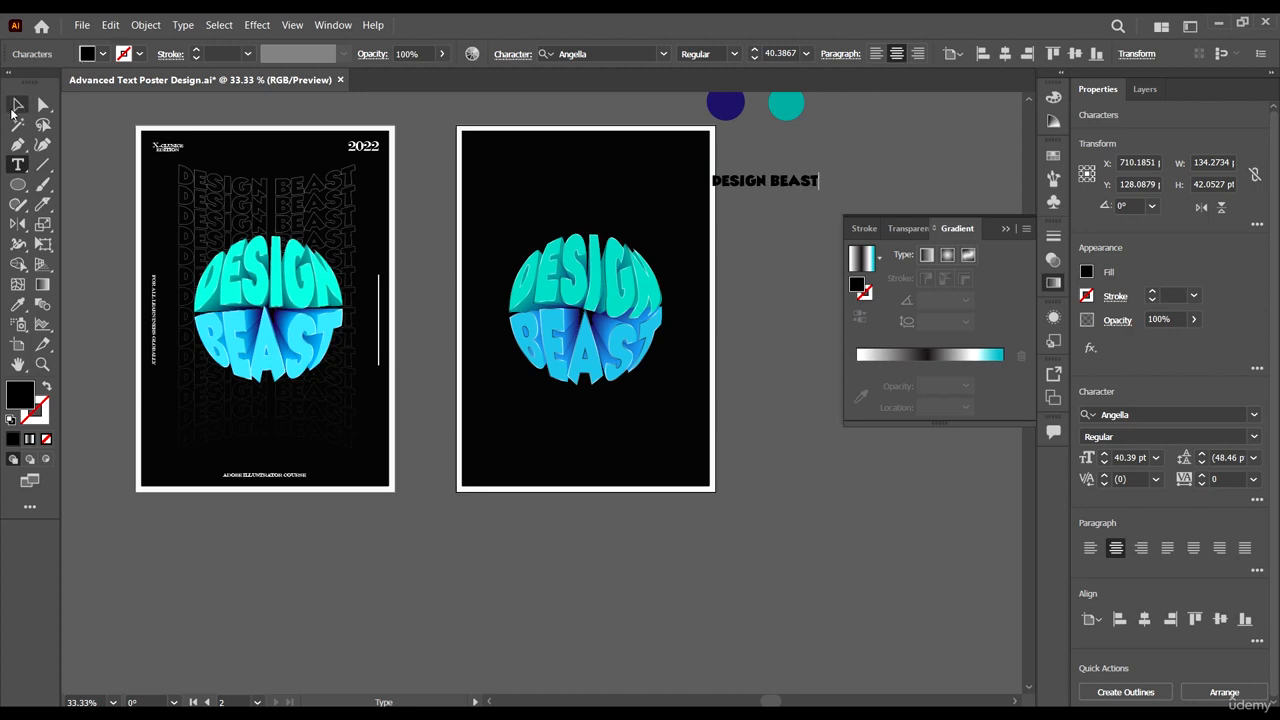
left_click(17, 105)
mouse_move(818, 190)
left_mouse_down()
mouse_move(850, 186)
mouse_move(790, 188)
mouse_move(820, 197)
left_mouse_up()
Turn the DESIGN BEAST text into a white 1 pt outline with no fill.
left_click(88, 53)
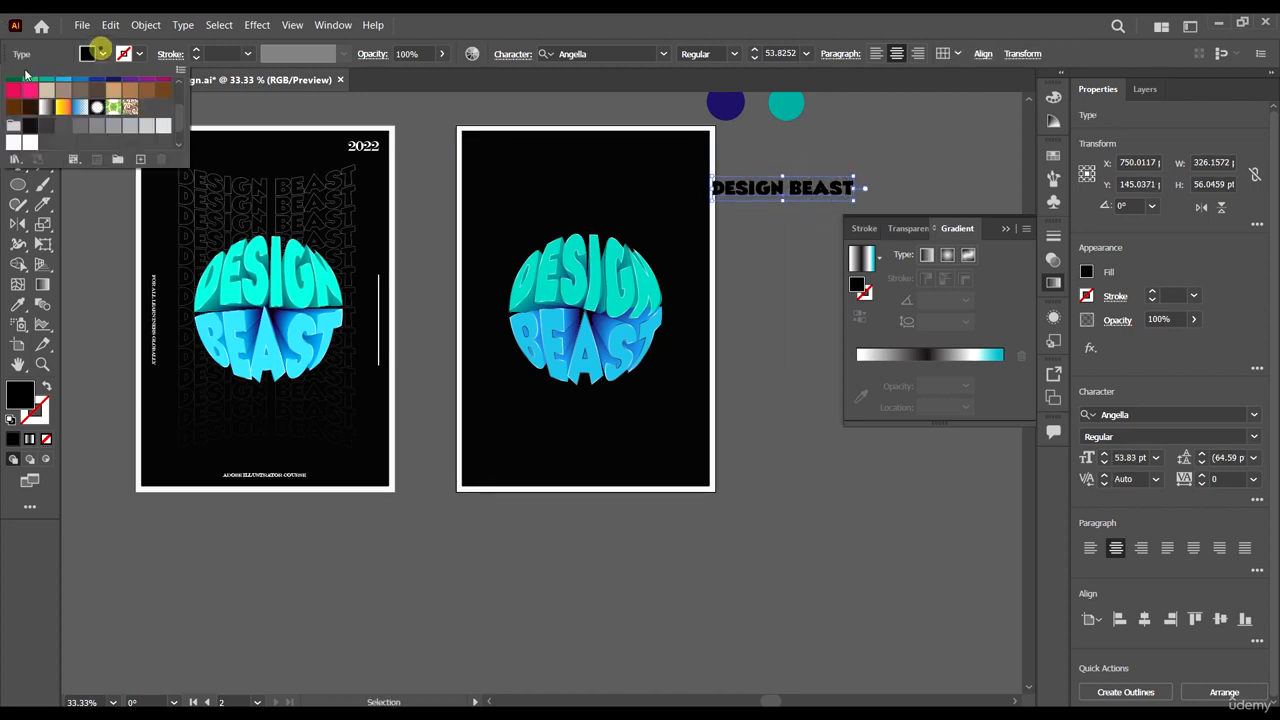
left_click(48, 86)
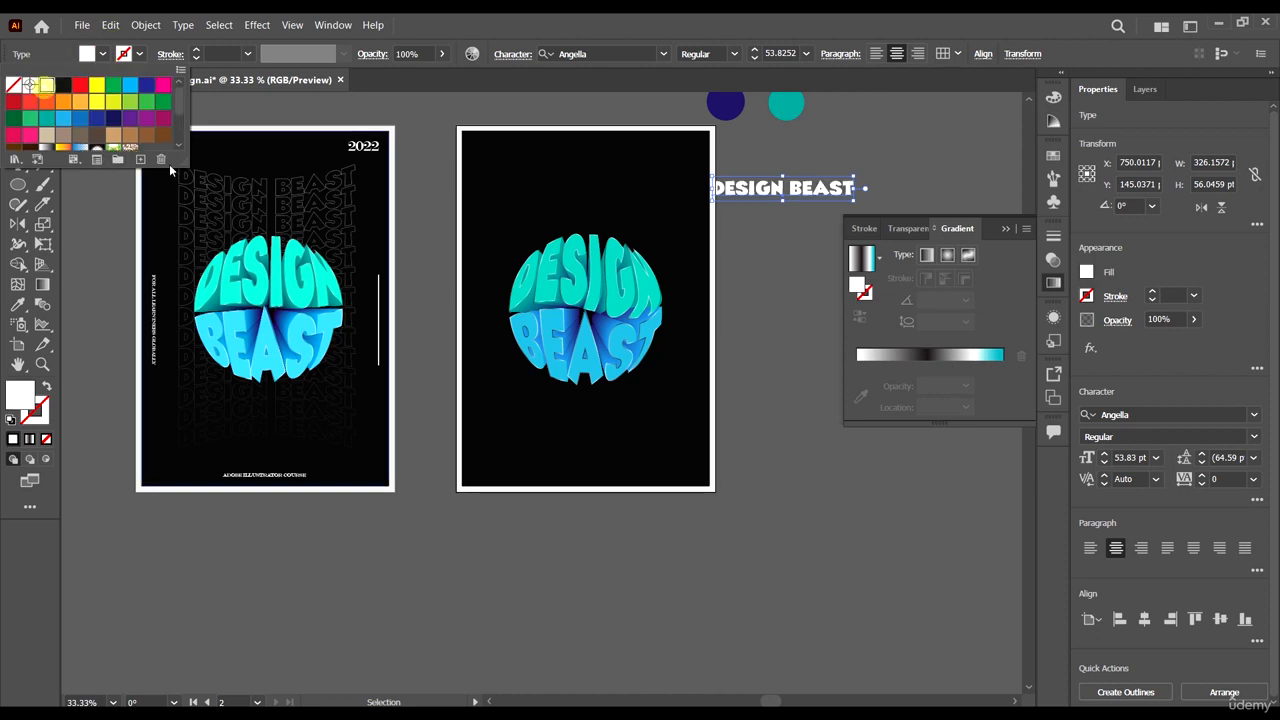
left_click(779, 349)
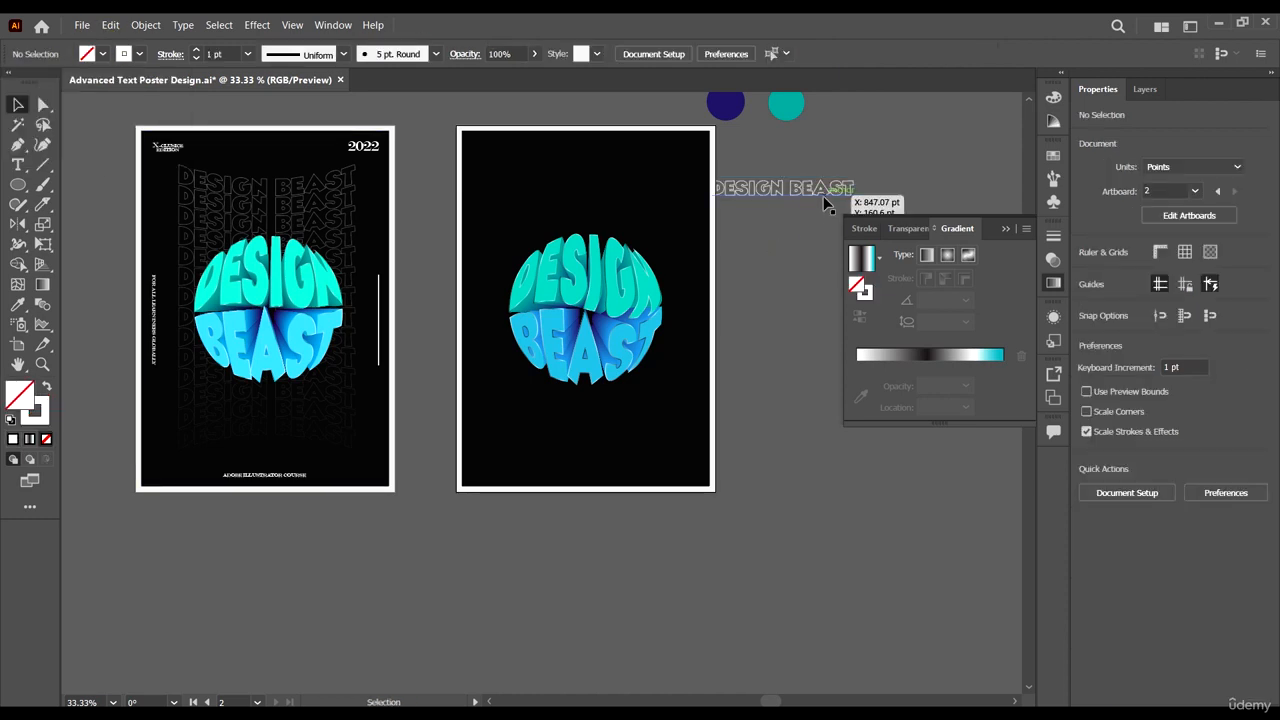
Place the outlined DESIGN BEAST text above the sphere on the black poster and centre it horizontally on the artboard.
left_click_drag(825, 198, 620, 186)
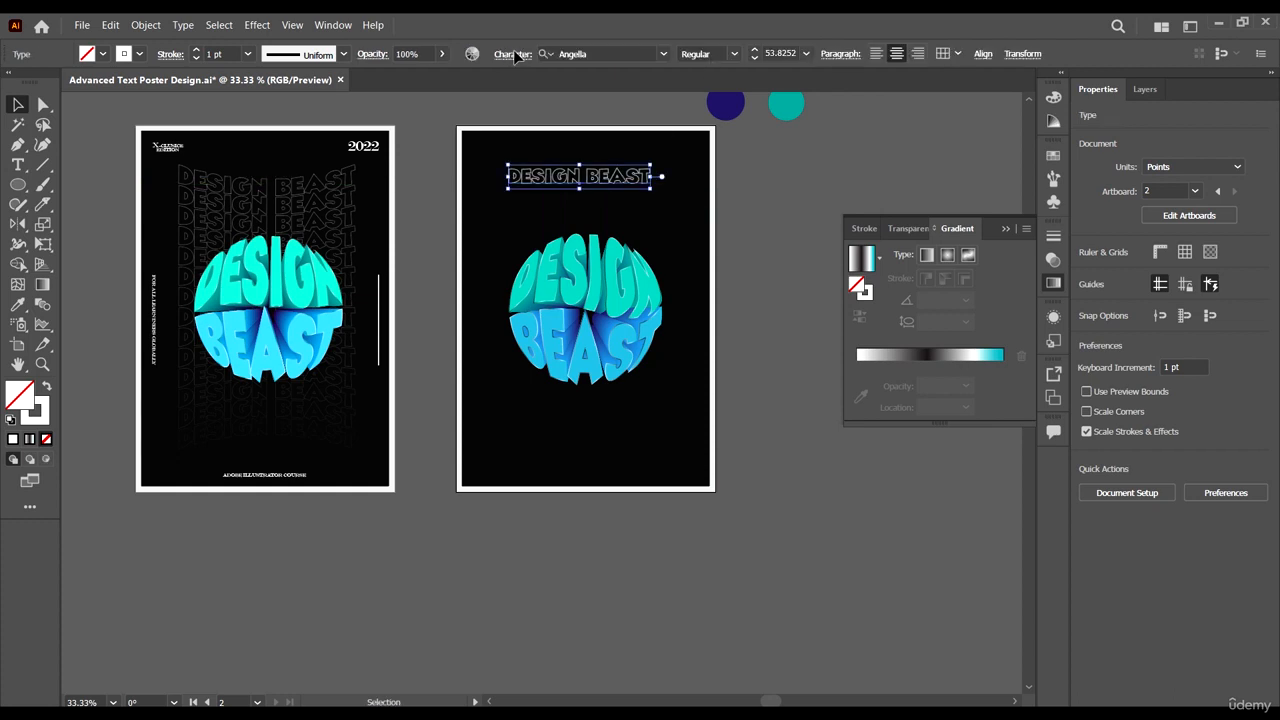
left_click(983, 54)
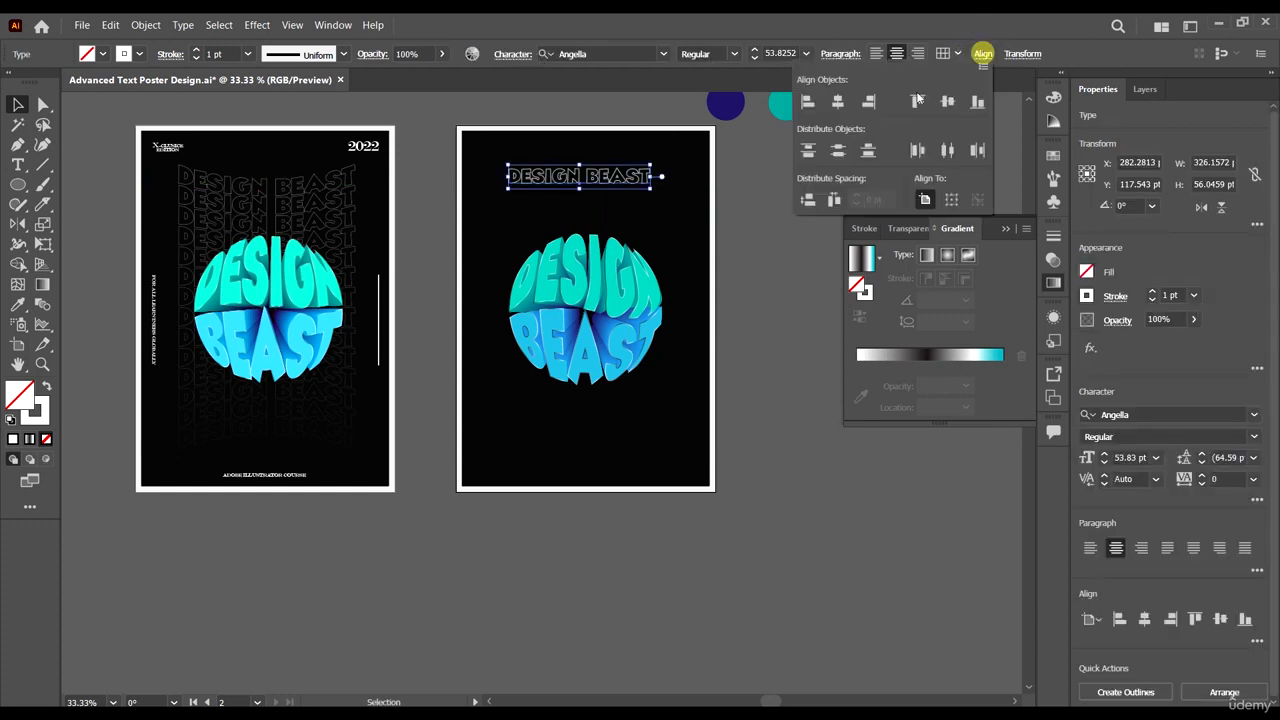
left_click(838, 101)
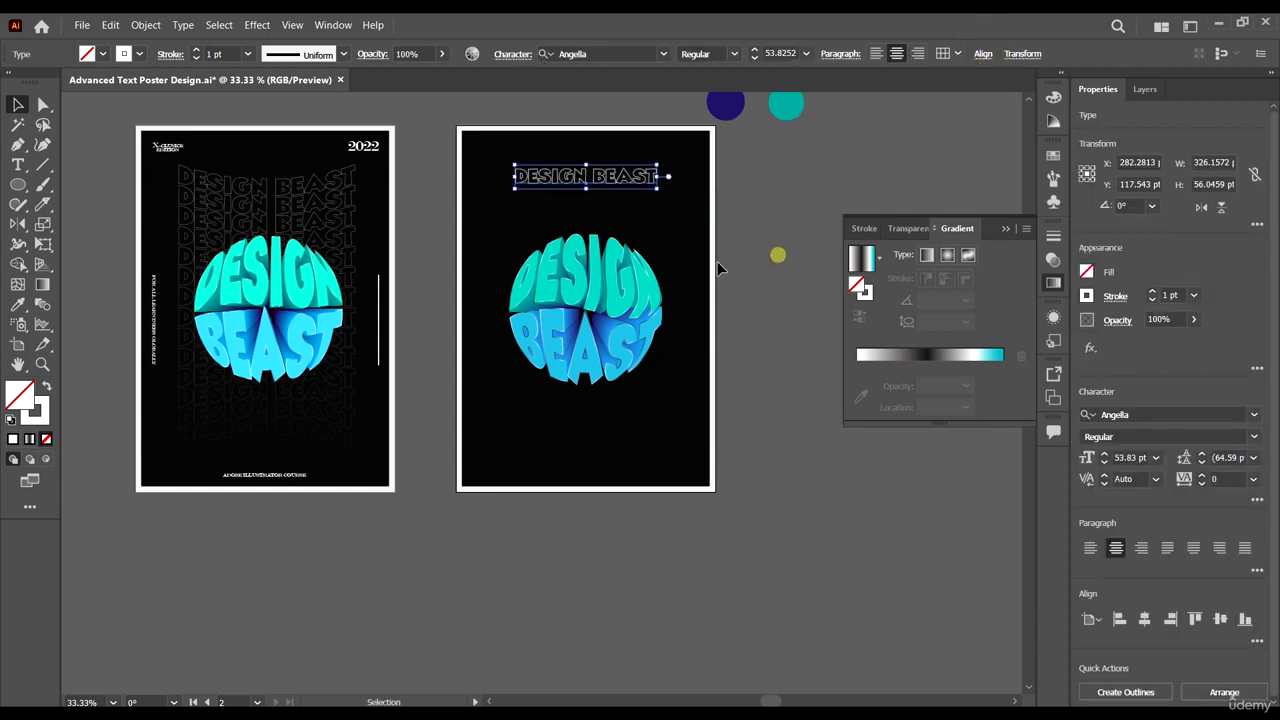
Match the new poster's outlined DESIGN BEAST text to the reference poster's text by setting its font size to 70.6 pt.
left_click_drag(643, 177, 286, 192)
left_click(284, 189)
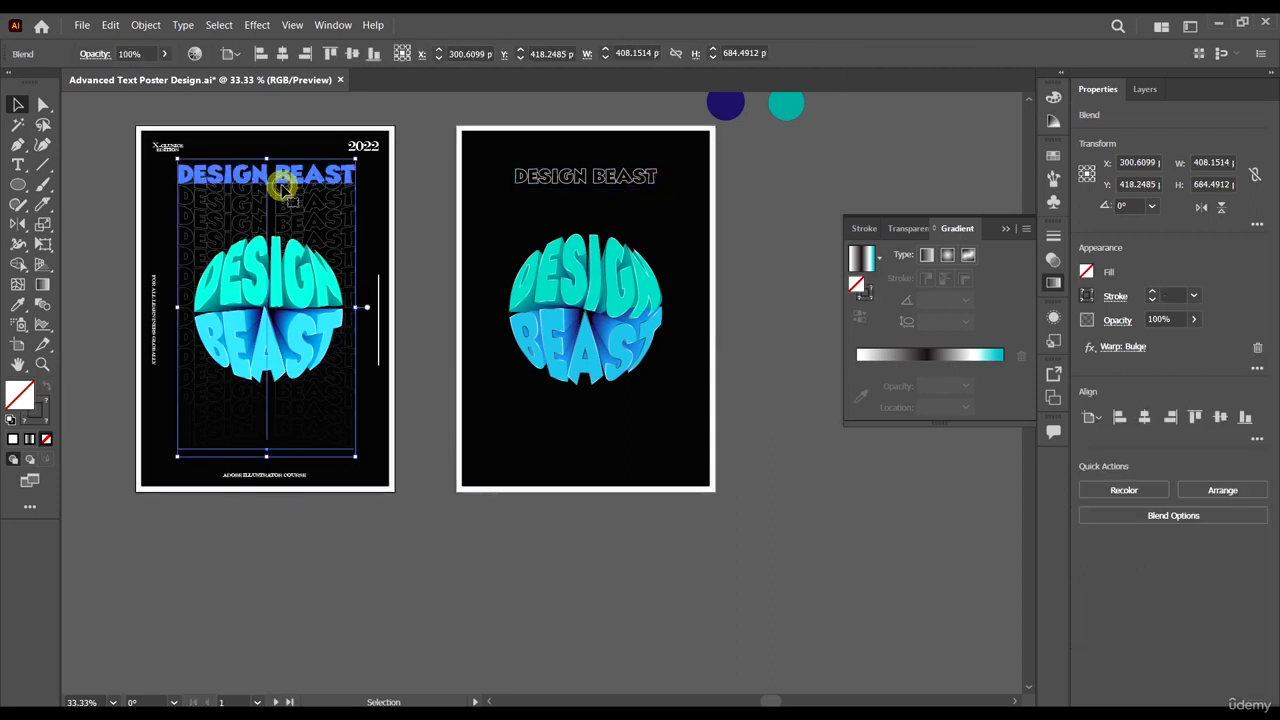
double_click(288, 185)
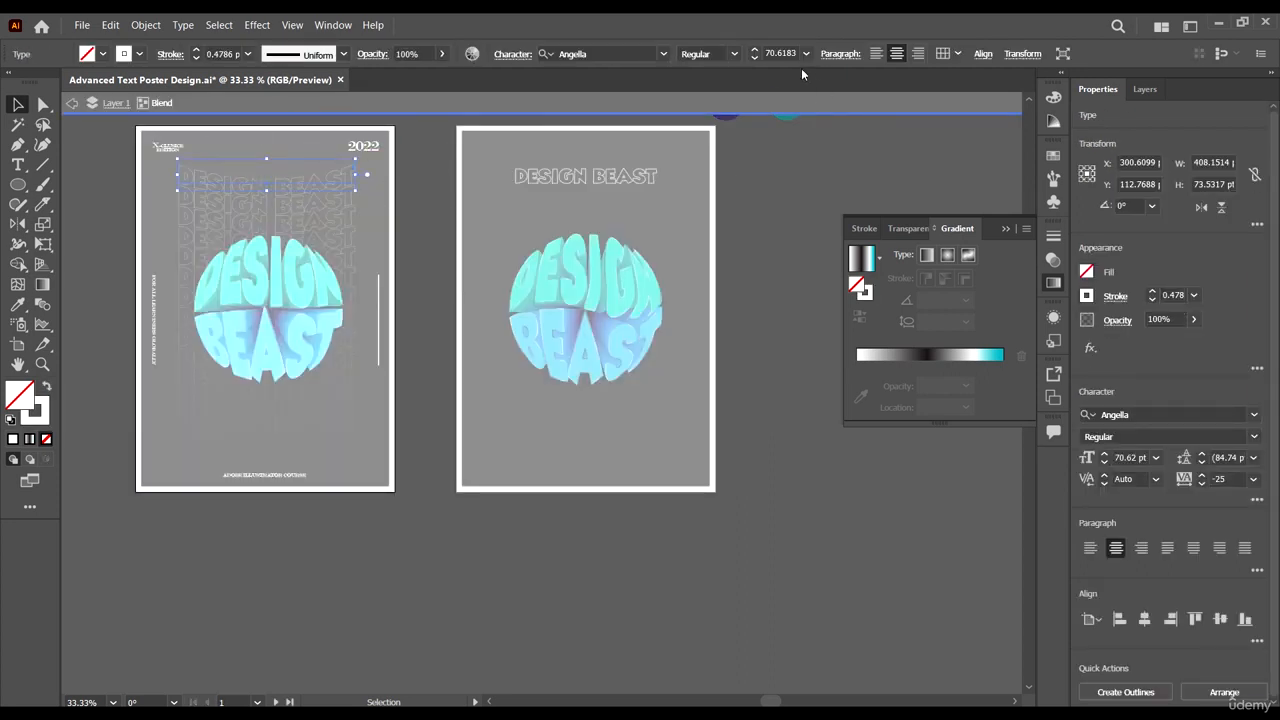
double_click(731, 183)
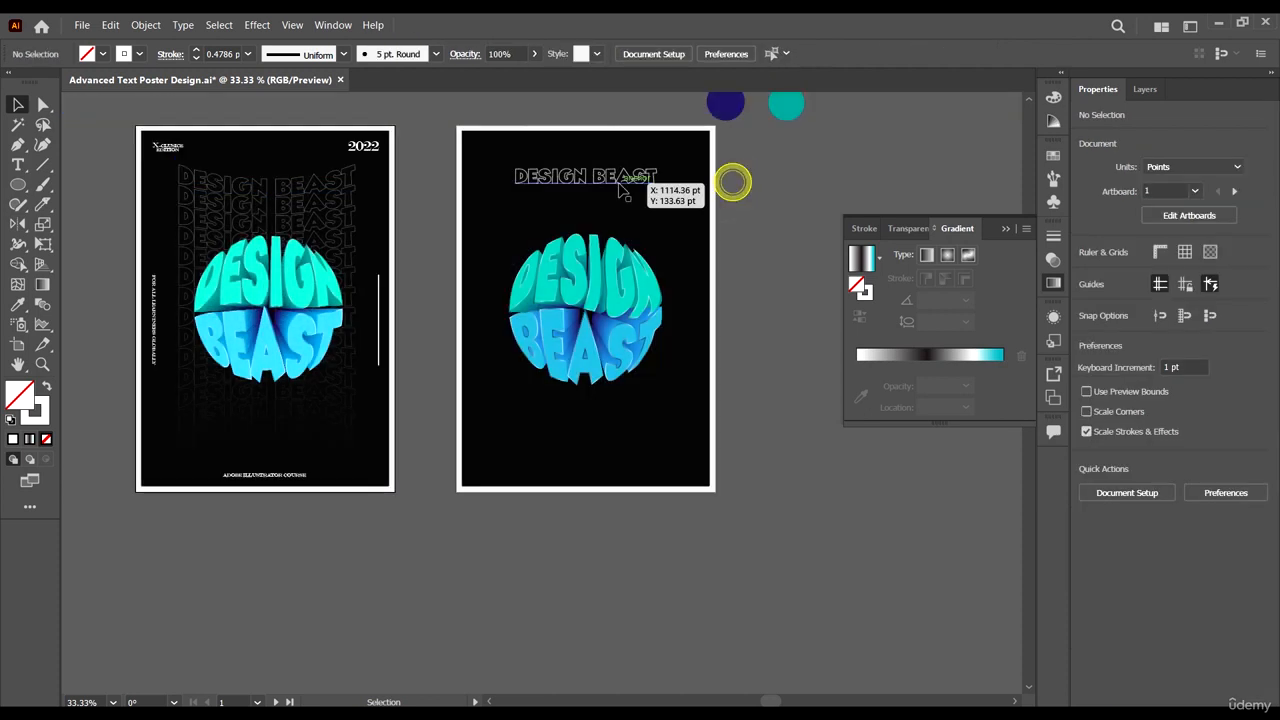
left_click(641, 182)
left_click(790, 53)
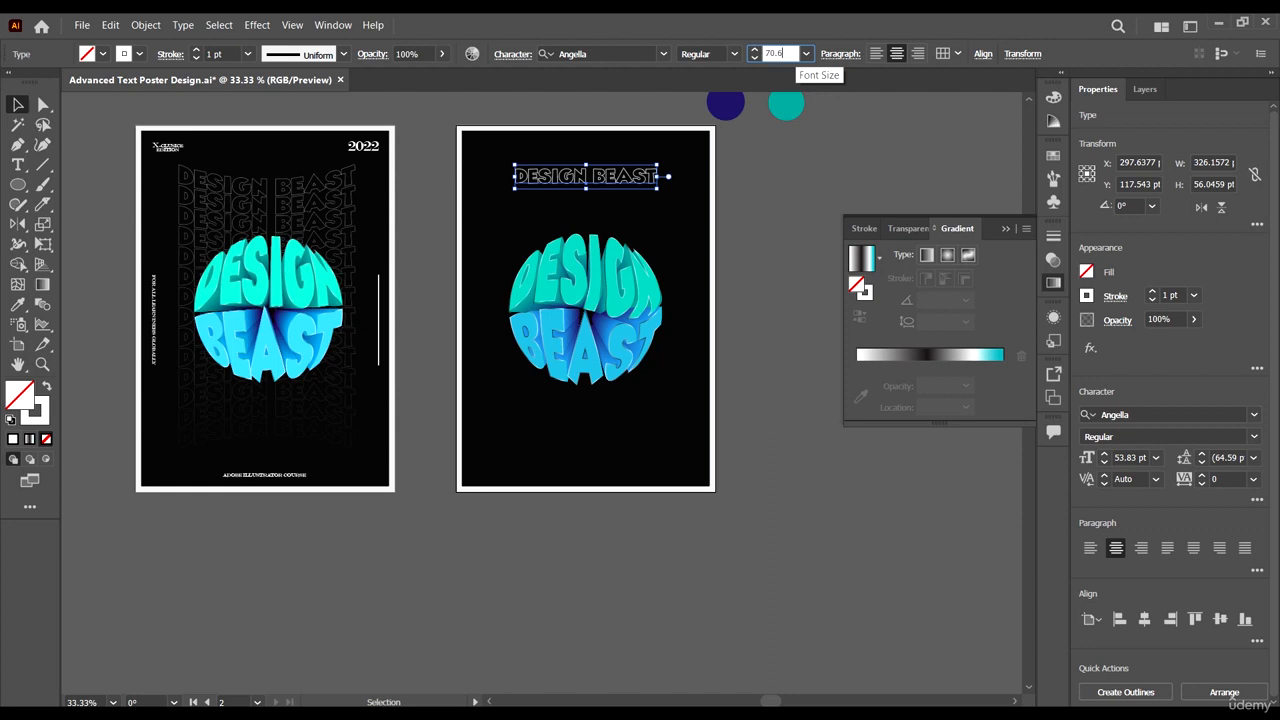
type("70.6")
key("Return")
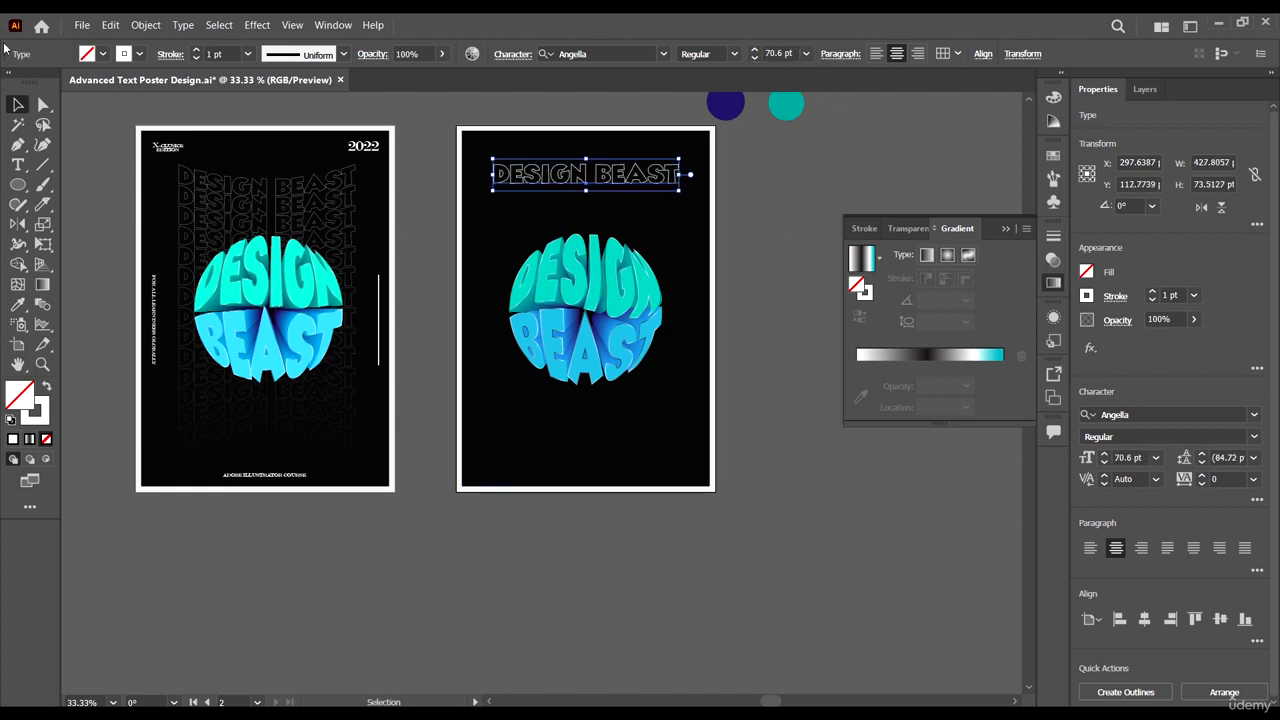
Copy the outlined DESIGN BEAST text straight down below the sphere and set the copy's opacity to 9%.
left_click(16, 104)
left_click_drag(671, 177, 657, 446)
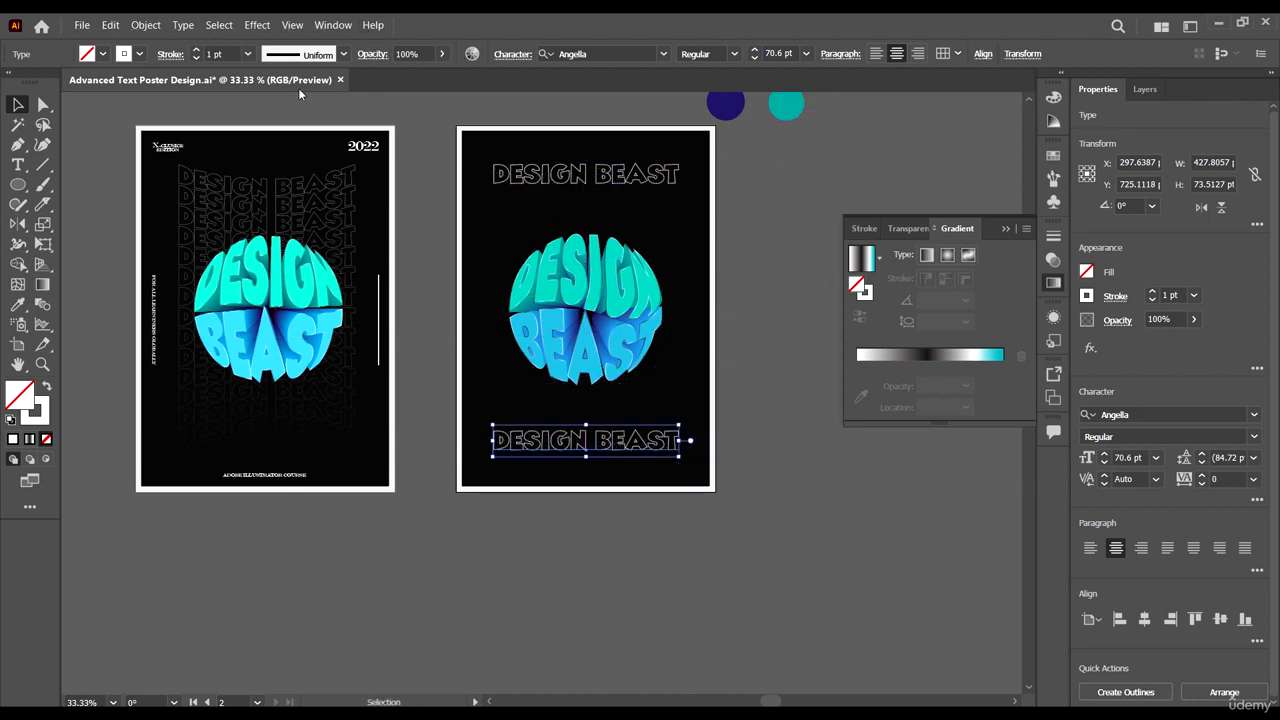
left_click(427, 50)
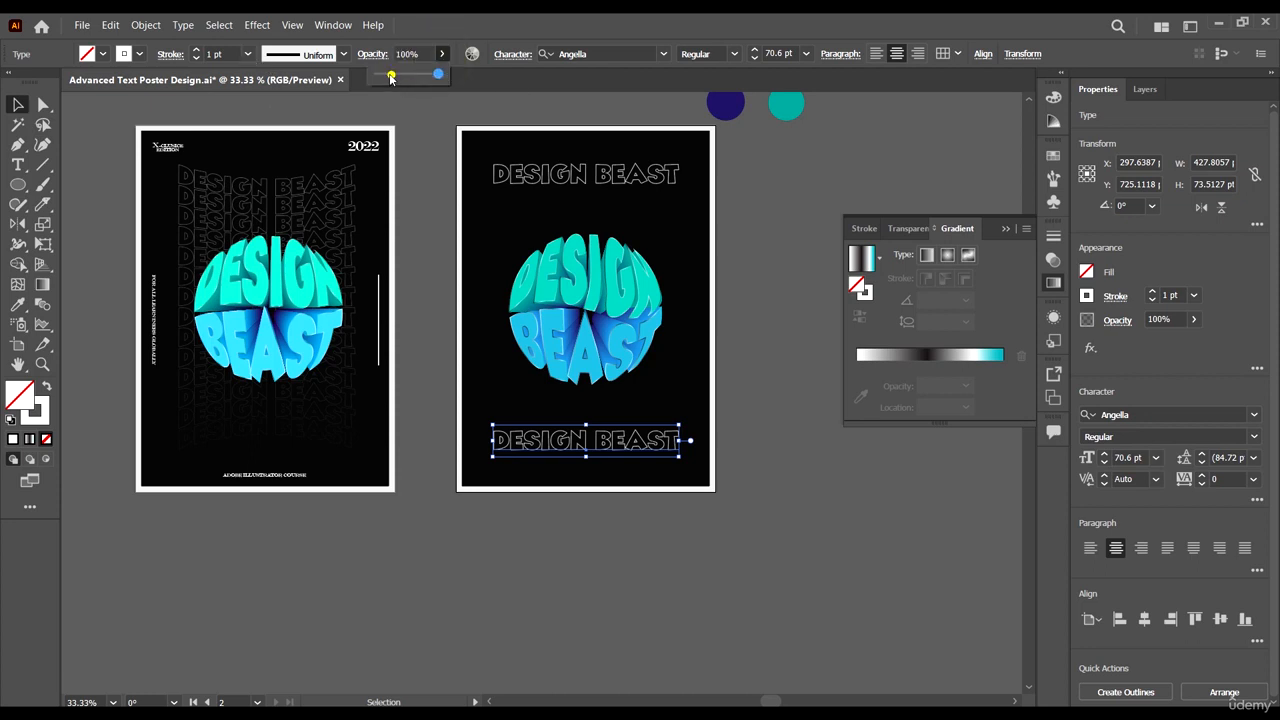
left_click_drag(445, 74, 384, 77)
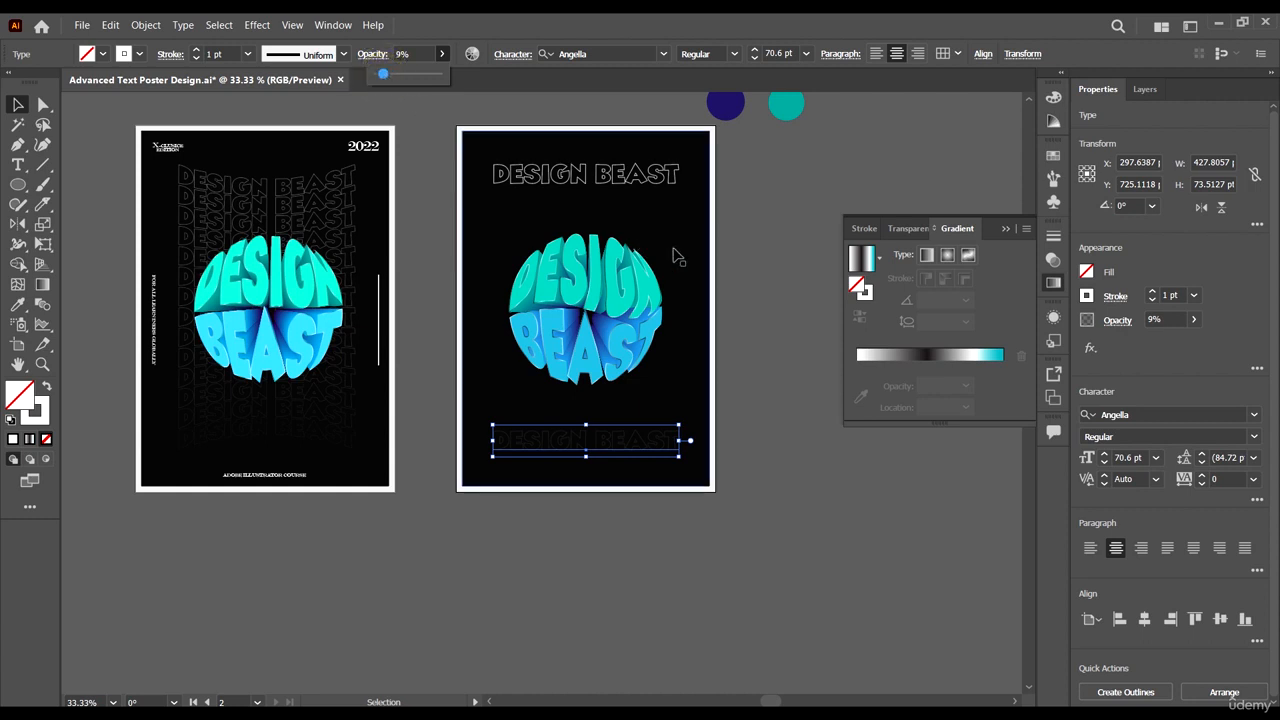
left_click(771, 237)
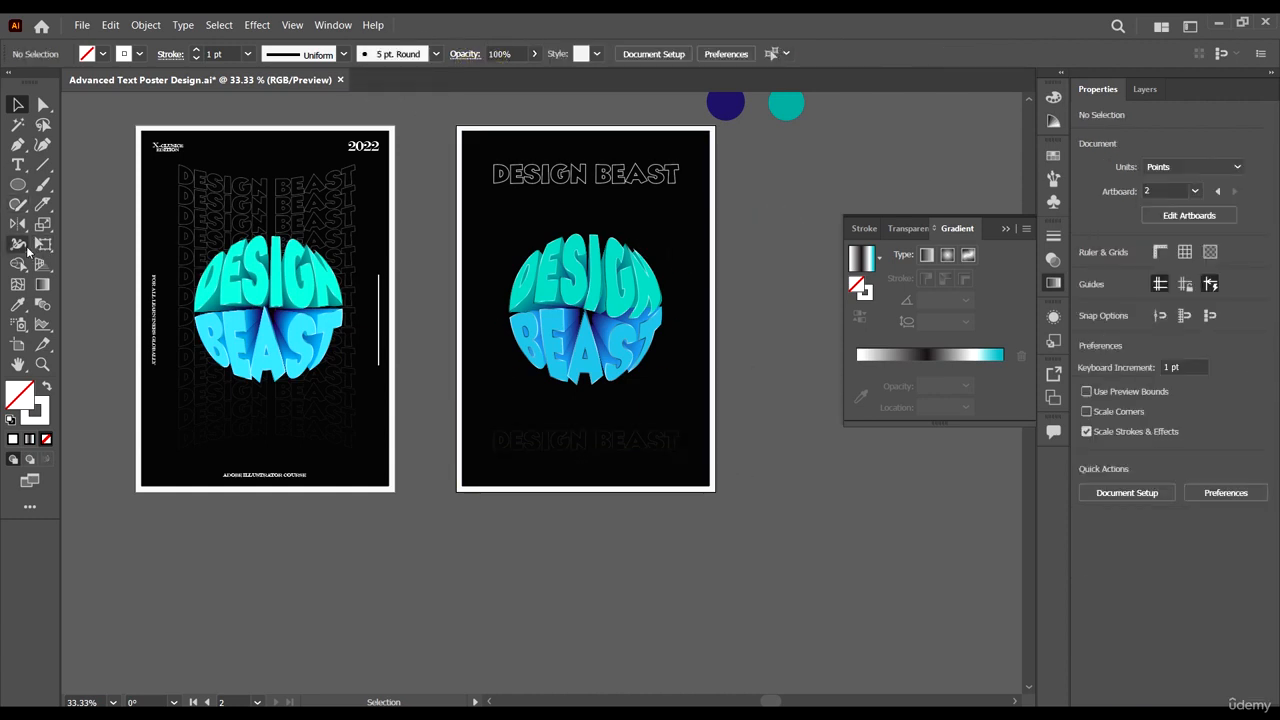
Blend the upper and lower outlined DESIGN BEAST texts into a vertical run of fading repeats.
left_click(46, 306)
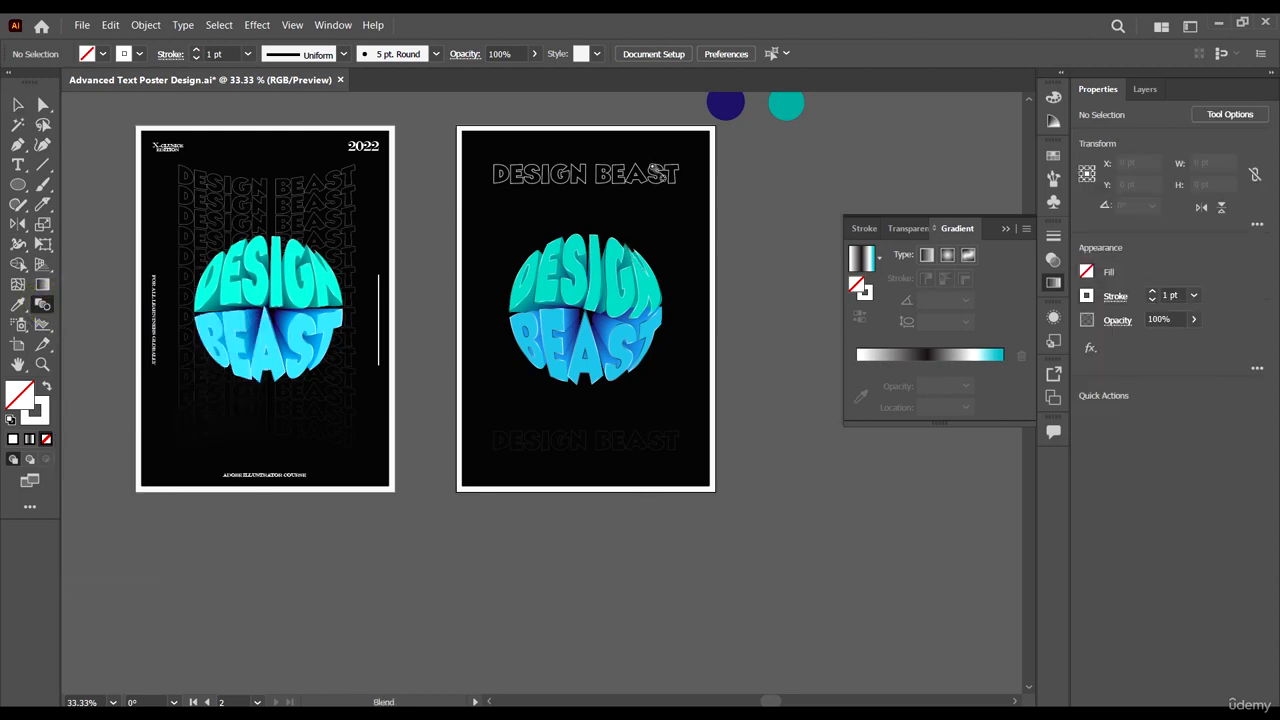
left_click(659, 433)
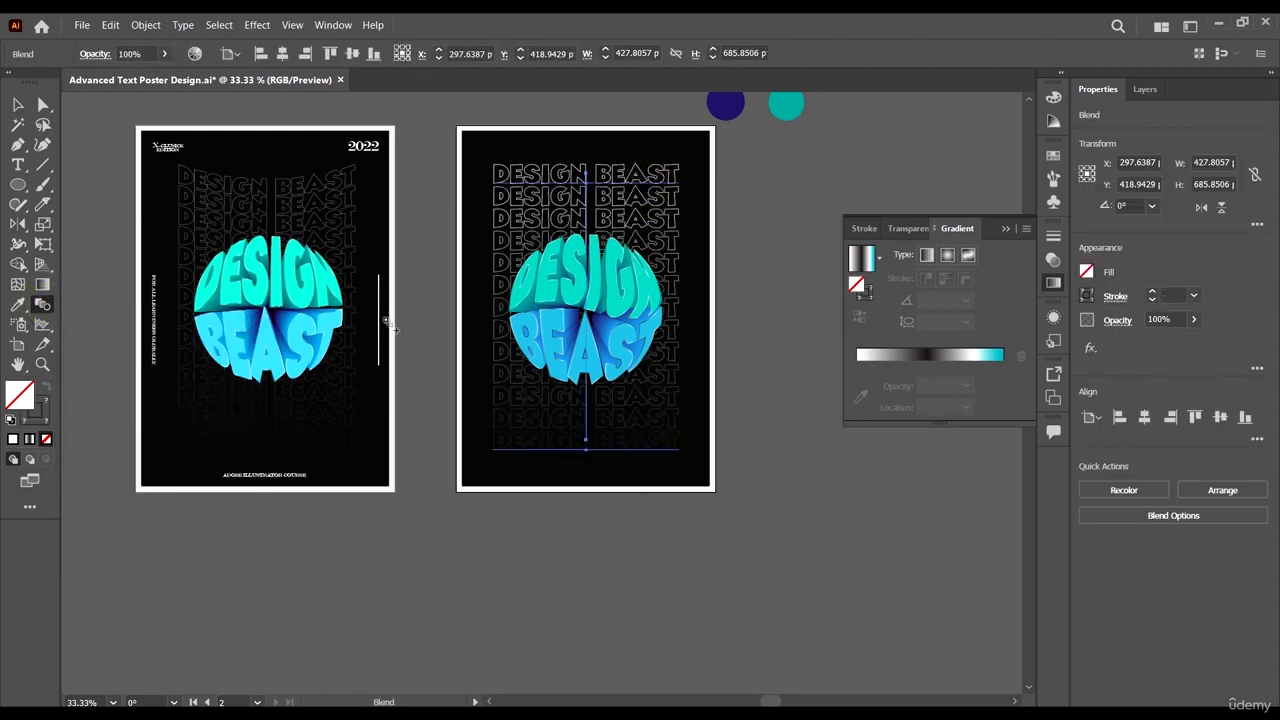
left_click(19, 104)
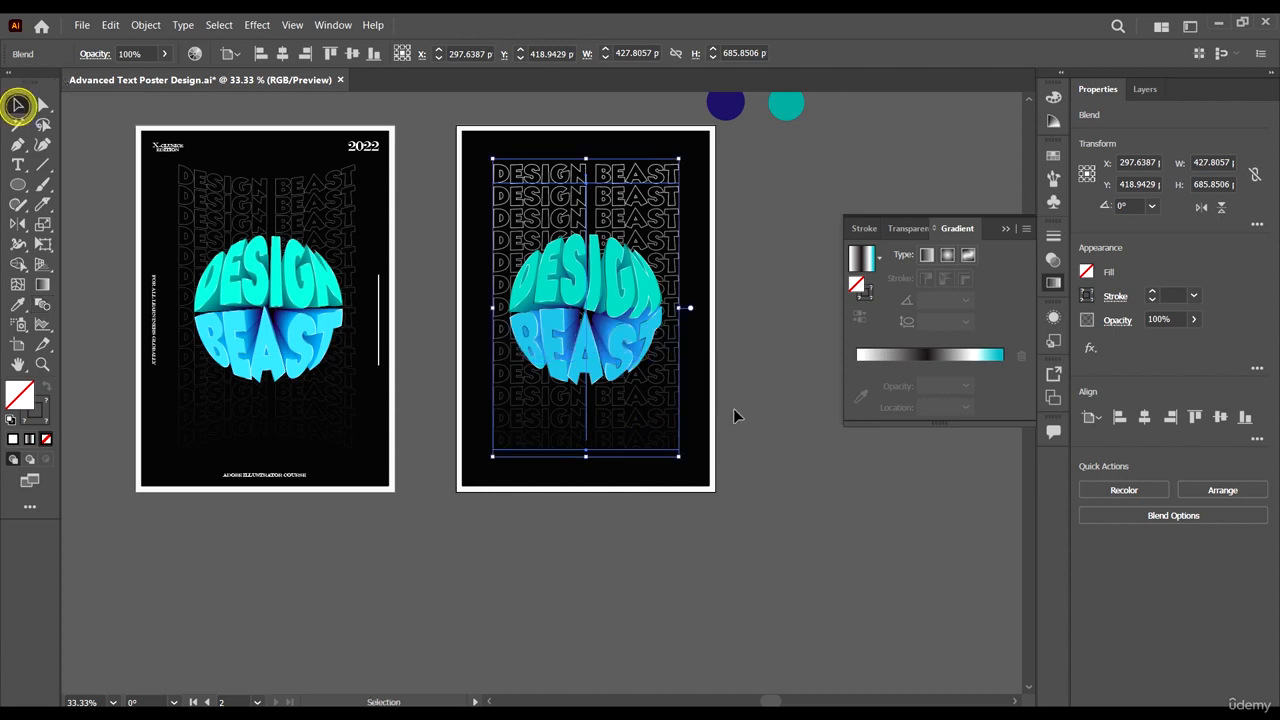
Set the opacity of the lowest DESIGN BEAST text inside the blend to 3%.
double_click(617, 427)
double_click(880, 455)
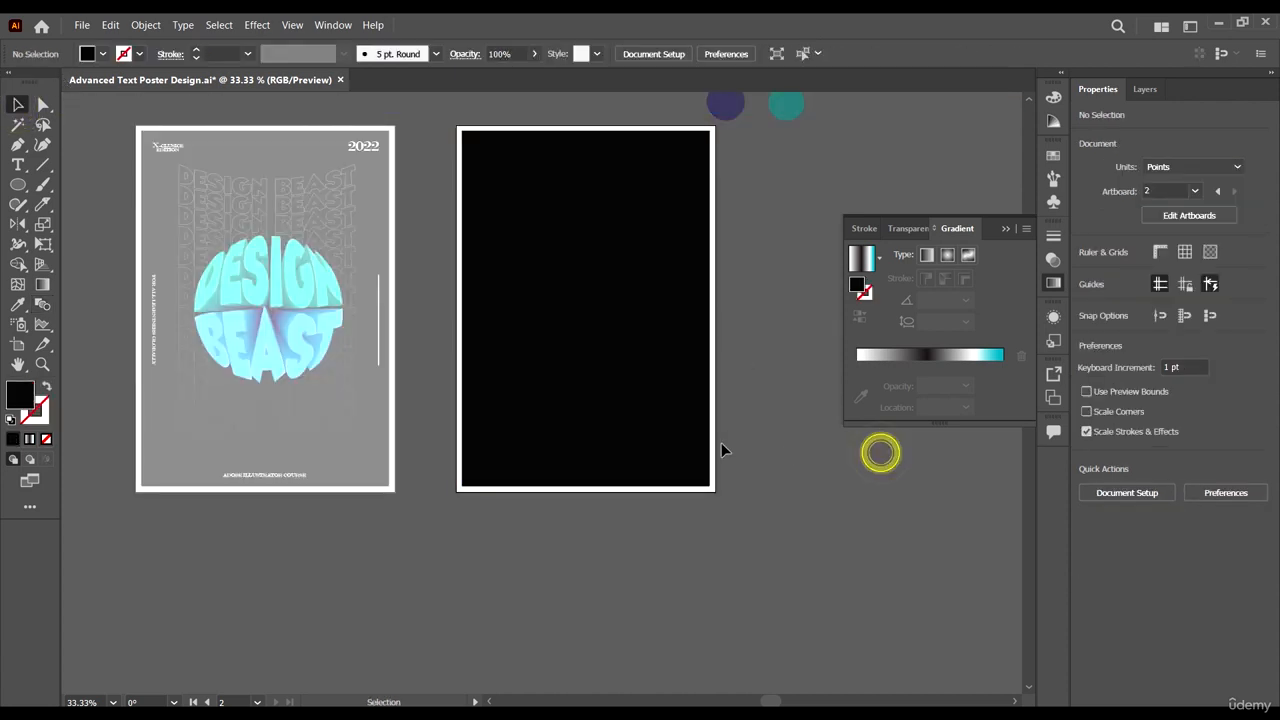
double_click(673, 452)
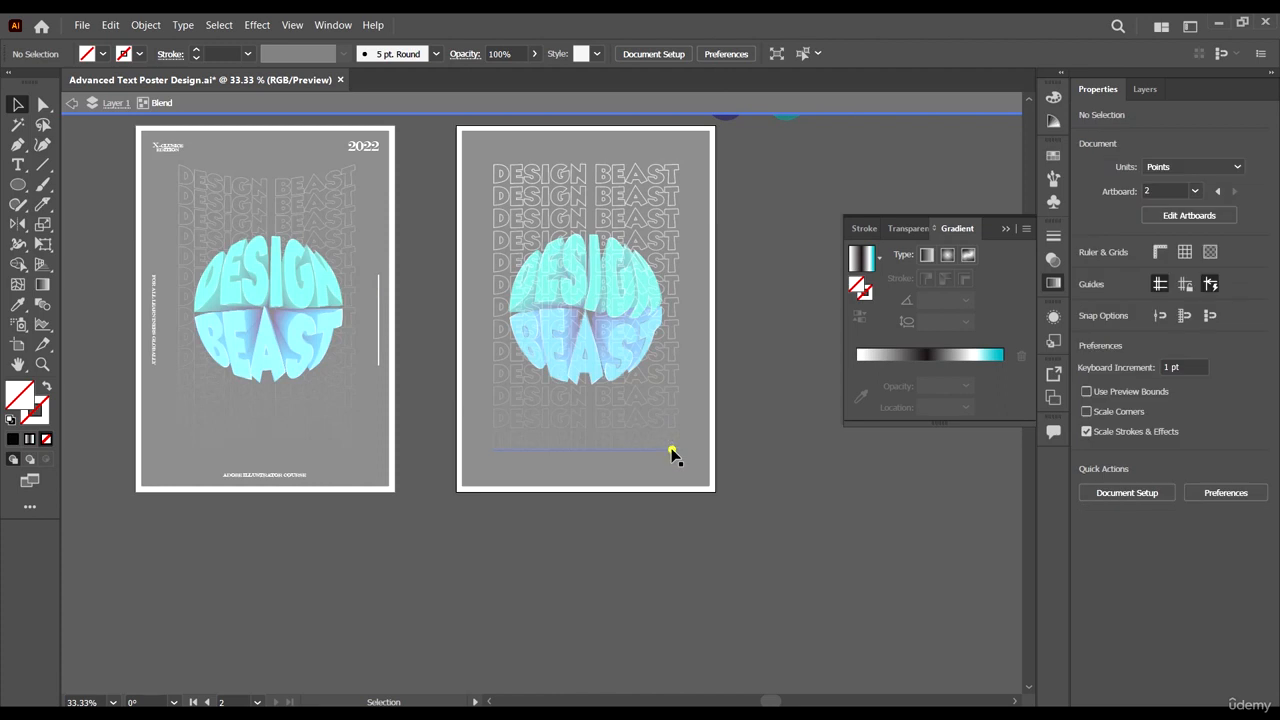
left_click(672, 450)
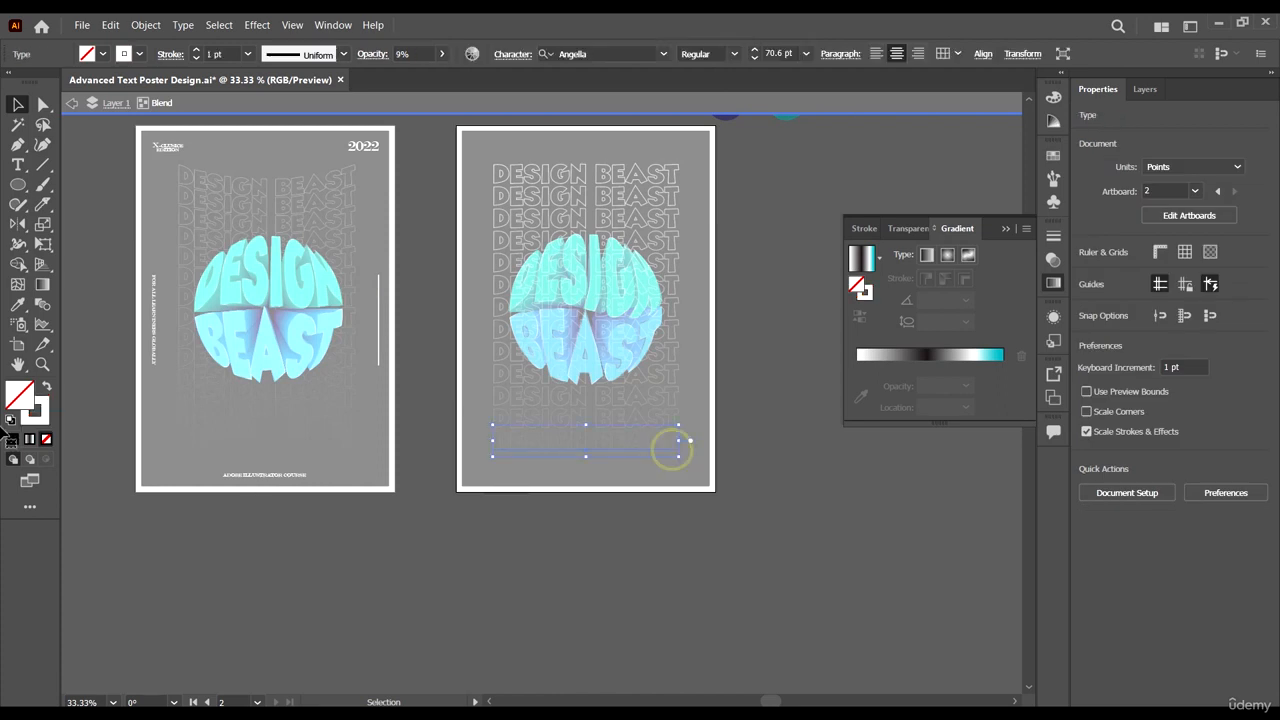
left_click(443, 53)
left_click(429, 52)
type("1")
key("Return")
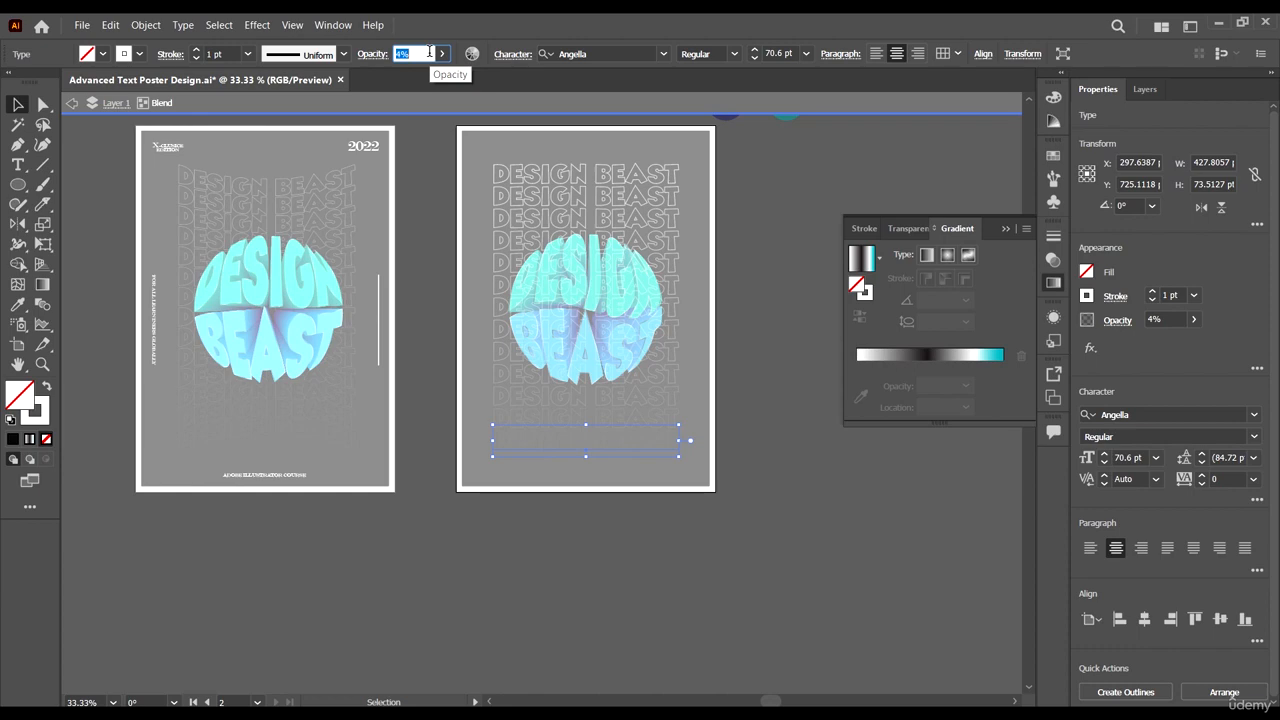
left_click(17, 106)
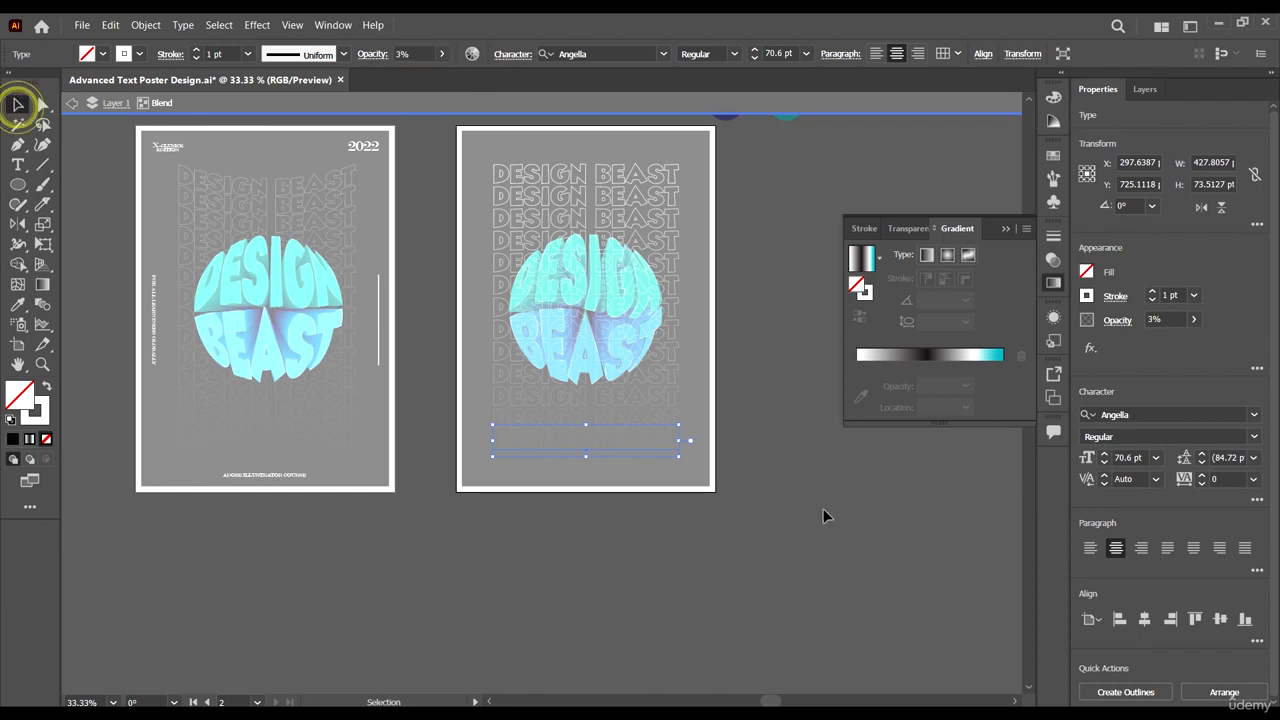
double_click(823, 514)
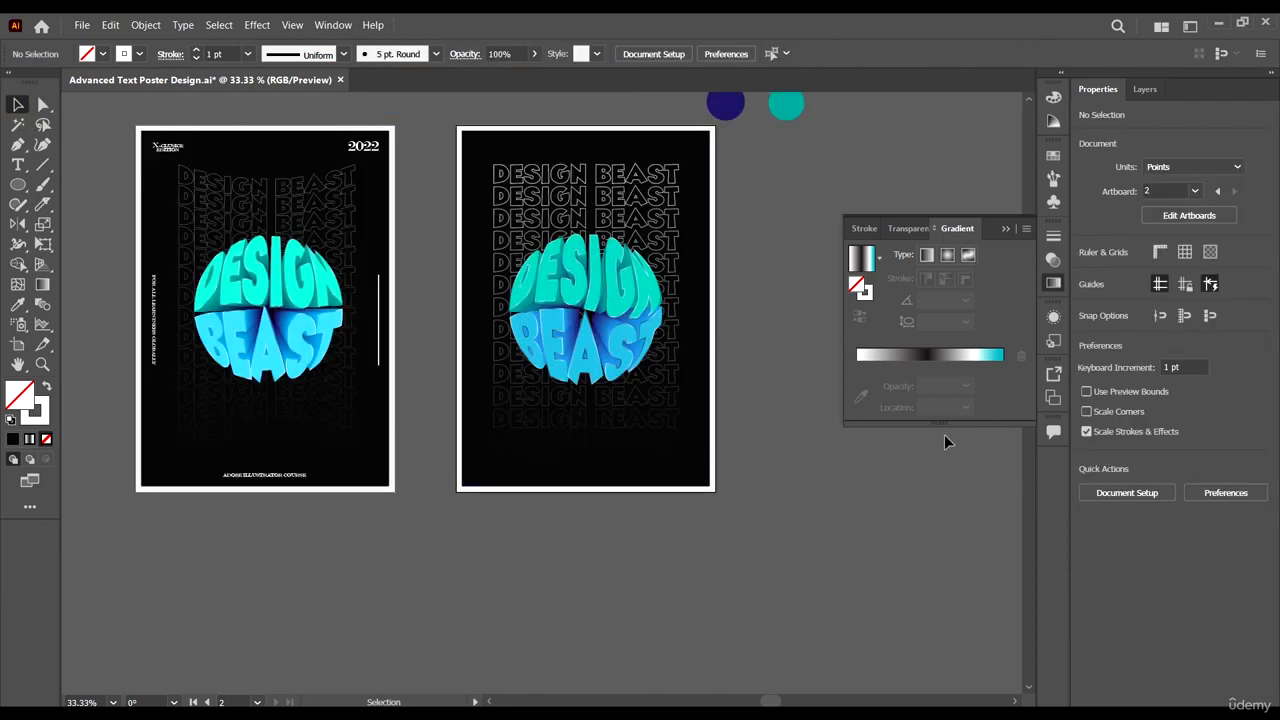
Set the opacity of the whole DESIGN BEAST blend to 64%.
scroll(775, 268, "up", 1)
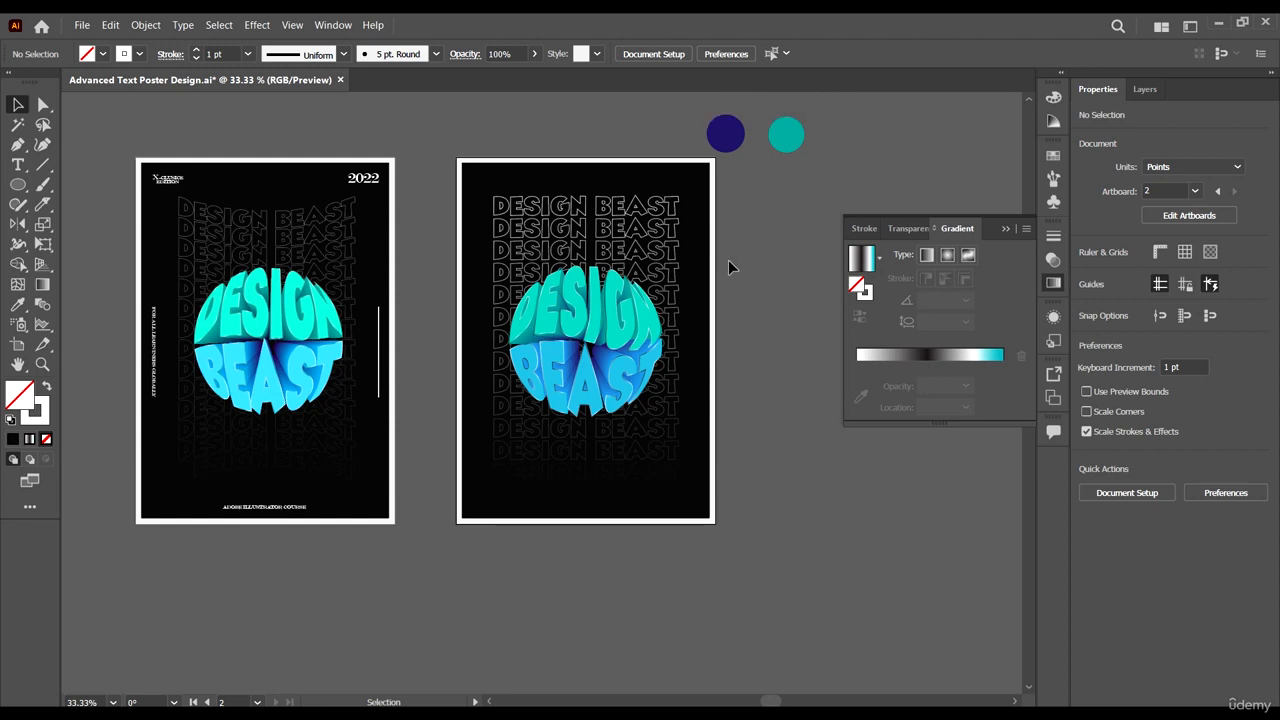
left_click(661, 220)
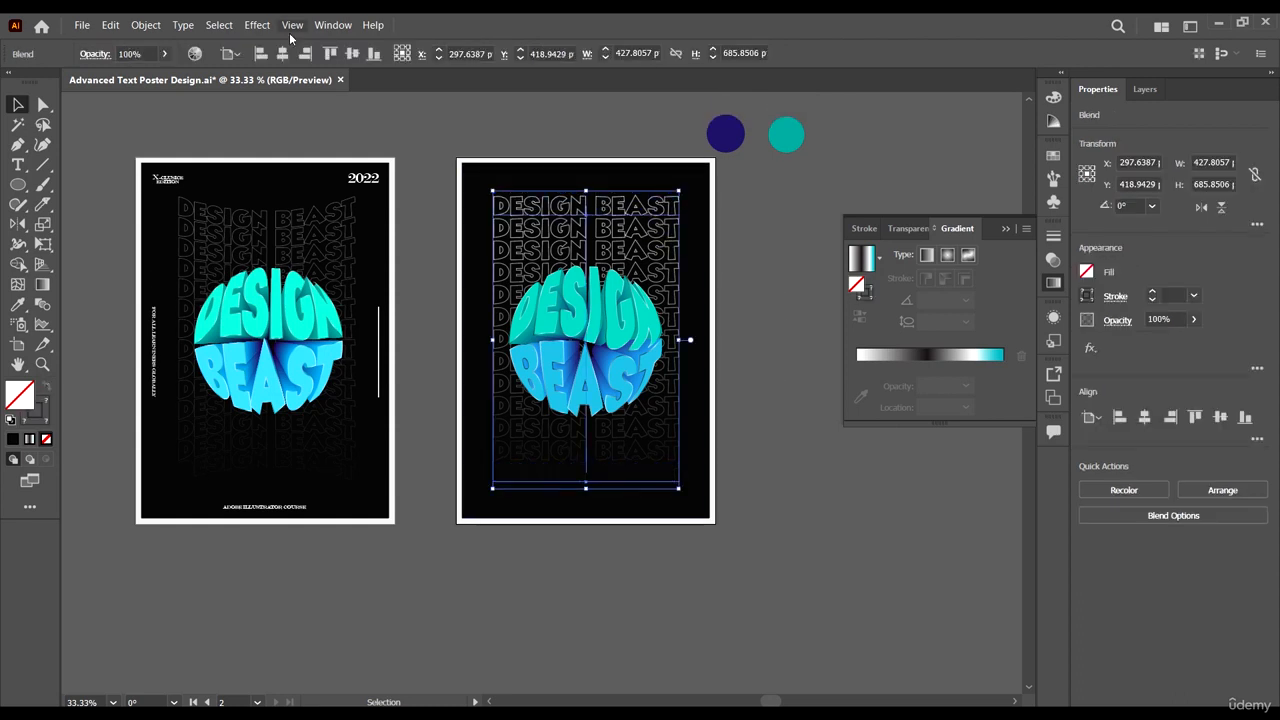
left_click(148, 53)
type("97")
key("Return")
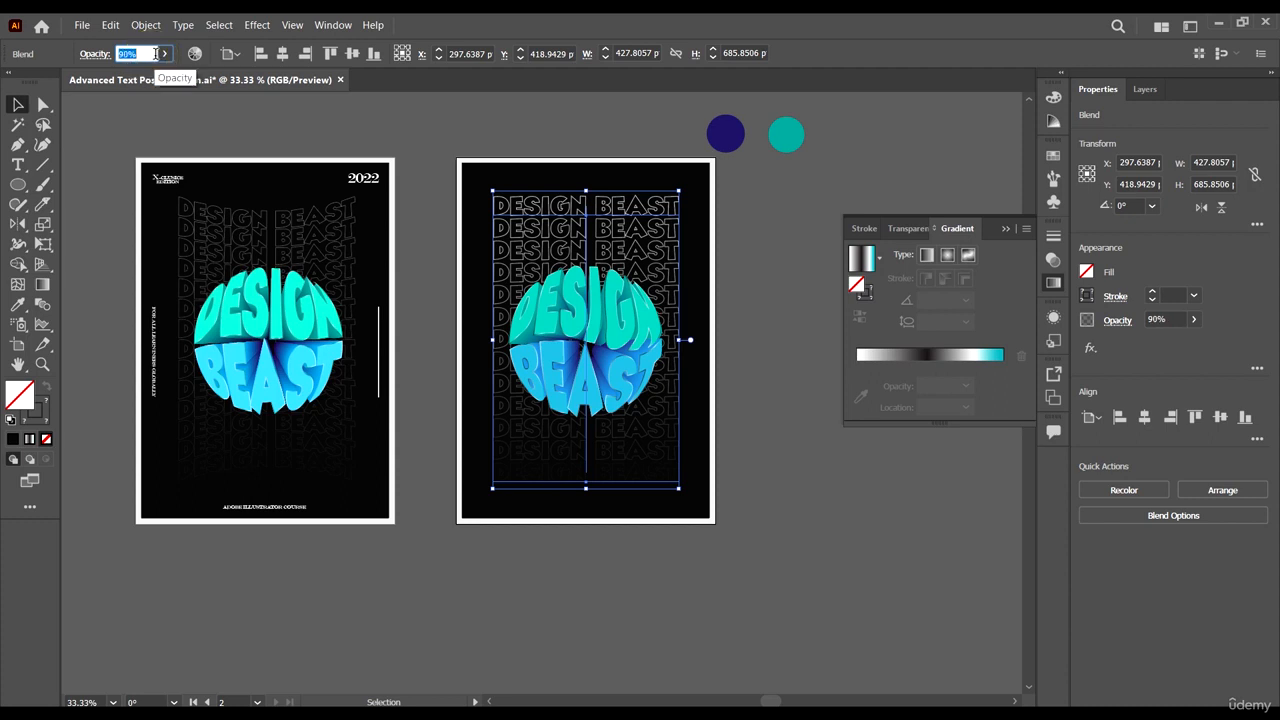
left_click(164, 53)
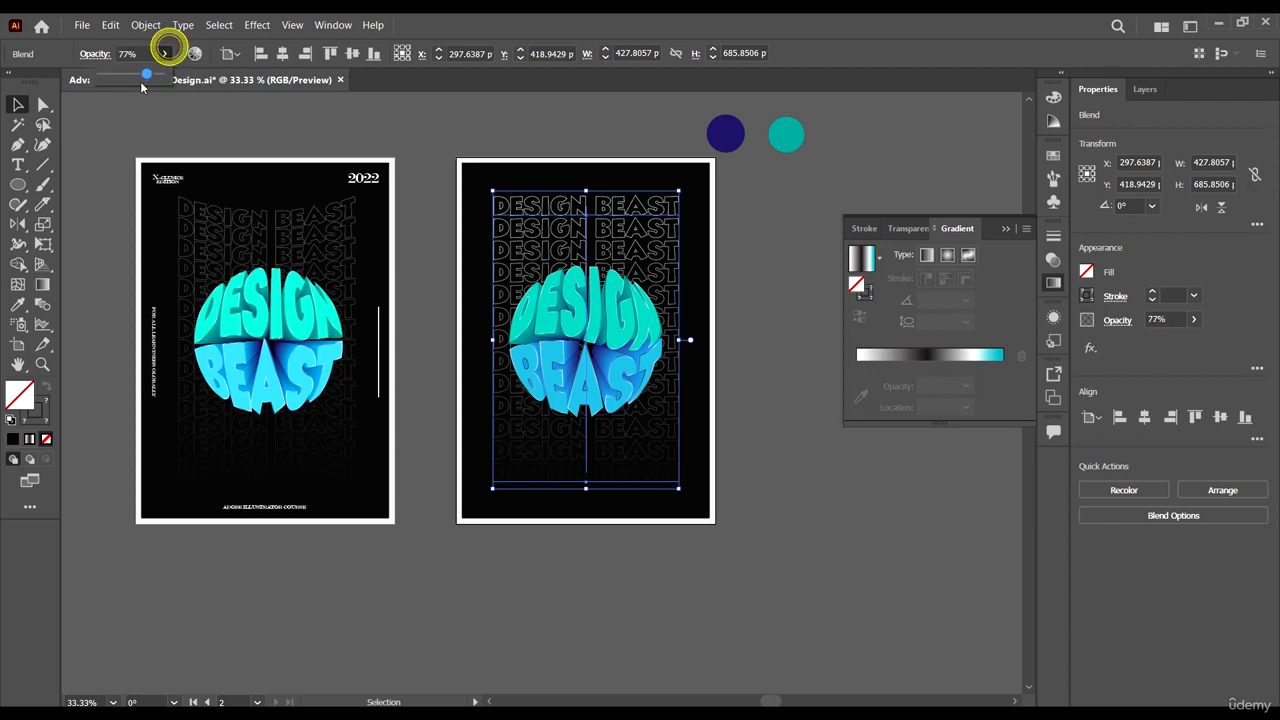
left_click(128, 73)
left_click(127, 73)
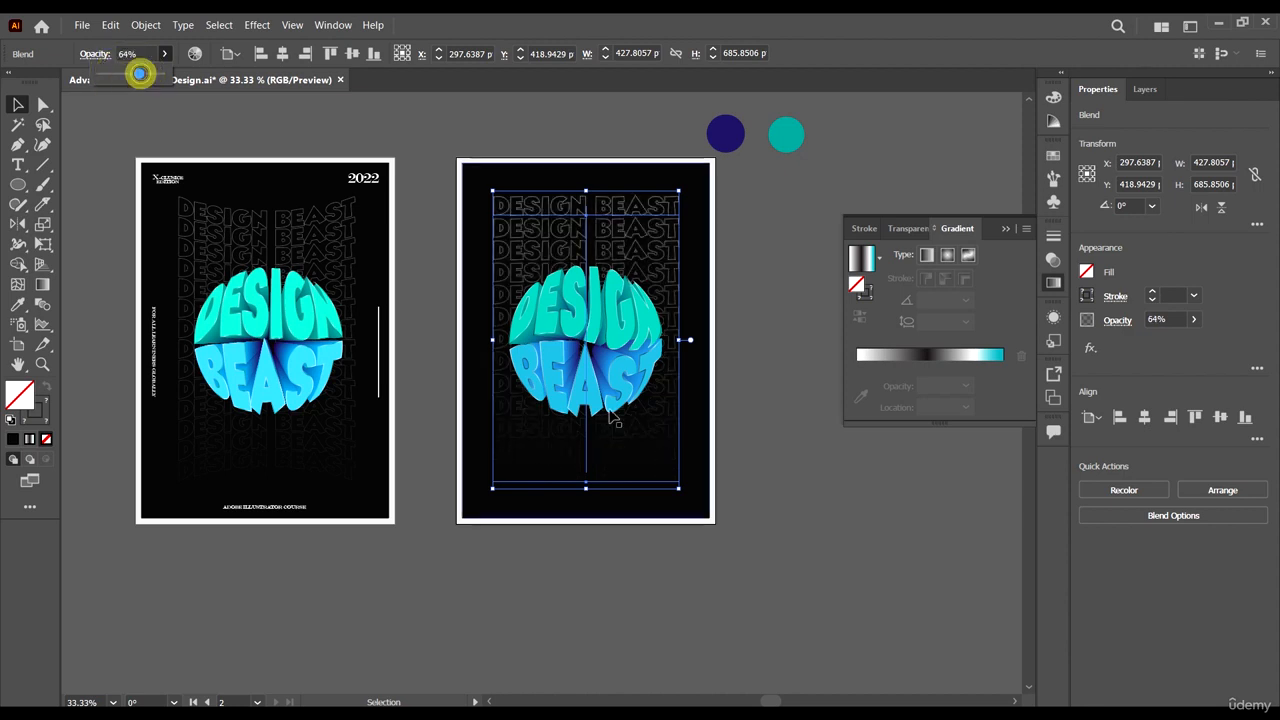
Adjust the opacity of the lowest DESIGN BEAST text inside the blend and leave isolation mode.
left_click(757, 523)
double_click(674, 466)
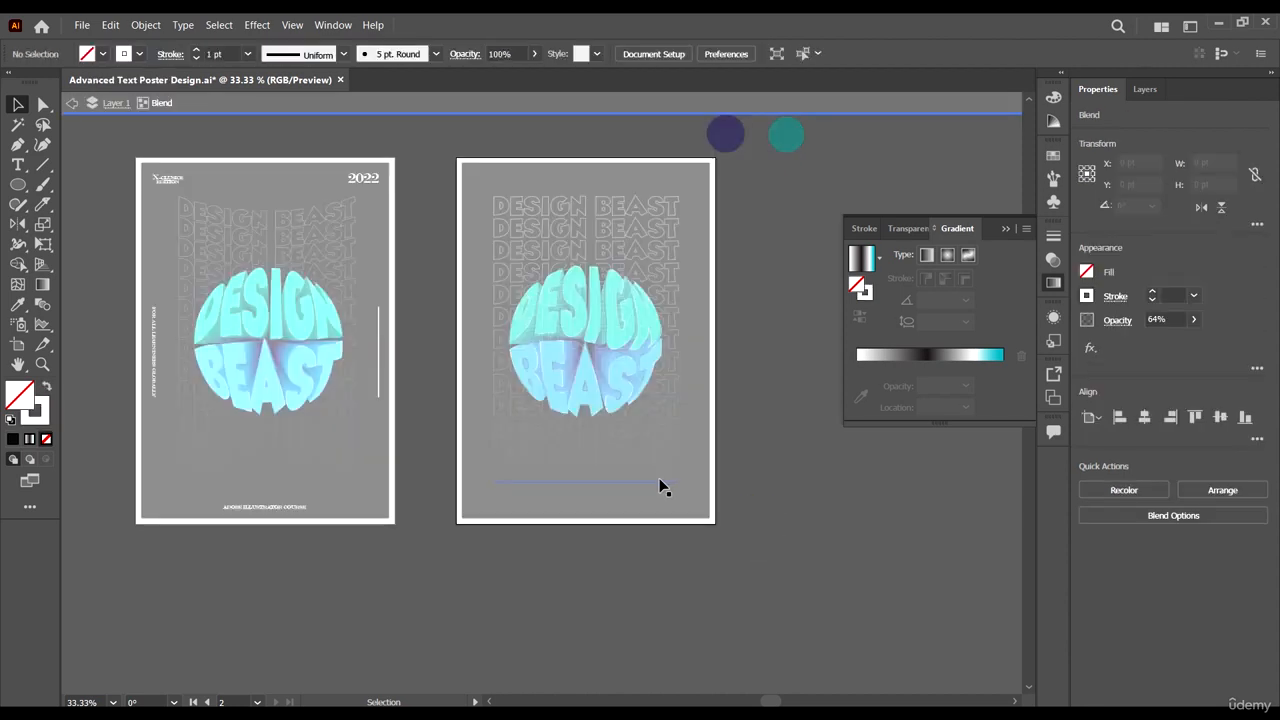
left_click(665, 472)
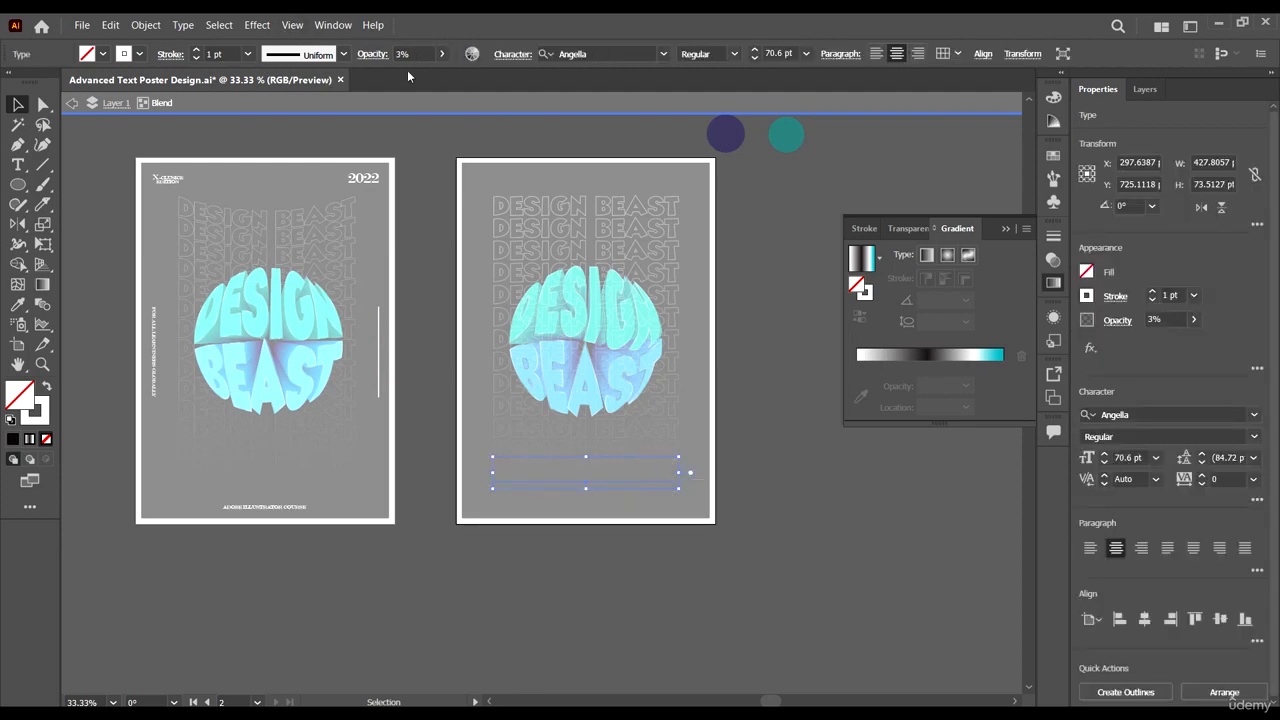
double_click(888, 462)
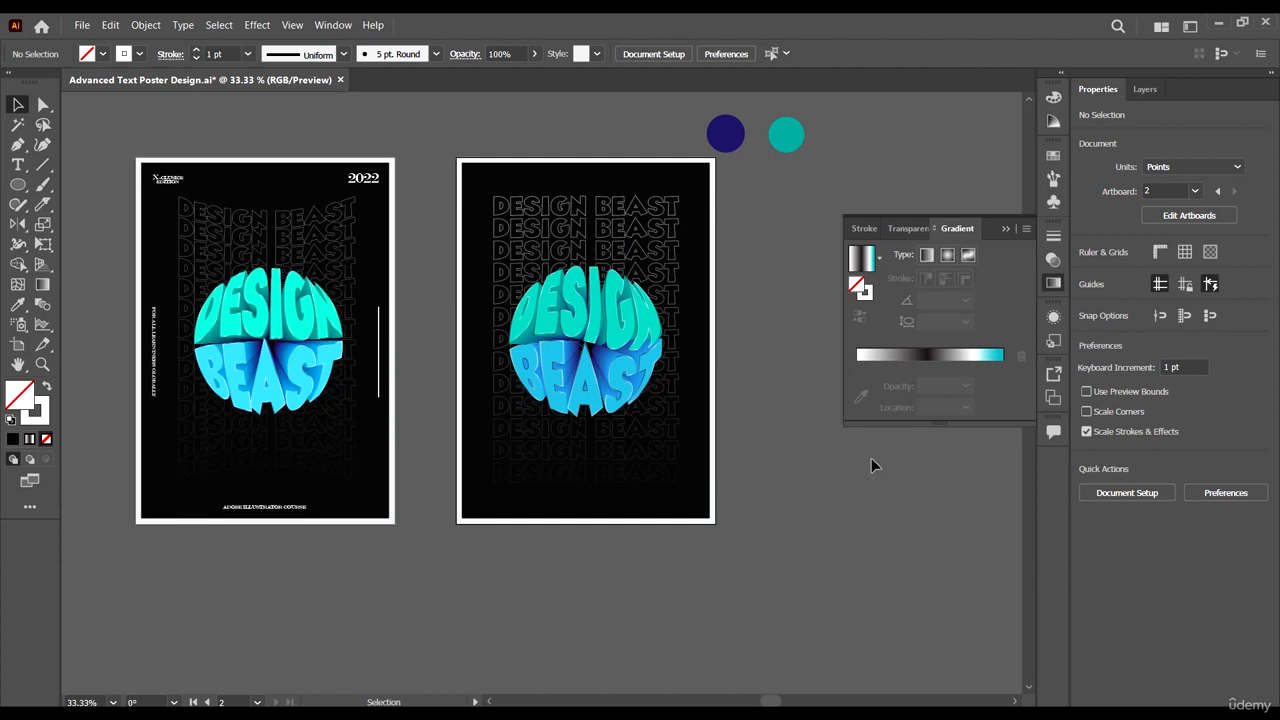
Set the opacity of the whole DESIGN BEAST blend to 49% and compare both posters.
left_click(662, 230)
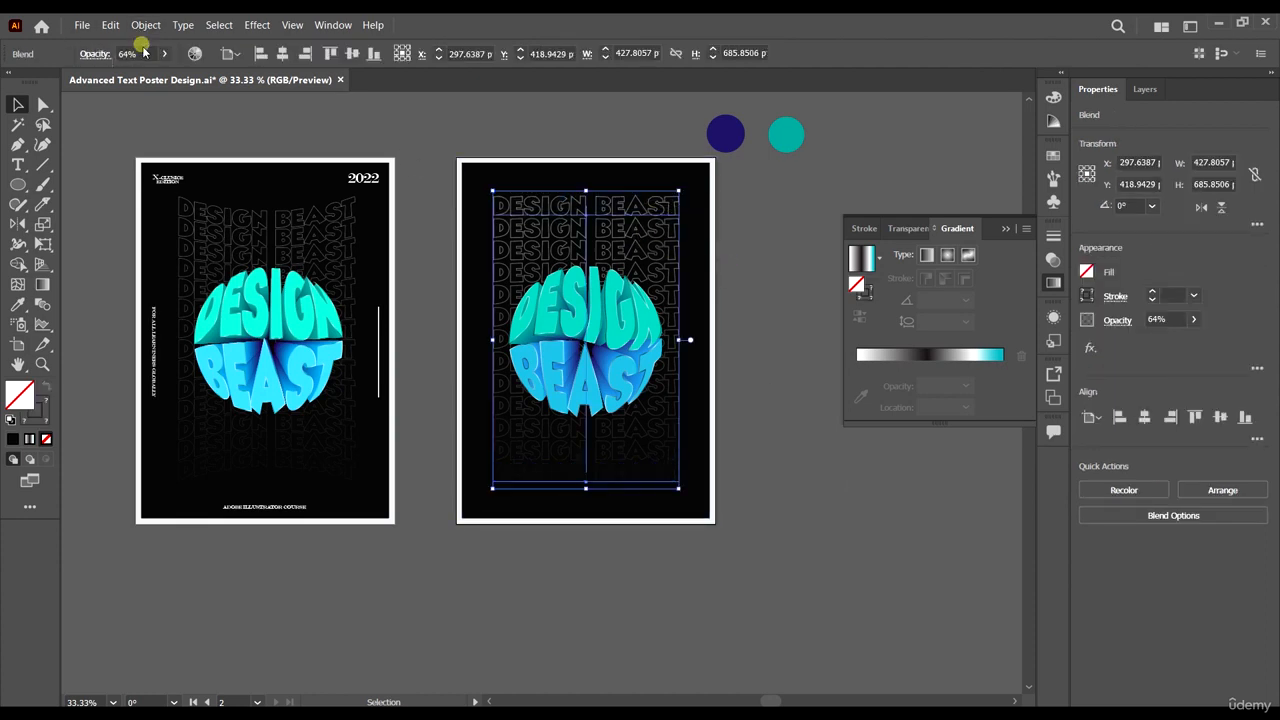
left_click(143, 52)
type("56")
key("Return")
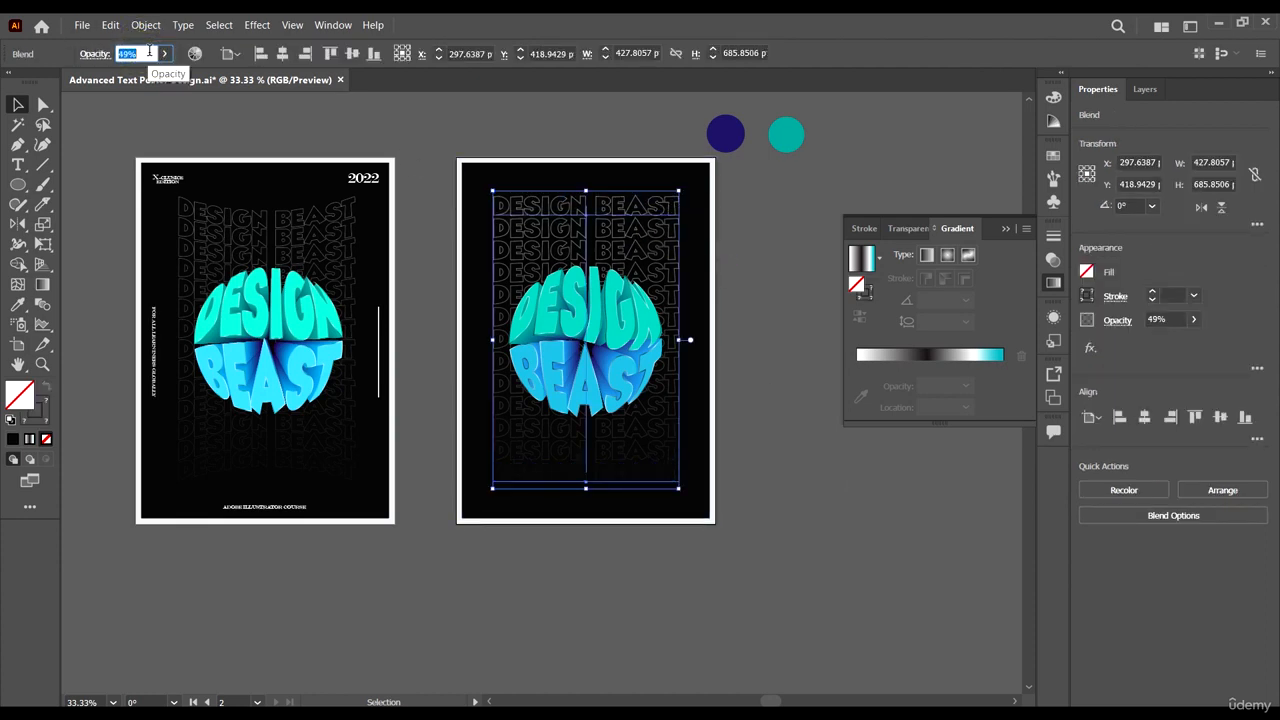
left_click(472, 140)
scroll(897, 494, "right", 3)
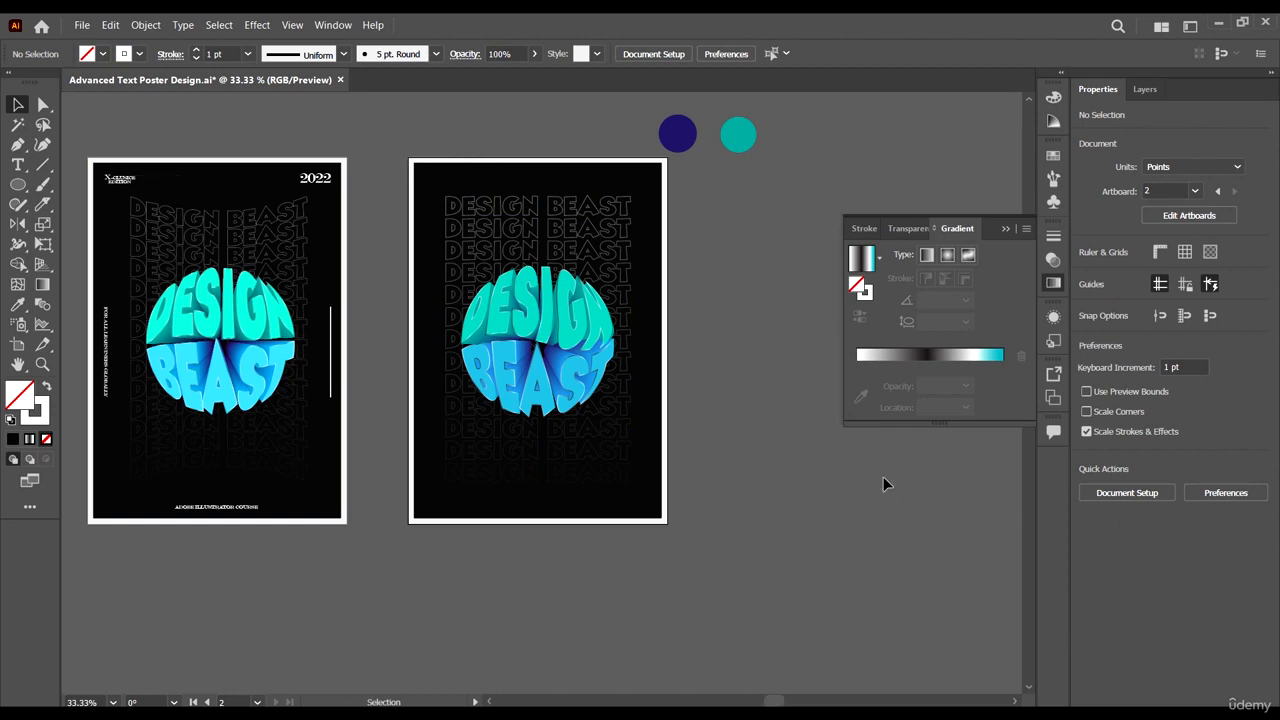
scroll(711, 340, "left", 3)
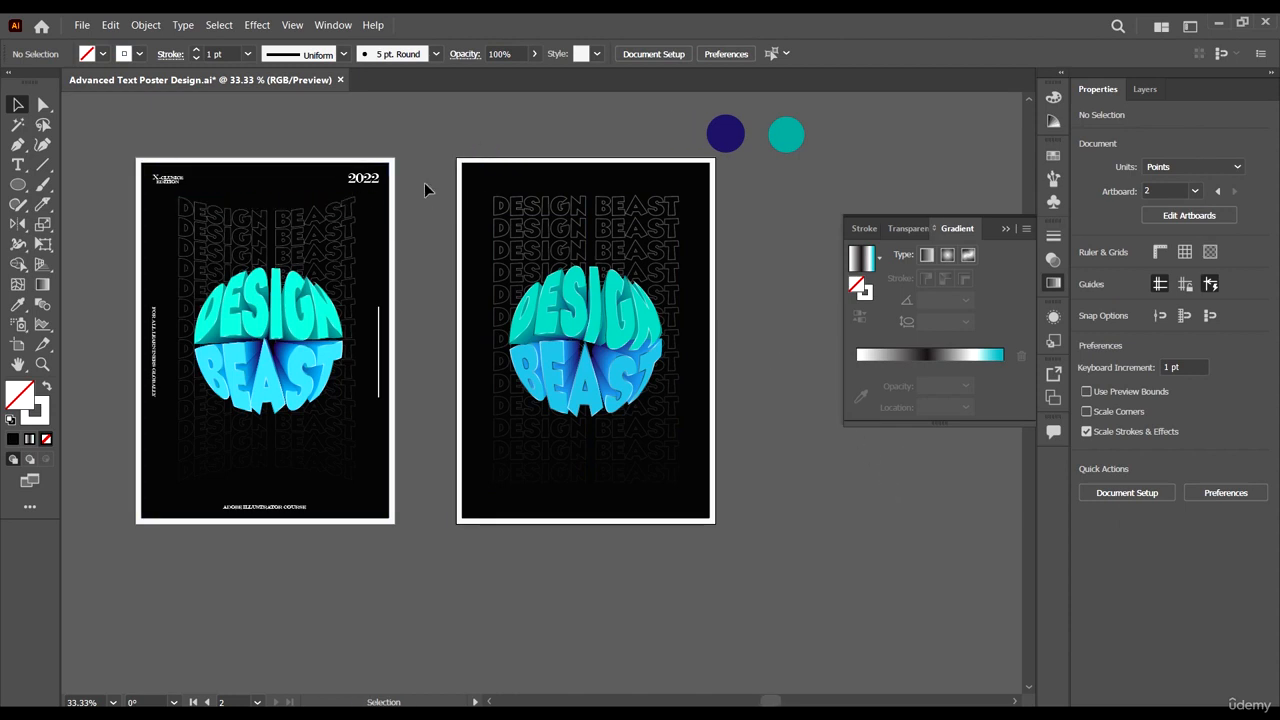
Open the Warp effect options for the outlined DESIGN BEAST blend on the second poster.
left_click(365, 180)
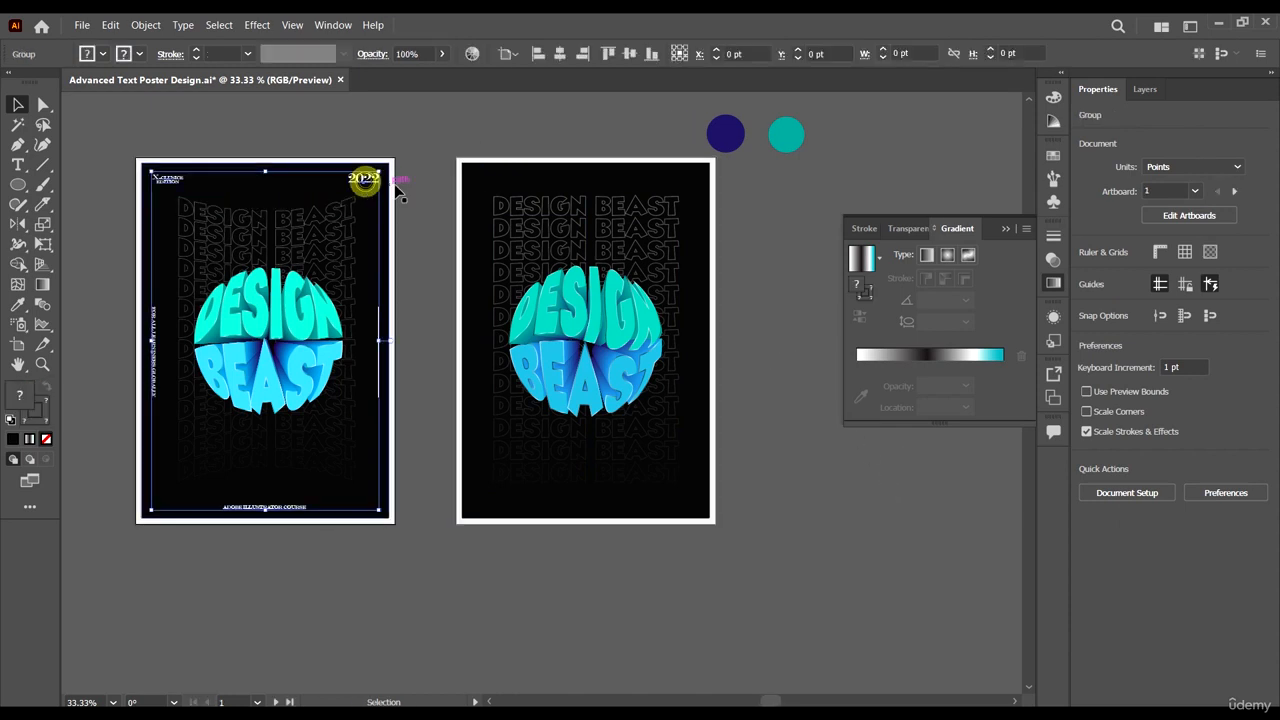
left_click(598, 216)
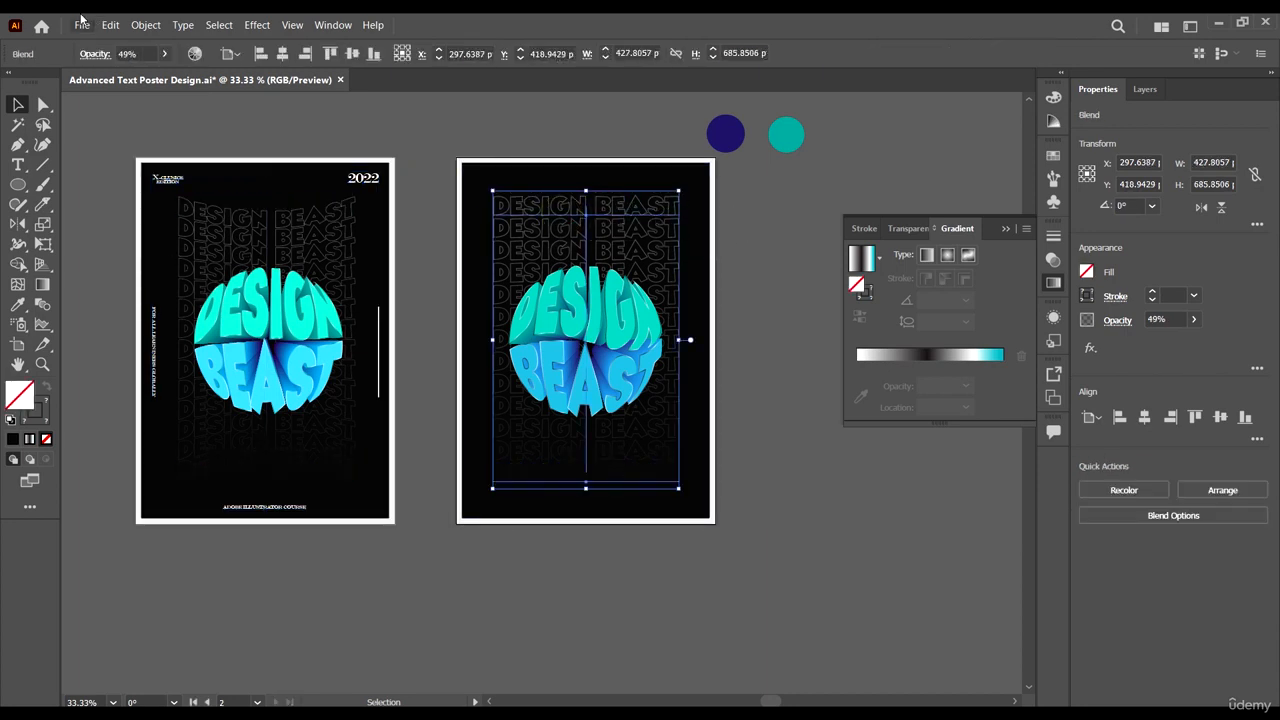
left_click(257, 25)
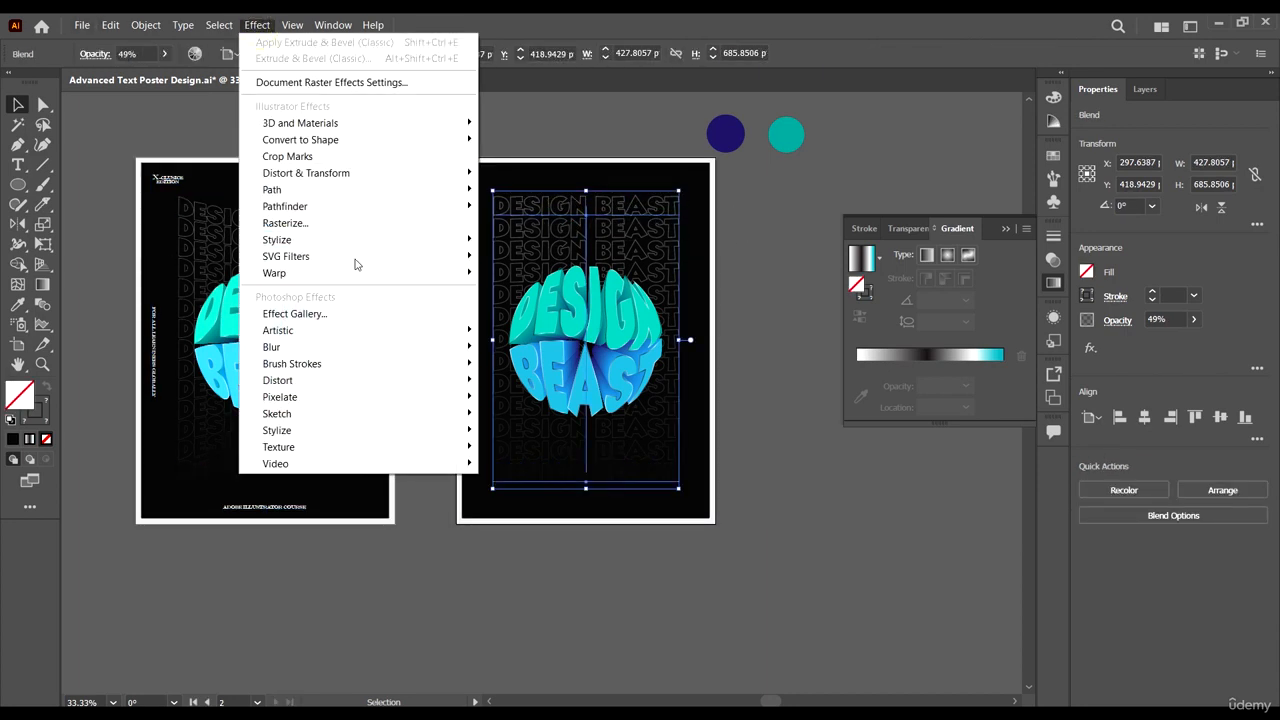
mouse_move(354, 272)
left_click(550, 272)
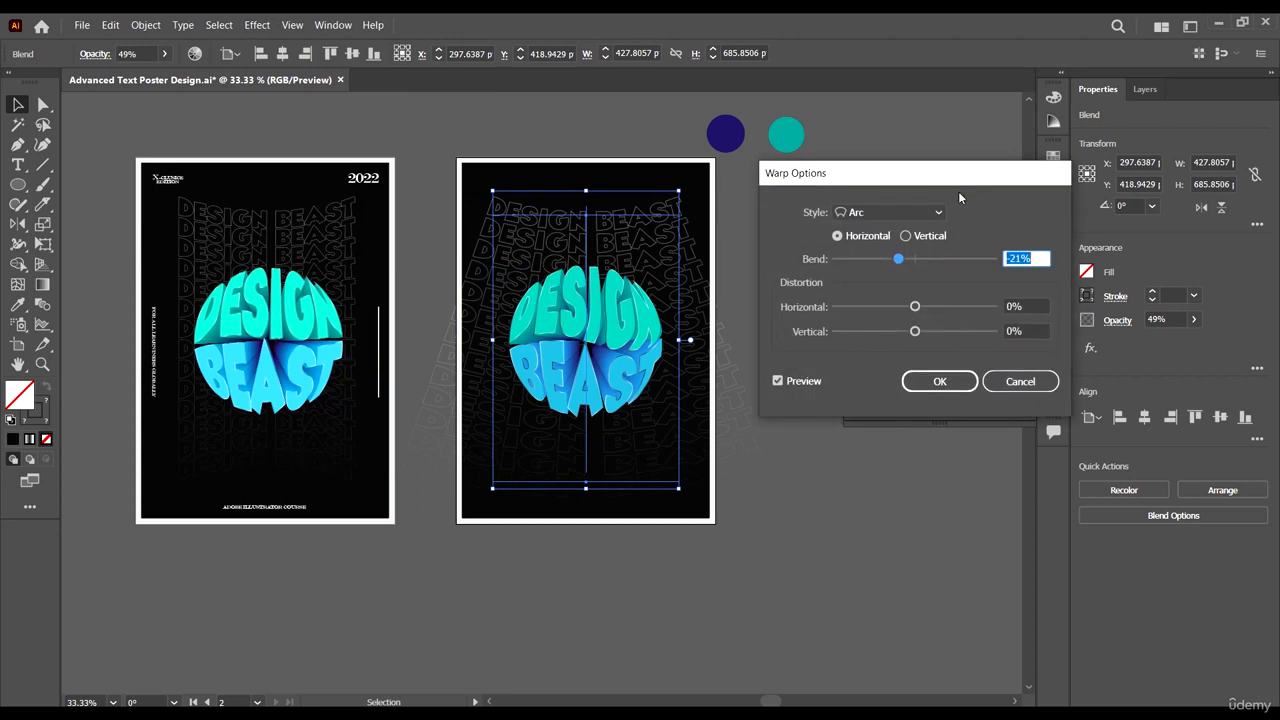
Try the Arc Lower, Shell Lower and Arc Upper warp styles on the DESIGN BEAST blend.
left_click(894, 214)
left_click(895, 249)
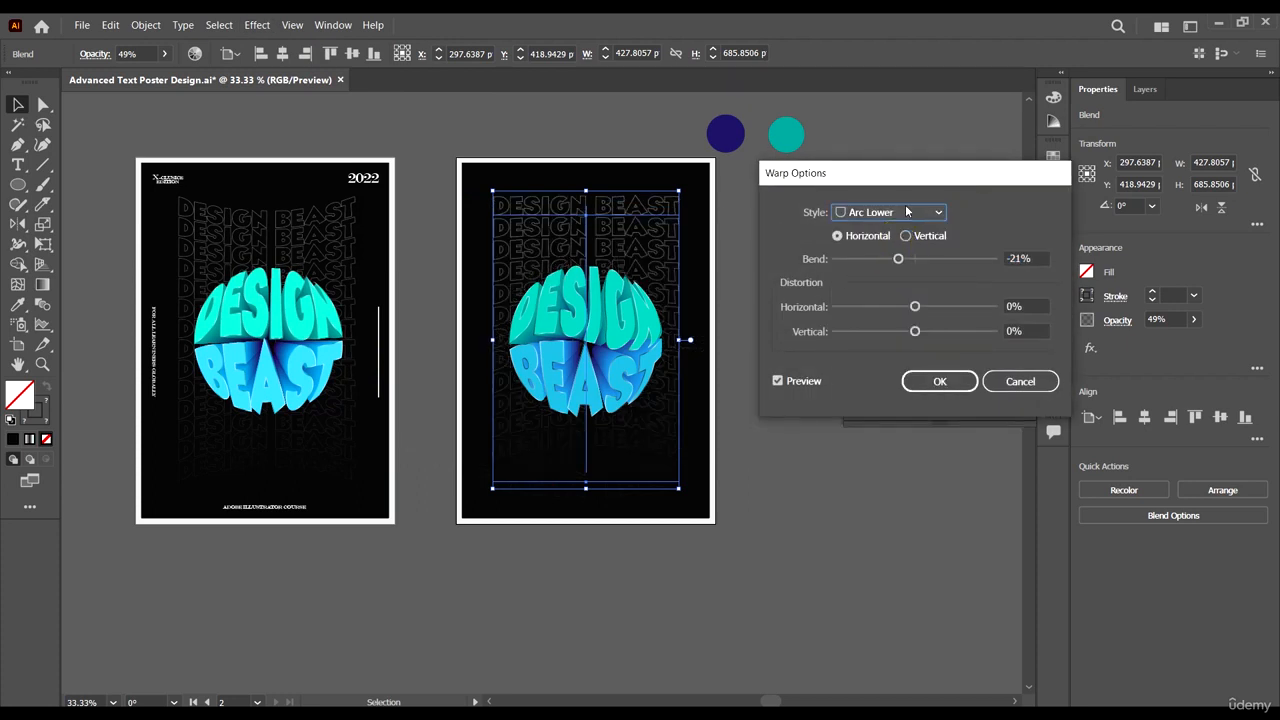
left_click(908, 213)
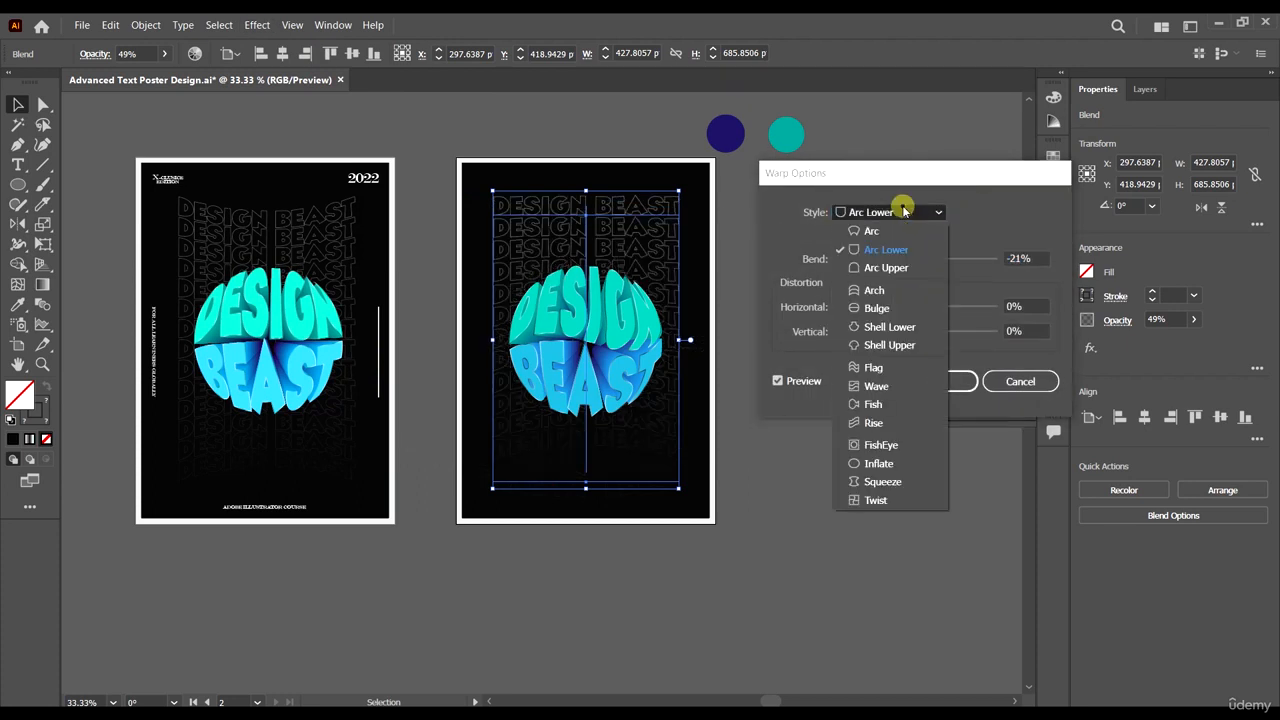
left_click(895, 328)
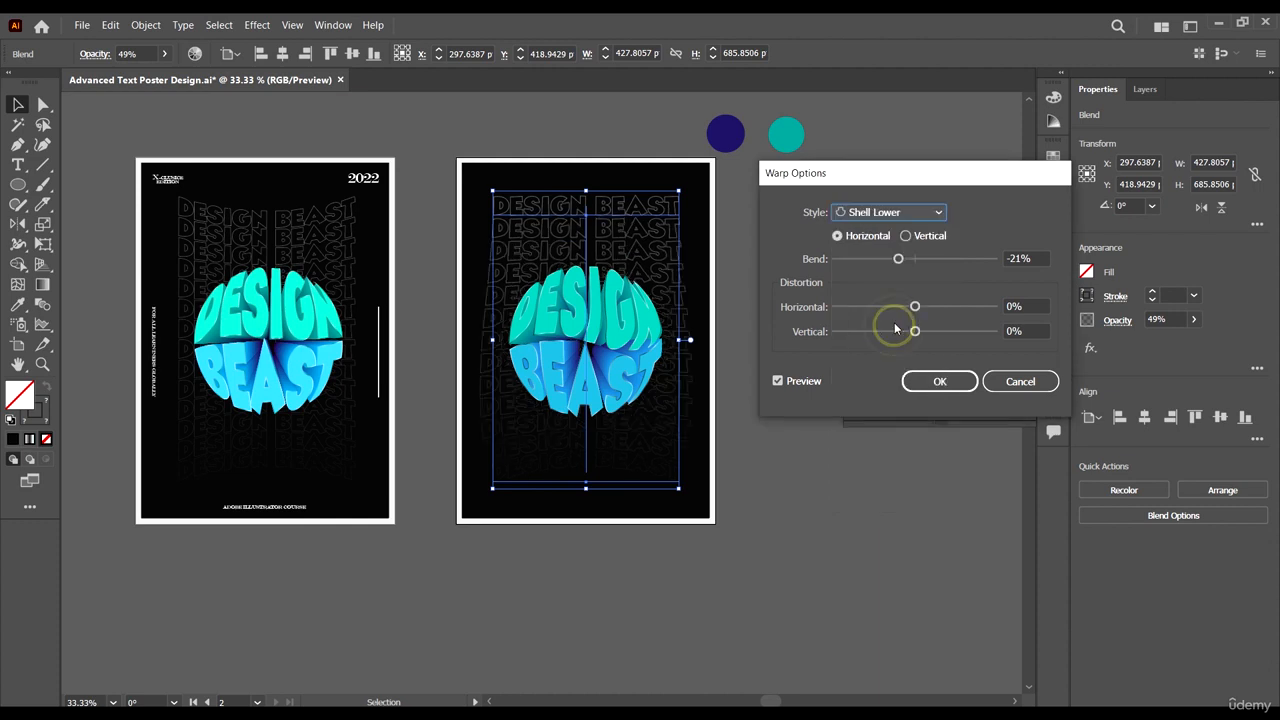
left_click(897, 213)
left_click(895, 267)
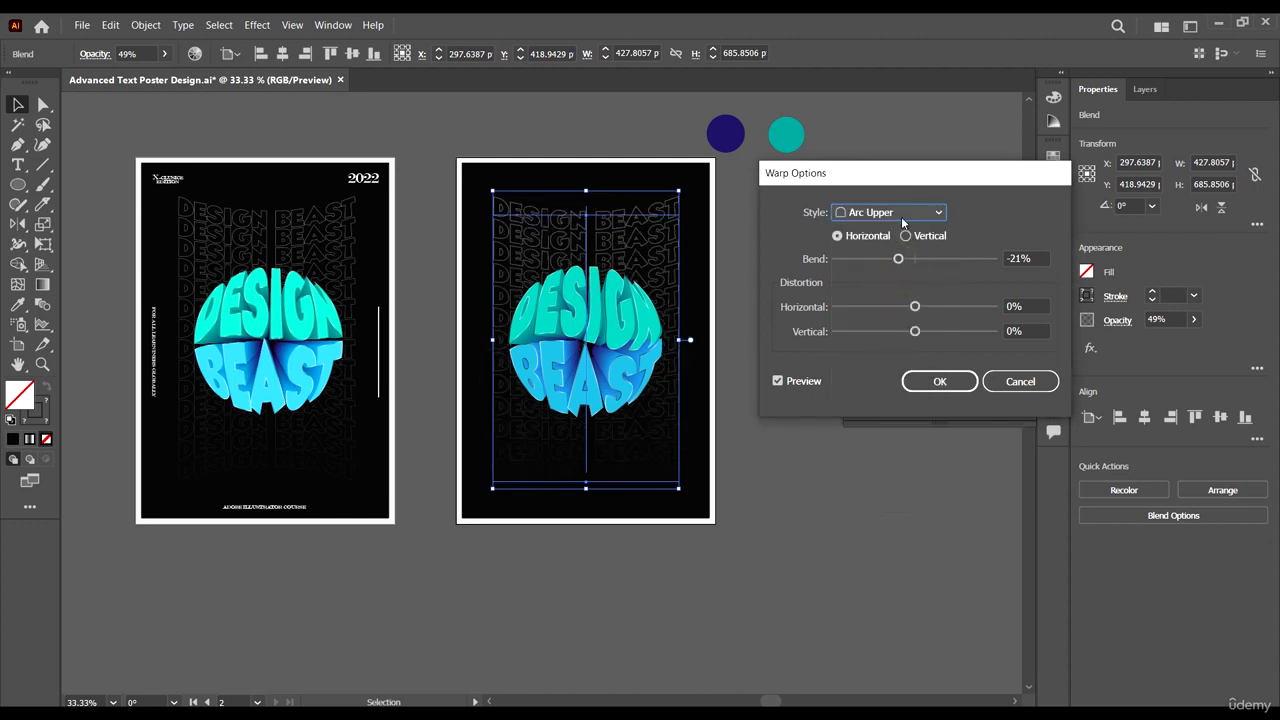
Apply the Bulge warp style to the DESIGN BEAST blend with a horizontal bend of -18%.
left_click(903, 213)
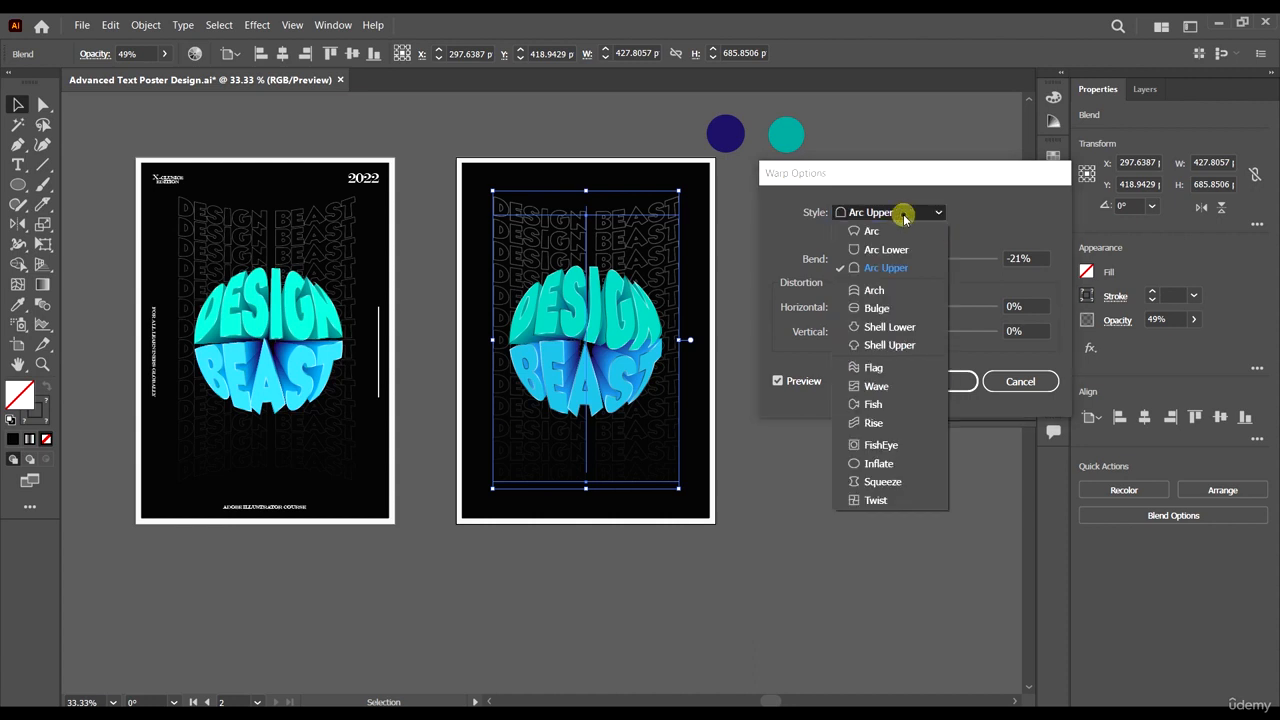
left_click(893, 308)
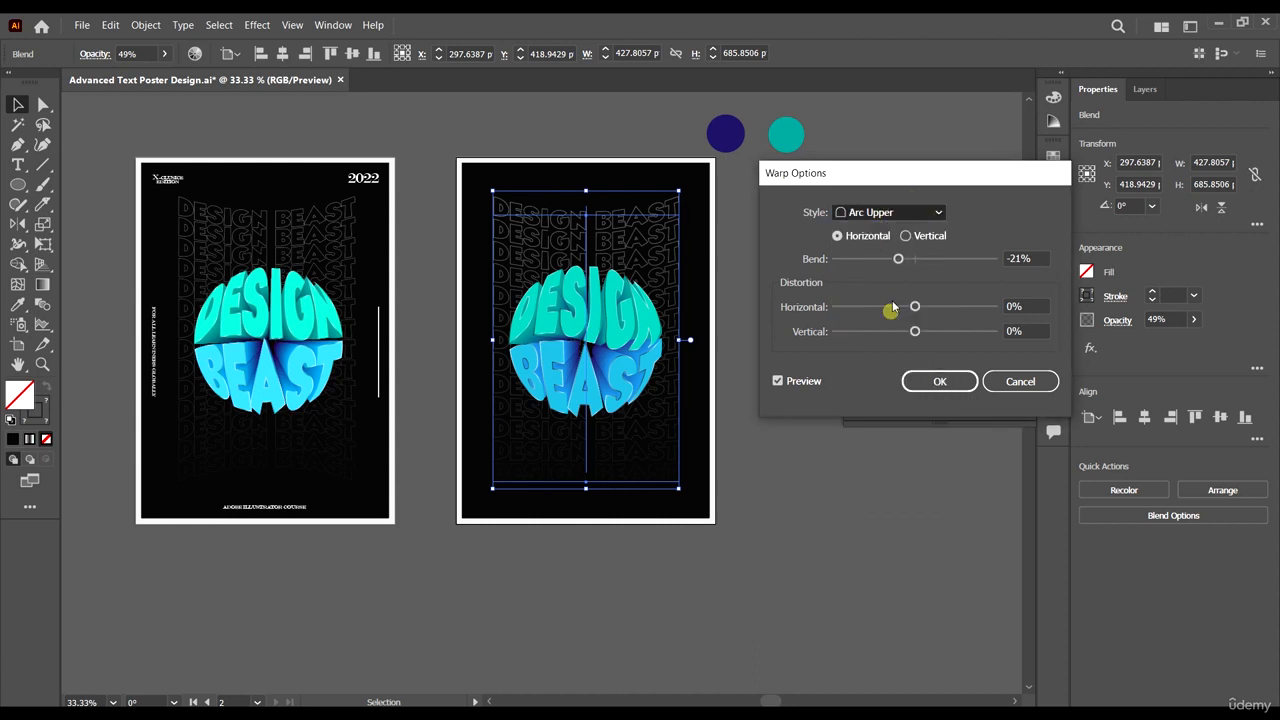
mouse_move(893, 264)
left_mouse_down()
mouse_move(951, 268)
mouse_move(897, 255)
left_mouse_up()
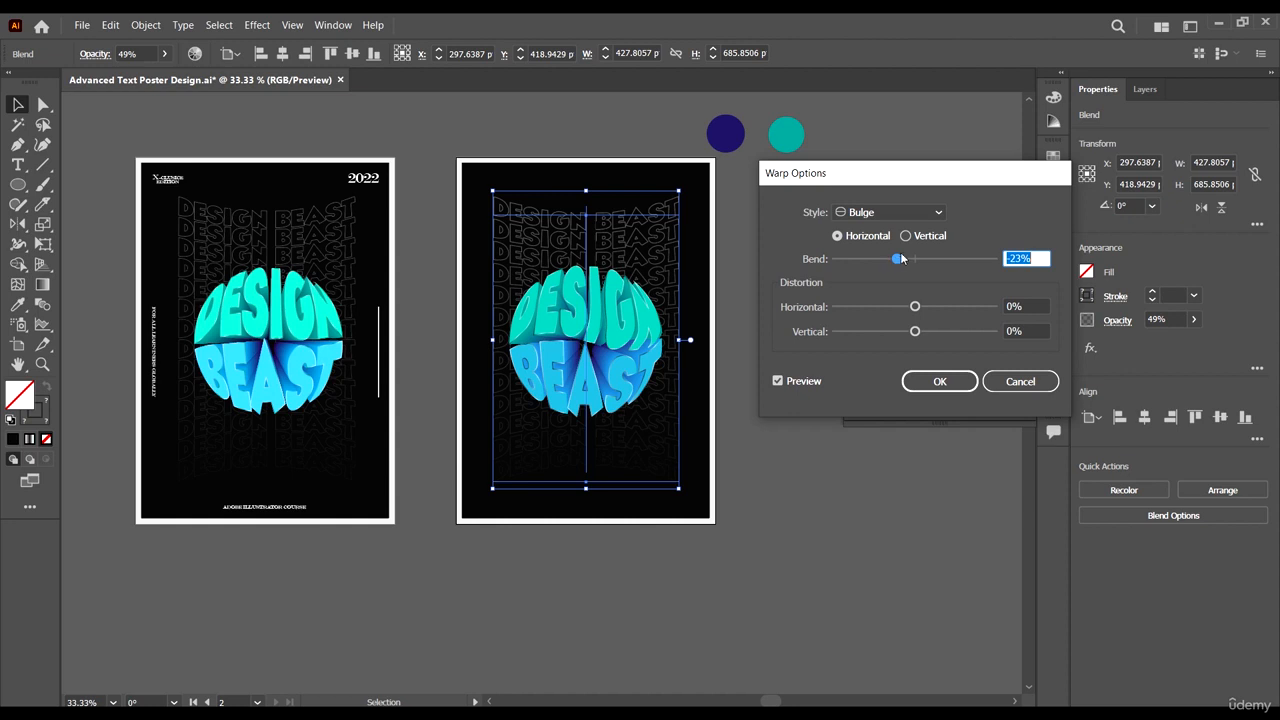
left_click_drag(898, 262, 909, 261)
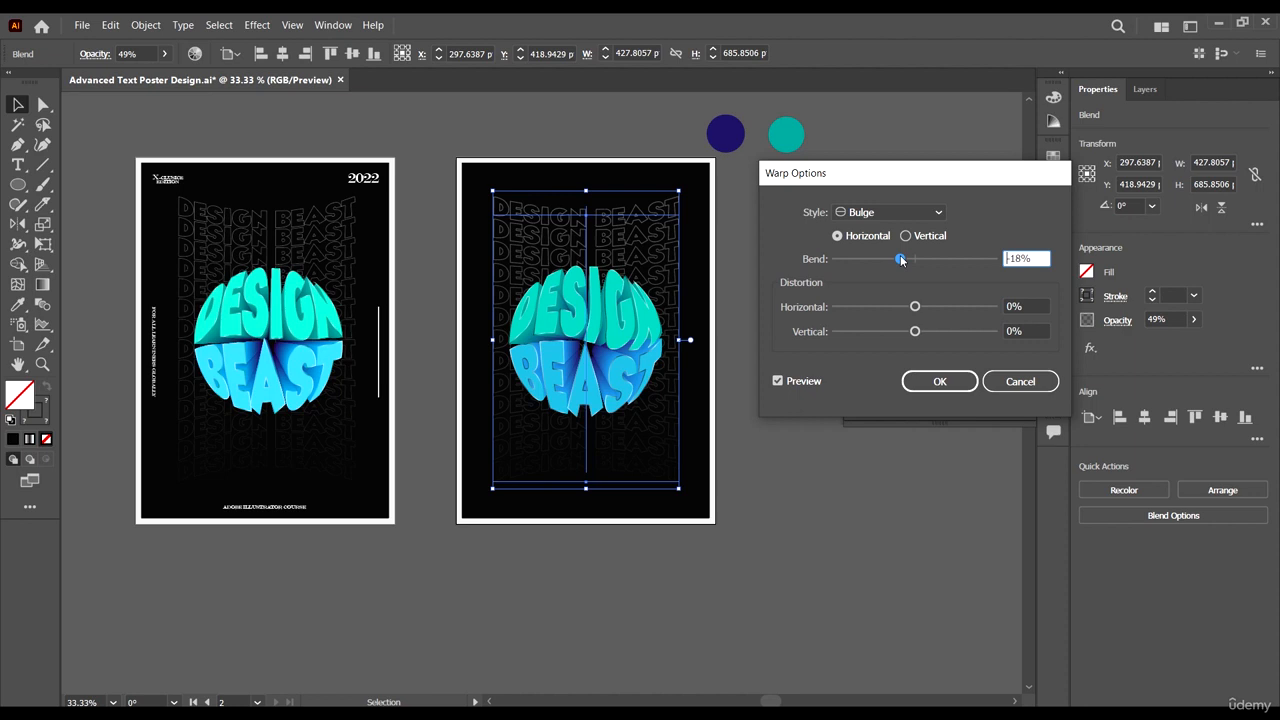
left_click(940, 386)
left_click(961, 505)
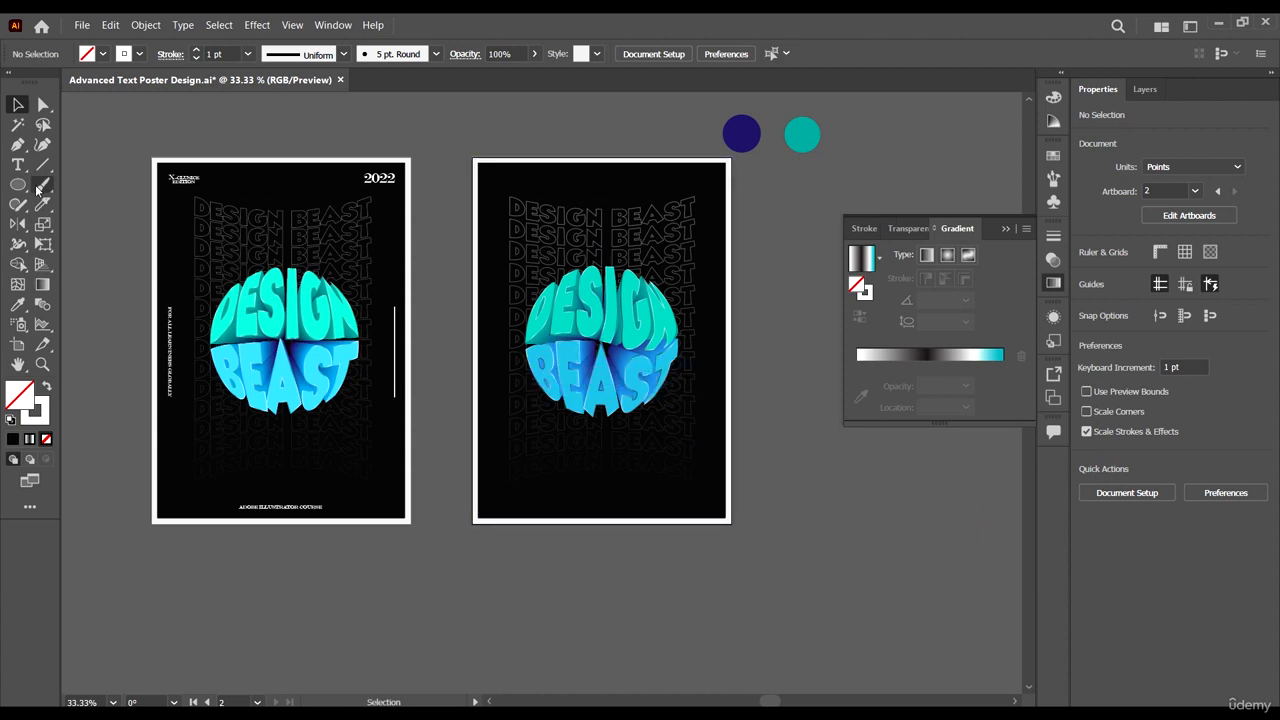
Copy the group of small border texts and line from the first poster and centre it horizontally and vertically on the second artboard.
left_click(384, 187)
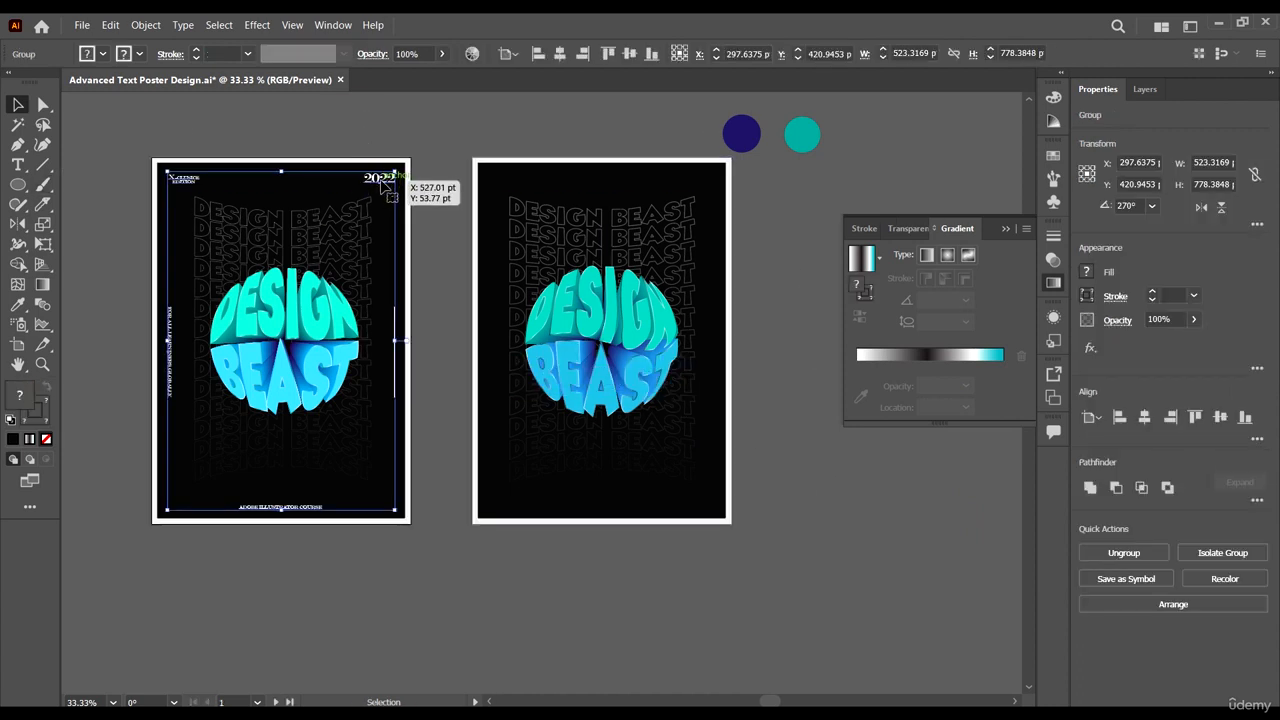
left_click(673, 197)
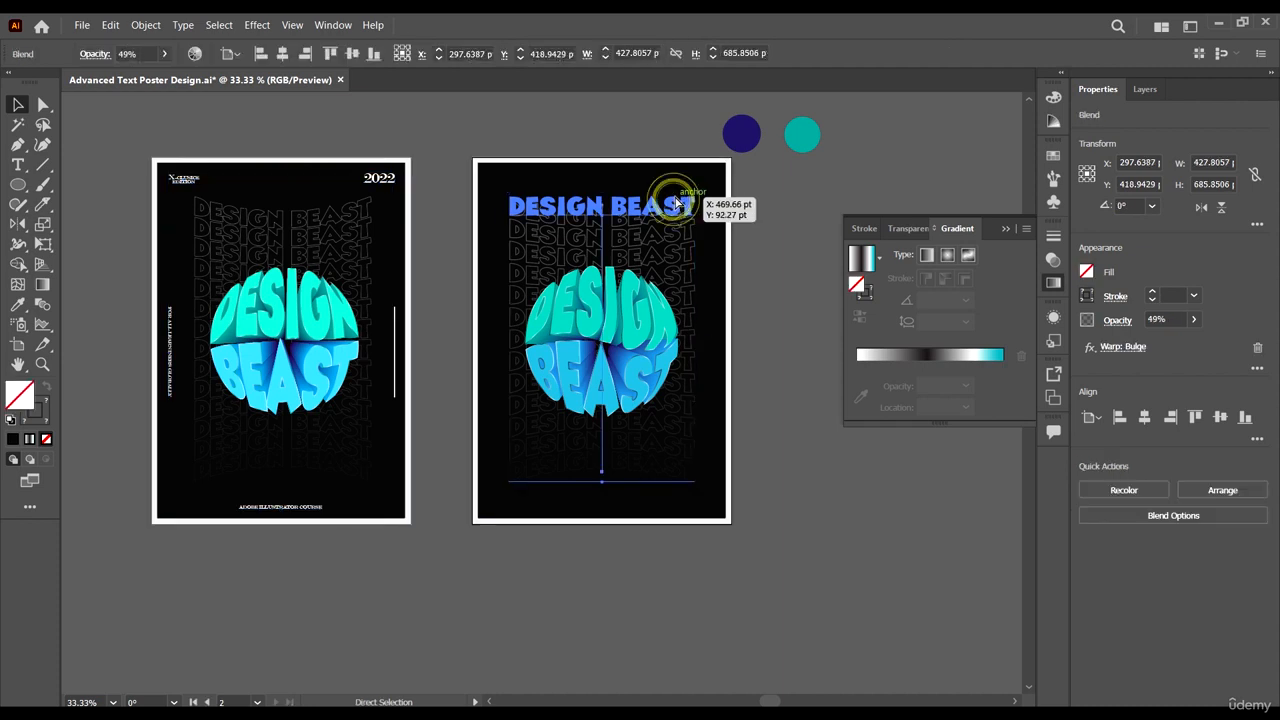
key("ctrl+v")
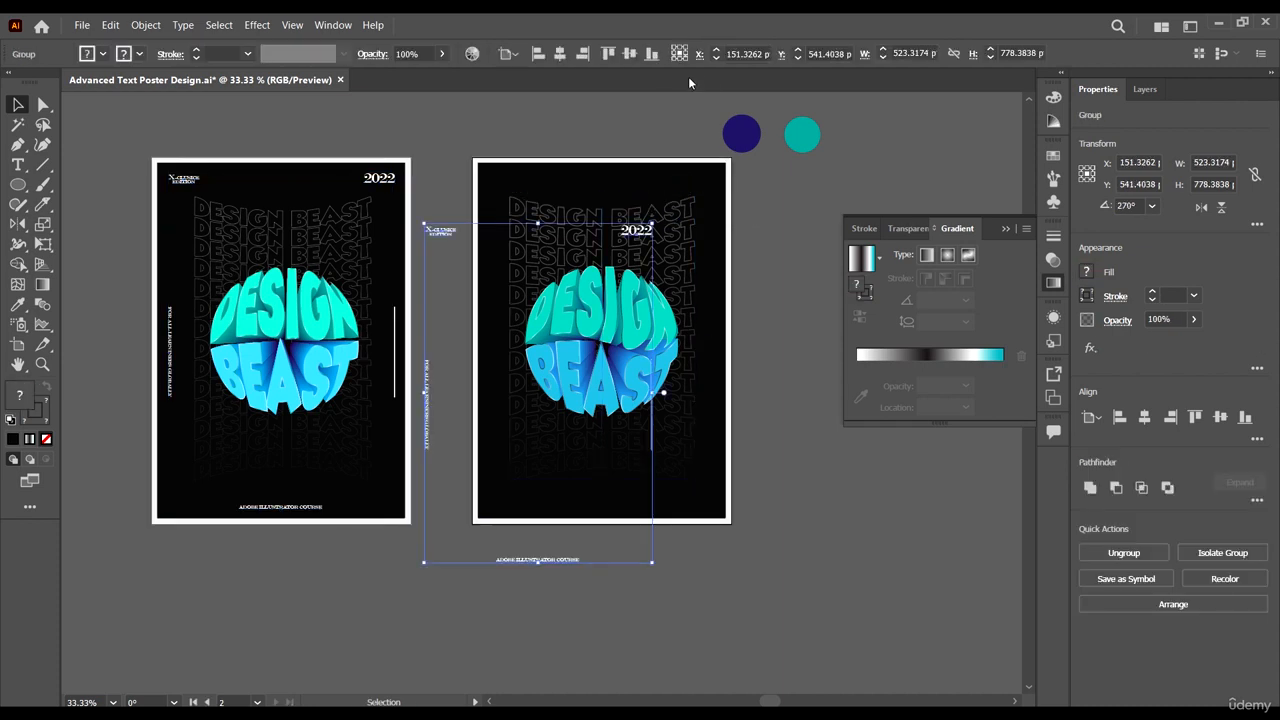
left_click(559, 55)
left_click(629, 53)
left_click(786, 276)
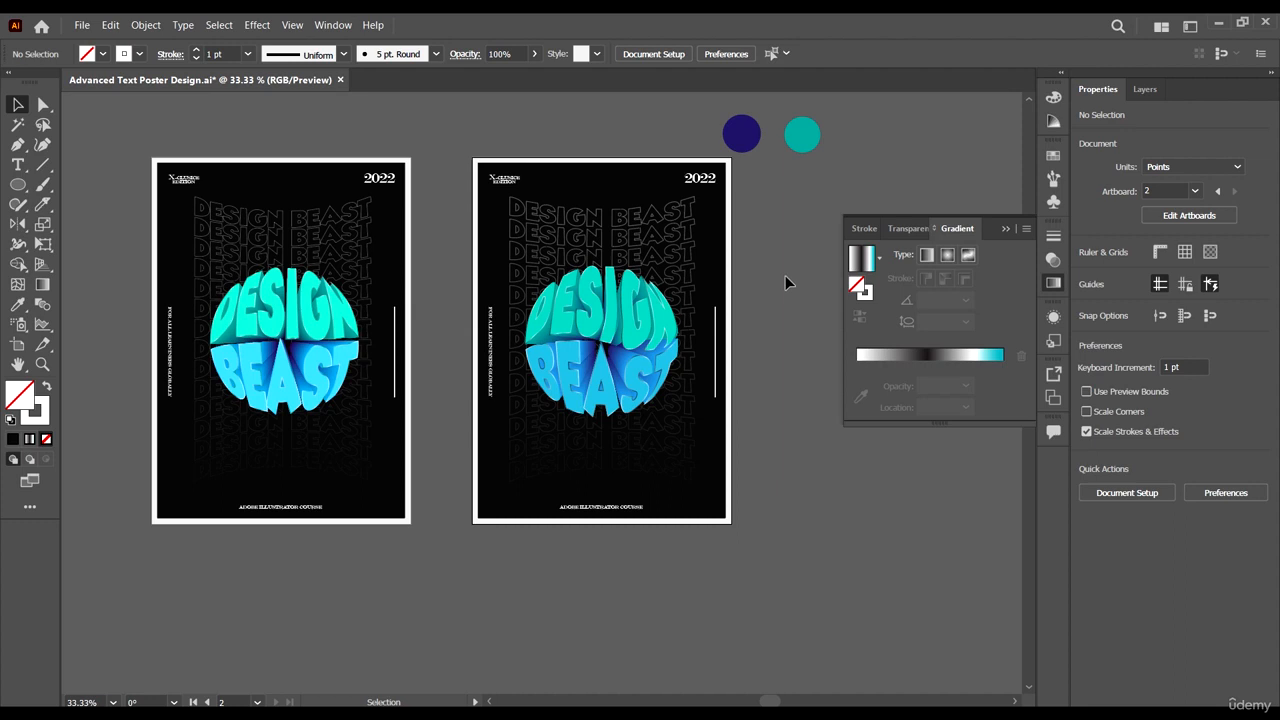
Delete the dark blue and teal colour sample circles above the second poster and save the document.
scroll(814, 166, "up", 2)
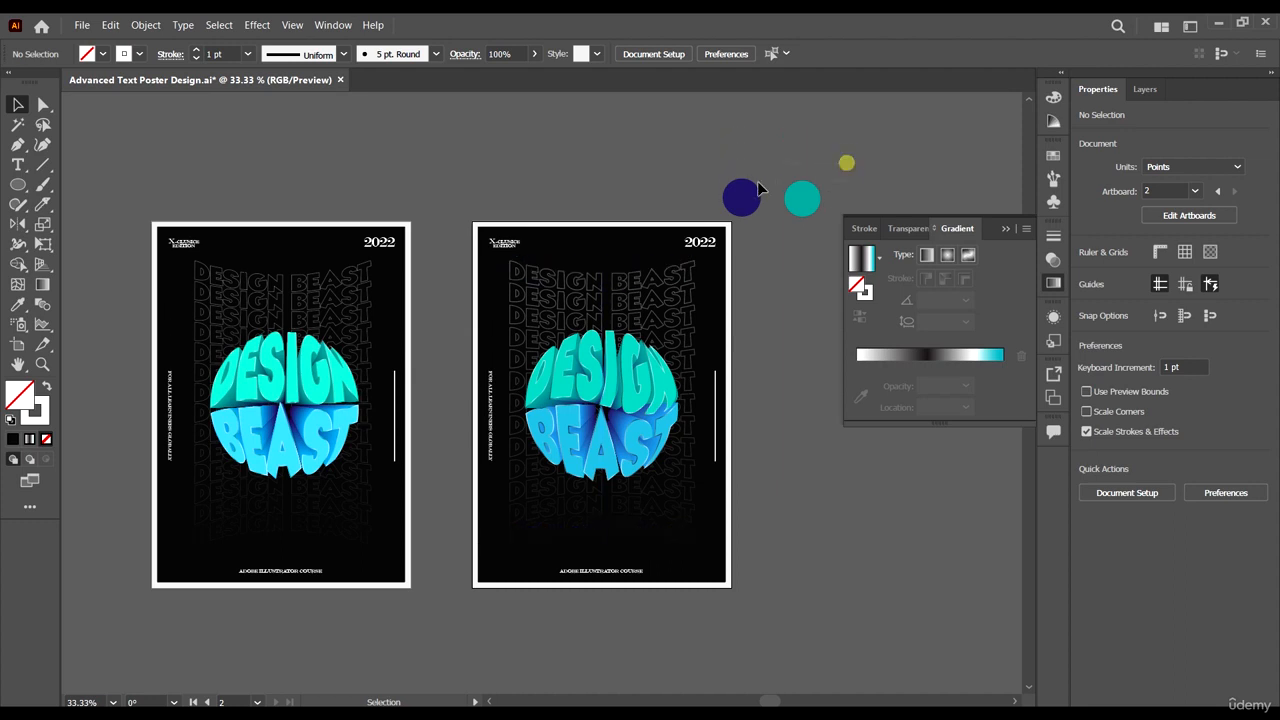
left_click_drag(758, 186, 771, 240)
key("Delete")
scroll(764, 333, "down", 2)
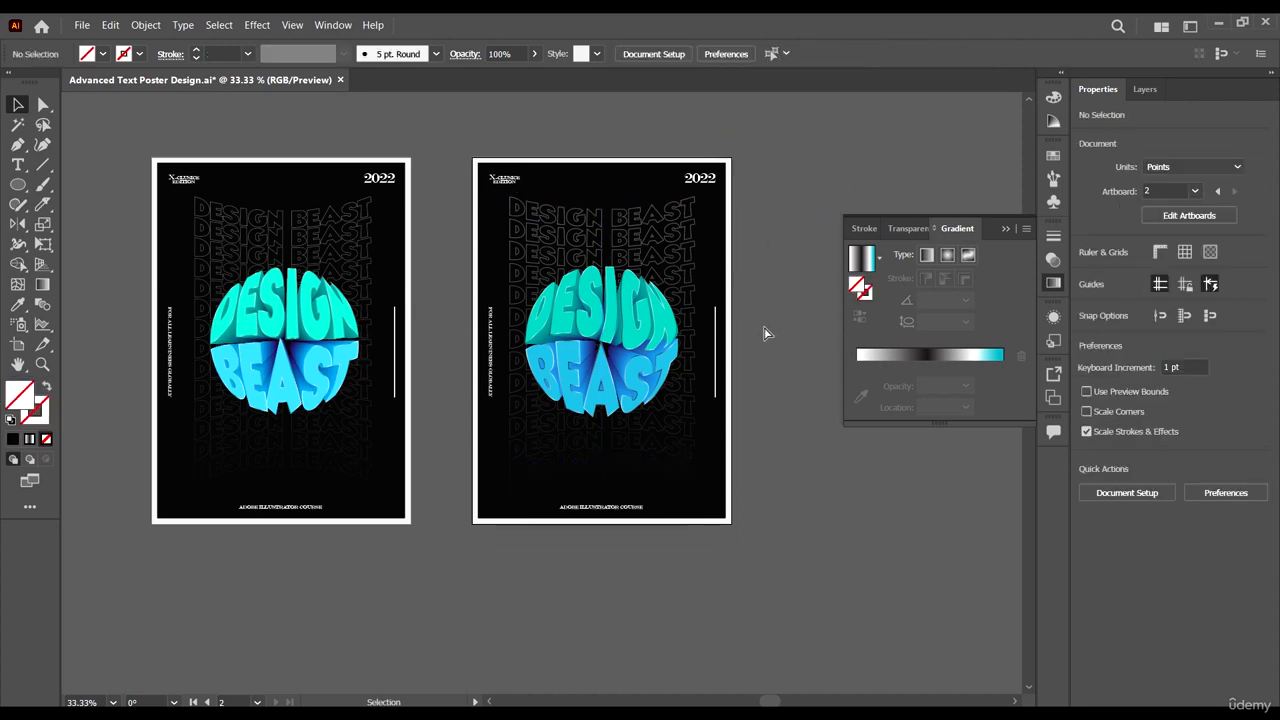
scroll(764, 333, "right", 2)
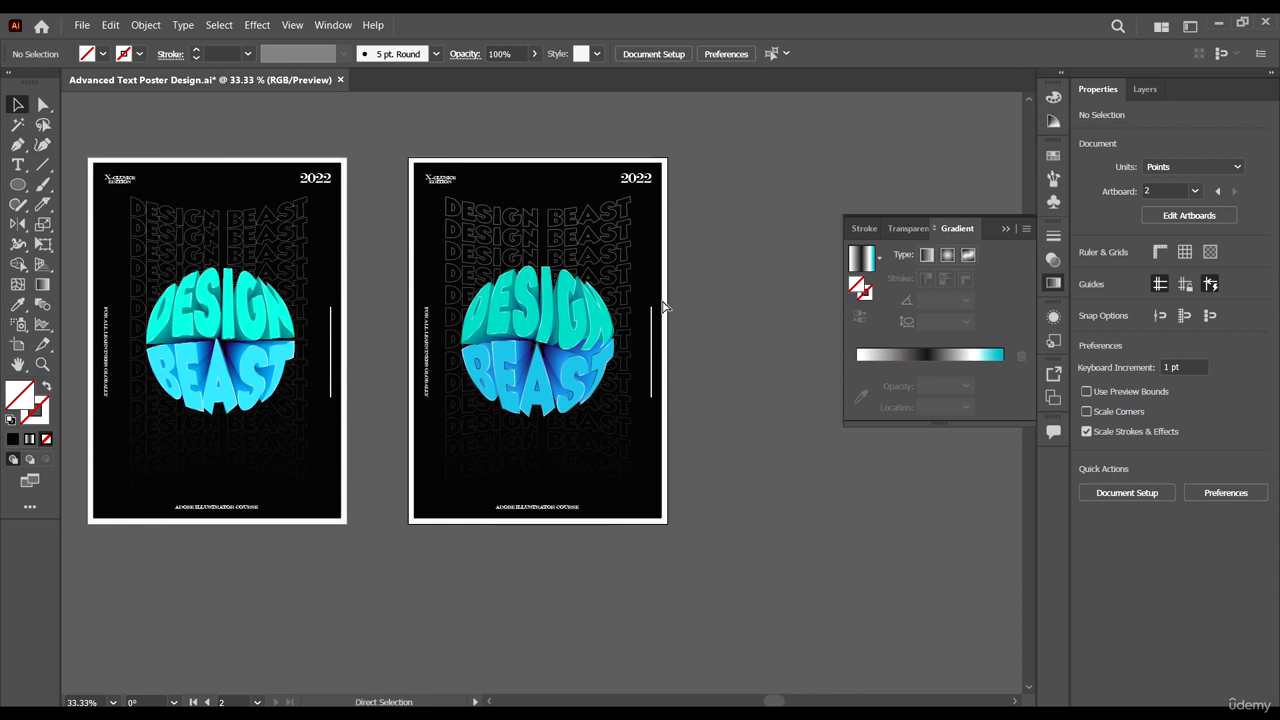
key("ctrl+s")
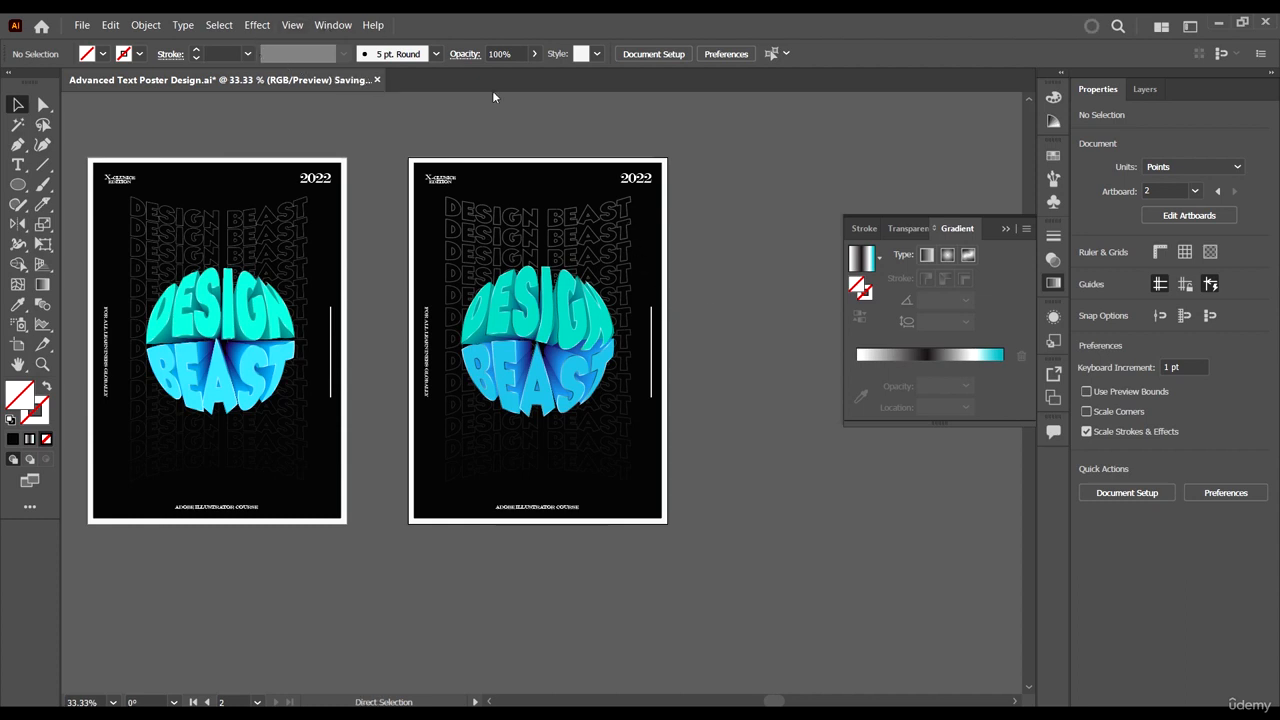
scroll(694, 286, "up", 2)
left_click(695, 285)
scroll(695, 286, "left", 2)
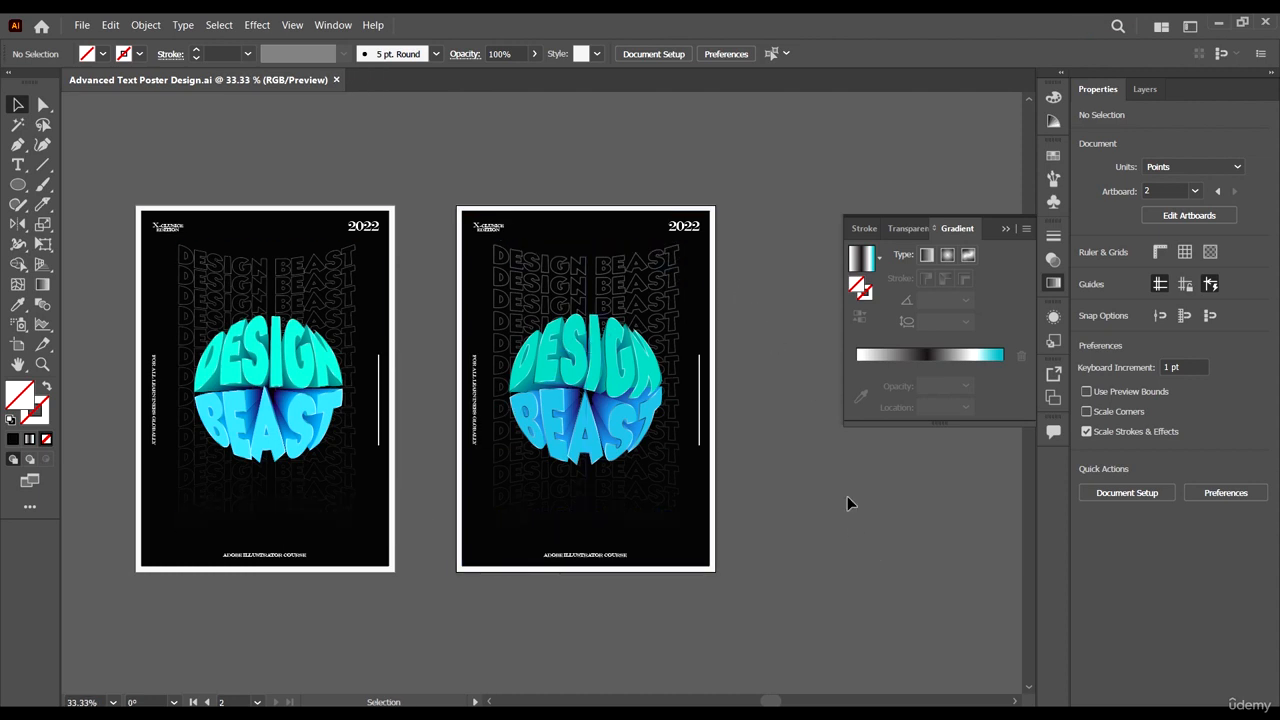
left_click_drag(814, 571, 512, 147)
left_click(512, 147)
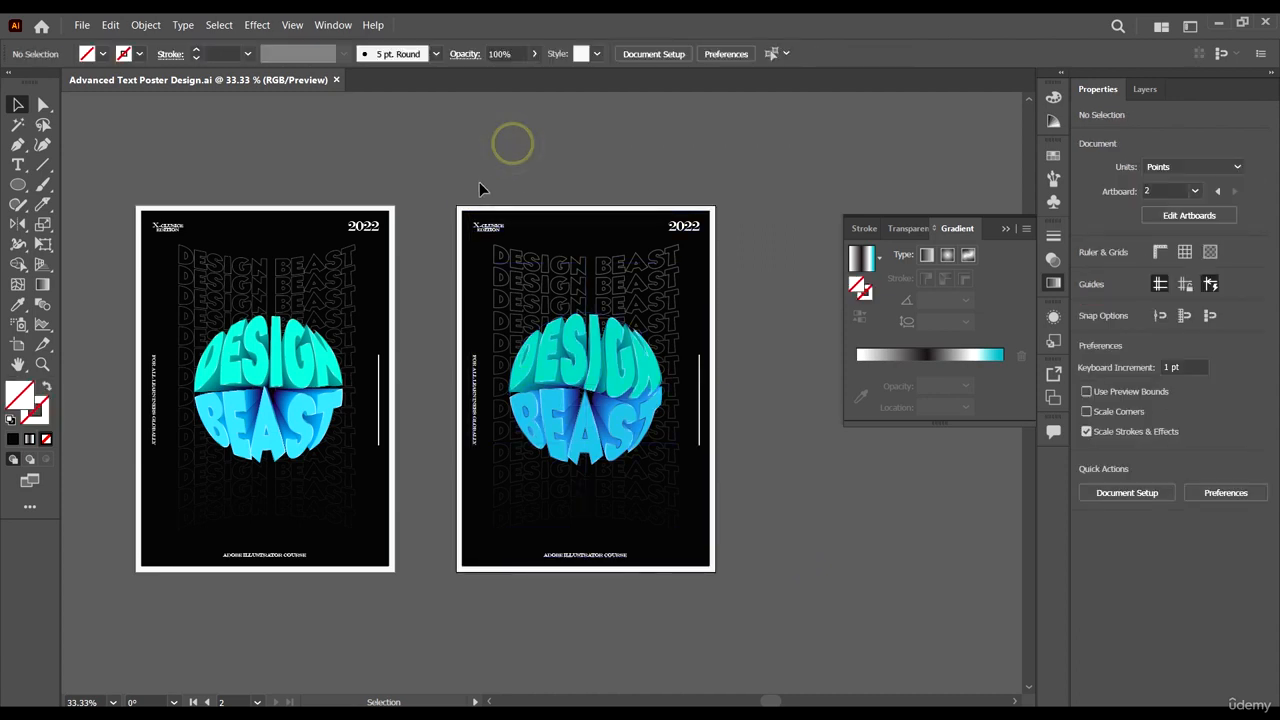